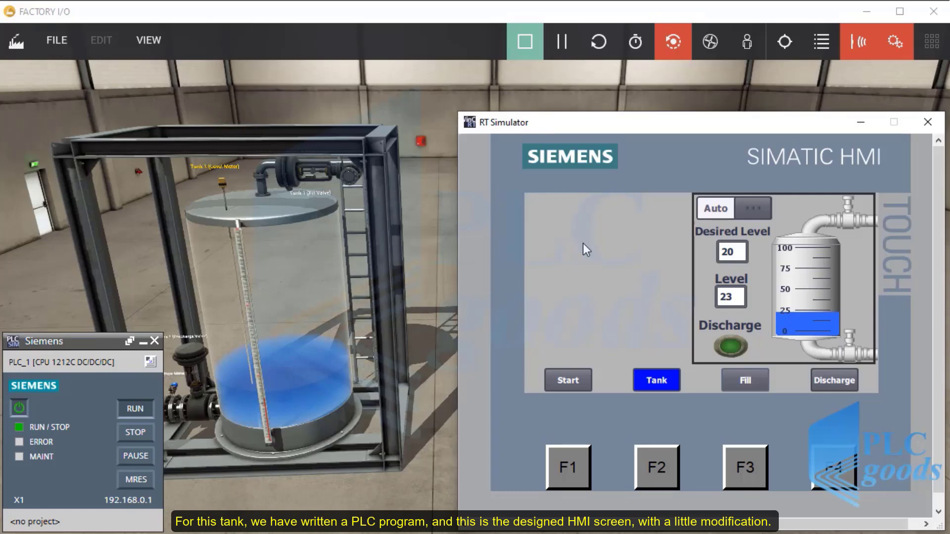
- View the Start screen in the HMI simulation, return to the Tank screen and set the desired level to 25
{"action": "left_click", "coordinate": [565, 375]}
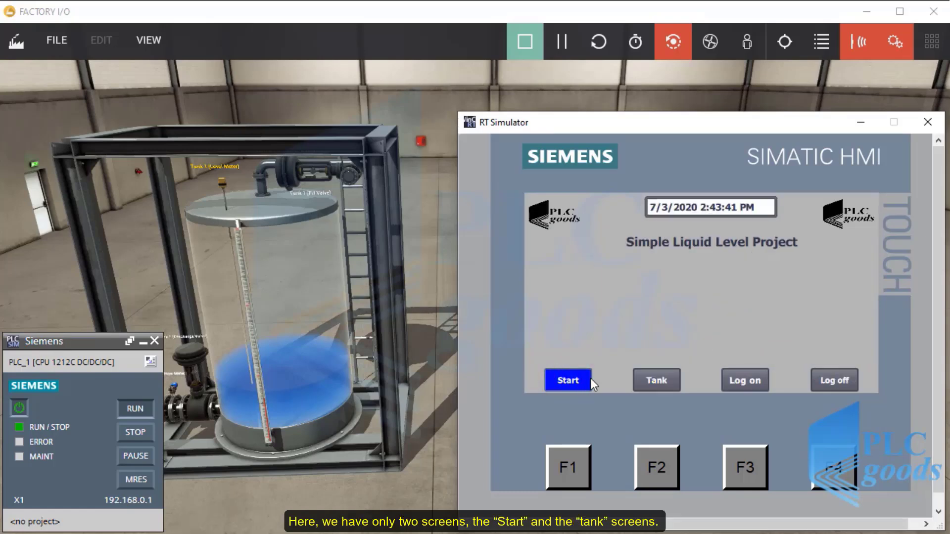
{"action": "left_click", "coordinate": [652, 380]}
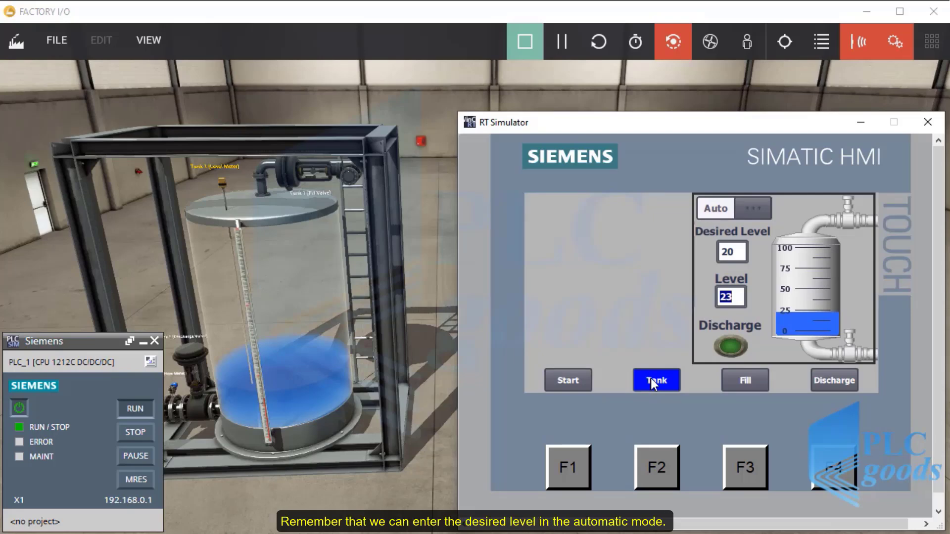
{"action": "left_click", "coordinate": [731, 253]}
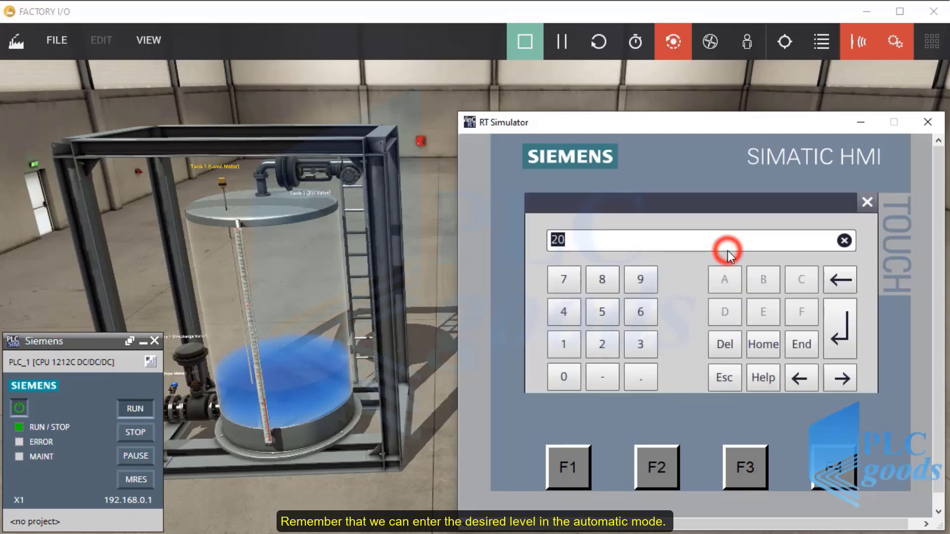
{"action": "type", "text": "25"}
{"action": "key", "text": "Return"}
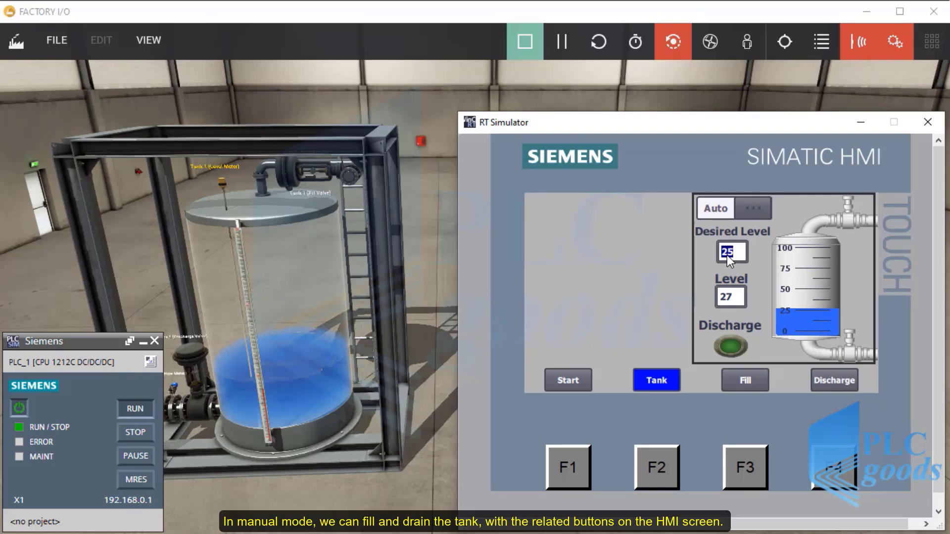
- Change the tank from Auto to Manual mode, and switch filling on and off again with the Fill lamp
{"action": "left_click", "coordinate": [749, 208]}
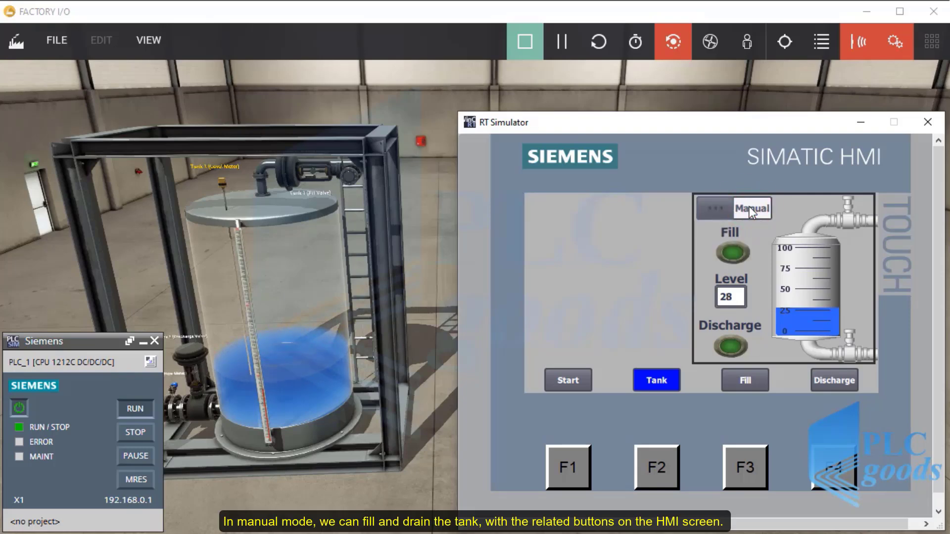
{"action": "left_click", "coordinate": [739, 250]}
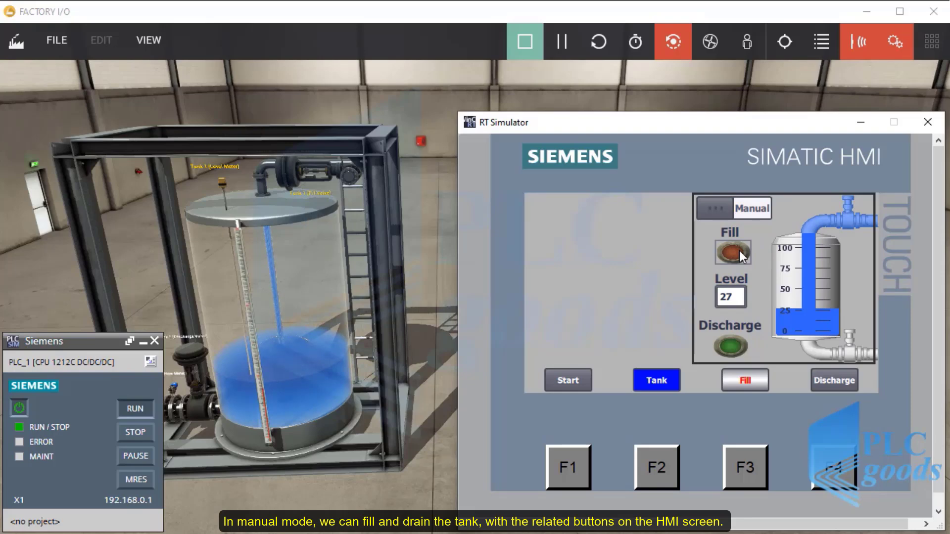
{"action": "left_click", "coordinate": [739, 250]}
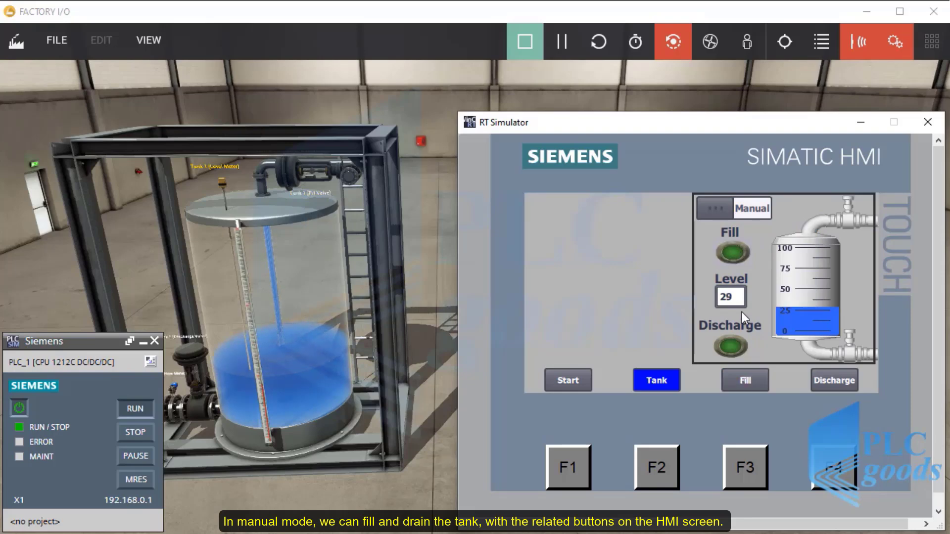
- Test manual operation by switching discharging on and off twice and filling on and off once
{"action": "left_click", "coordinate": [731, 348]}
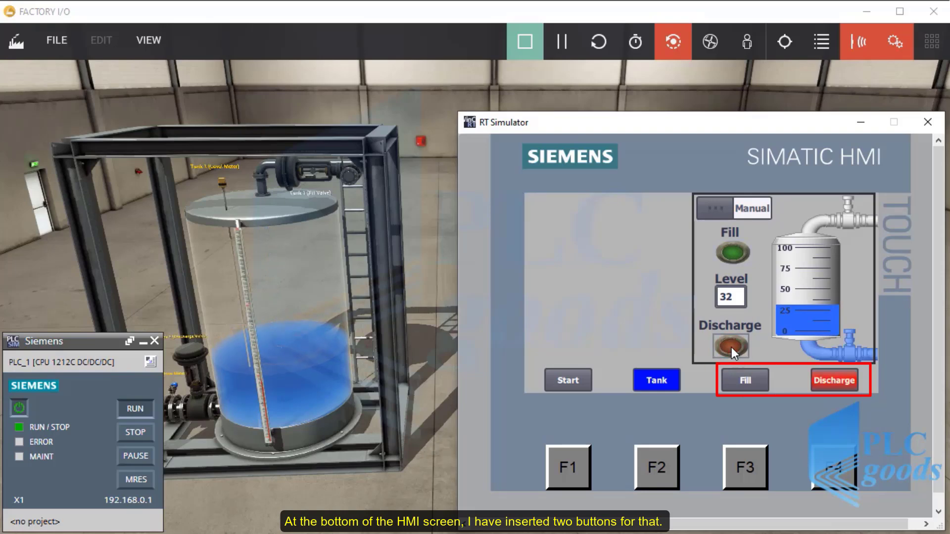
{"action": "left_click", "coordinate": [825, 384]}
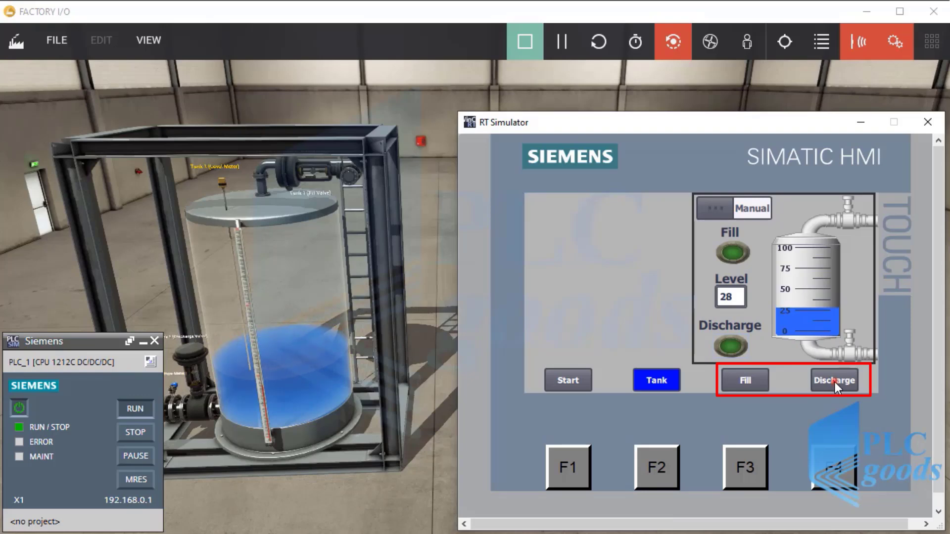
{"action": "left_click", "coordinate": [836, 382]}
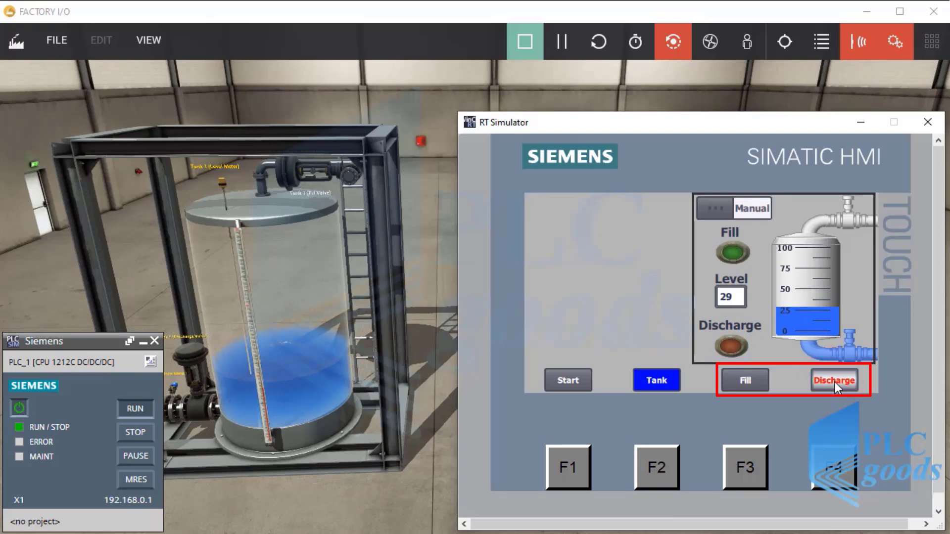
{"action": "left_click", "coordinate": [835, 382]}
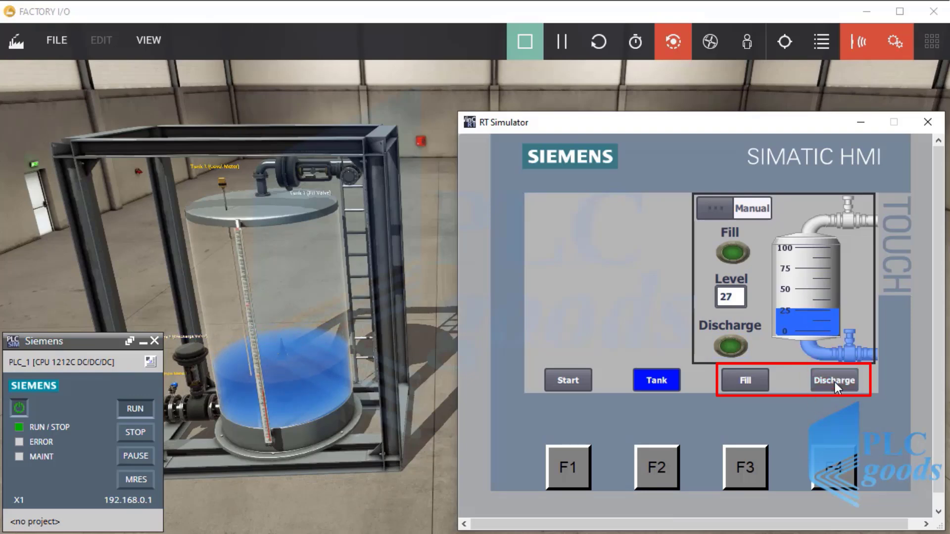
{"action": "left_click", "coordinate": [746, 380]}
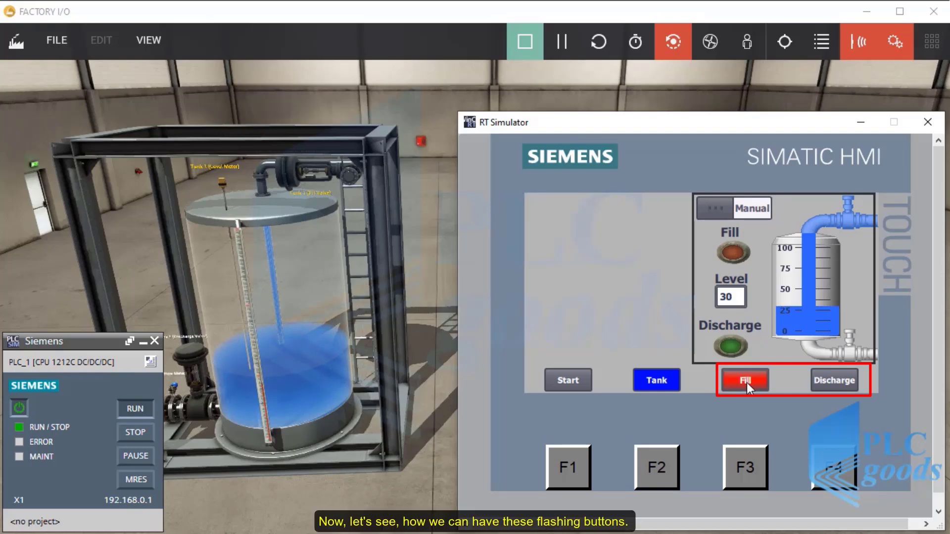
{"action": "left_click", "coordinate": [747, 380]}
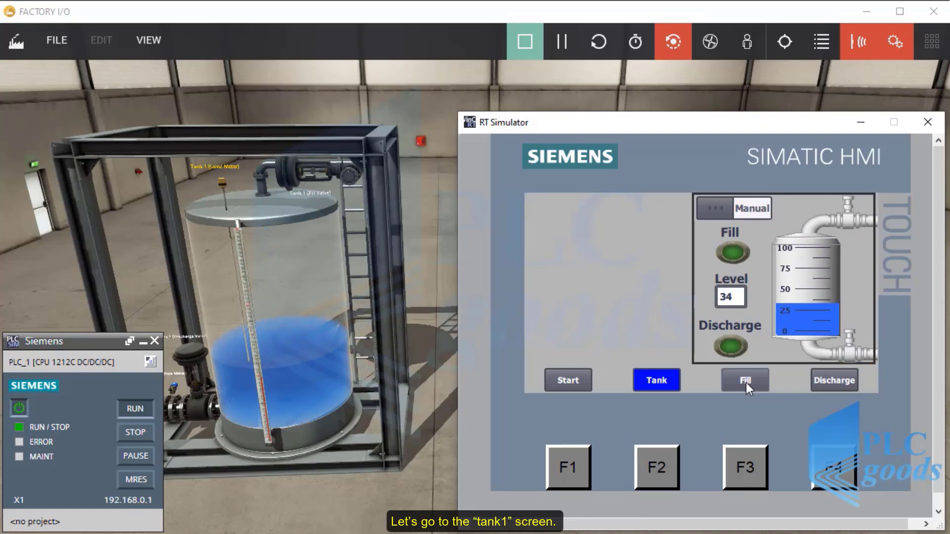
- Switch to TIA Portal, minimise the PLC simulator window and open the Tank1 screen of HMI_1 for editing
{"action": "key", "text": "alt+Tab"}
{"action": "key", "text": "alt+Tab"}
{"action": "key", "text": "alt+Tab"}
{"action": "key", "text": "alt+Tab"}
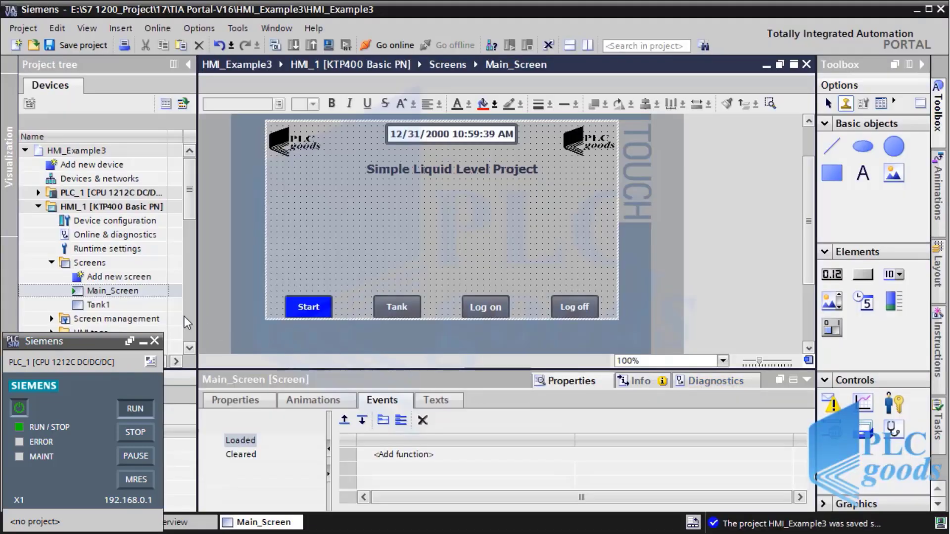
{"action": "left_click", "coordinate": [142, 342]}
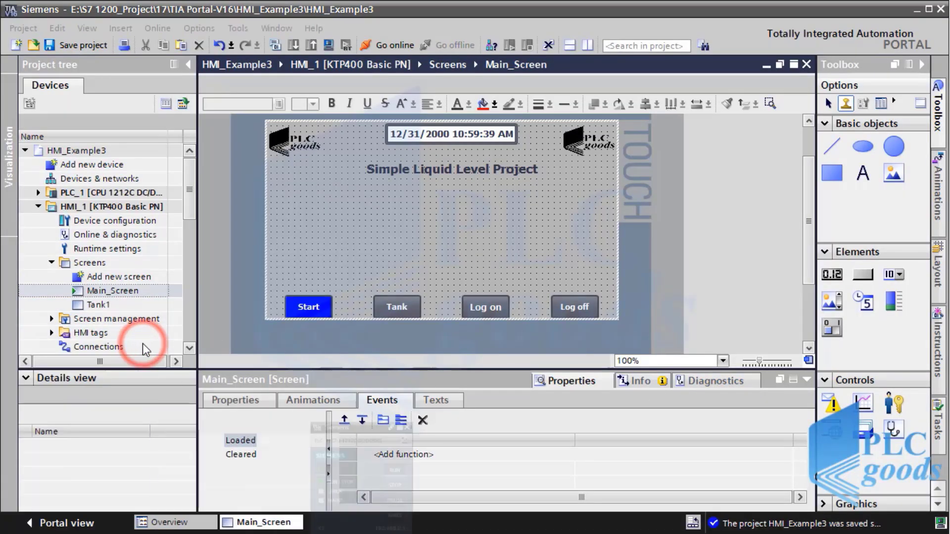
{"action": "left_click", "coordinate": [99, 290]}
{"action": "left_click", "coordinate": [100, 305]}
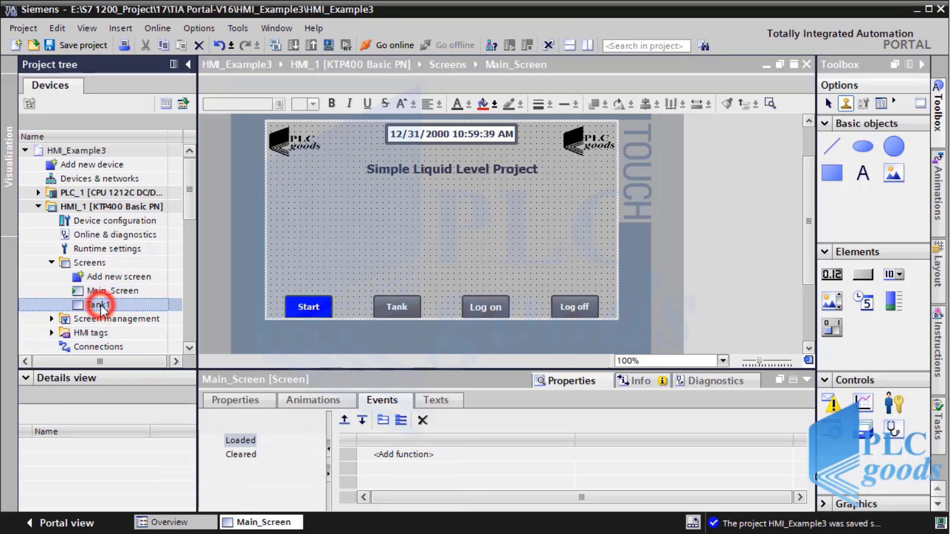
{"action": "double_click", "coordinate": [100, 304]}
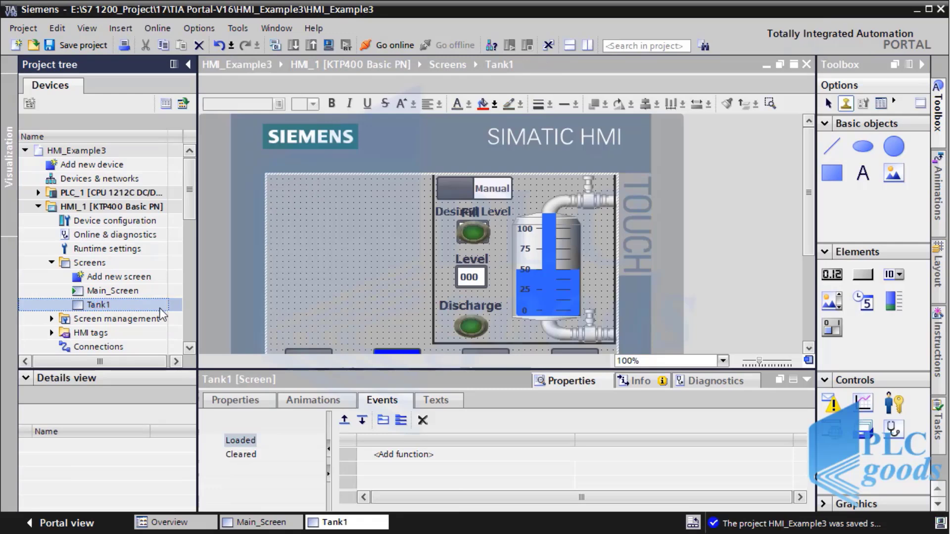
{"action": "left_click_drag", "start_coordinate": [807, 203], "coordinate": [807, 224]}
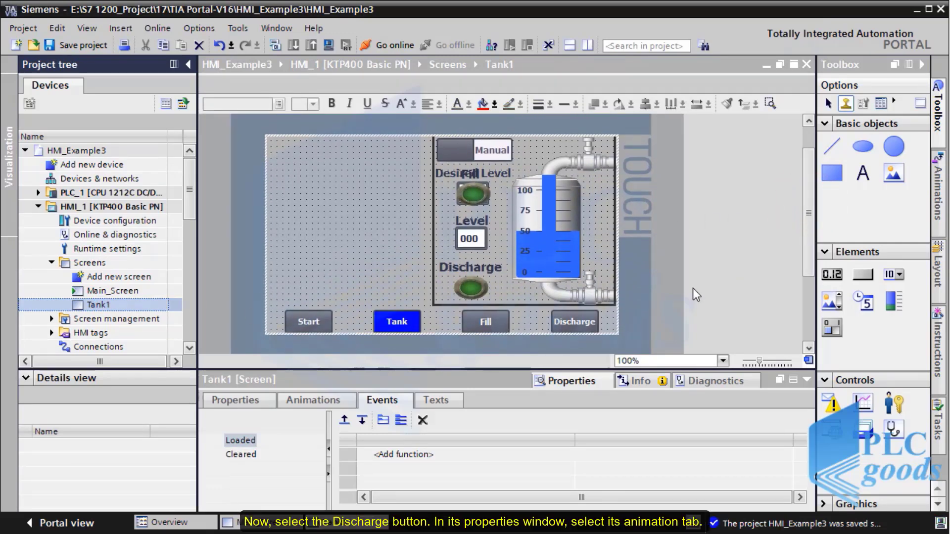
- Examine the Discharge button's Appearance animation, including its linked tag, background and foreground colors and flashing setting for each tag value
{"action": "left_click", "coordinate": [574, 322]}
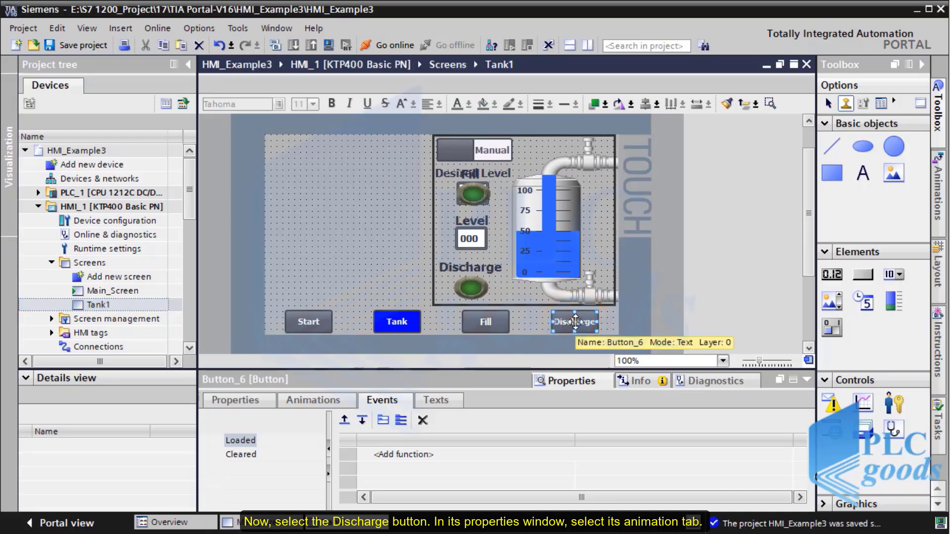
{"action": "left_click", "coordinate": [319, 399]}
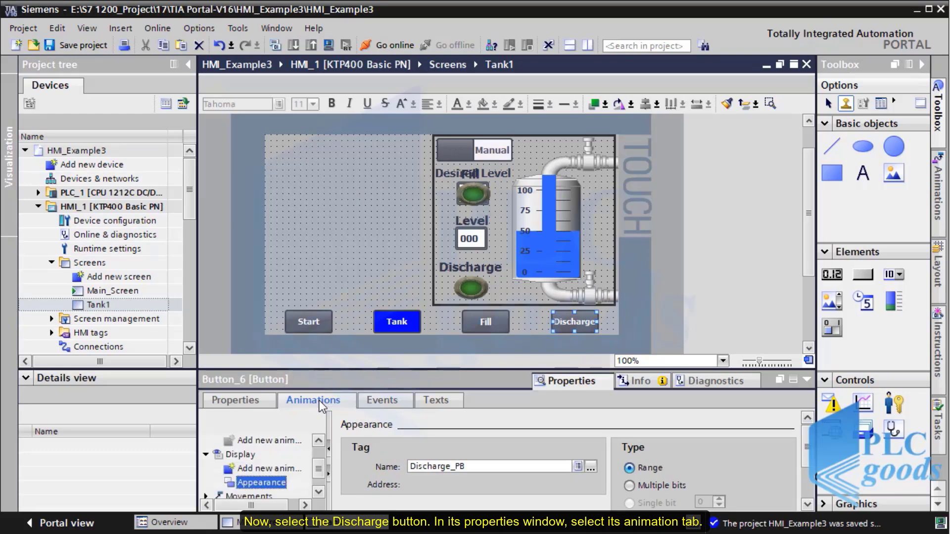
{"action": "left_click_drag", "start_coordinate": [447, 369], "coordinate": [505, 339]}
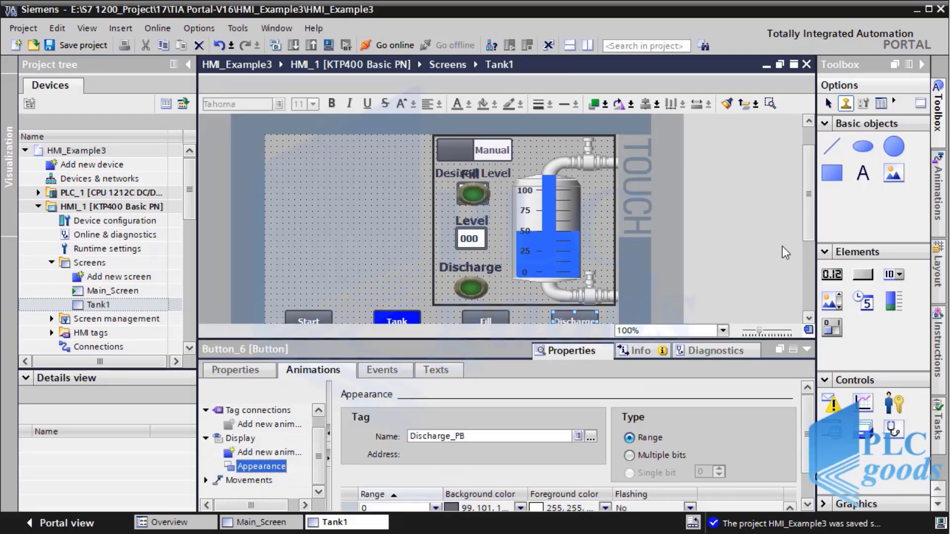
{"action": "left_click_drag", "start_coordinate": [810, 225], "coordinate": [800, 283]}
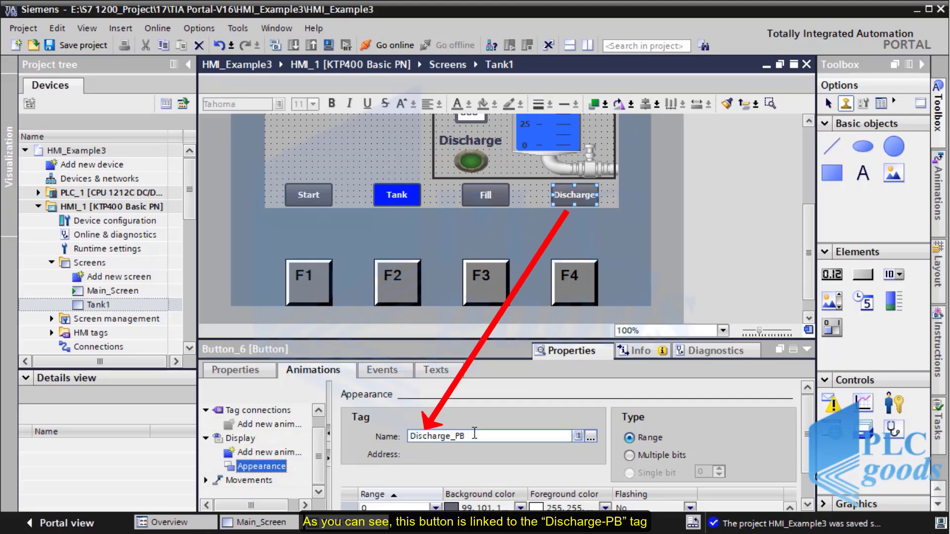
{"action": "scroll", "coordinate": [473, 431], "scroll_direction": "down", "scroll_amount": 2}
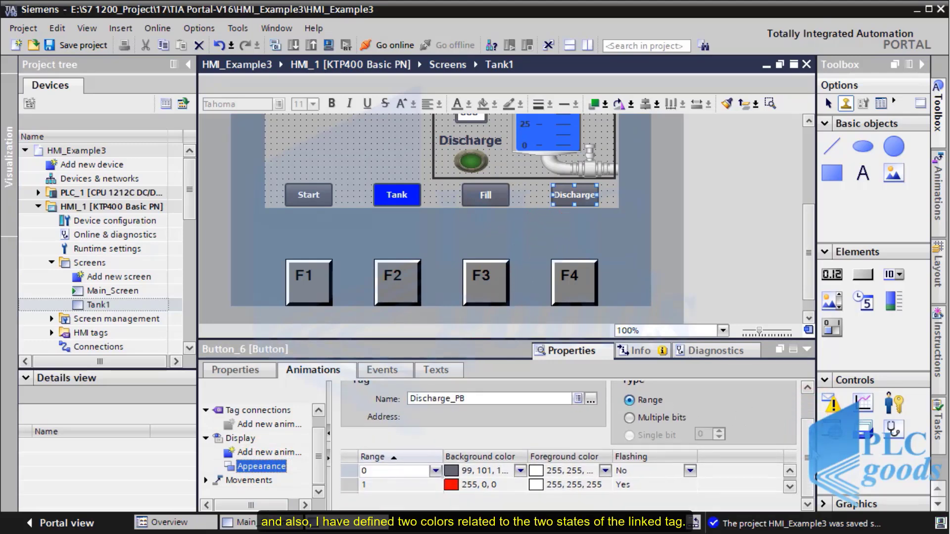
{"action": "left_click", "coordinate": [469, 479]}
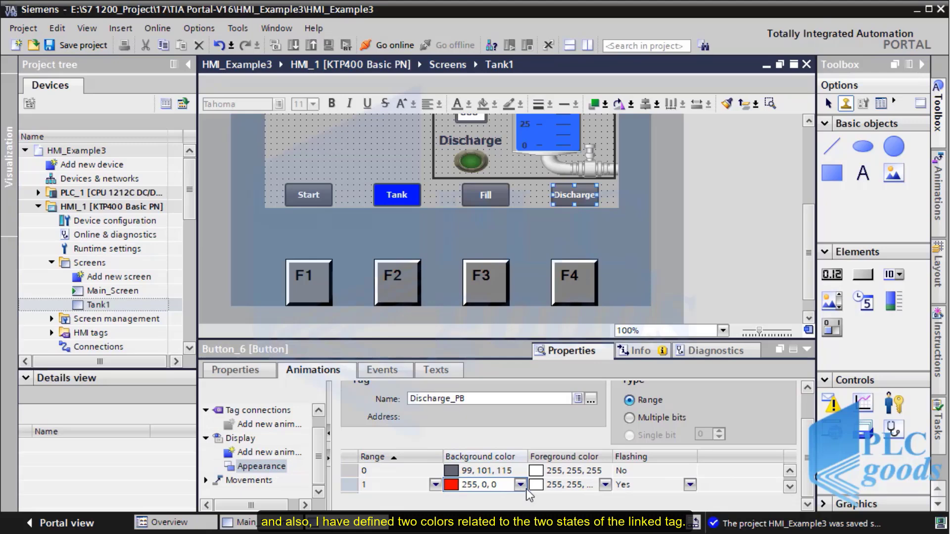
{"action": "left_click", "coordinate": [628, 486]}
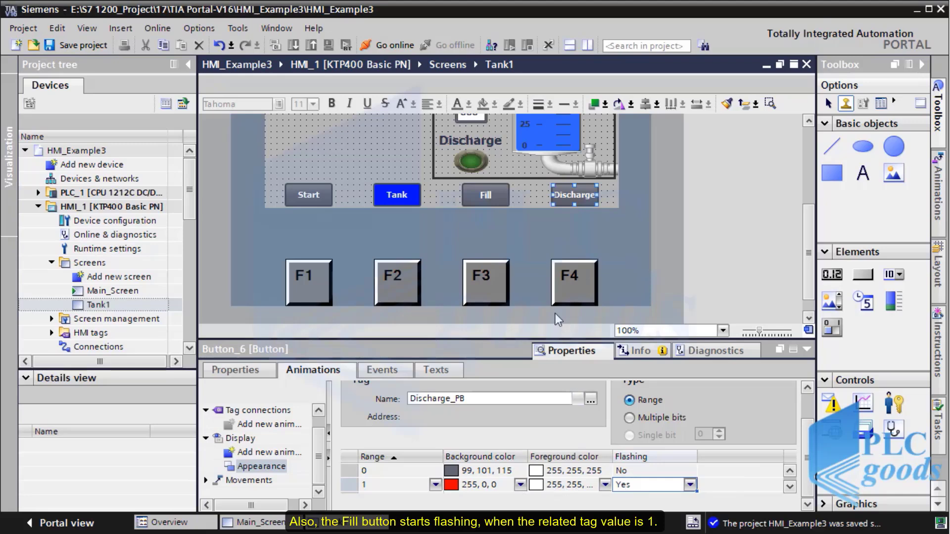
- Examine the Fill button's Appearance animation, checking the linked tag, colors and flashing setting for value 1
{"action": "left_click", "coordinate": [487, 197]}
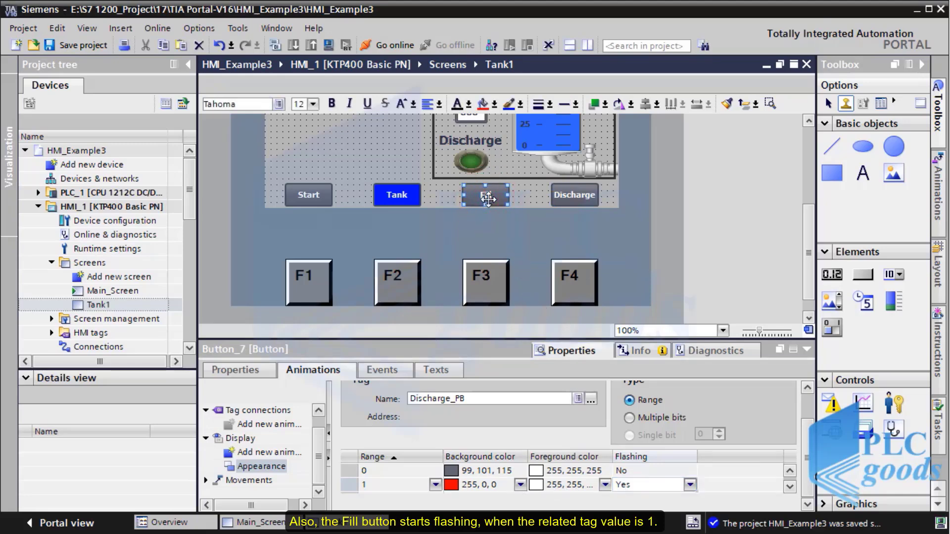
{"action": "left_click_drag", "start_coordinate": [806, 430], "coordinate": [807, 442]}
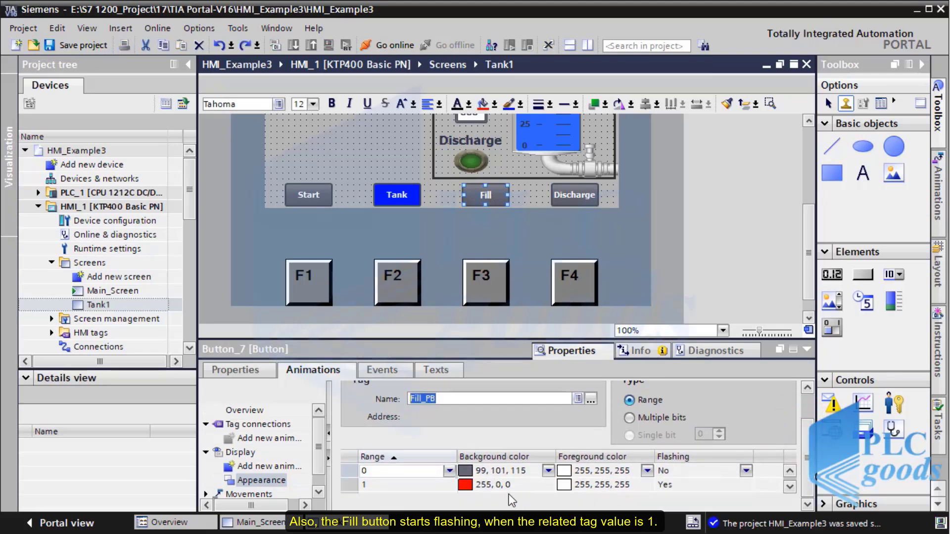
{"action": "left_click", "coordinate": [495, 485]}
{"action": "left_click", "coordinate": [587, 485]}
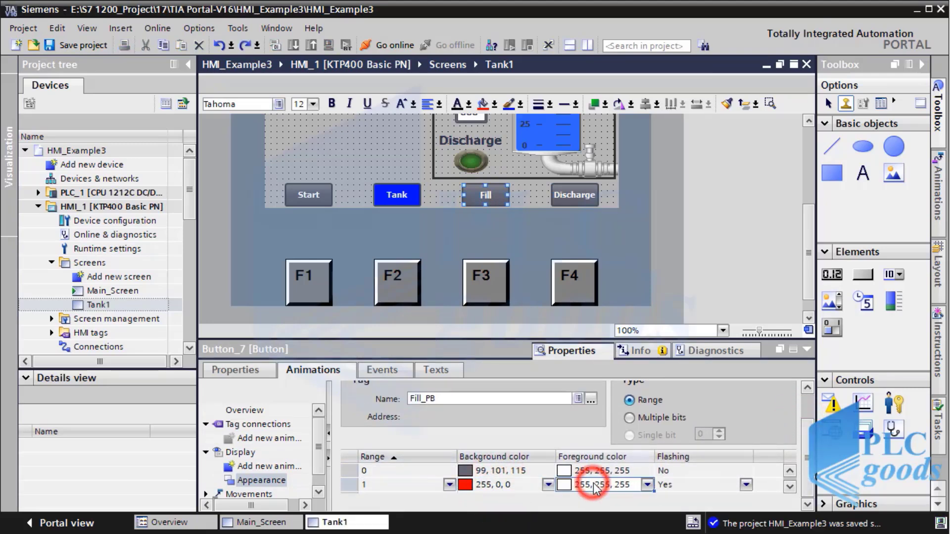
{"action": "left_click", "coordinate": [668, 483]}
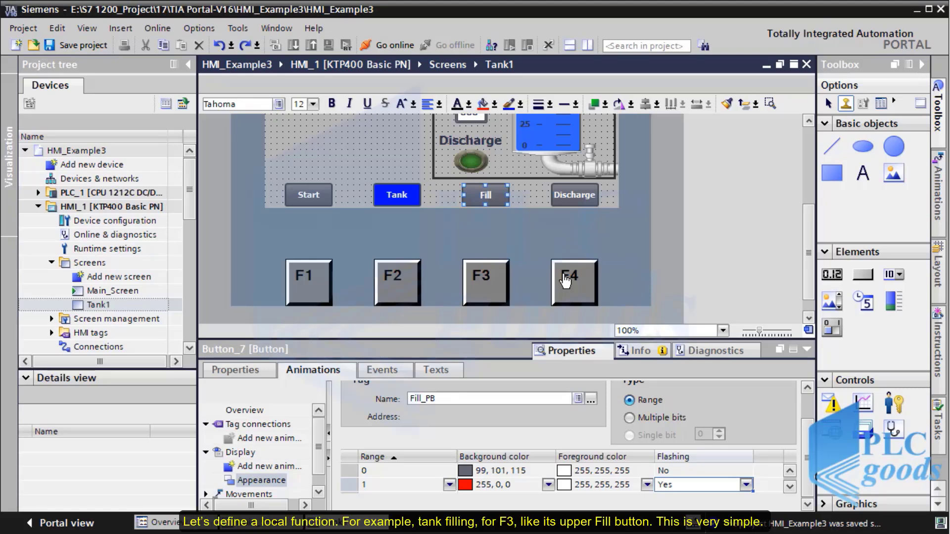
- Add the SetBitWhileKeyPressed function to the Press key event of function key F3 on the Tank1 screen
{"action": "left_click", "coordinate": [490, 292]}
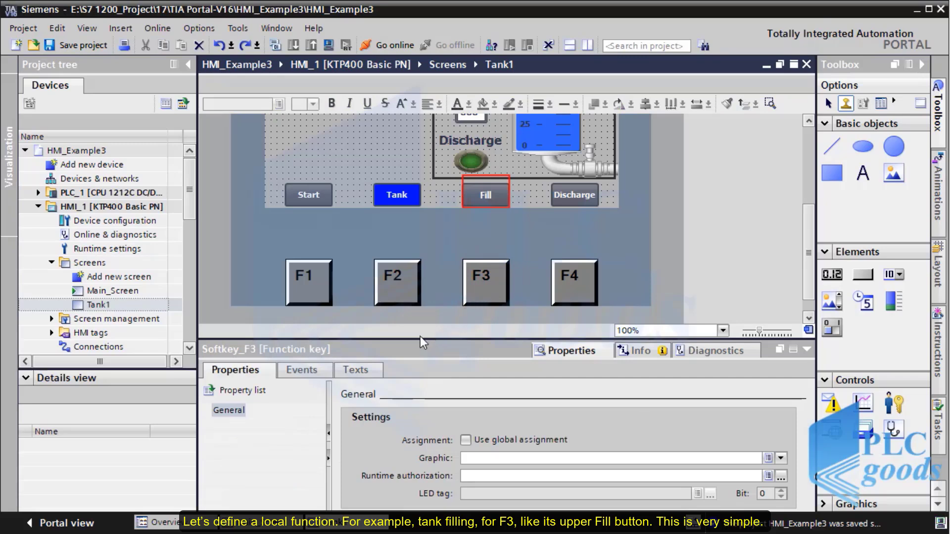
{"action": "left_click", "coordinate": [314, 374]}
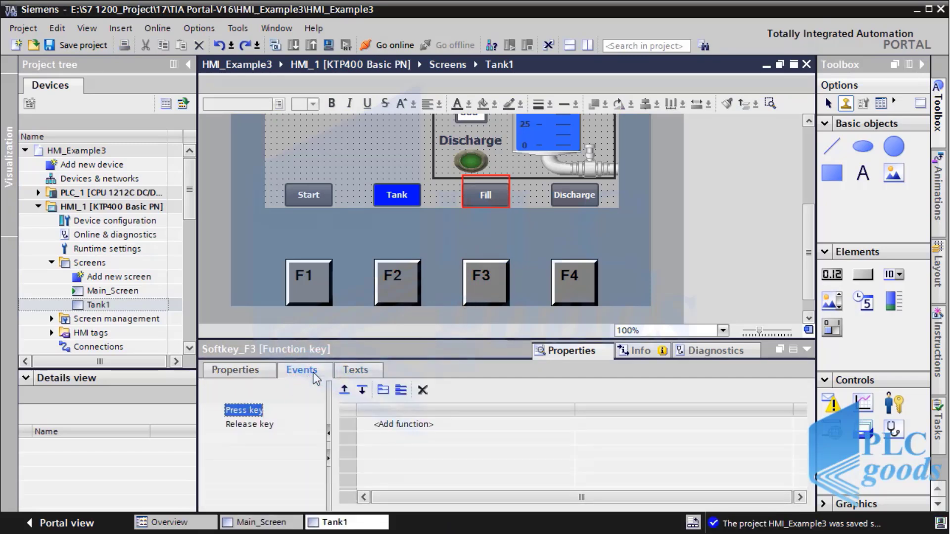
{"action": "left_click", "coordinate": [363, 427]}
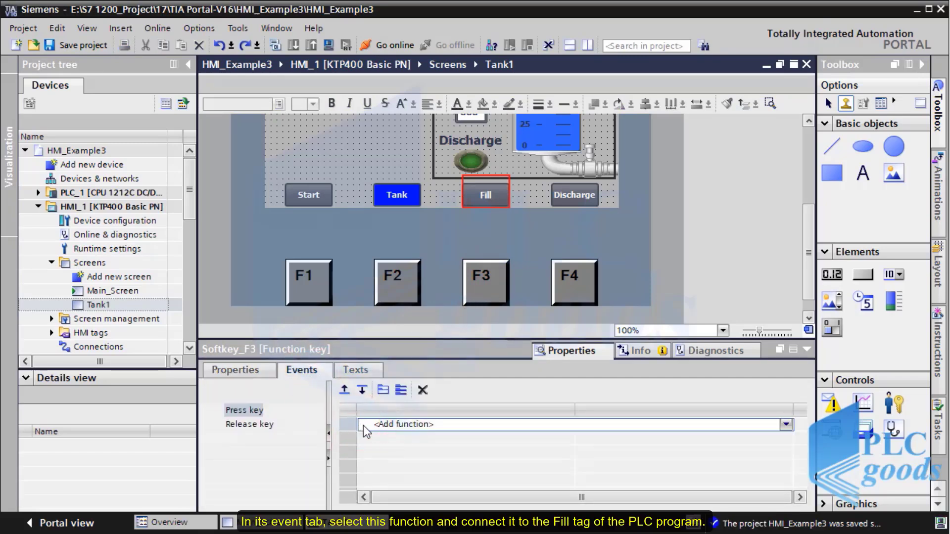
{"action": "type", "text": "set"}
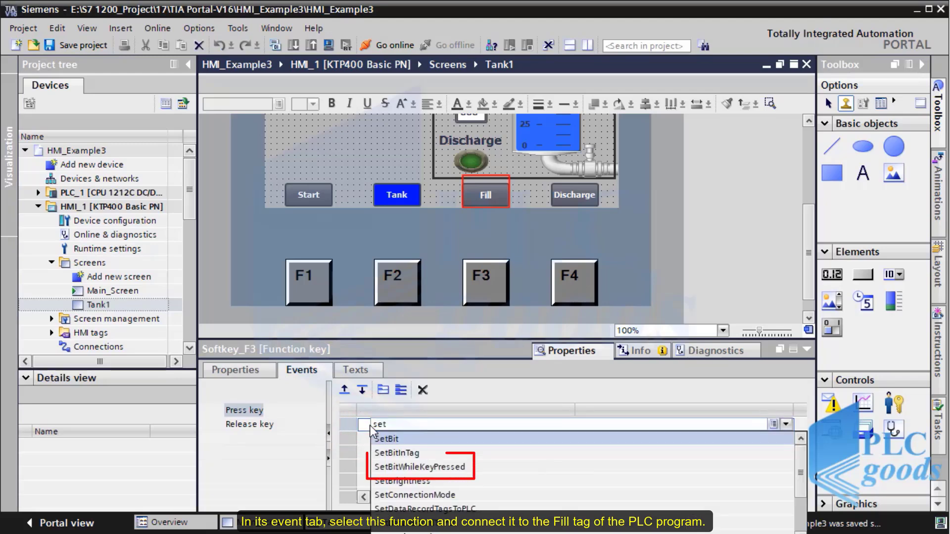
{"action": "left_click", "coordinate": [396, 467]}
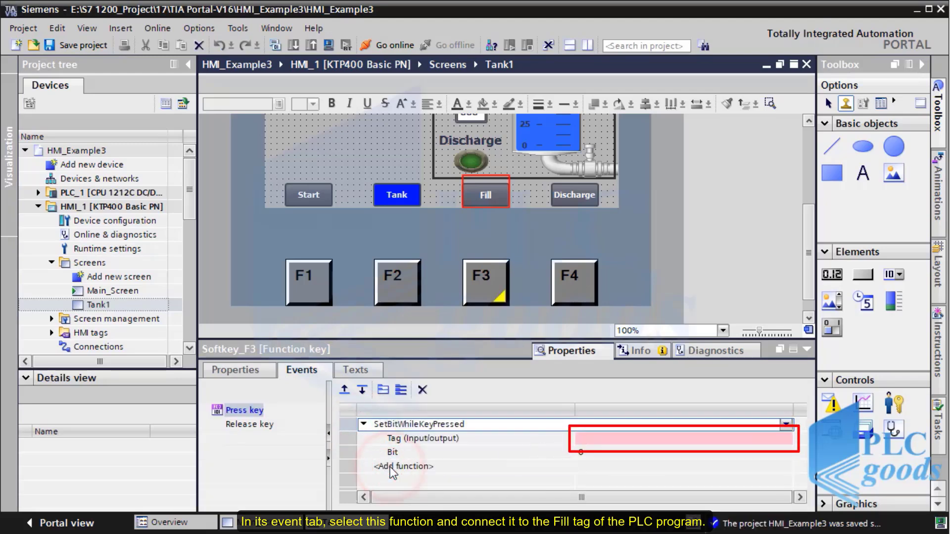
- Link the SetBitWhileKeyPressed function of key F3 to the Fill_PB tag from the default HMI tag table
{"action": "left_click", "coordinate": [778, 440]}
{"action": "left_click", "coordinate": [787, 440]}
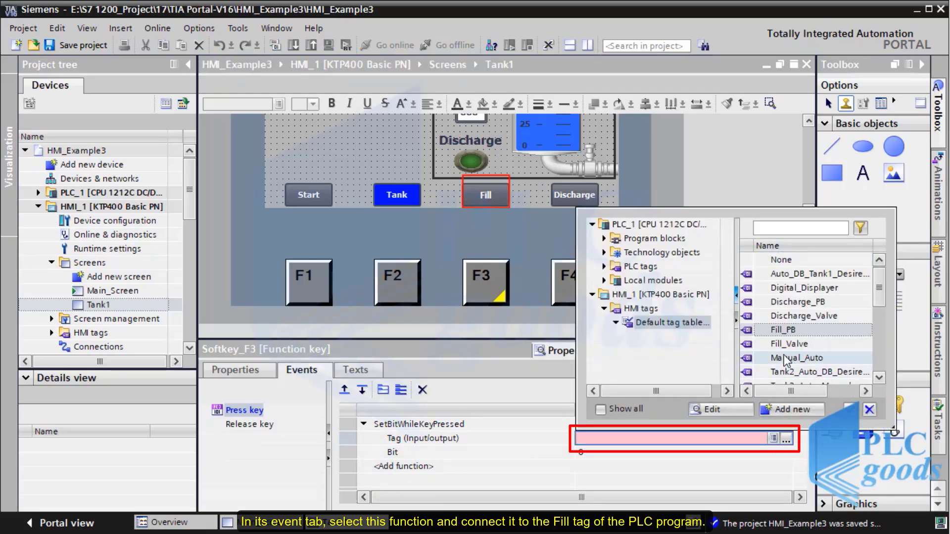
{"action": "left_click", "coordinate": [781, 330]}
{"action": "left_click", "coordinate": [780, 330]}
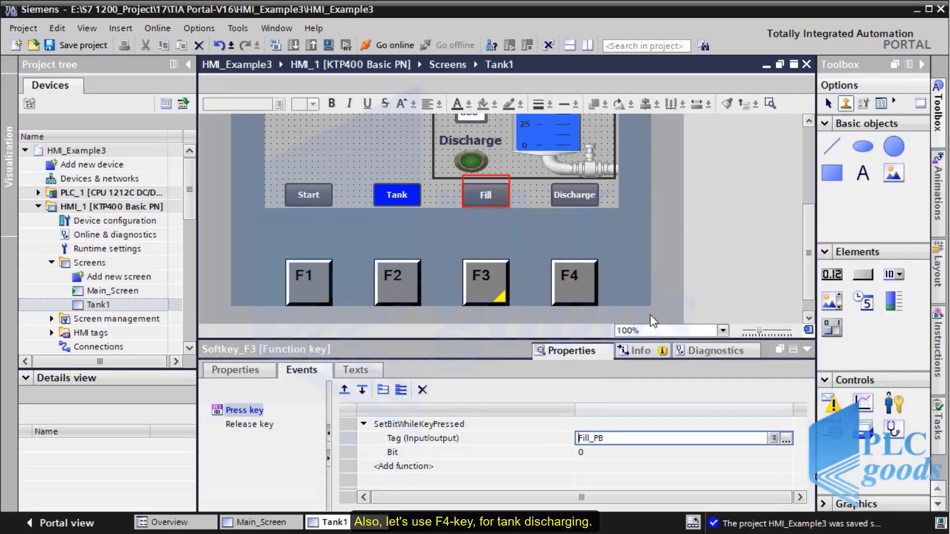
- Add SetBitWhileKeyPressed to the Press key event of function key F4 and link it to the Discharge_PB tag
{"action": "left_click", "coordinate": [582, 299]}
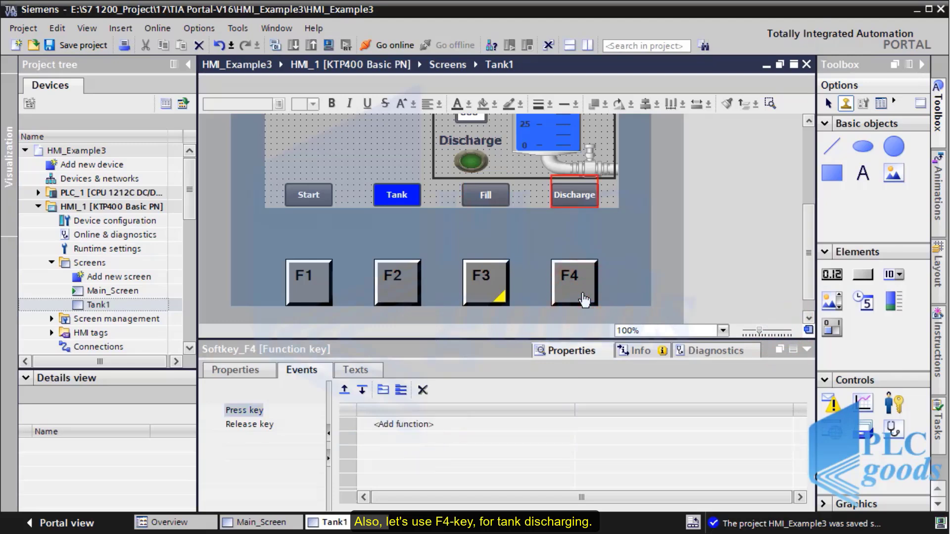
{"action": "left_click", "coordinate": [430, 425]}
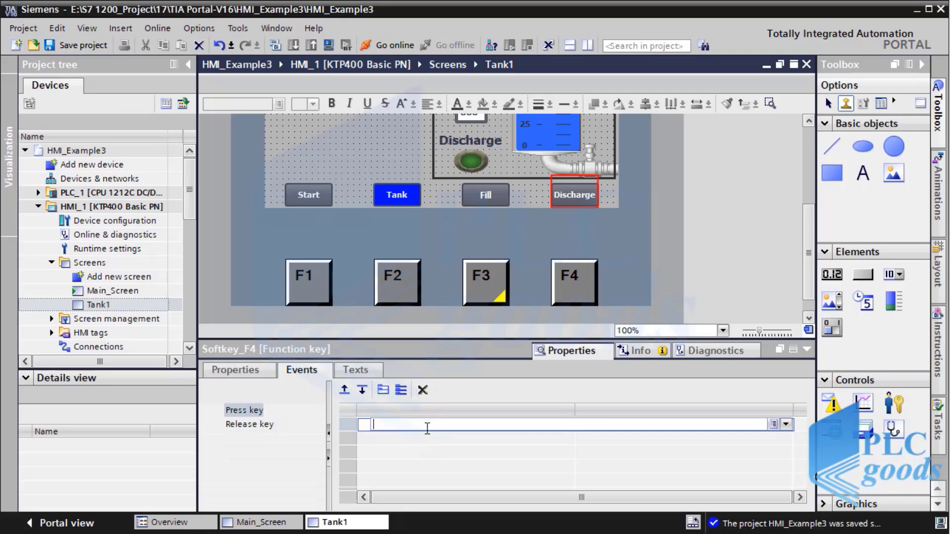
{"action": "type", "text": "set"}
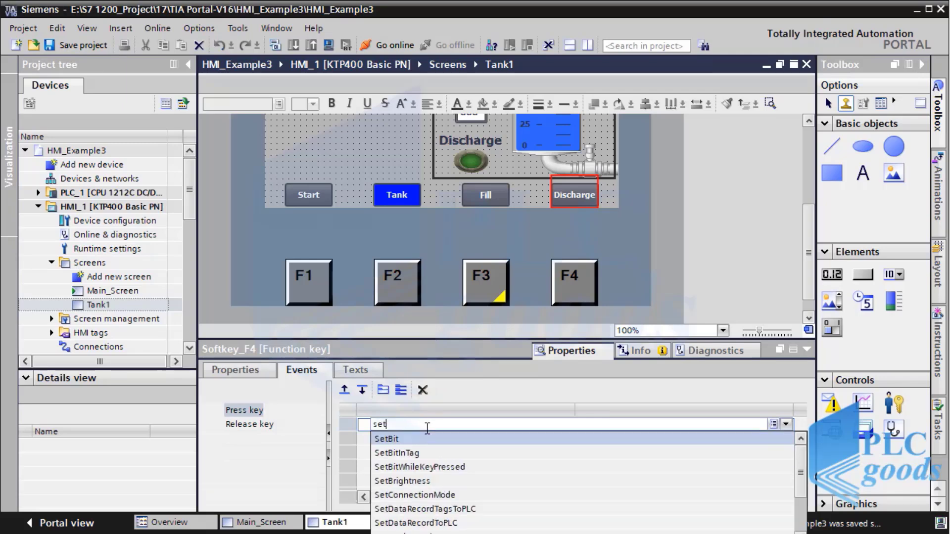
{"action": "left_click", "coordinate": [426, 467]}
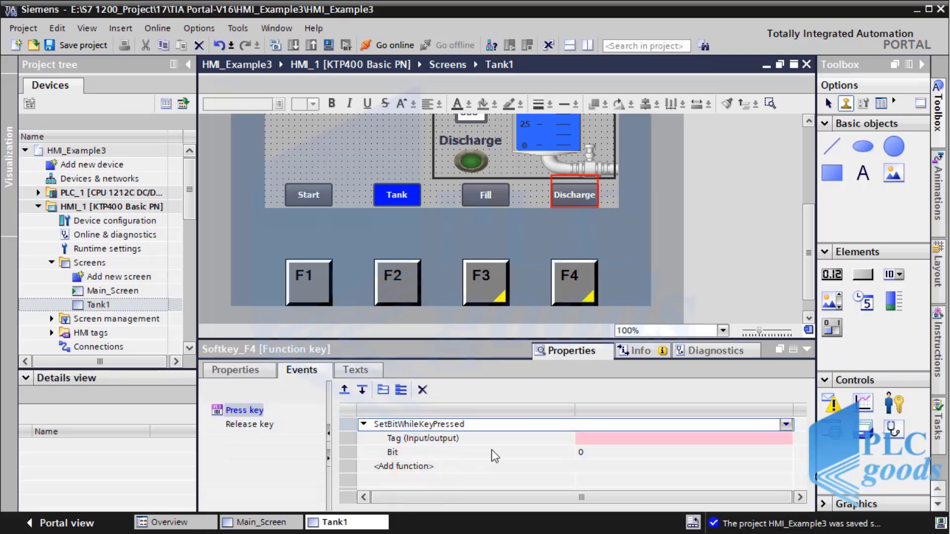
{"action": "left_click", "coordinate": [786, 440]}
{"action": "left_click", "coordinate": [785, 439]}
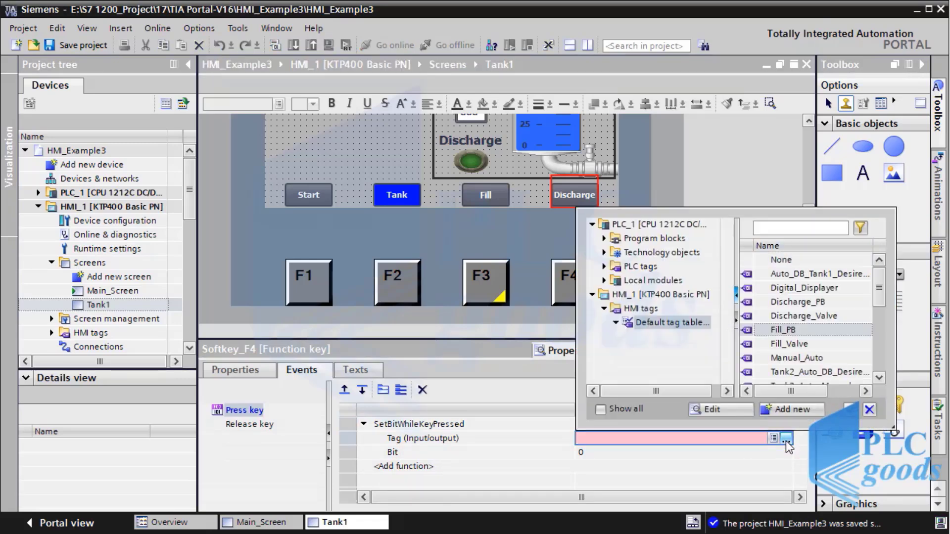
{"action": "double_click", "coordinate": [796, 303]}
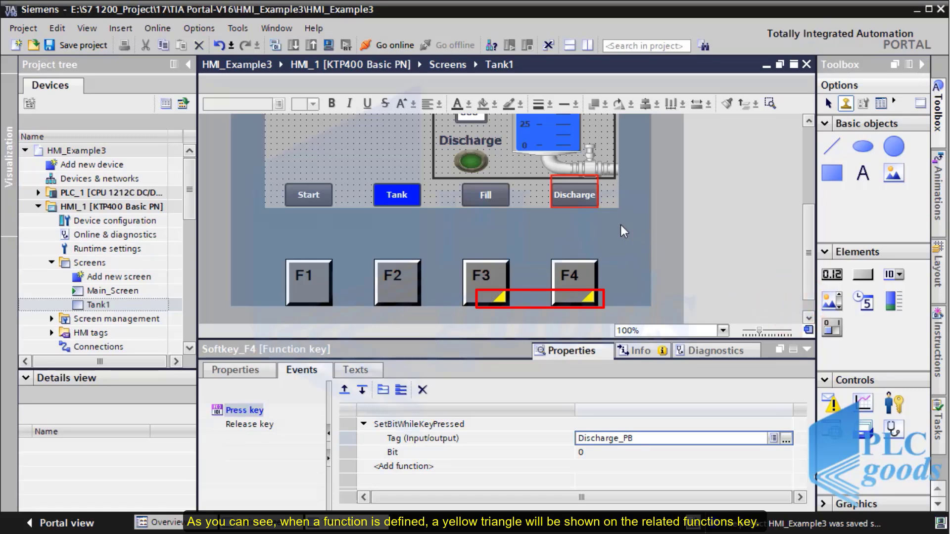
- Assign the Down_Arrow graphic to function key F3 on the Tank1 screen
{"action": "left_click", "coordinate": [488, 200]}
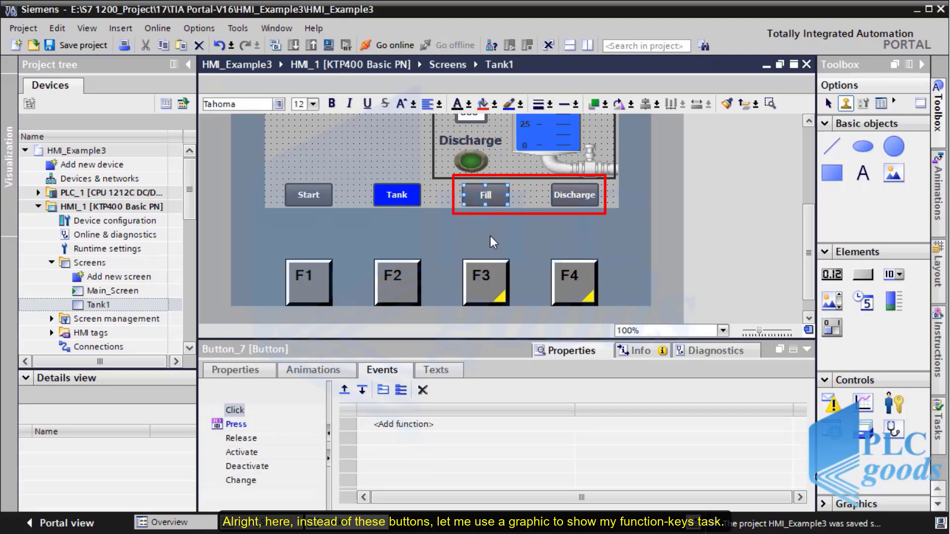
{"action": "left_click", "coordinate": [490, 282]}
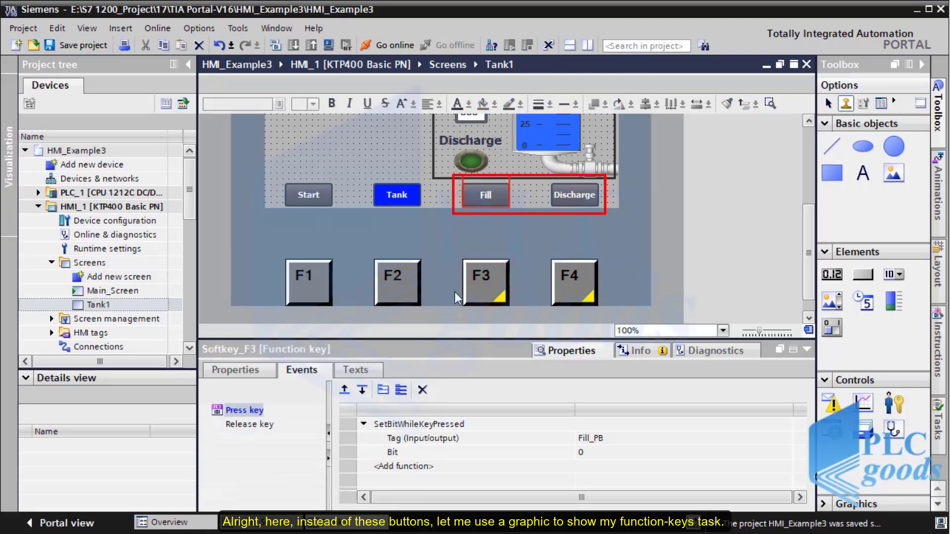
{"action": "left_click", "coordinate": [241, 373]}
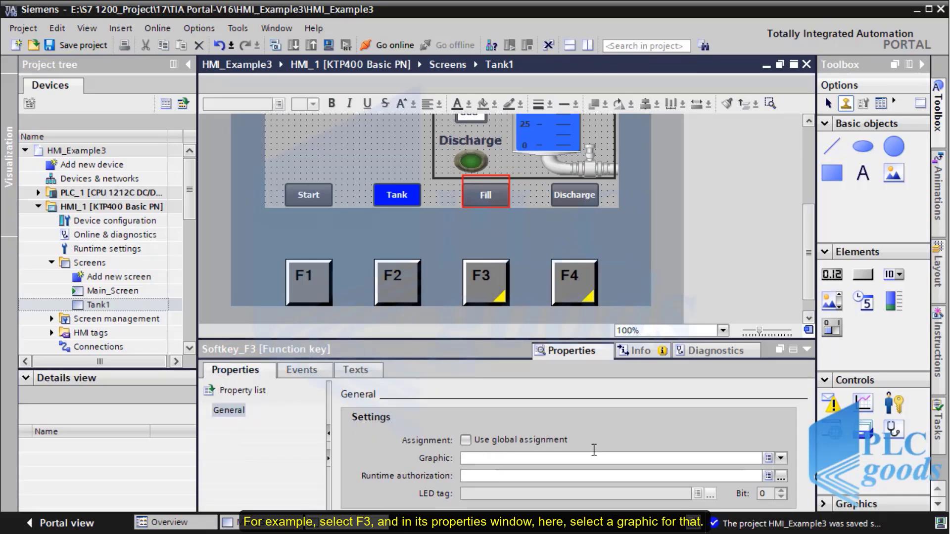
{"action": "left_click", "coordinate": [782, 458]}
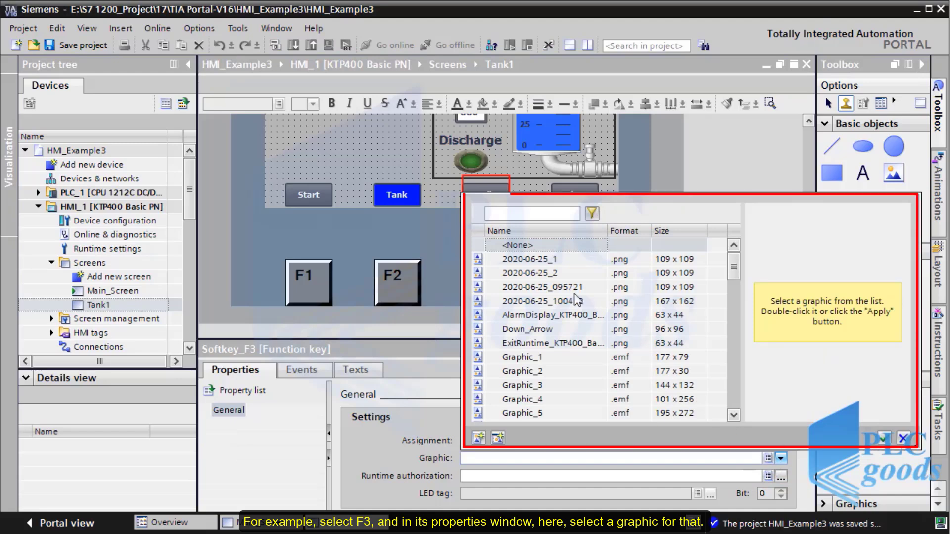
{"action": "left_click", "coordinate": [544, 262]}
{"action": "left_click", "coordinate": [546, 273]}
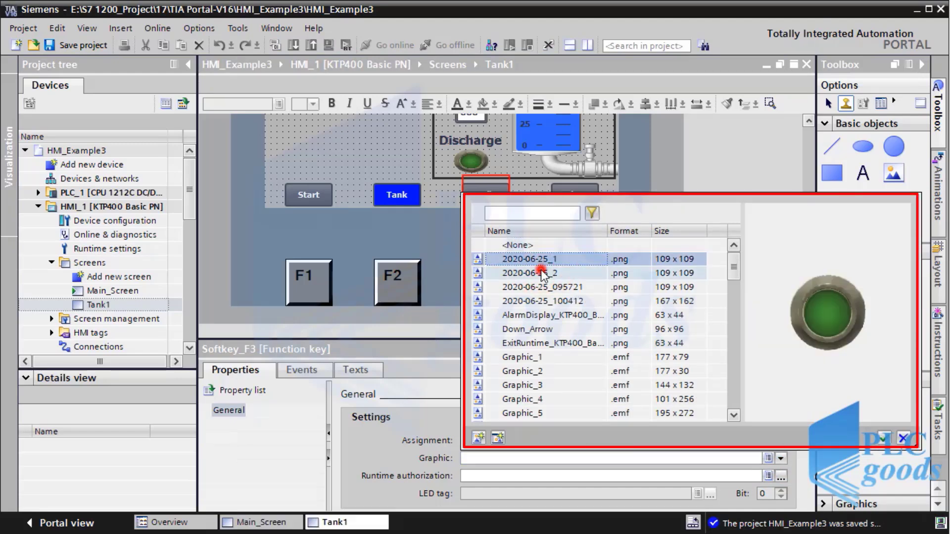
{"action": "left_click", "coordinate": [546, 283]}
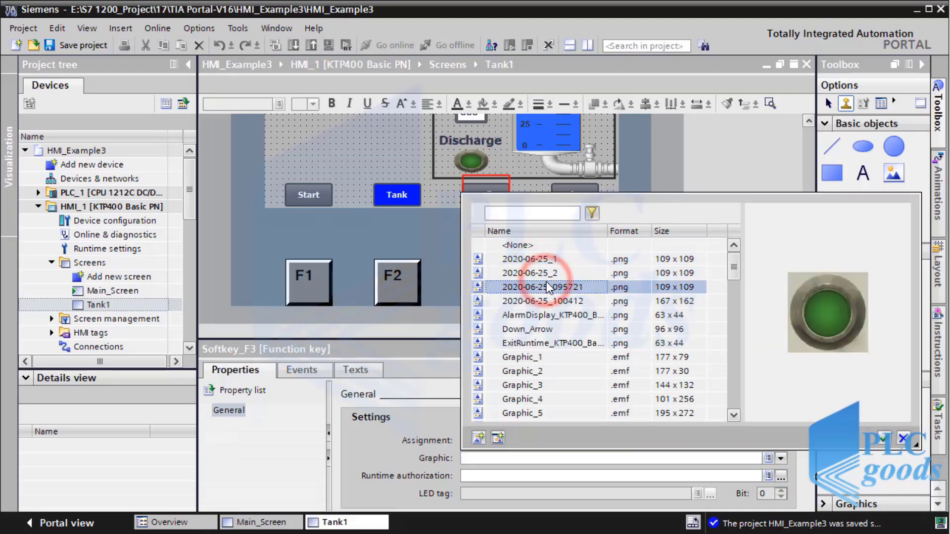
{"action": "left_click", "coordinate": [545, 330]}
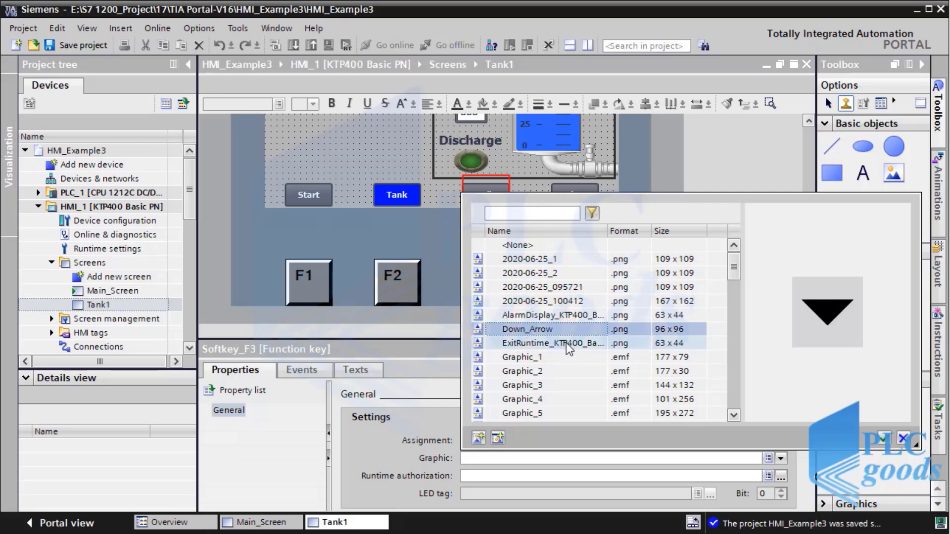
{"action": "left_click", "coordinate": [885, 440]}
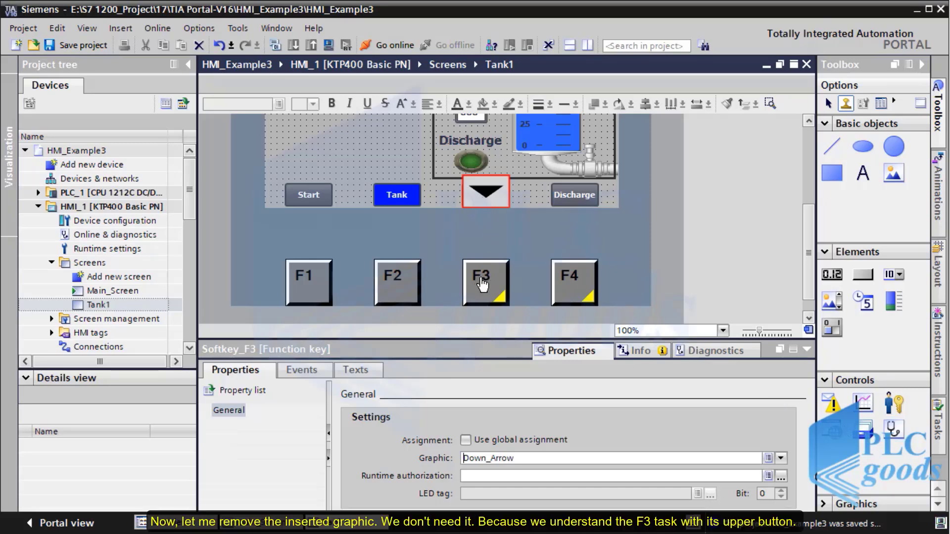
- Remove the Down_Arrow graphic from function key F3, leaving its graphic setting empty
{"action": "left_click", "coordinate": [504, 458]}
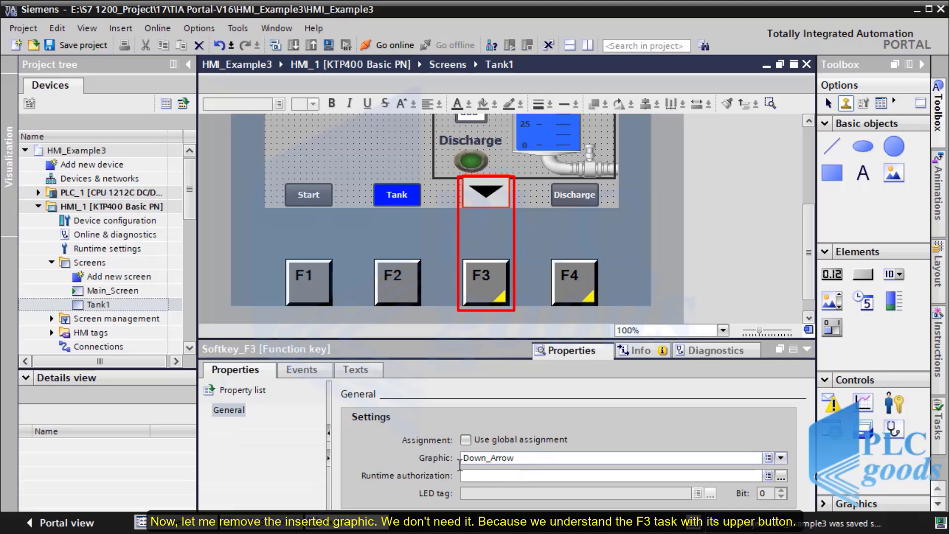
{"action": "double_click", "coordinate": [463, 459]}
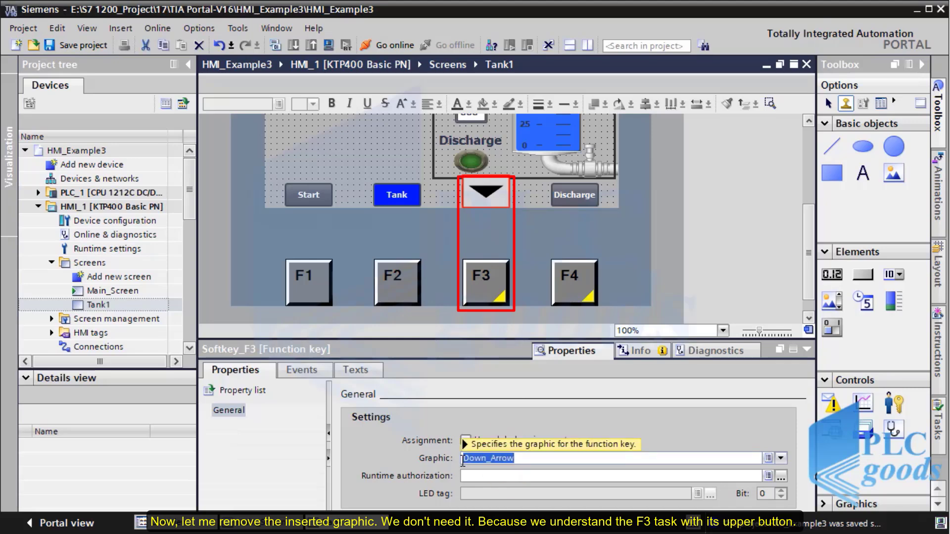
{"action": "key", "text": "Delete"}
{"action": "key", "text": "Return"}
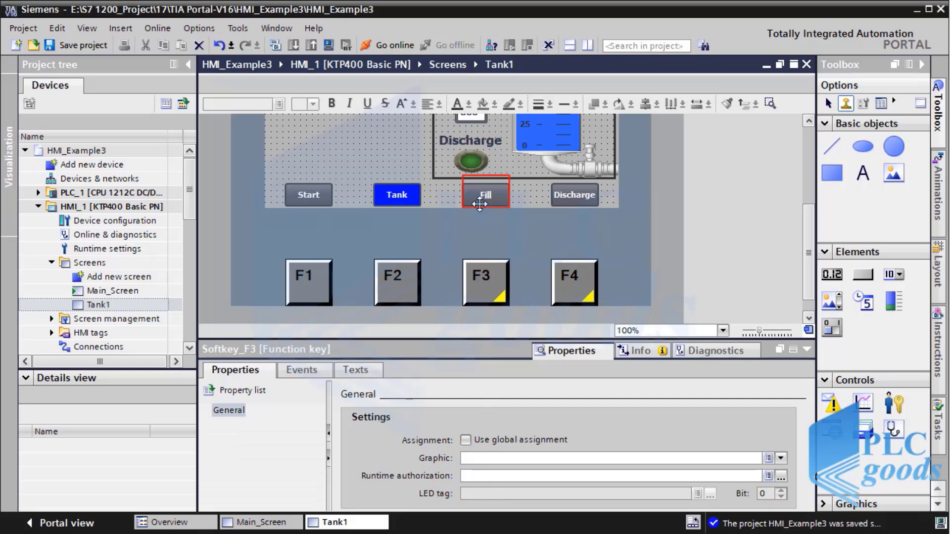
- Open Main_Screen and add the ShowLogonDialog user administration function to the Press key event of function key F3
{"action": "double_click", "coordinate": [113, 291]}
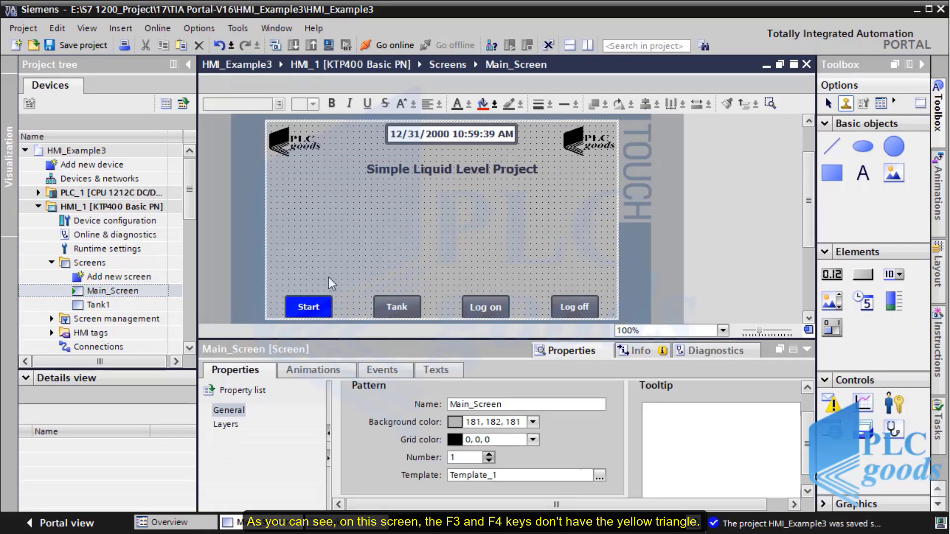
{"action": "left_click_drag", "start_coordinate": [809, 210], "coordinate": [806, 263]}
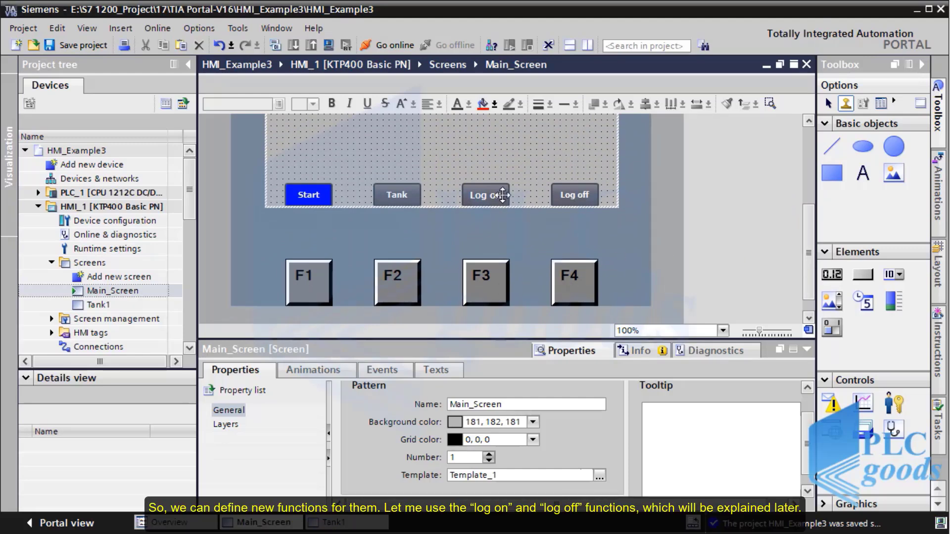
{"action": "left_click", "coordinate": [489, 291]}
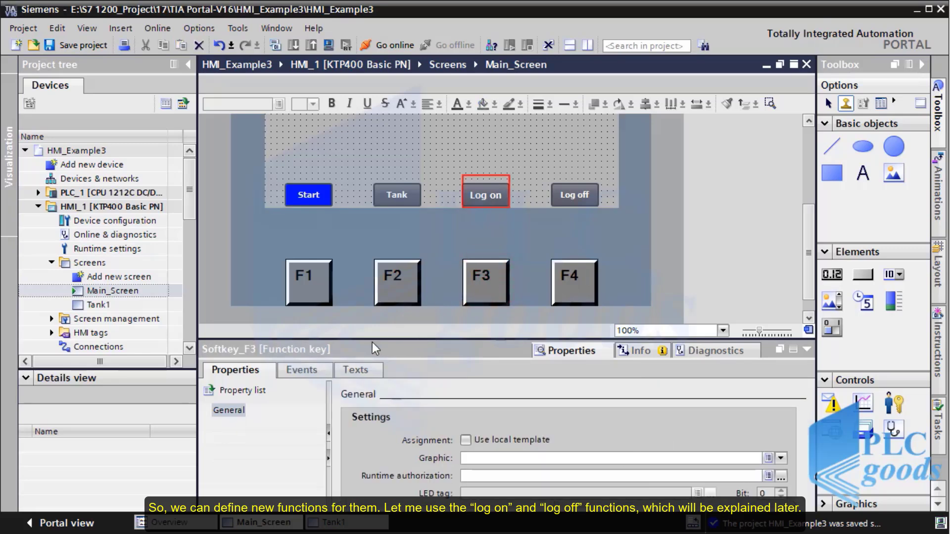
{"action": "left_click", "coordinate": [308, 370]}
{"action": "left_click", "coordinate": [379, 428]}
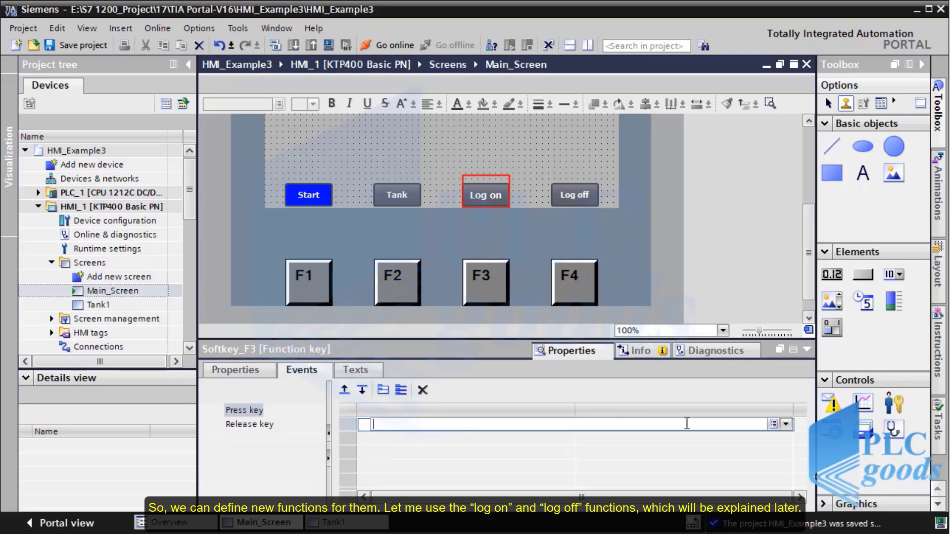
{"action": "left_click", "coordinate": [786, 424]}
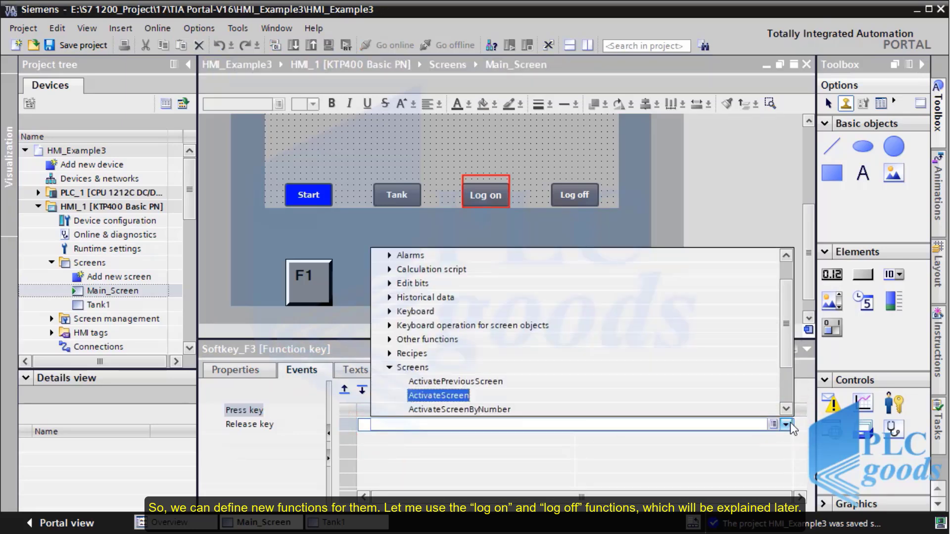
{"action": "left_click", "coordinate": [390, 367]}
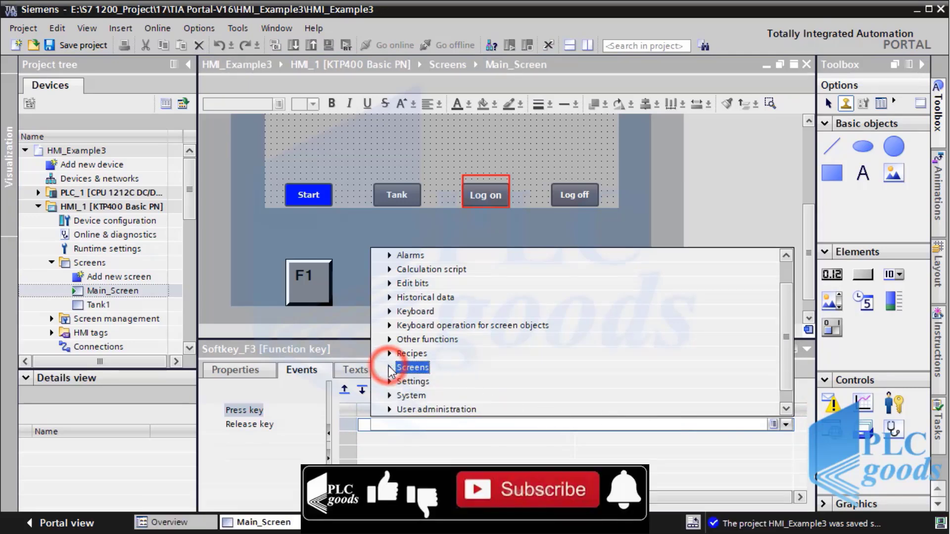
{"action": "left_click", "coordinate": [390, 409]}
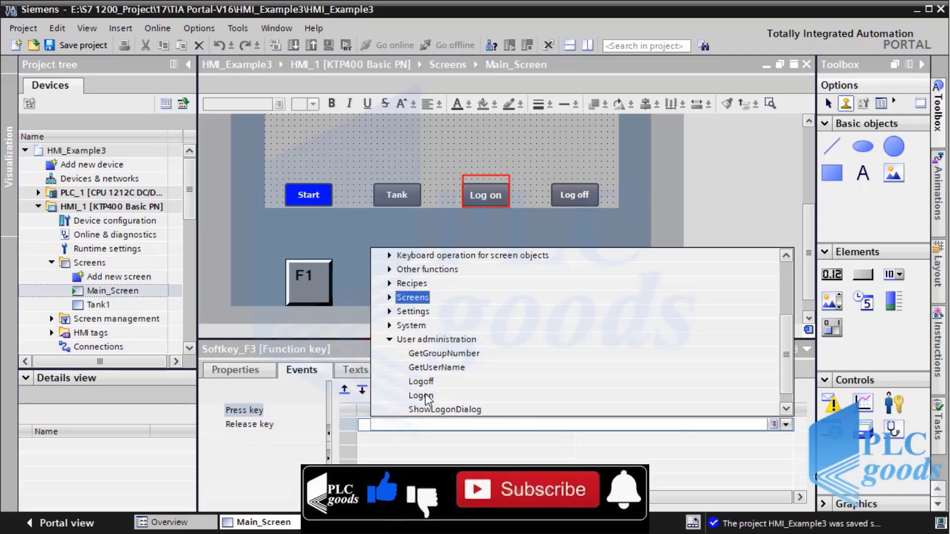
{"action": "left_click", "coordinate": [446, 410]}
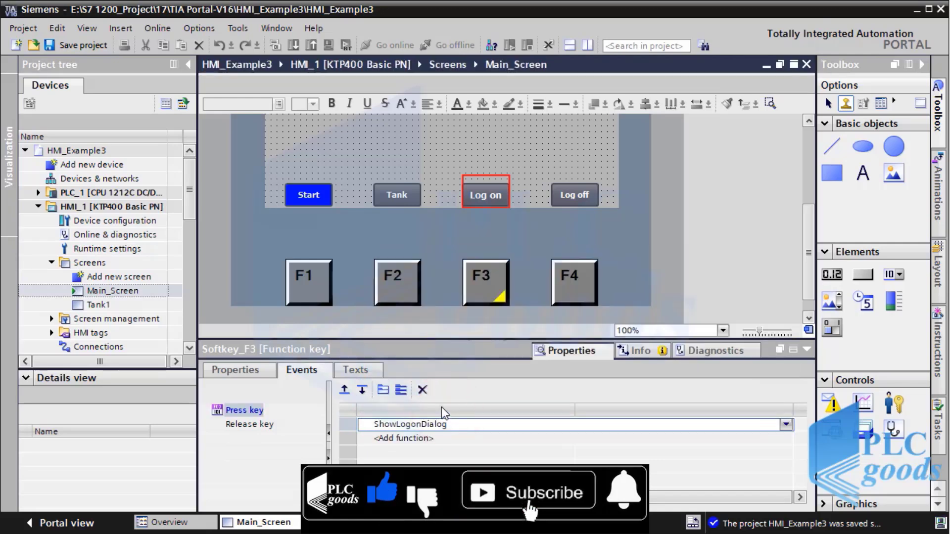
- Add the Logoff user administration function to the Press key event of function key F4 on Main_Screen
{"action": "left_click", "coordinate": [574, 294]}
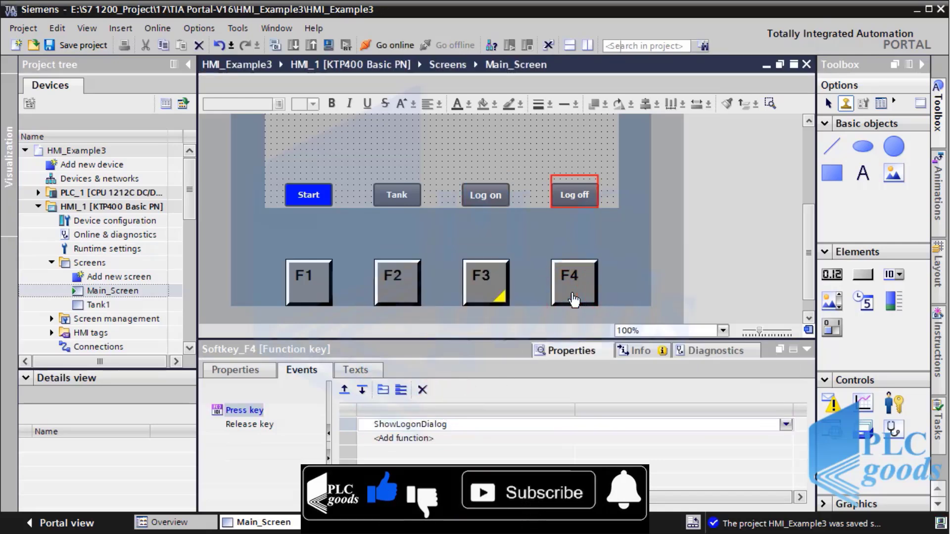
{"action": "left_click", "coordinate": [575, 426]}
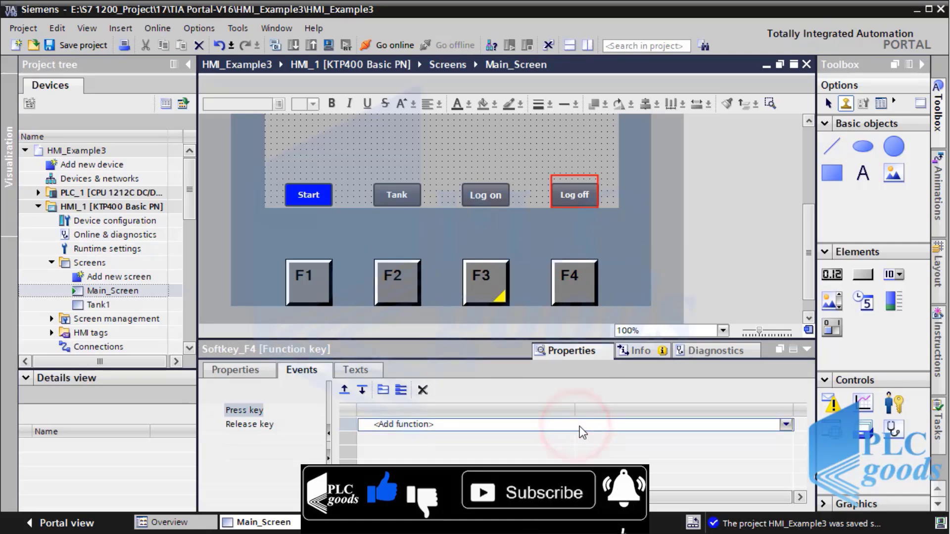
{"action": "left_click", "coordinate": [785, 425]}
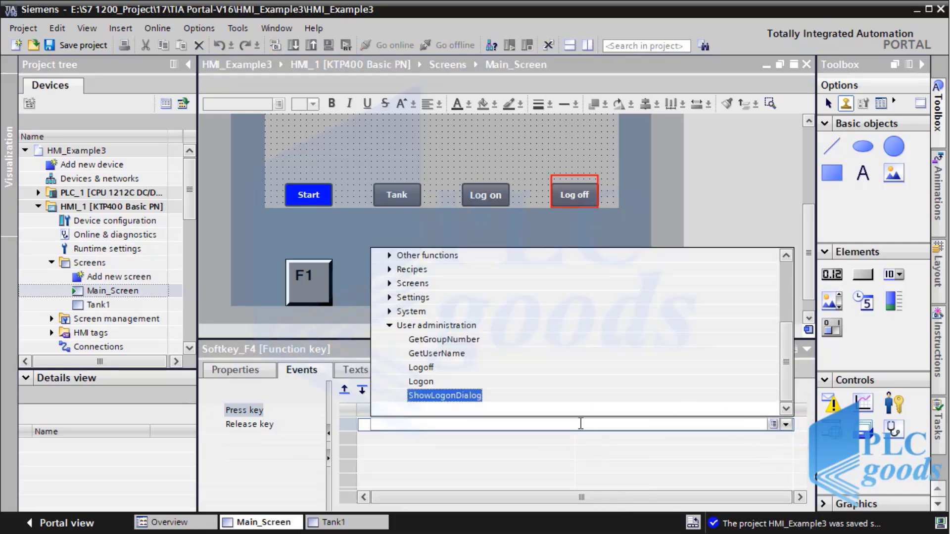
{"action": "left_click", "coordinate": [420, 368]}
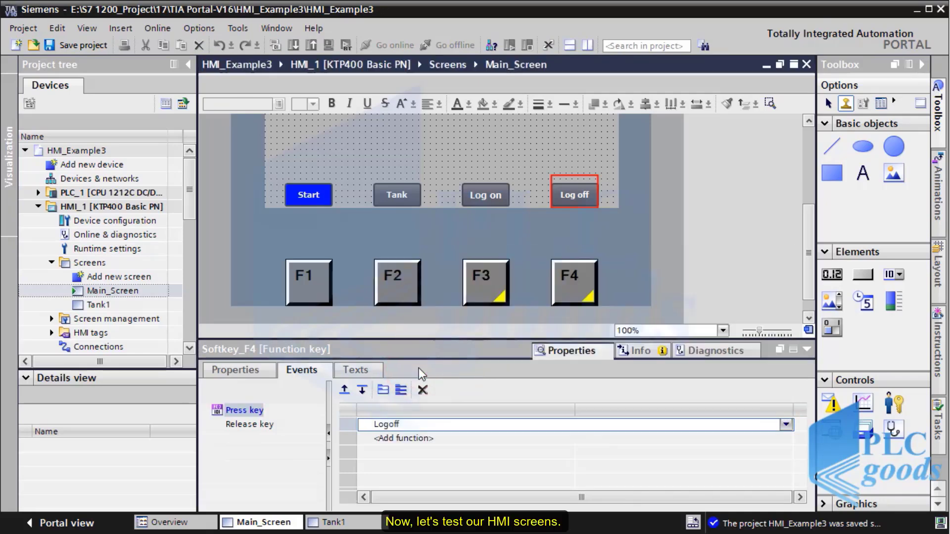
- Save the project, start the HMI simulation and switch to the RT Simulator window
{"action": "left_click", "coordinate": [91, 47]}
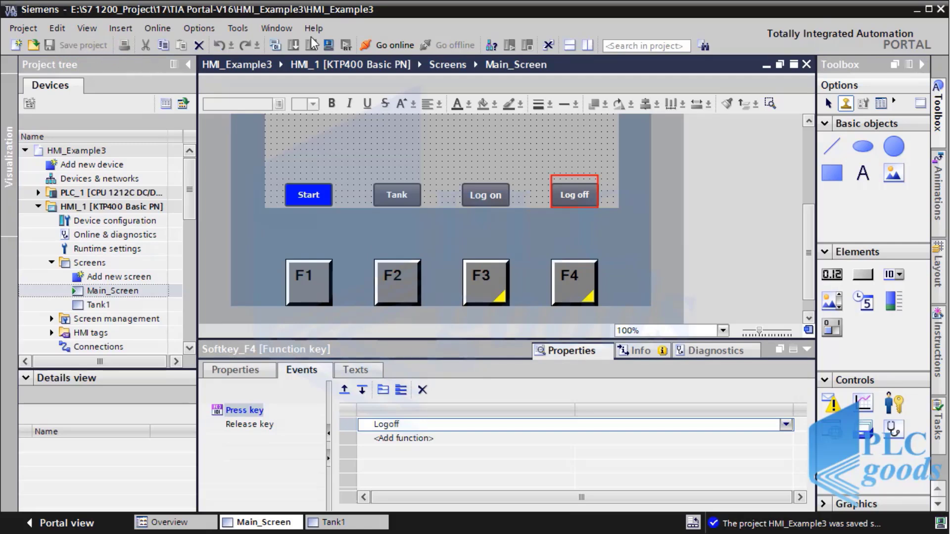
{"action": "left_click", "coordinate": [329, 45]}
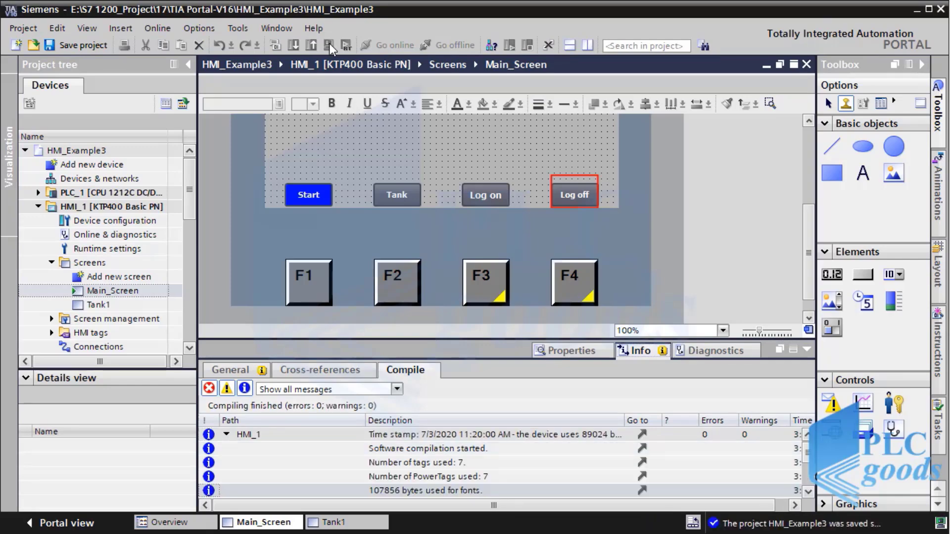
{"action": "key", "text": "alt+Tab"}
{"action": "key", "text": "alt+Tab"}
{"action": "key", "text": "alt+Tab"}
{"action": "key", "text": "alt+Tab"}
{"action": "key", "text": "alt+Tab"}
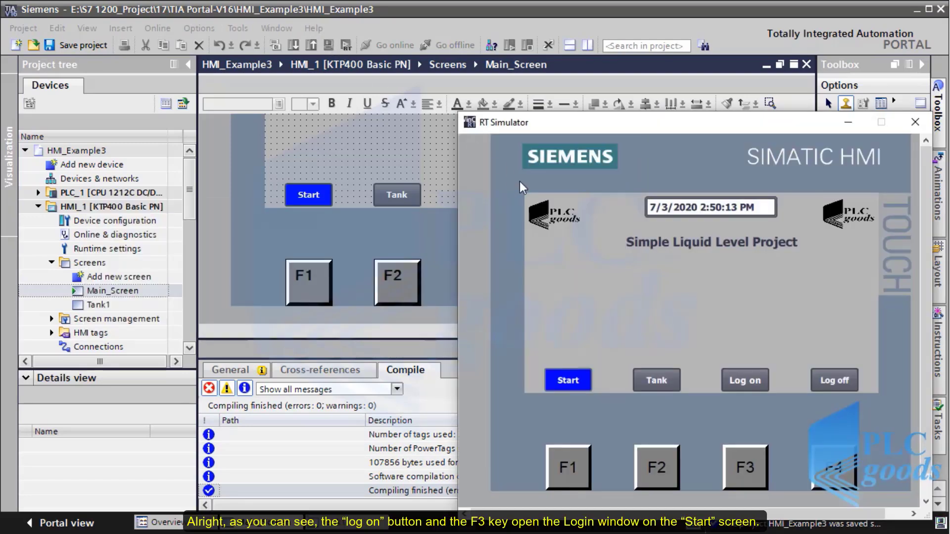
- Test in the RT Simulator that the Log on button and the F3 key each open the Login dialog, closing it each time
{"action": "left_click", "coordinate": [745, 386]}
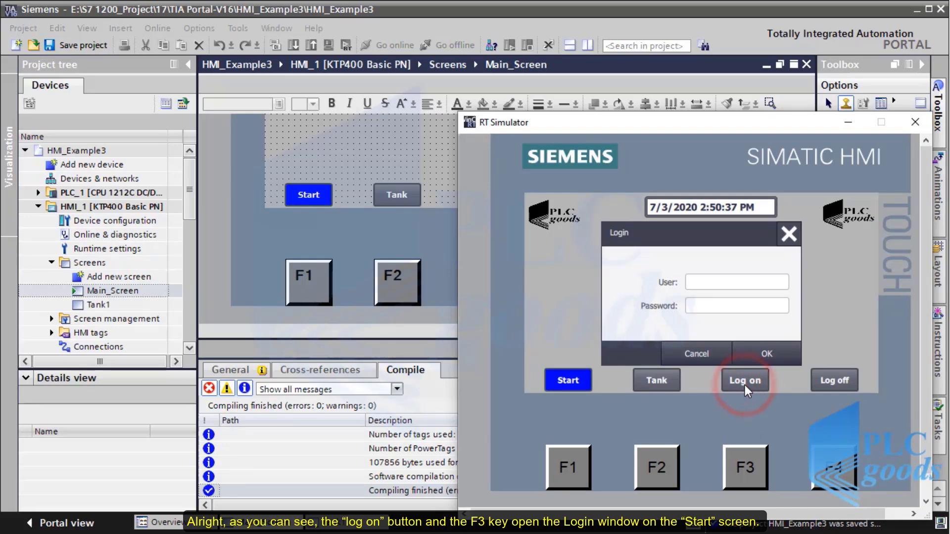
{"action": "left_click", "coordinate": [753, 361]}
{"action": "left_click", "coordinate": [738, 461]}
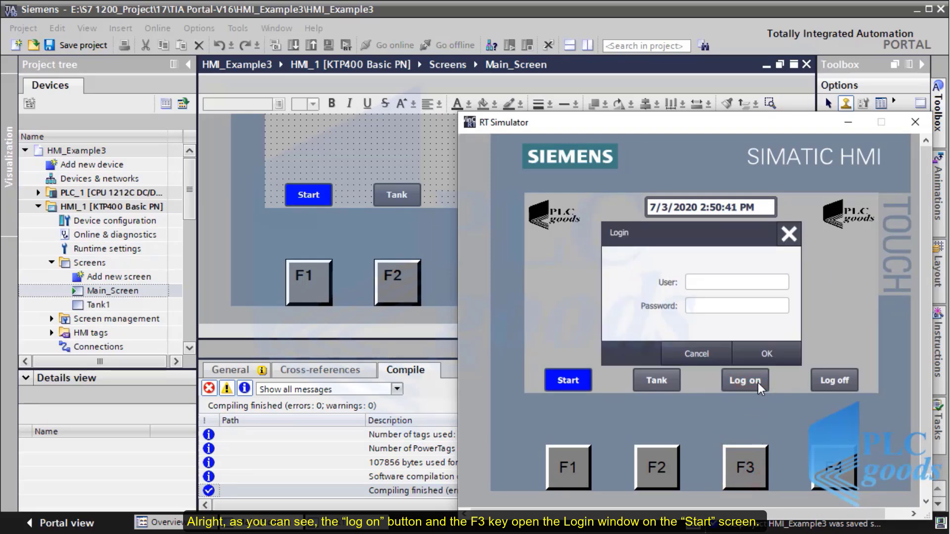
{"action": "left_click", "coordinate": [752, 355]}
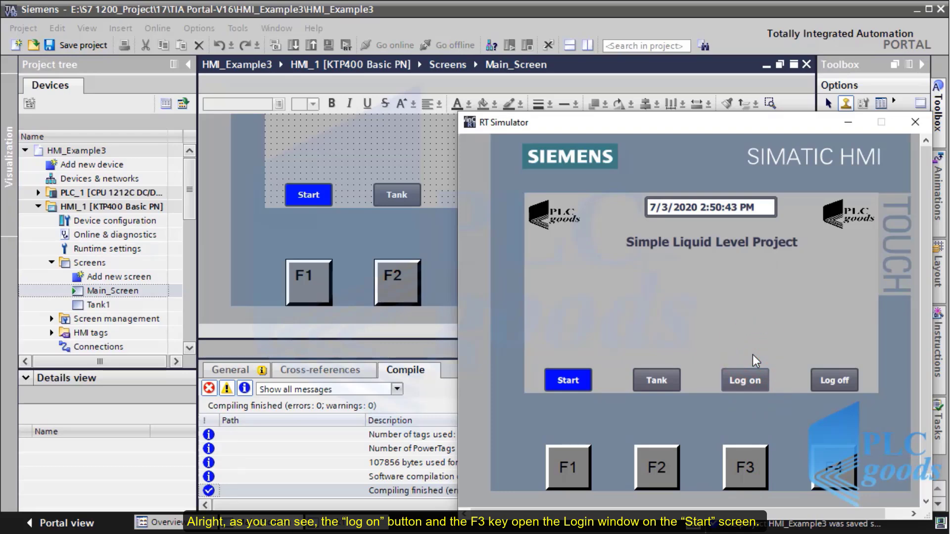
- Open the Tank screen in the simulator and test filling the tank with F3 and discharging it with F4
{"action": "left_click", "coordinate": [655, 379]}
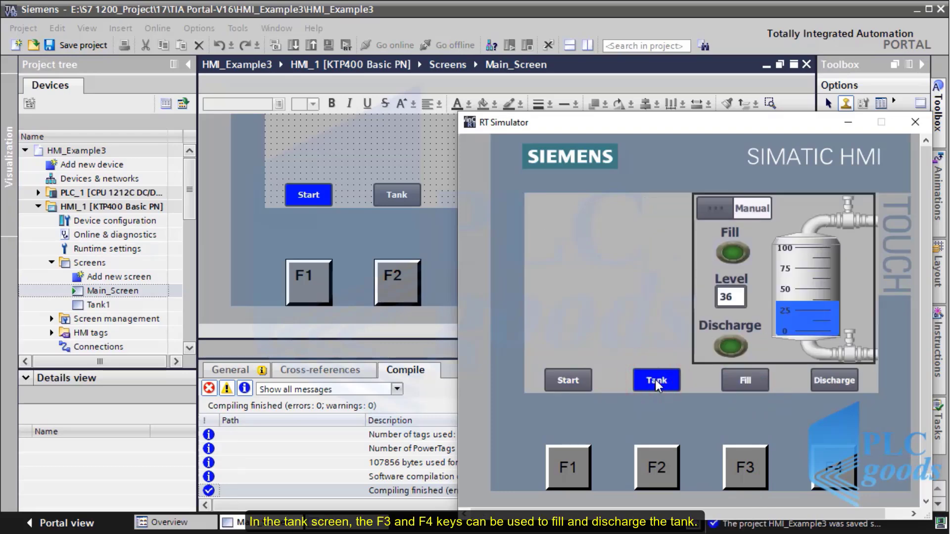
{"action": "left_click", "coordinate": [736, 465]}
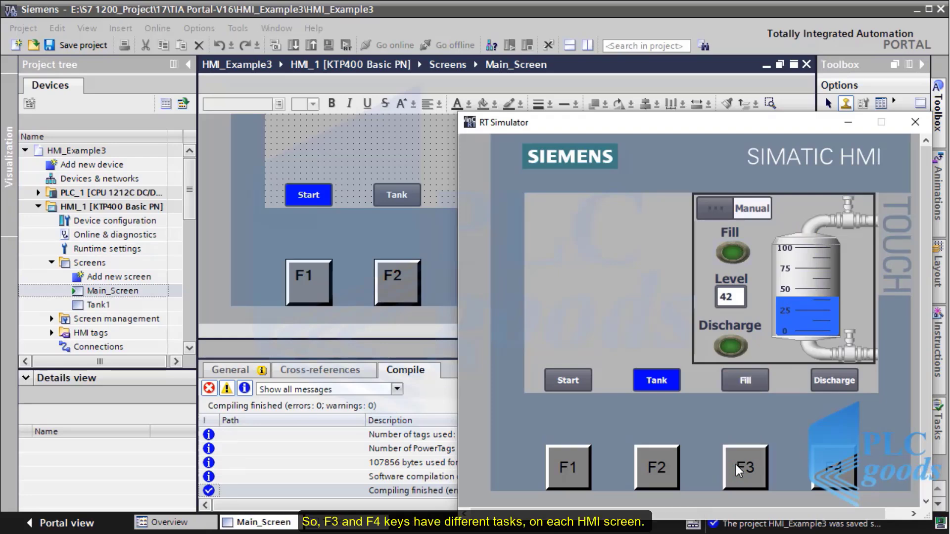
{"action": "left_click", "coordinate": [825, 467]}
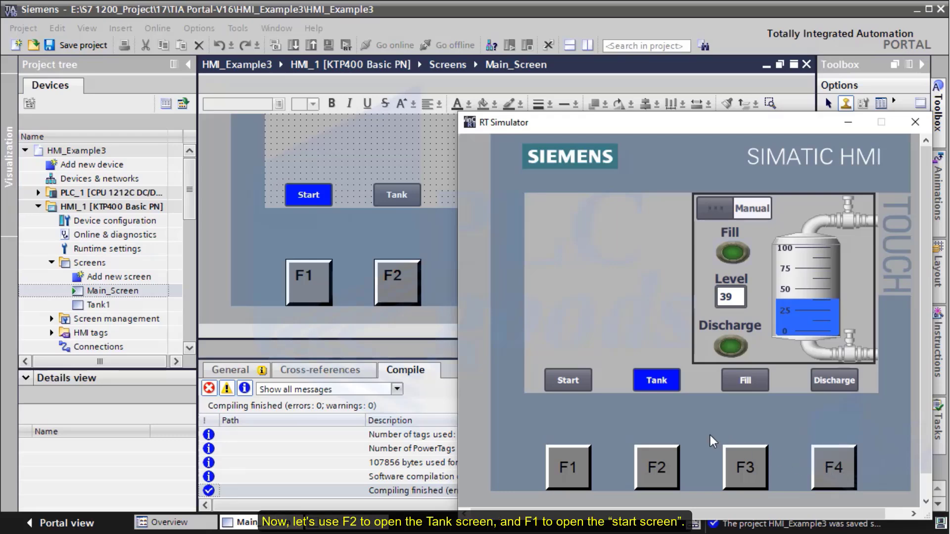
- Return to the Main_Screen editor and enable Use local template for function key F1
{"action": "left_click", "coordinate": [442, 225]}
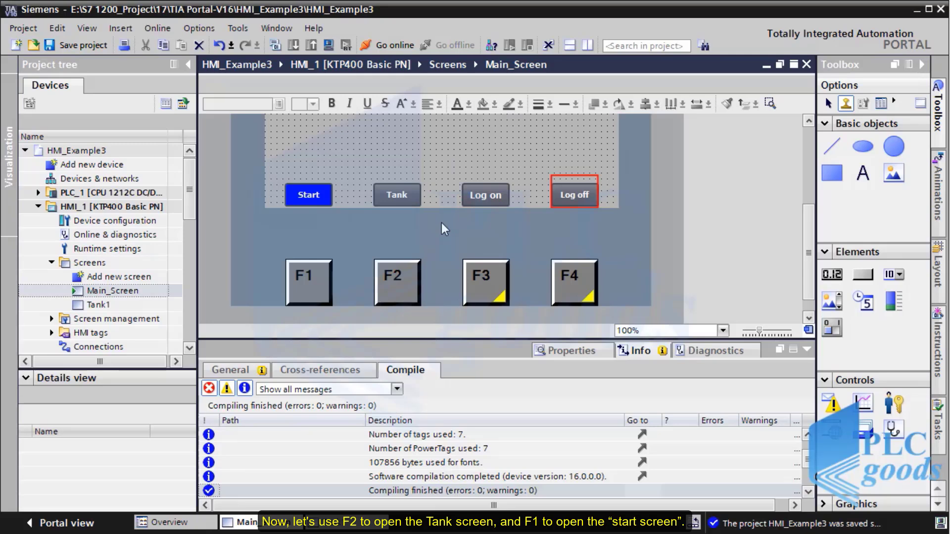
{"action": "left_click", "coordinate": [393, 285]}
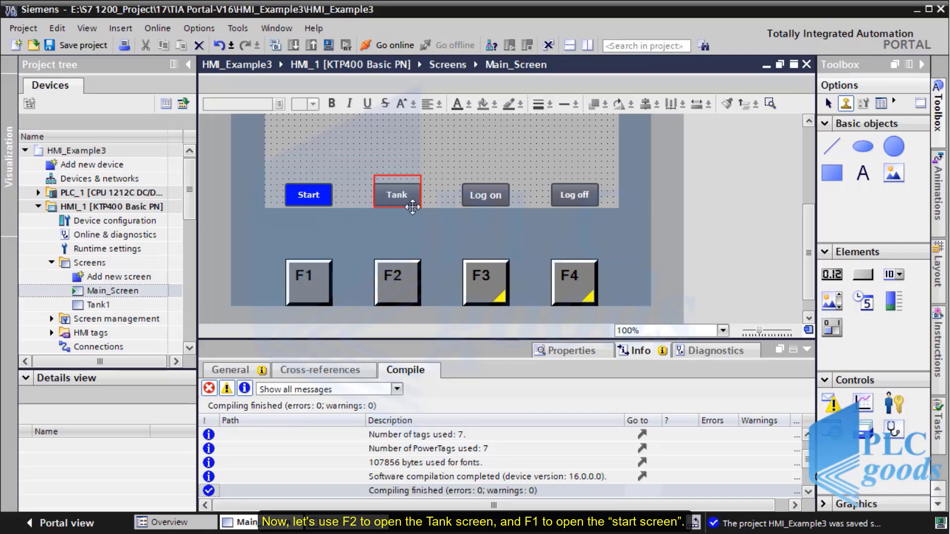
{"action": "left_click", "coordinate": [326, 273]}
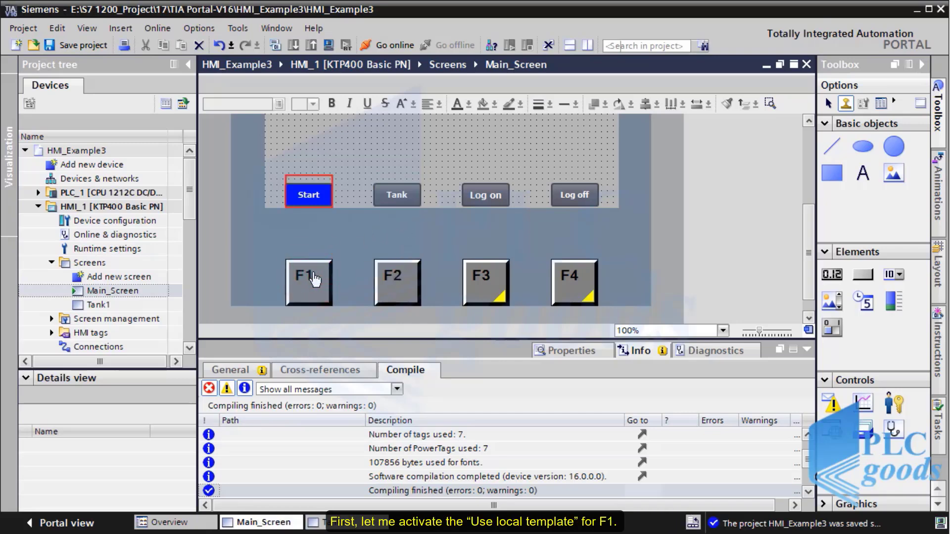
{"action": "left_click", "coordinate": [551, 356]}
{"action": "left_click", "coordinate": [259, 372]}
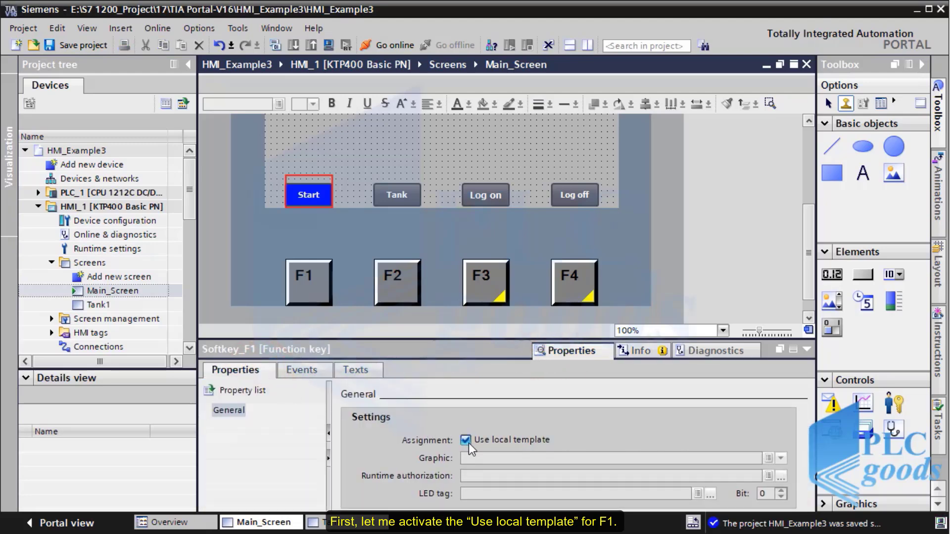
- Try Use local template on function key F3, check its Press key event, and turn the option back off
{"action": "left_click", "coordinate": [492, 284]}
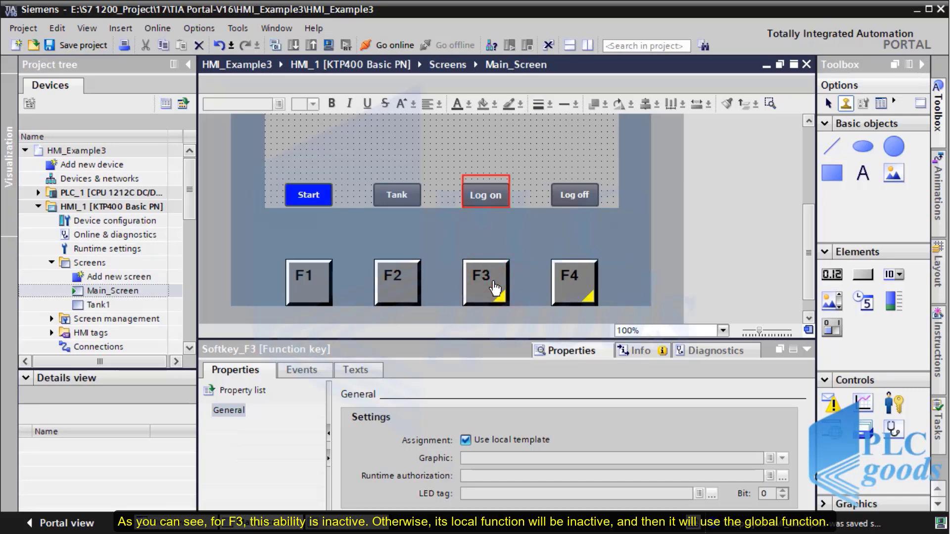
{"action": "left_click", "coordinate": [466, 440]}
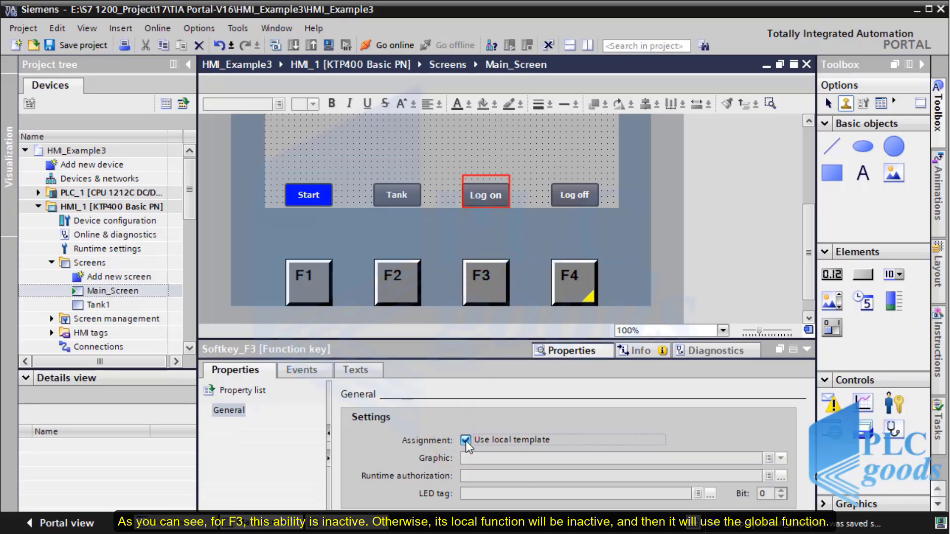
{"action": "left_click", "coordinate": [310, 371]}
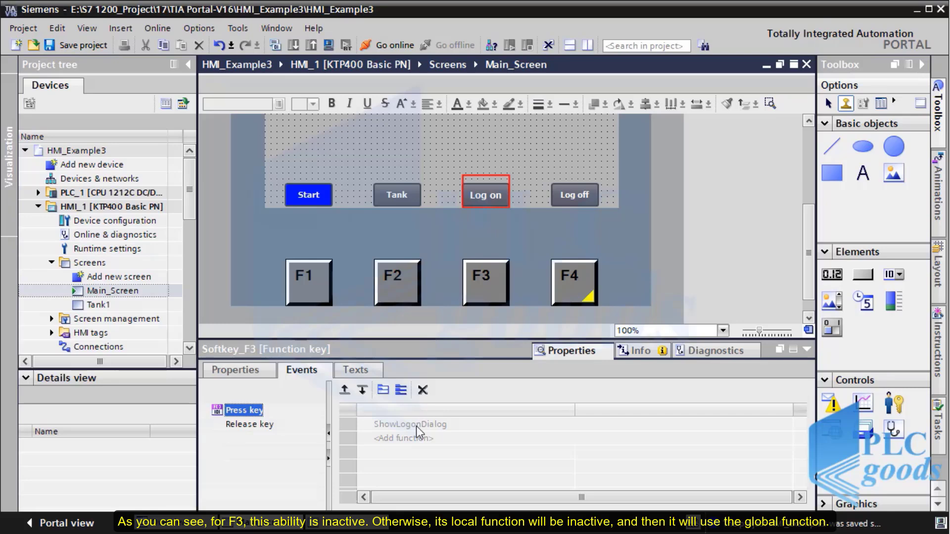
{"action": "left_click", "coordinate": [261, 372]}
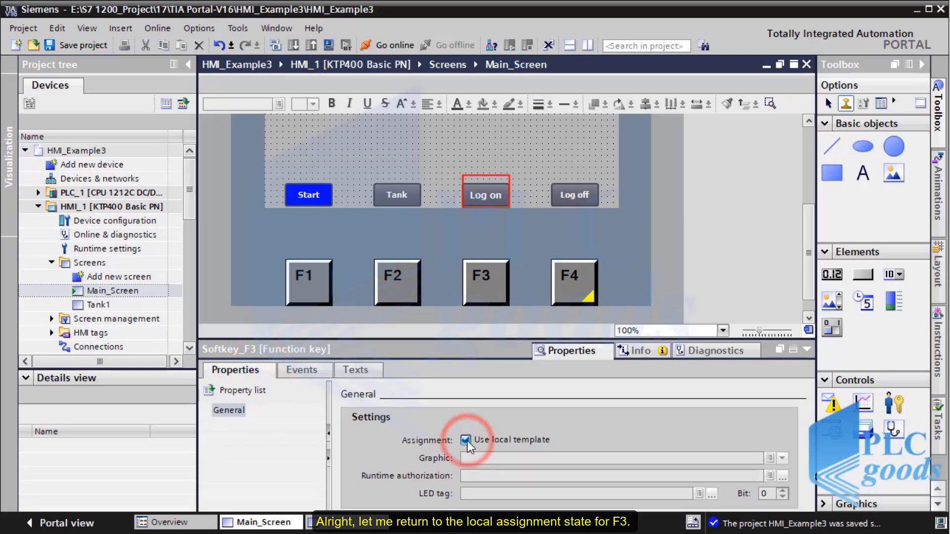
{"action": "left_click", "coordinate": [467, 441]}
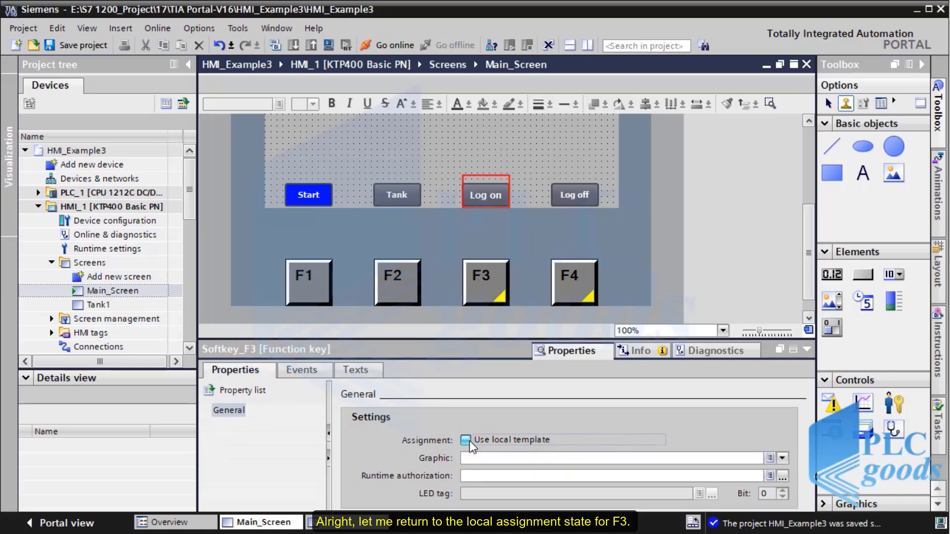
{"action": "left_click", "coordinate": [310, 370]}
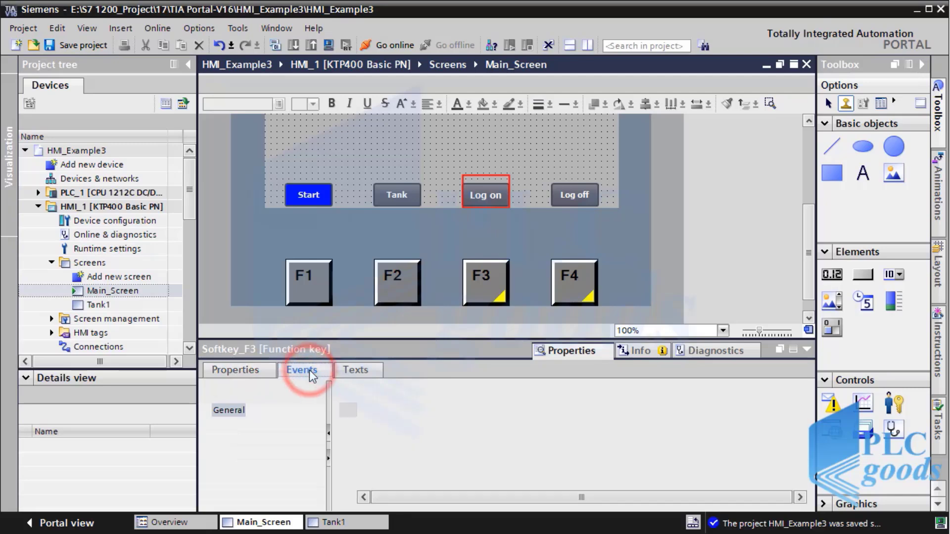
- Enable Use local template for function key F2 on Main_Screen
{"action": "left_click", "coordinate": [401, 286]}
{"action": "left_click", "coordinate": [249, 371]}
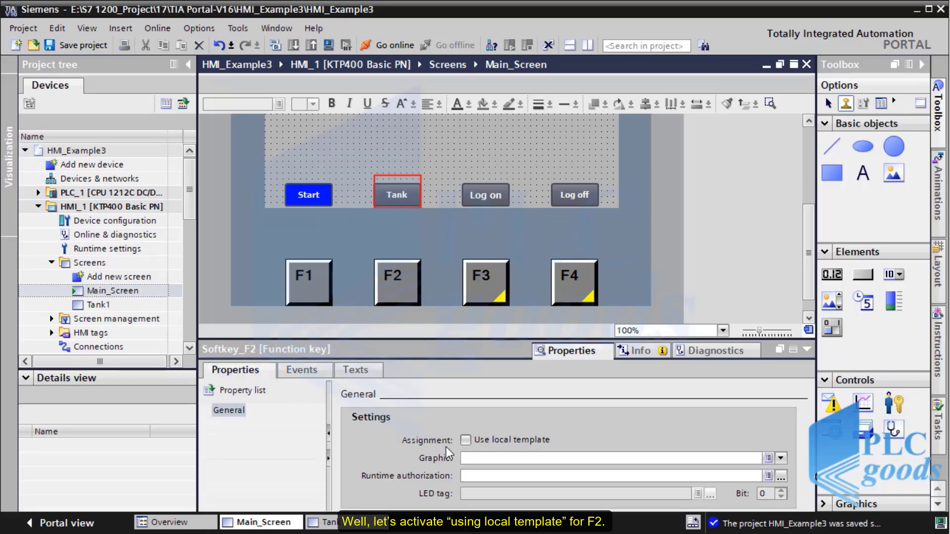
{"action": "left_click", "coordinate": [465, 442]}
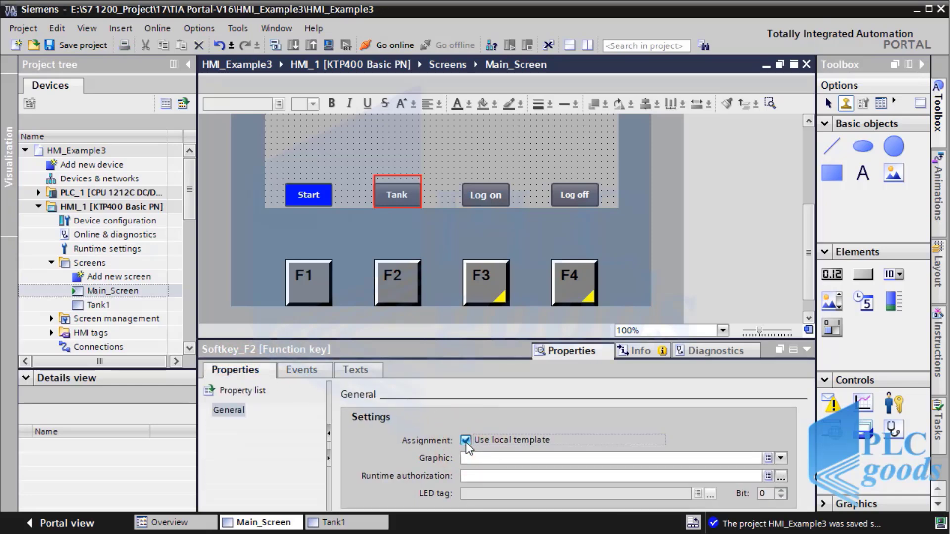
- Open the Global screen under Screen management and bring its function keys into view
{"action": "left_click", "coordinate": [52, 319]}
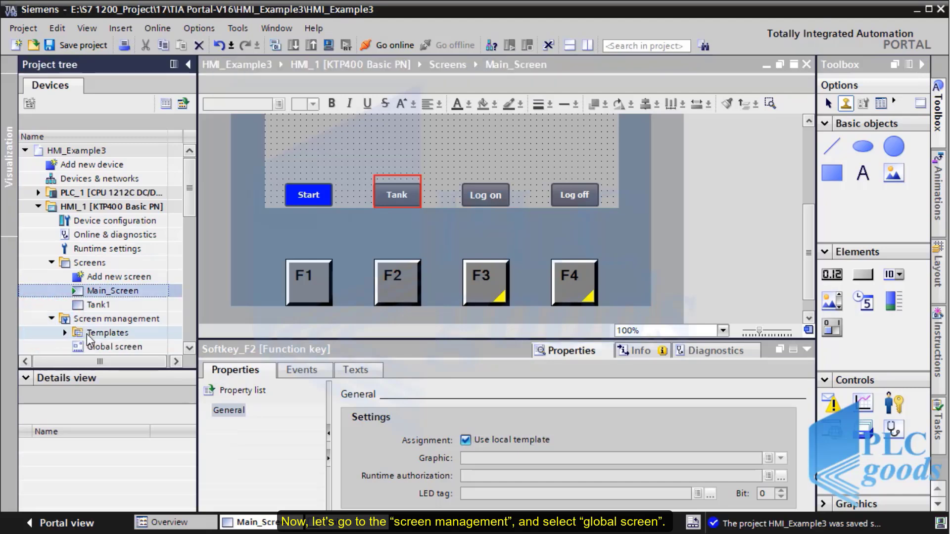
{"action": "left_click", "coordinate": [118, 346]}
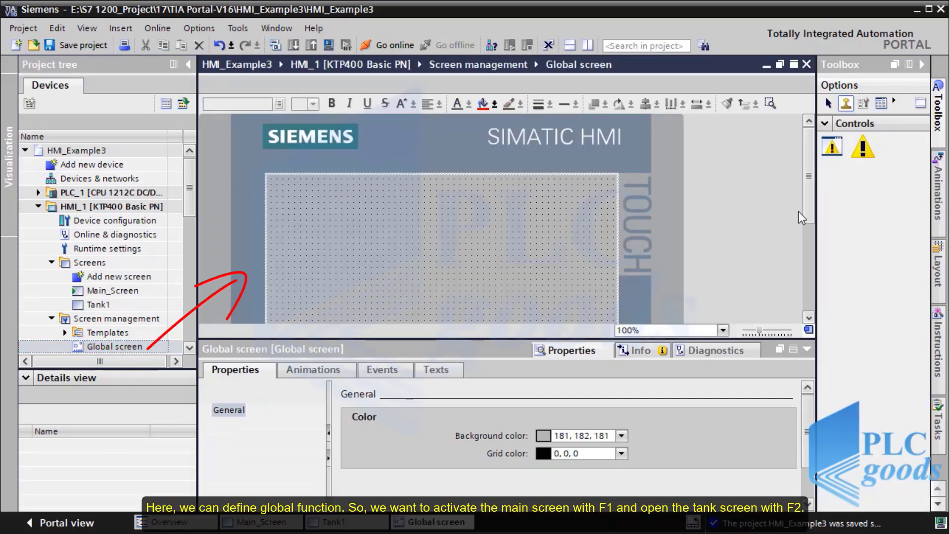
{"action": "left_click_drag", "start_coordinate": [807, 210], "coordinate": [810, 252]}
{"action": "left_click_drag", "start_coordinate": [817, 274], "coordinate": [819, 284]}
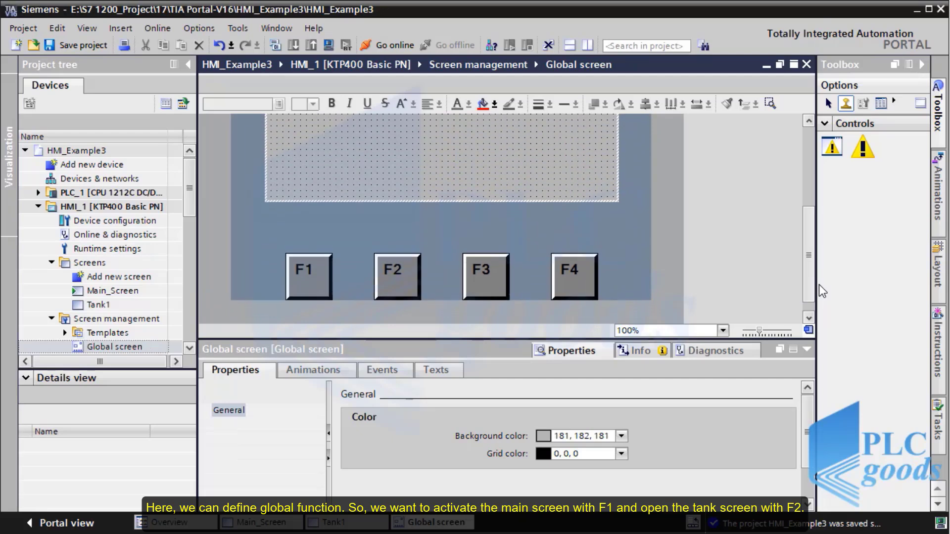
- Add the ActivateScreen function to the Press key event of F1 on the Global screen, with Main_Screen as the screen name
{"action": "left_click", "coordinate": [328, 296]}
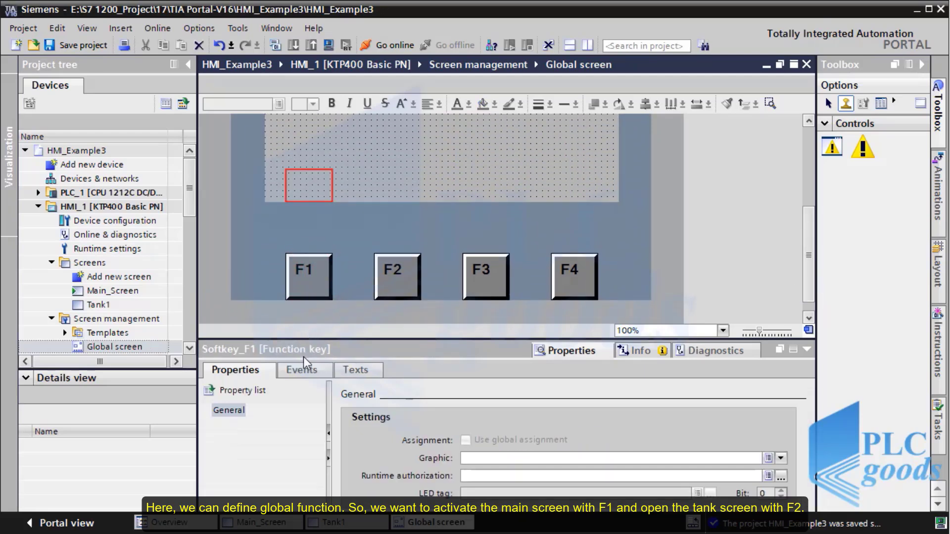
{"action": "left_click", "coordinate": [301, 370]}
{"action": "left_click", "coordinate": [404, 425]}
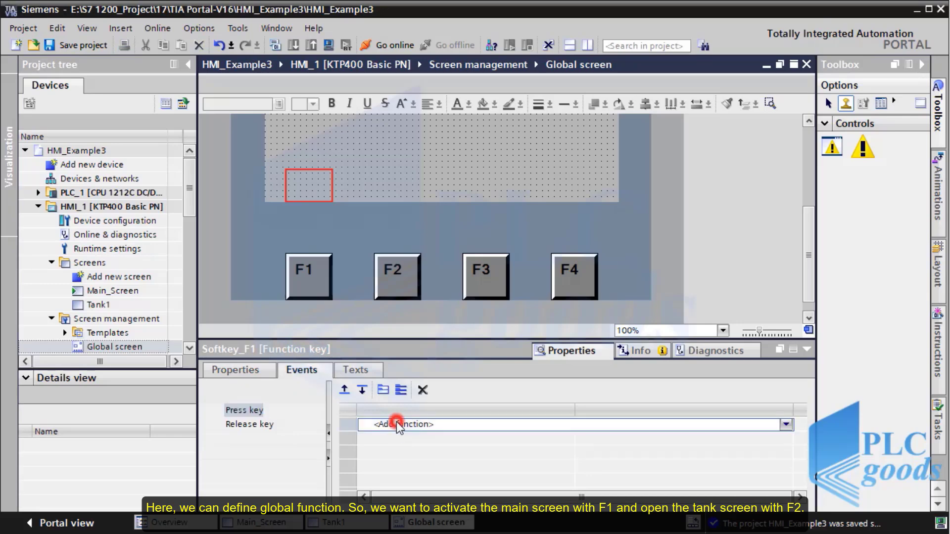
{"action": "left_click", "coordinate": [786, 425]}
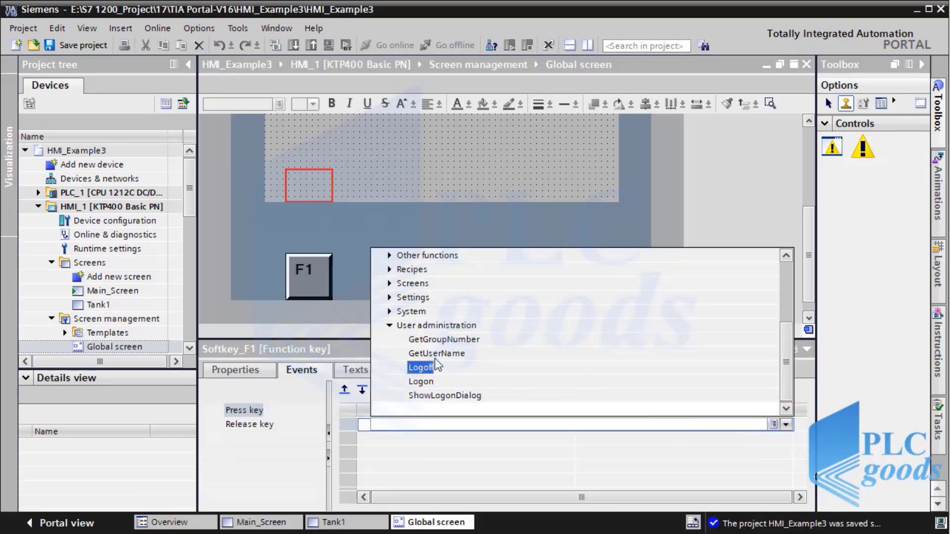
{"action": "left_click", "coordinate": [390, 326]}
{"action": "left_click", "coordinate": [390, 353]}
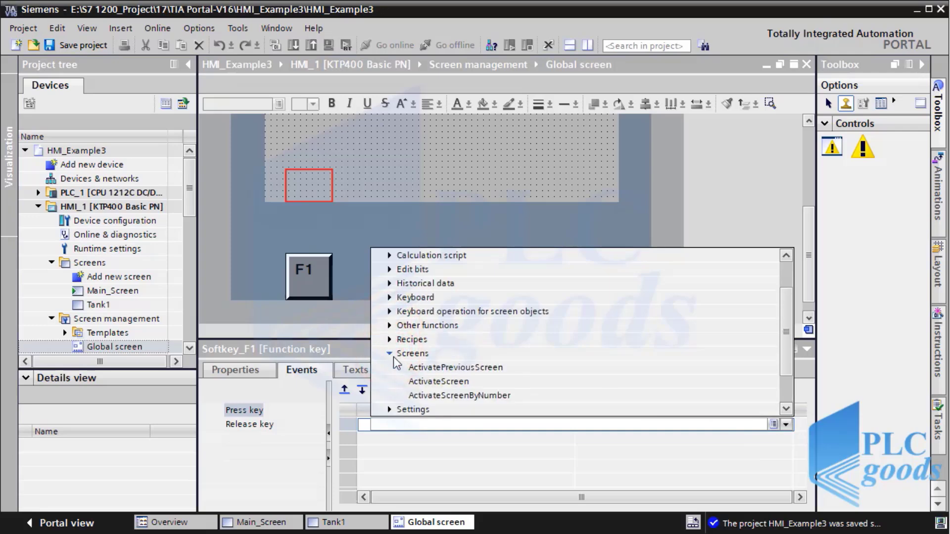
{"action": "left_click", "coordinate": [424, 382]}
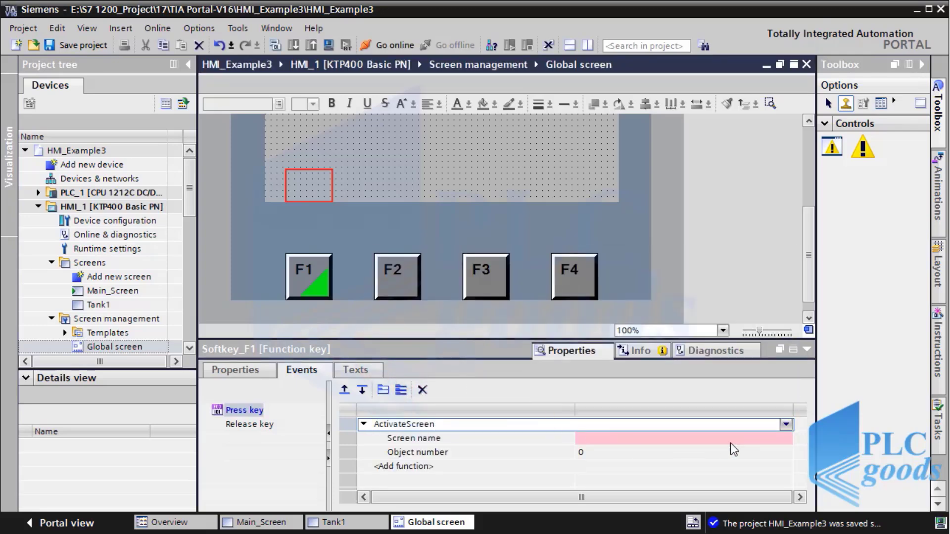
{"action": "left_click", "coordinate": [781, 438]}
{"action": "left_click", "coordinate": [786, 439]}
{"action": "double_click", "coordinate": [780, 316]}
- Add ActivateScreen with screen name Tank1 to the Press key event of F2 on the Global screen, and view the key's general settings
{"action": "left_click", "coordinate": [403, 278]}
{"action": "left_click", "coordinate": [393, 424]}
{"action": "left_click", "coordinate": [785, 425]}
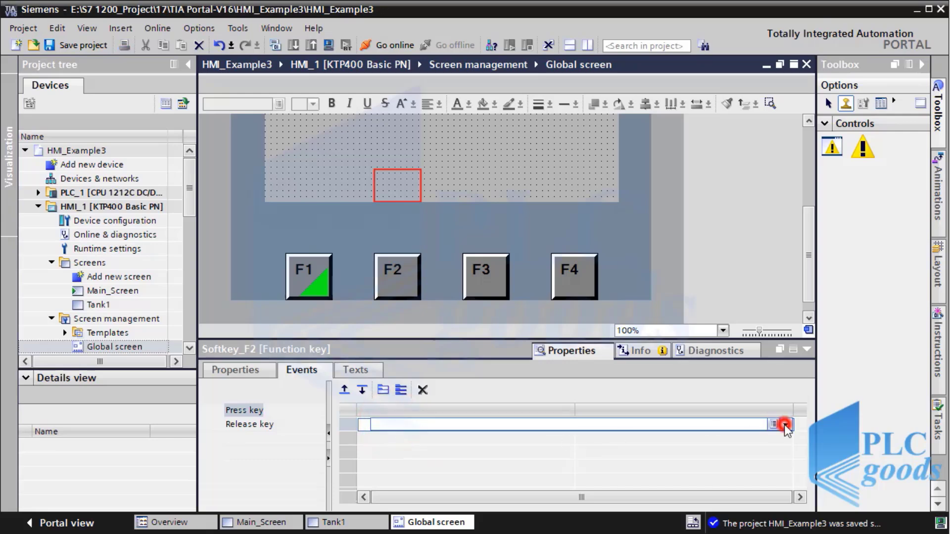
{"action": "left_click", "coordinate": [452, 395]}
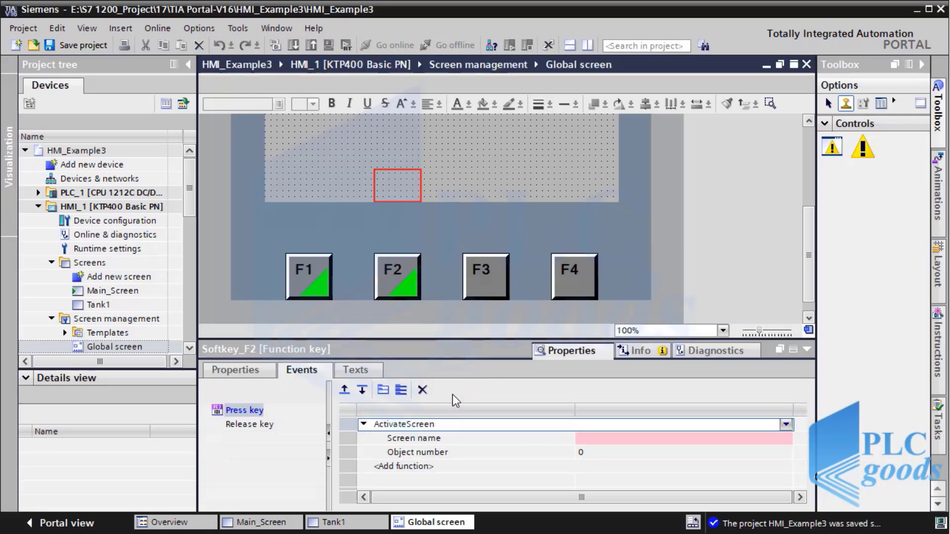
{"action": "left_click", "coordinate": [785, 439]}
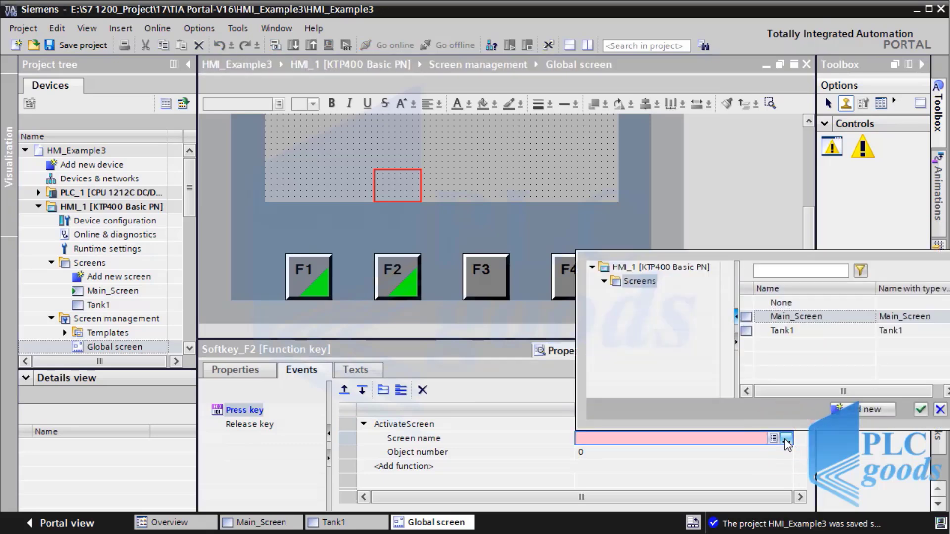
{"action": "double_click", "coordinate": [782, 332]}
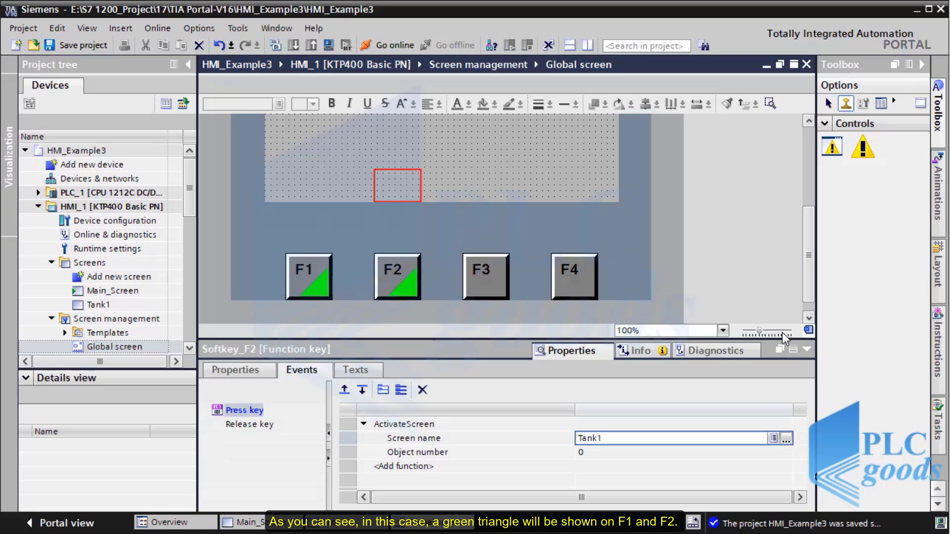
{"action": "left_click", "coordinate": [236, 376]}
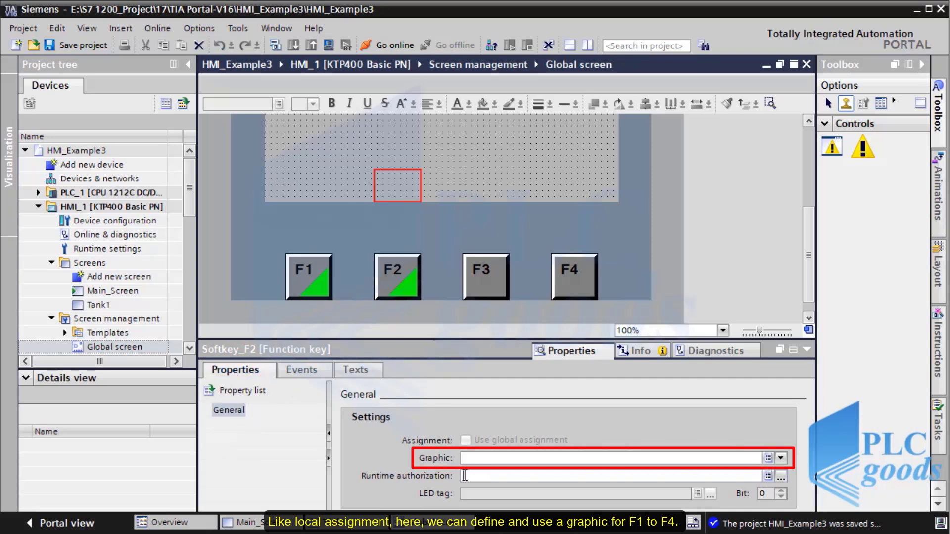
{"action": "left_click", "coordinate": [465, 476]}
- Open the Tank1 screen, enable Use global assignment for function key F2, and save the project
{"action": "double_click", "coordinate": [105, 302]}
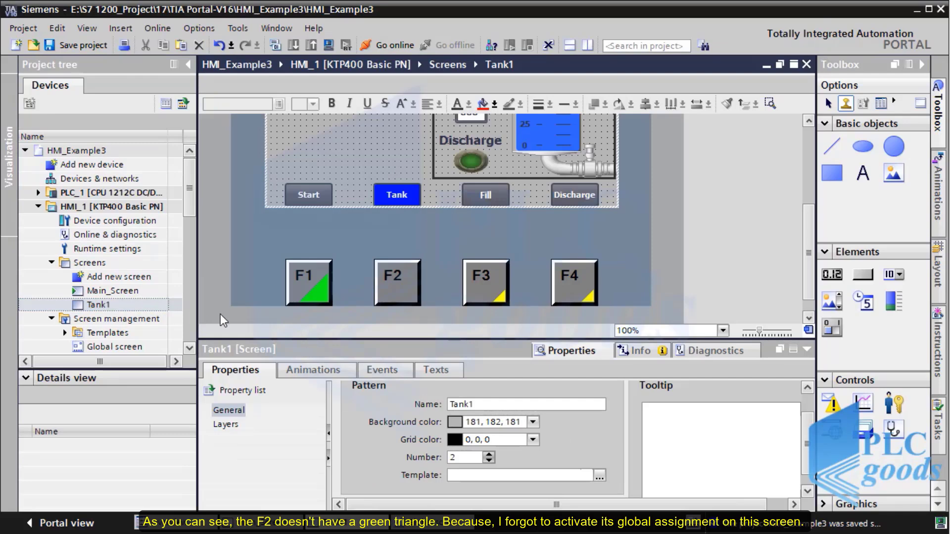
{"action": "left_click", "coordinate": [392, 288]}
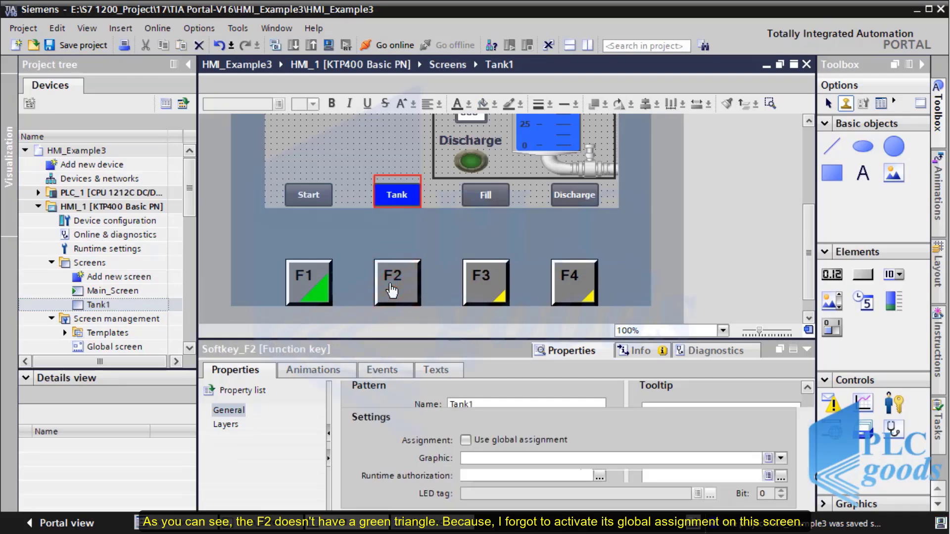
{"action": "left_click", "coordinate": [467, 441]}
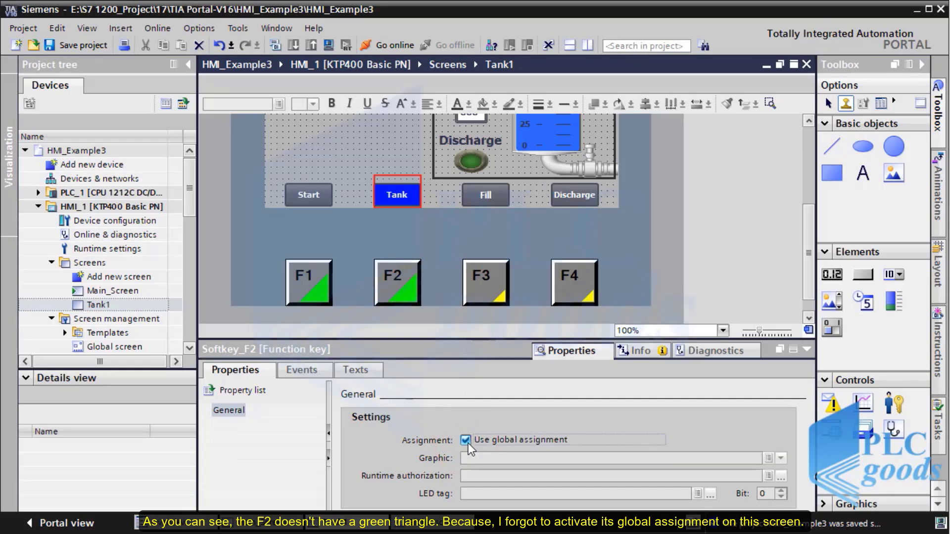
{"action": "left_click", "coordinate": [72, 48]}
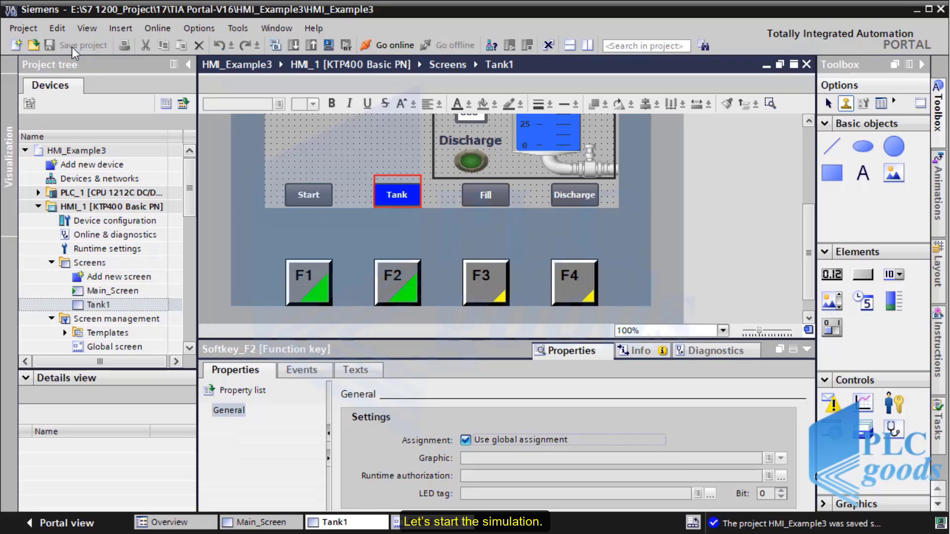
- Start the HMI_1 runtime simulation and bring the RT Simulator window to the front
{"action": "left_click", "coordinate": [327, 45]}
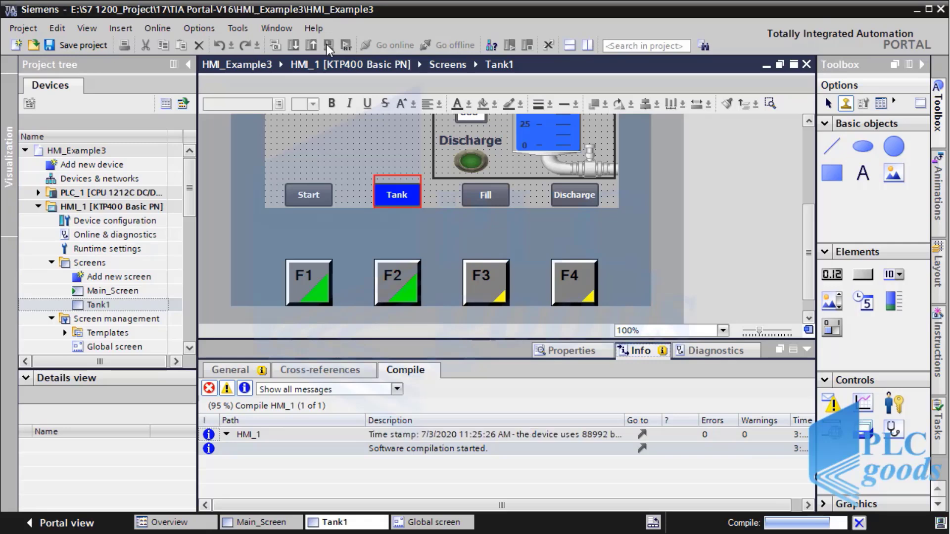
{"action": "key", "text": "alt+Tab"}
{"action": "key", "text": "alt+Tab"}
{"action": "key", "text": "alt+Tab"}
{"action": "key", "text": "alt+Tab"}
{"action": "key", "text": "alt+Tab"}
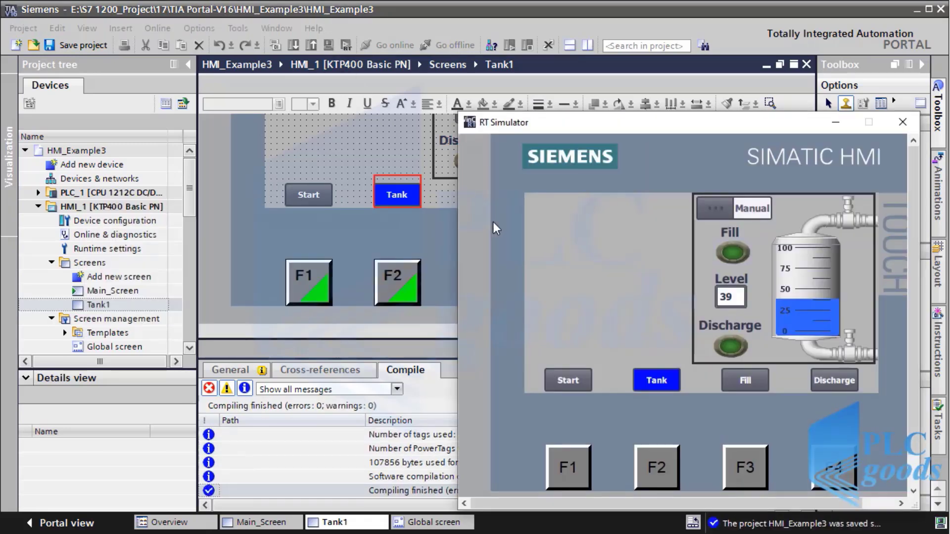
- Test switching to the start and tank screens with F1 and F2, and filling and discharging the tank with F3 and F4
{"action": "left_click", "coordinate": [574, 471]}
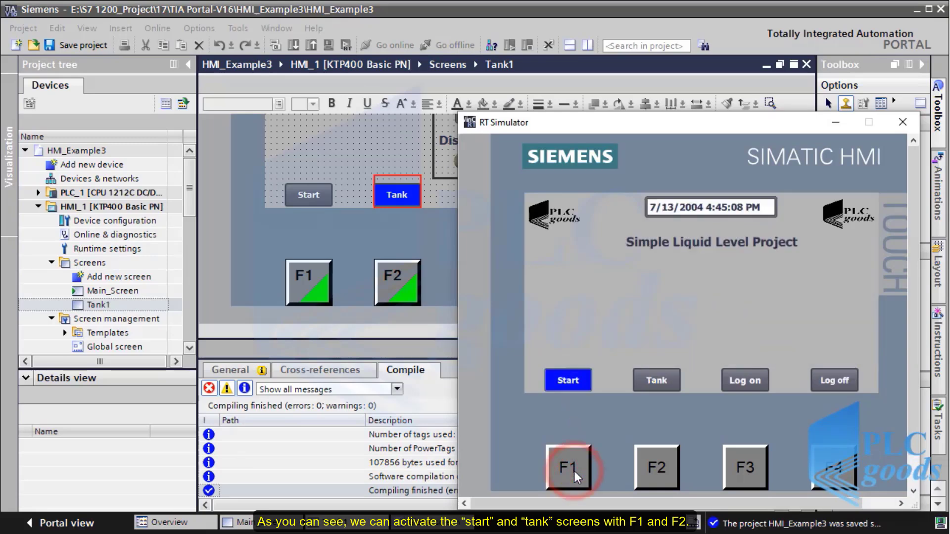
{"action": "left_click", "coordinate": [667, 466]}
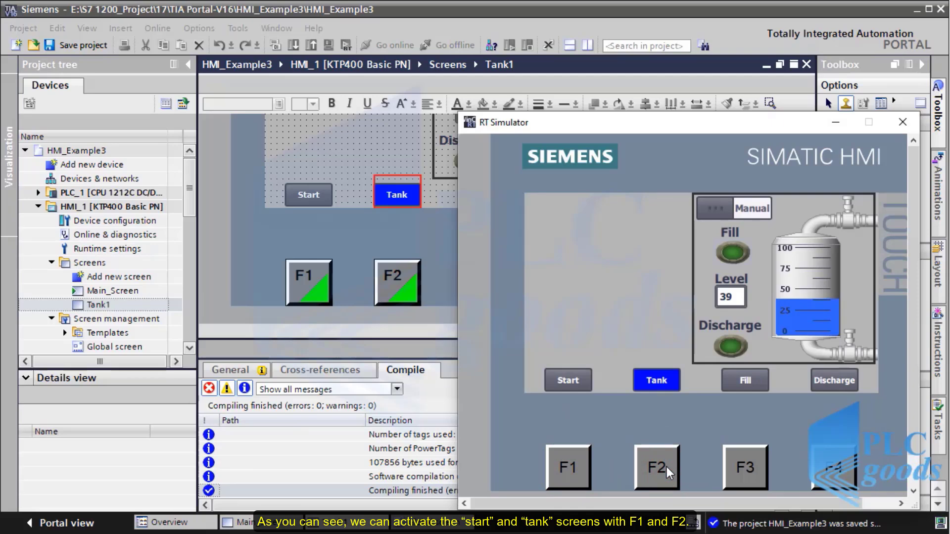
{"action": "left_click", "coordinate": [739, 474]}
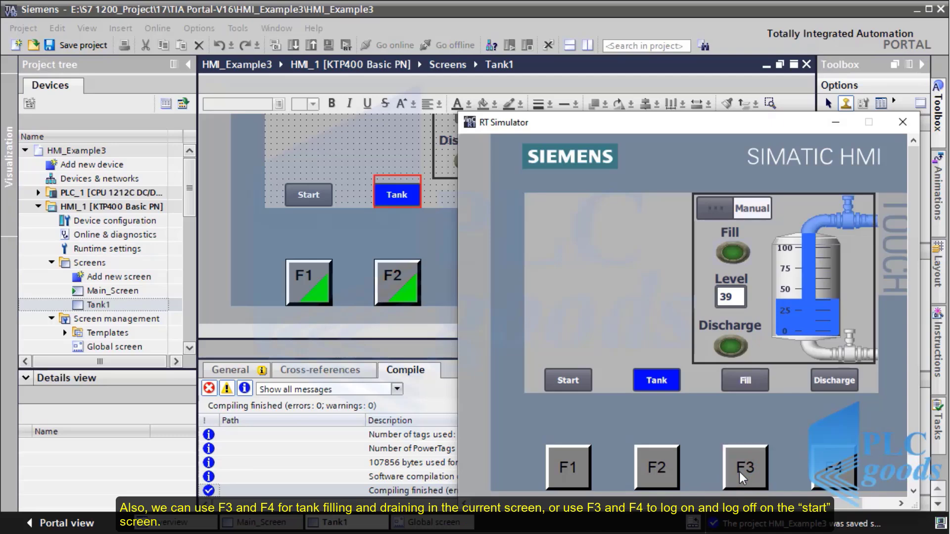
{"action": "left_click", "coordinate": [836, 473]}
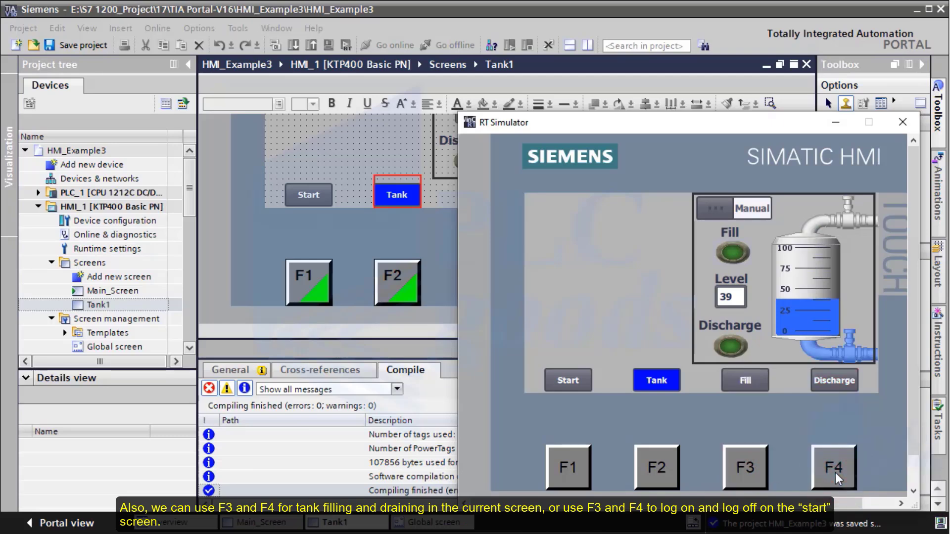
- Test the logon function of F3 on the simulated start screen, dismiss the login dialog and minimize the simulator
{"action": "left_click", "coordinate": [569, 476]}
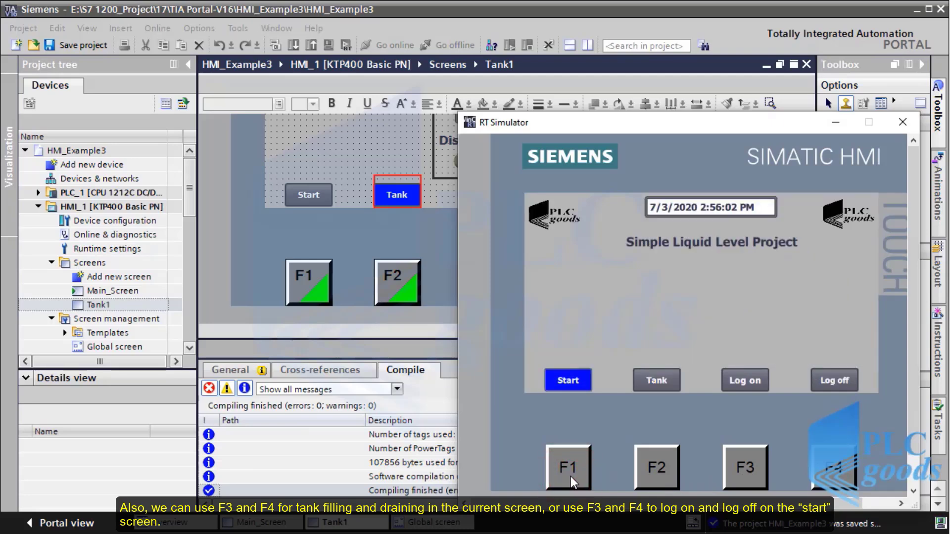
{"action": "left_click", "coordinate": [744, 470]}
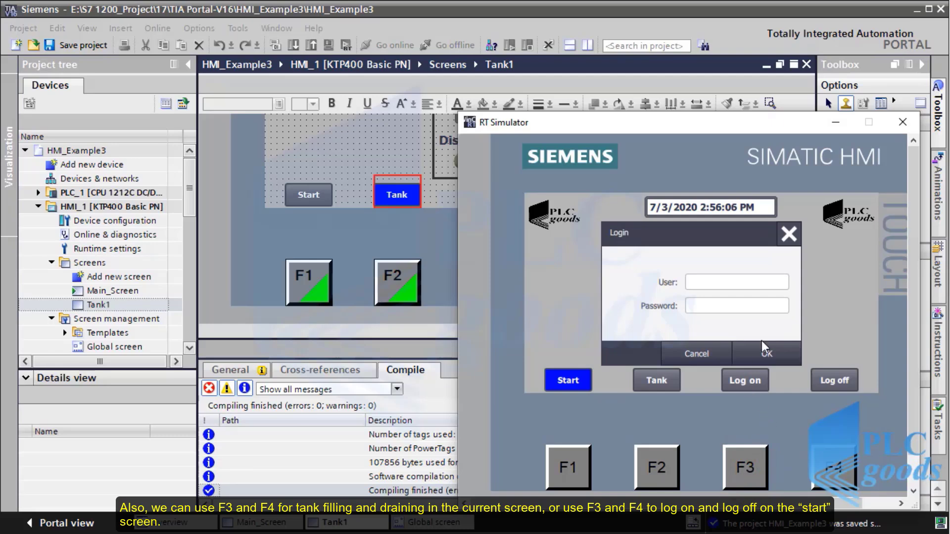
{"action": "left_click", "coordinate": [789, 234]}
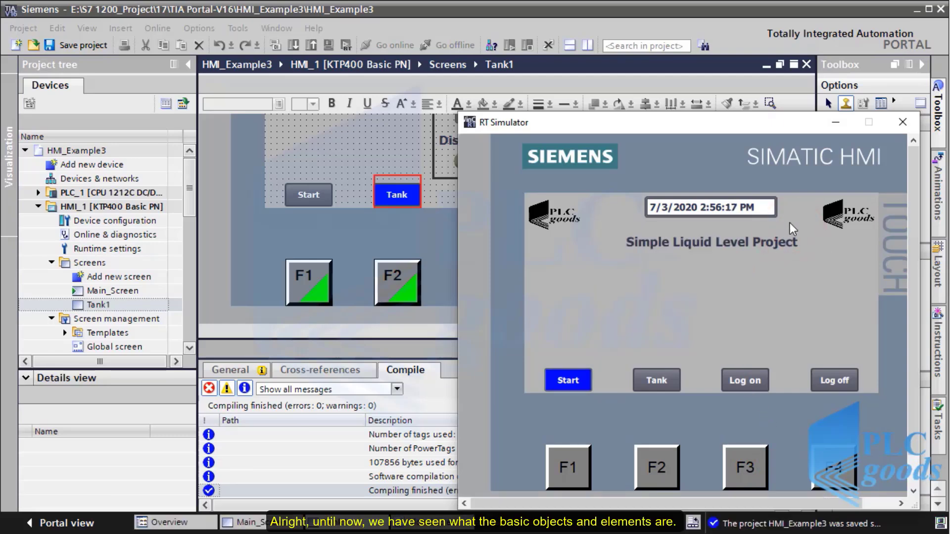
{"action": "left_click", "coordinate": [844, 125]}
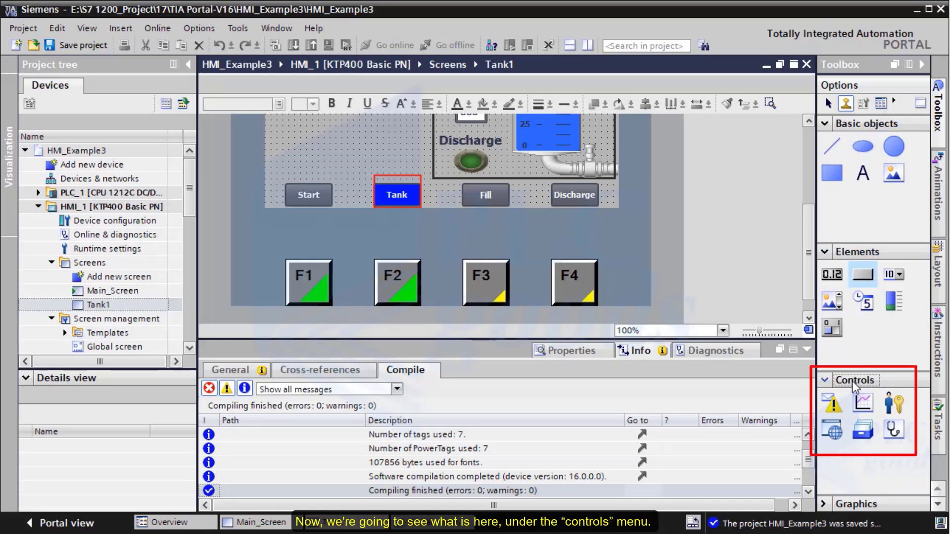
- Insert a User view control on Main_Screen and display its properties
{"action": "left_click", "coordinate": [242, 524]}
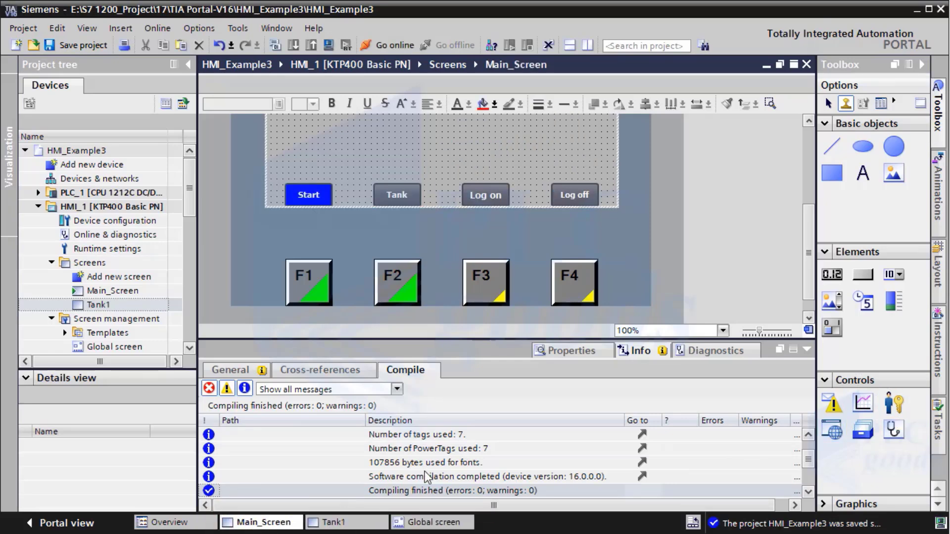
{"action": "left_click", "coordinate": [899, 408]}
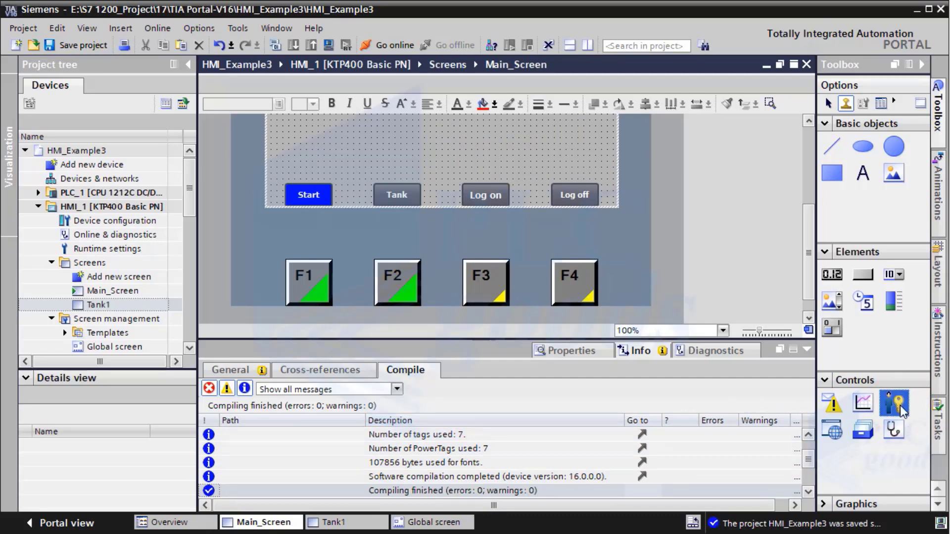
{"action": "left_click", "coordinate": [444, 159]}
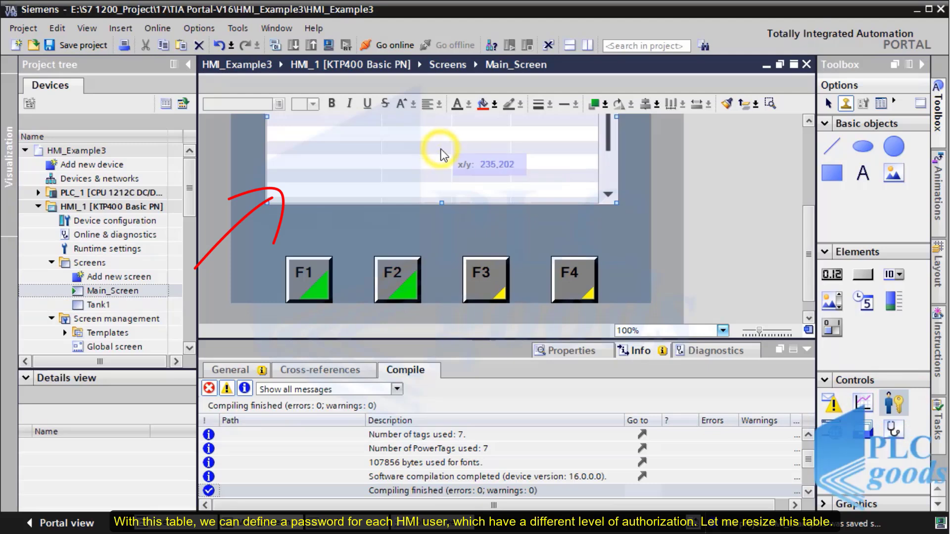
{"action": "right_click", "coordinate": [440, 156]}
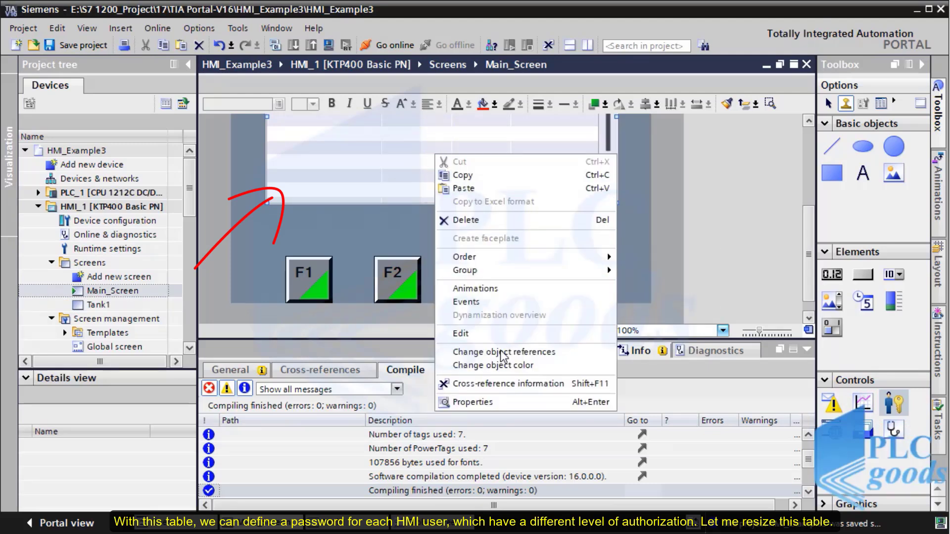
{"action": "left_click", "coordinate": [508, 398]}
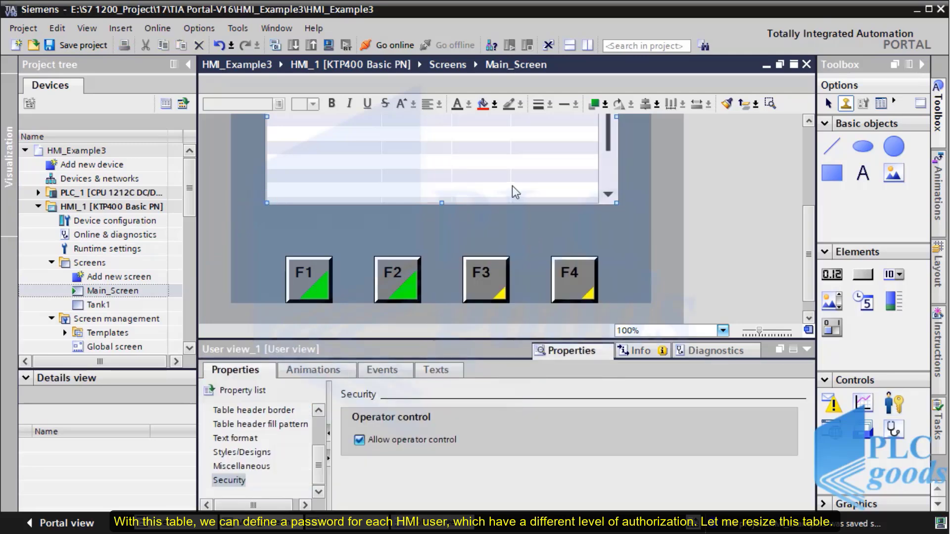
- Resize the user view on Main_Screen to fit between the project title and the row of softkey labels
{"action": "left_click_drag", "start_coordinate": [441, 204], "coordinate": [441, 171]}
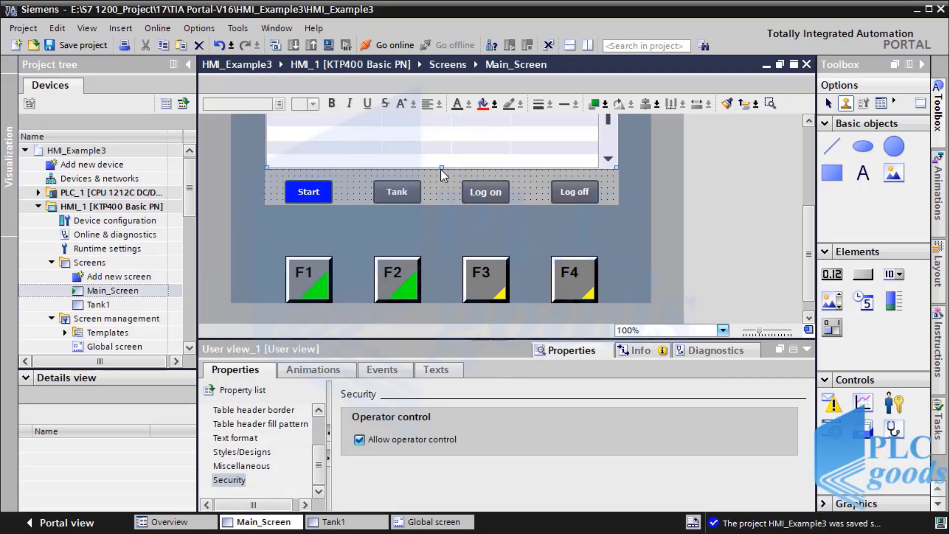
{"action": "left_click_drag", "start_coordinate": [806, 238], "coordinate": [808, 187]}
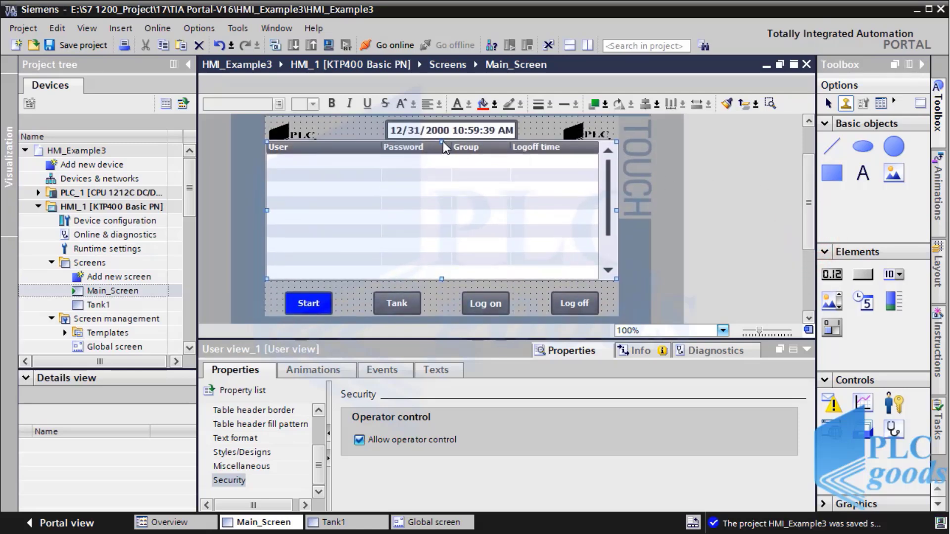
{"action": "left_click_drag", "start_coordinate": [444, 141], "coordinate": [449, 183]}
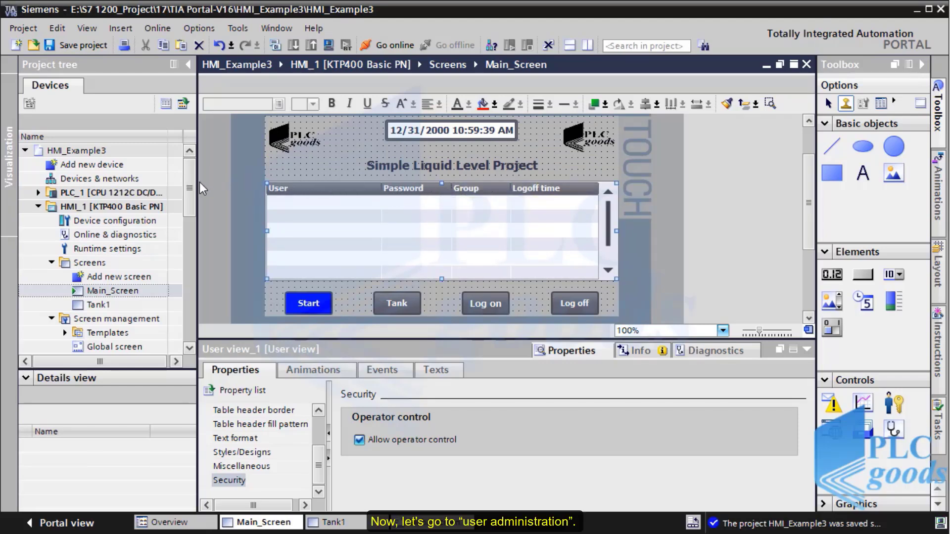
- Open User administration of HMI_1 and display its user groups
{"action": "left_click_drag", "start_coordinate": [189, 189], "coordinate": [194, 239]}
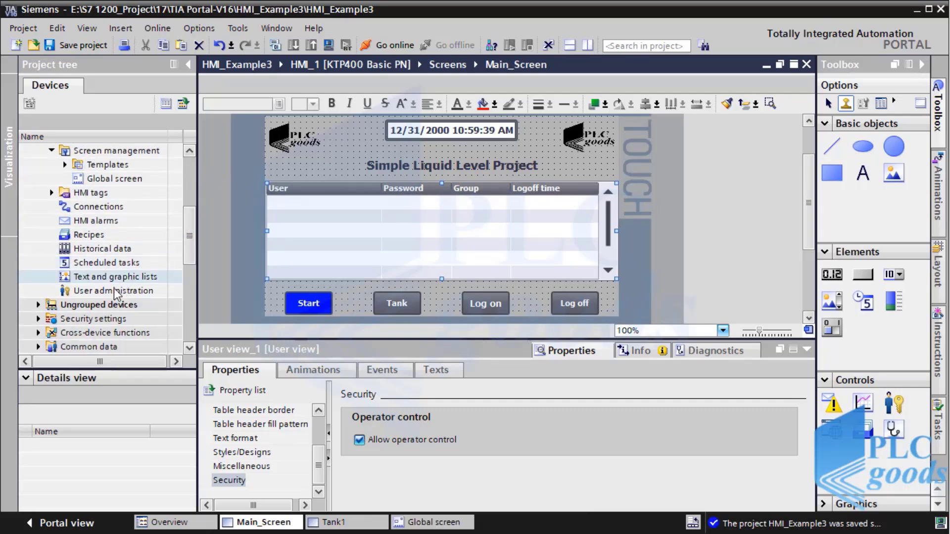
{"action": "double_click", "coordinate": [106, 291]}
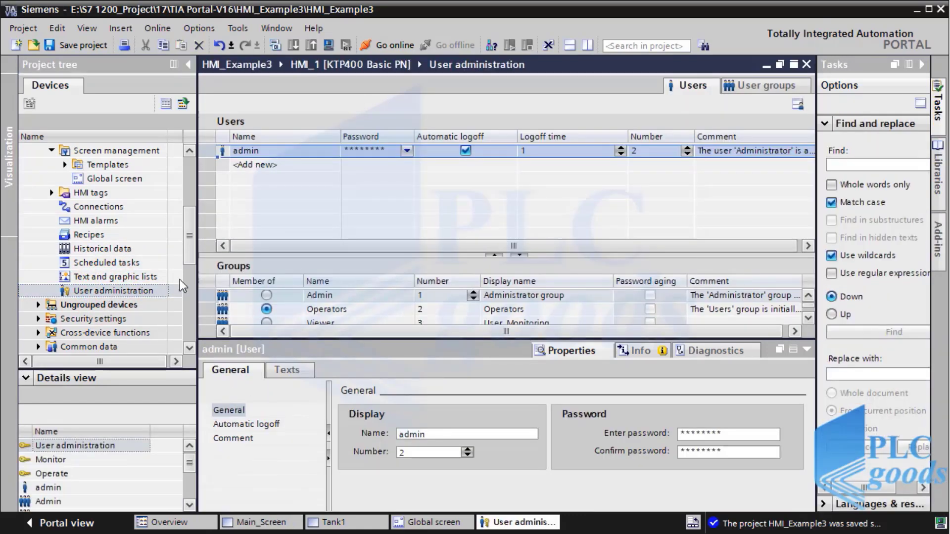
{"action": "left_click", "coordinate": [763, 89]}
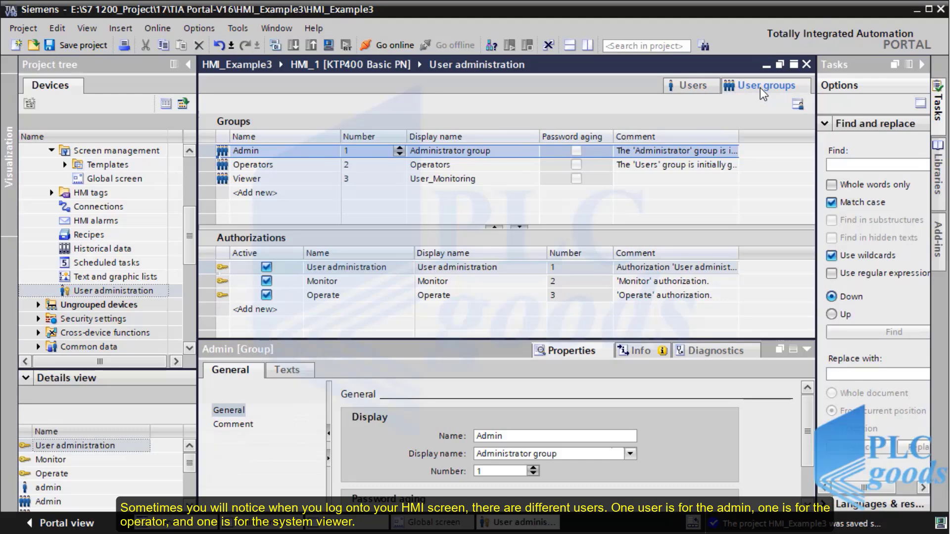
- Examine the authorizations assigned to the Admin, Operators and Viewer groups
{"action": "left_click", "coordinate": [287, 153]}
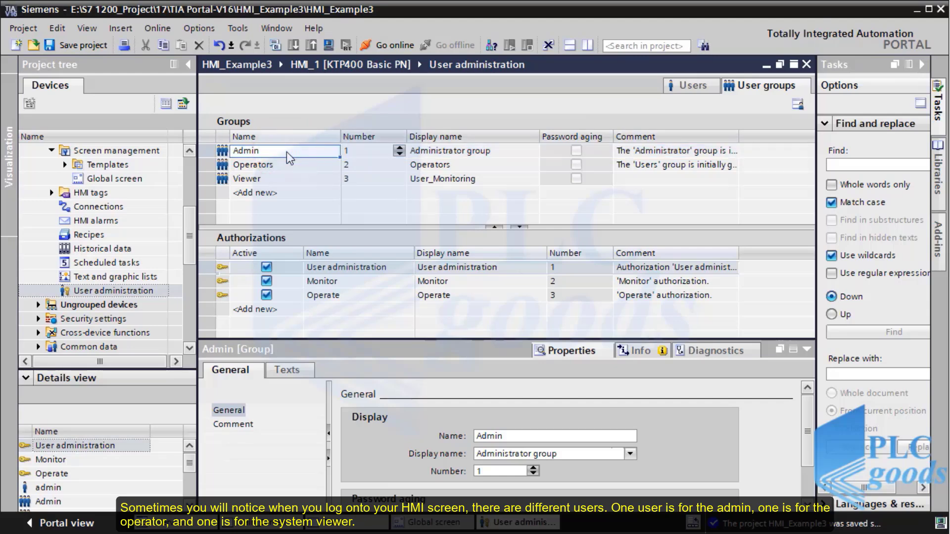
{"action": "left_click", "coordinate": [279, 165]}
{"action": "left_click", "coordinate": [279, 182]}
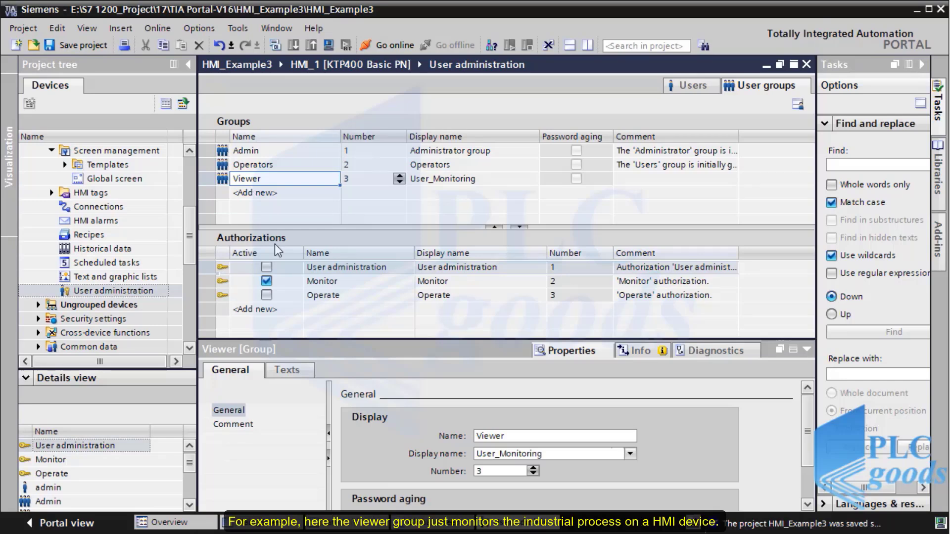
{"action": "left_click", "coordinate": [258, 179]}
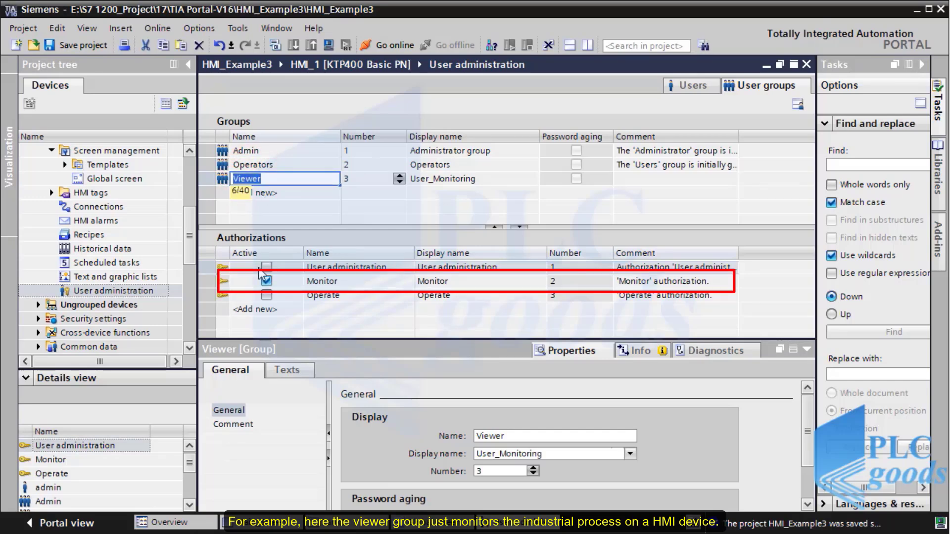
{"action": "left_click", "coordinate": [252, 165]}
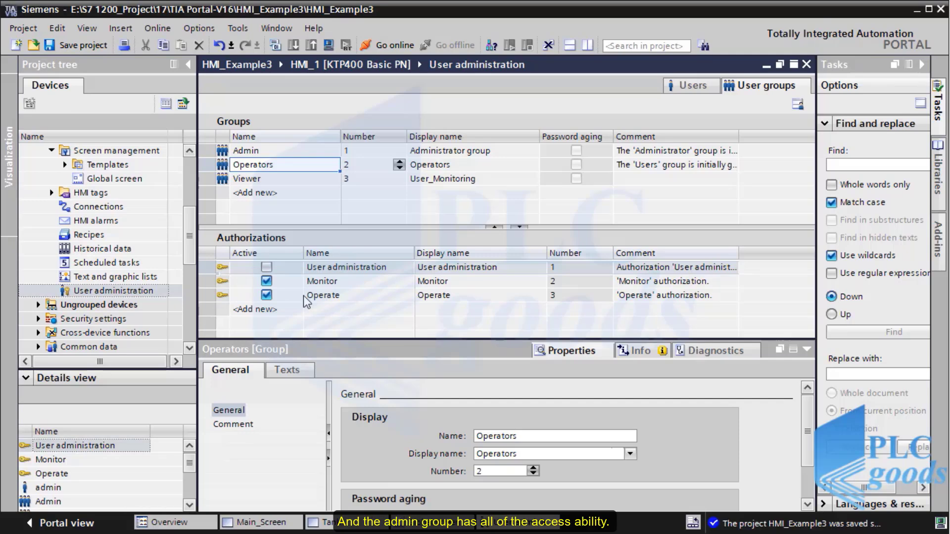
{"action": "left_click", "coordinate": [253, 150]}
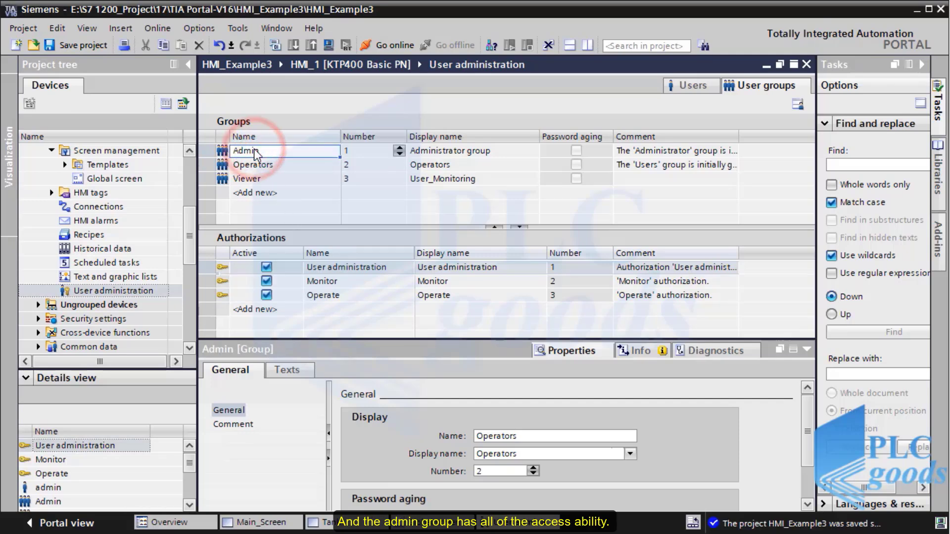
{"action": "left_click", "coordinate": [267, 269]}
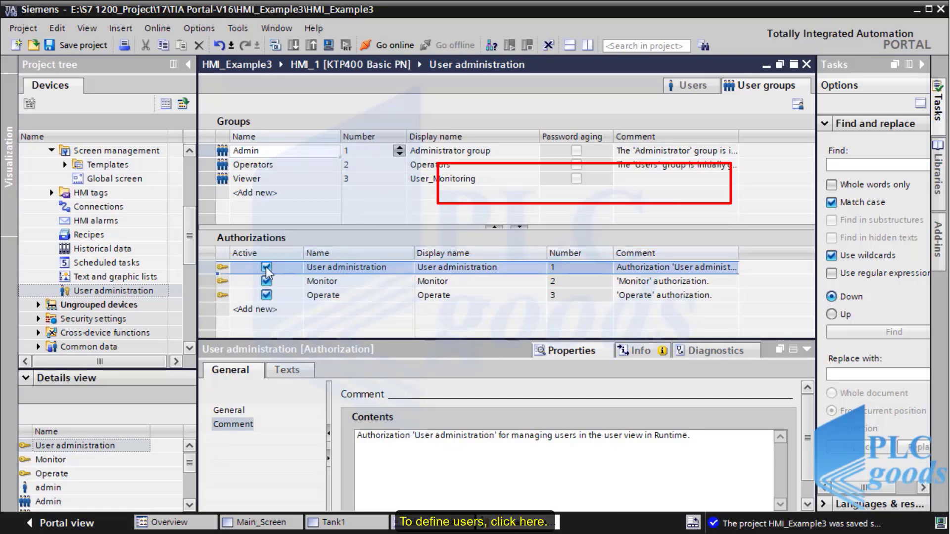
- Add a new user to the Users table and enter the user's first name
{"action": "left_click", "coordinate": [695, 90]}
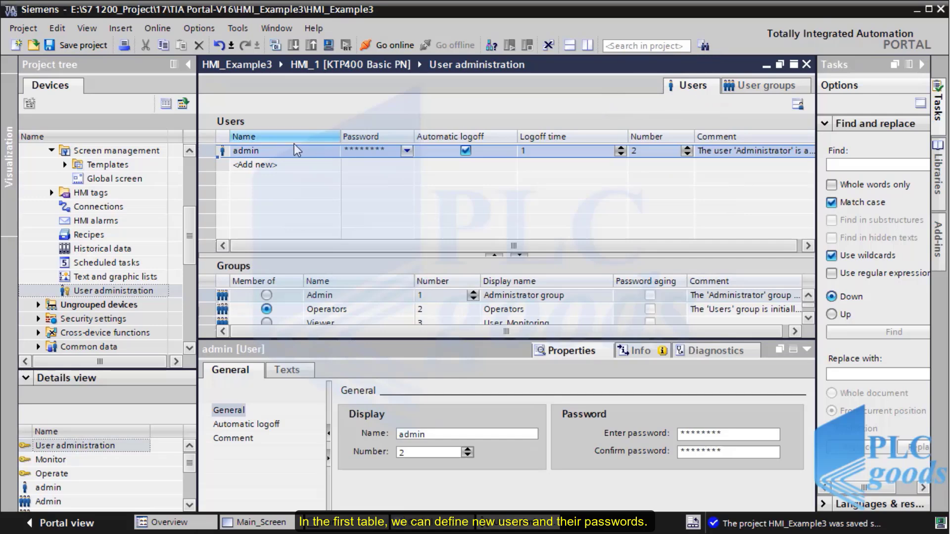
{"action": "left_click", "coordinate": [249, 166]}
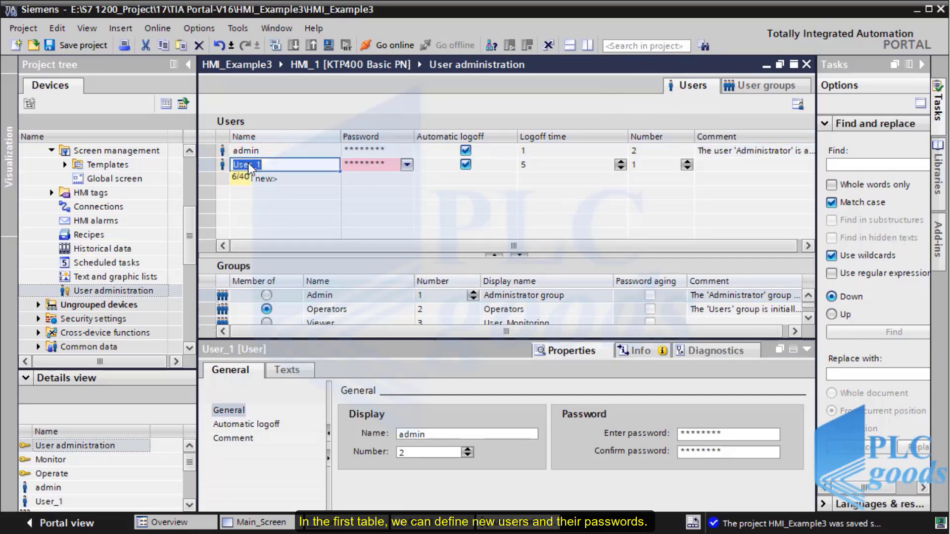
{"action": "type", "text": "reza"}
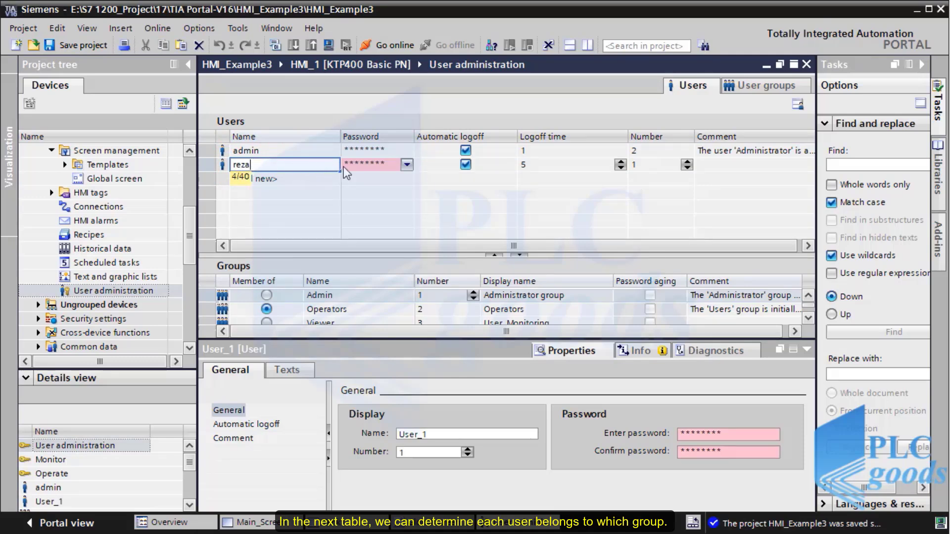
- Enter and confirm the new user's password
{"action": "left_click", "coordinate": [358, 163]}
{"action": "left_click", "coordinate": [360, 162]}
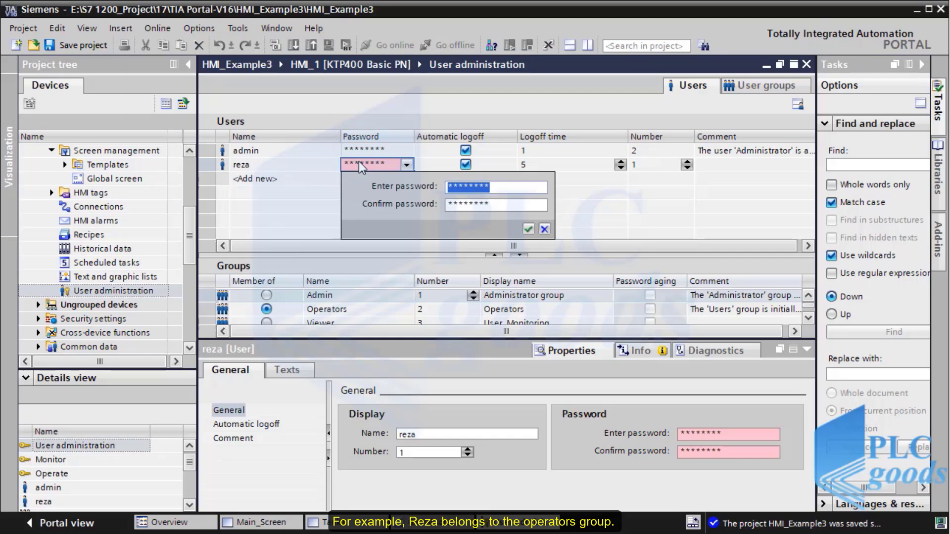
{"action": "type", "text": "****"}
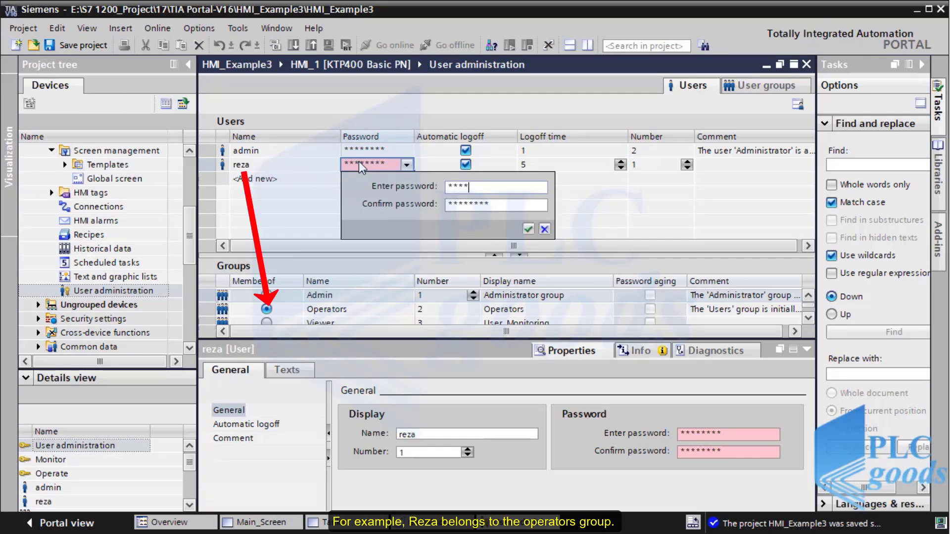
{"action": "left_click", "coordinate": [463, 205]}
{"action": "type", "text": "**"}
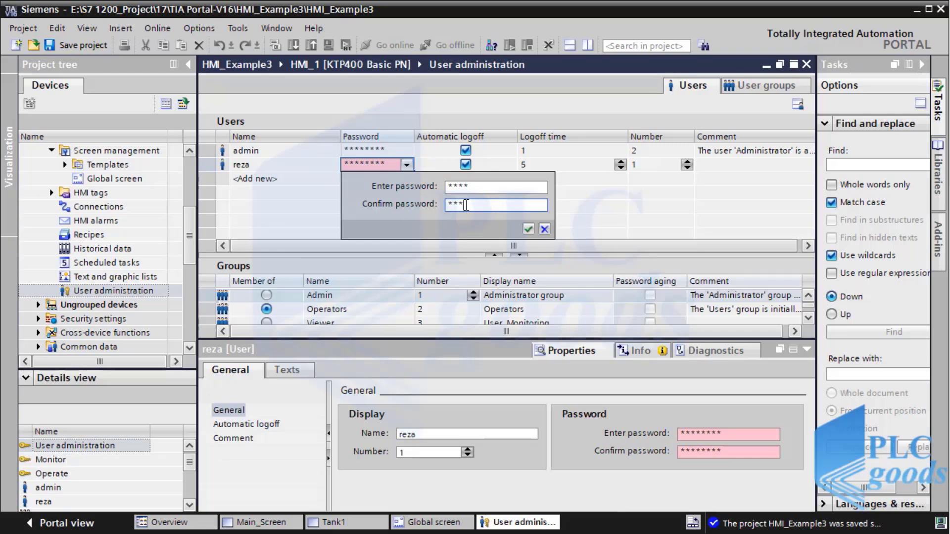
{"action": "left_click", "coordinate": [529, 230]}
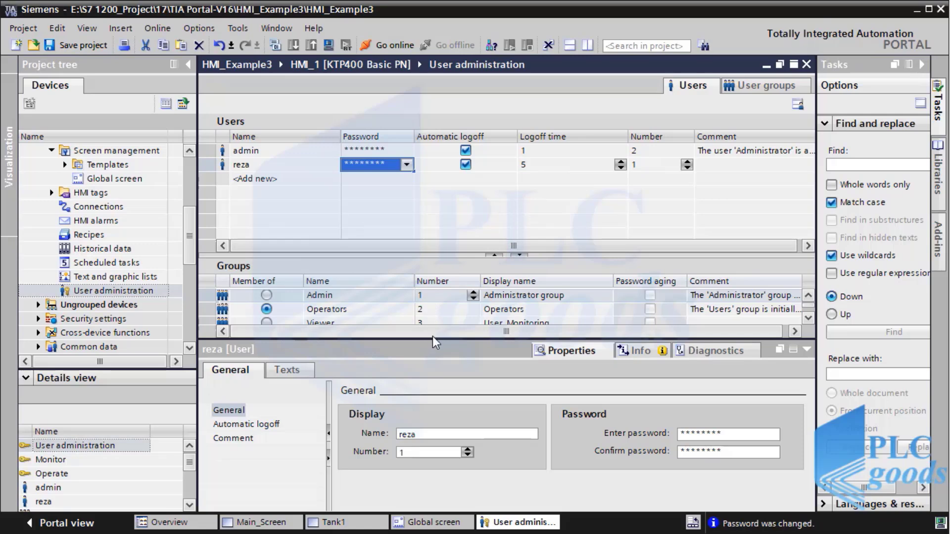
{"action": "left_click_drag", "start_coordinate": [433, 340], "coordinate": [427, 378]}
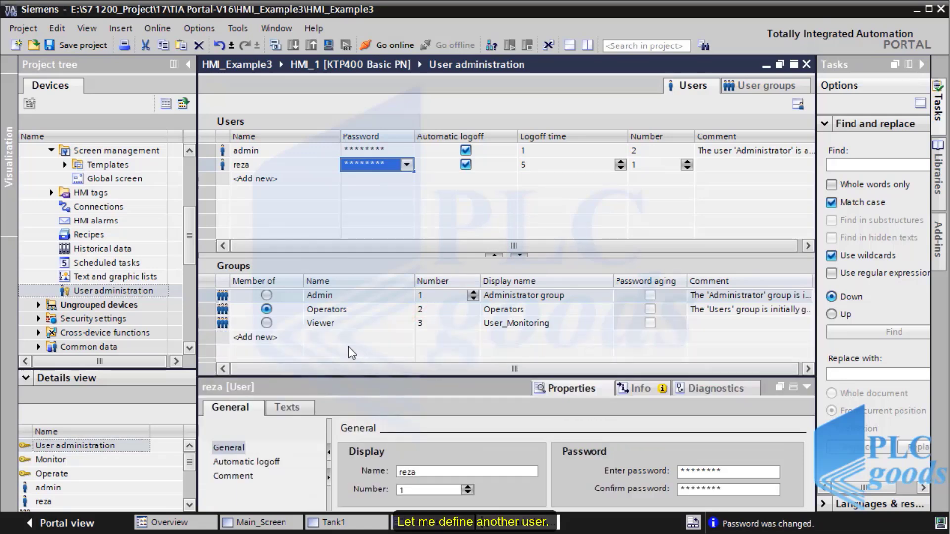
- Add another user to the Users table with the user's first name, and enter and confirm the user's password
{"action": "double_click", "coordinate": [257, 179]}
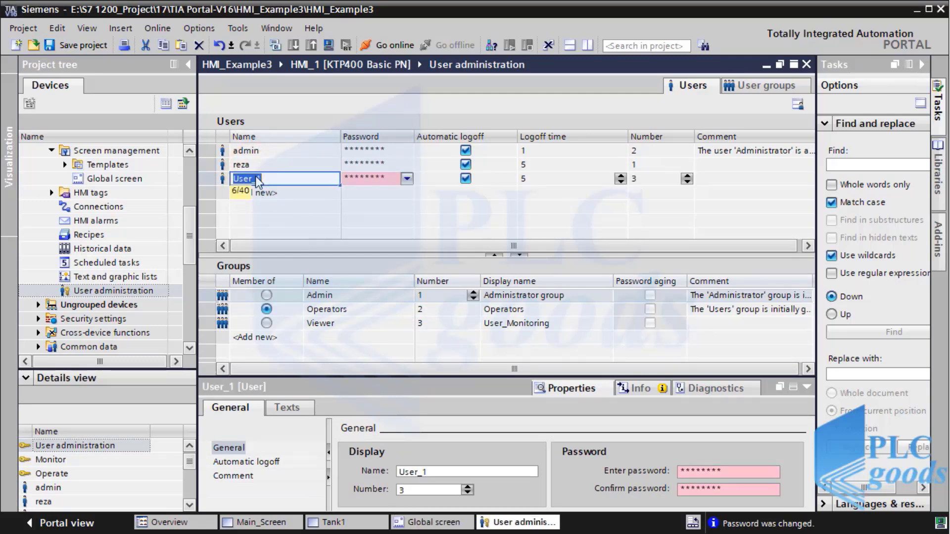
{"action": "type", "text": "vahid"}
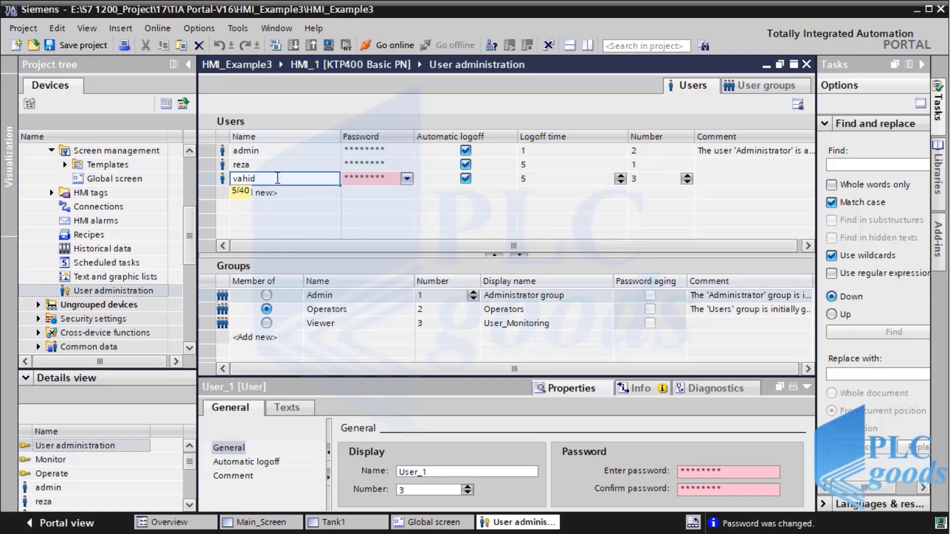
{"action": "left_click", "coordinate": [355, 178]}
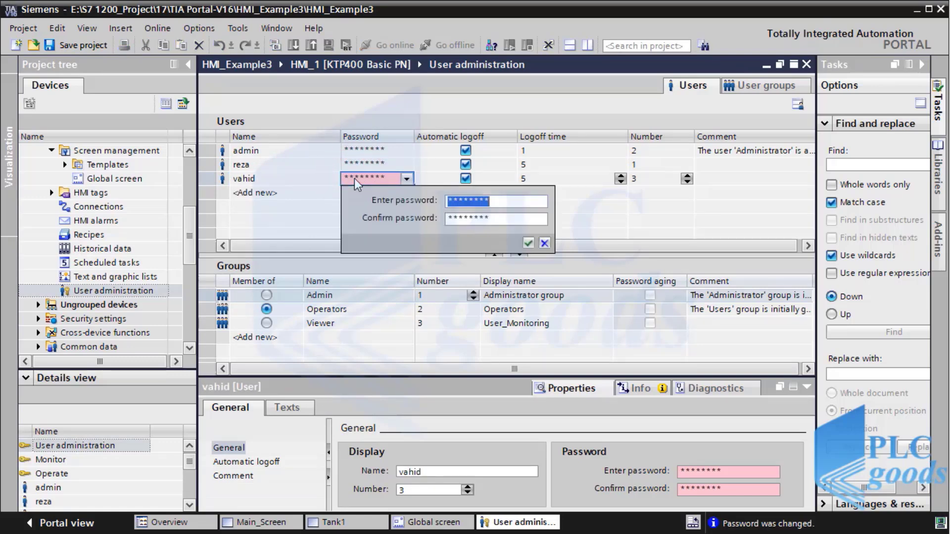
{"action": "type", "text": "*****"}
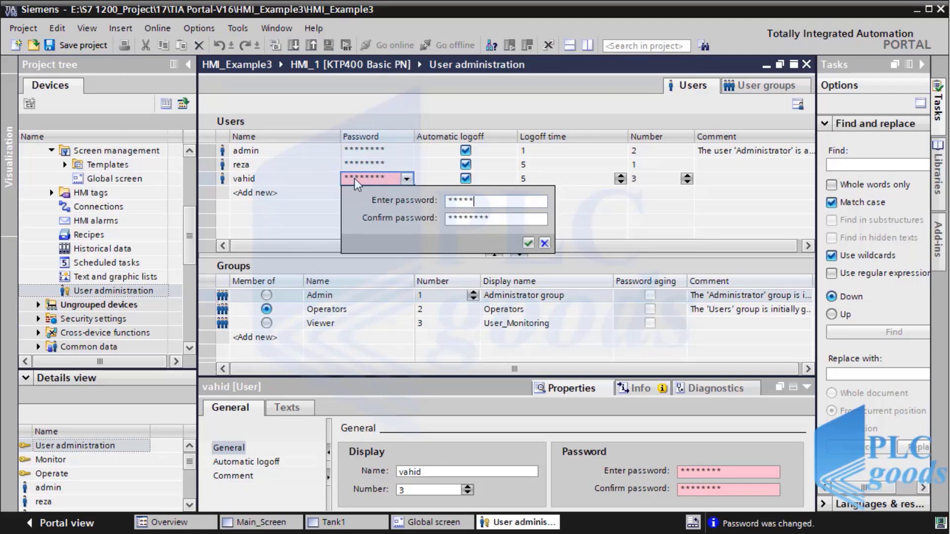
{"action": "left_click", "coordinate": [451, 218]}
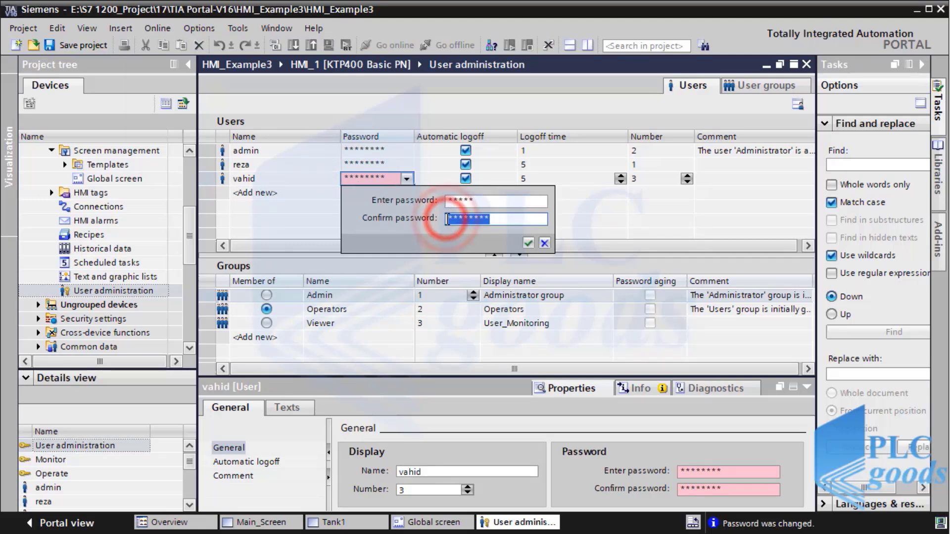
{"action": "type", "text": "*****"}
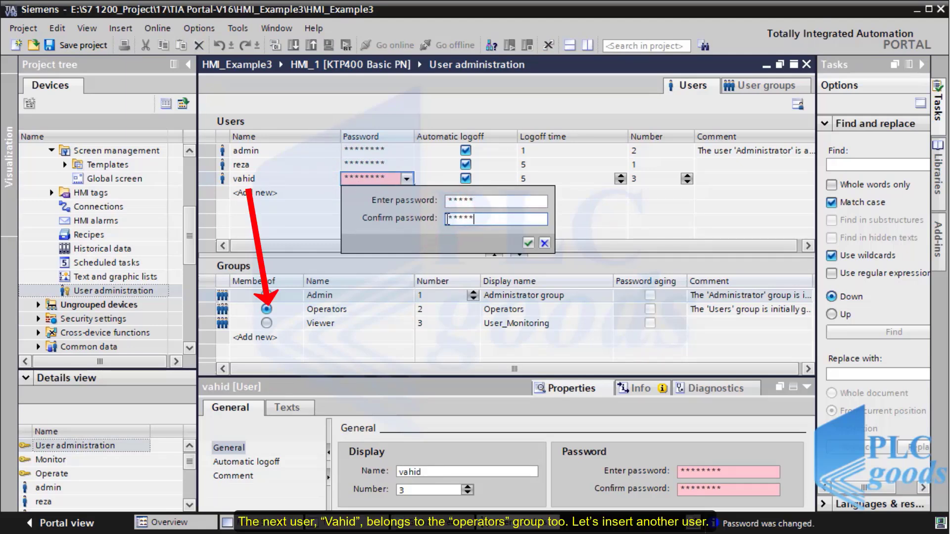
{"action": "left_click", "coordinate": [529, 242]}
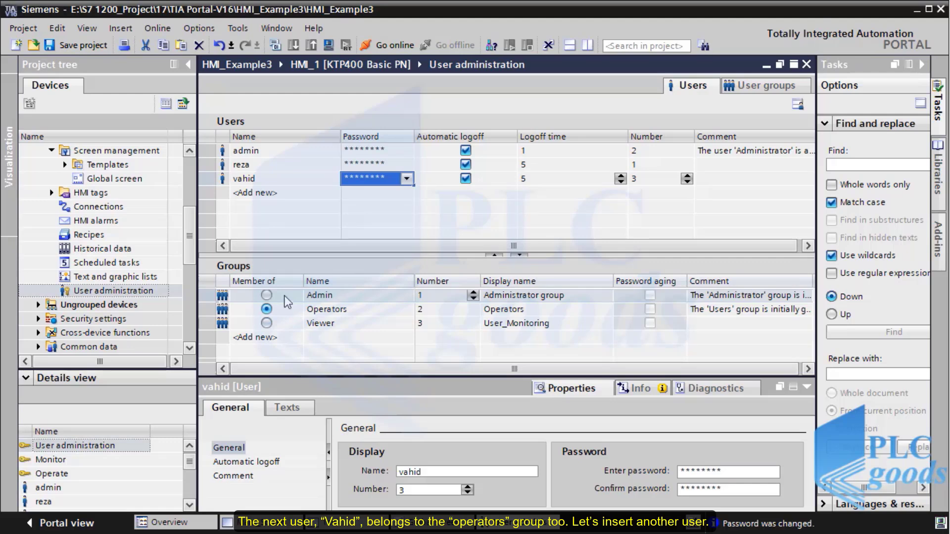
- Add a further user to the Users table and name it User
{"action": "left_click", "coordinate": [268, 193]}
{"action": "left_click", "coordinate": [268, 193]}
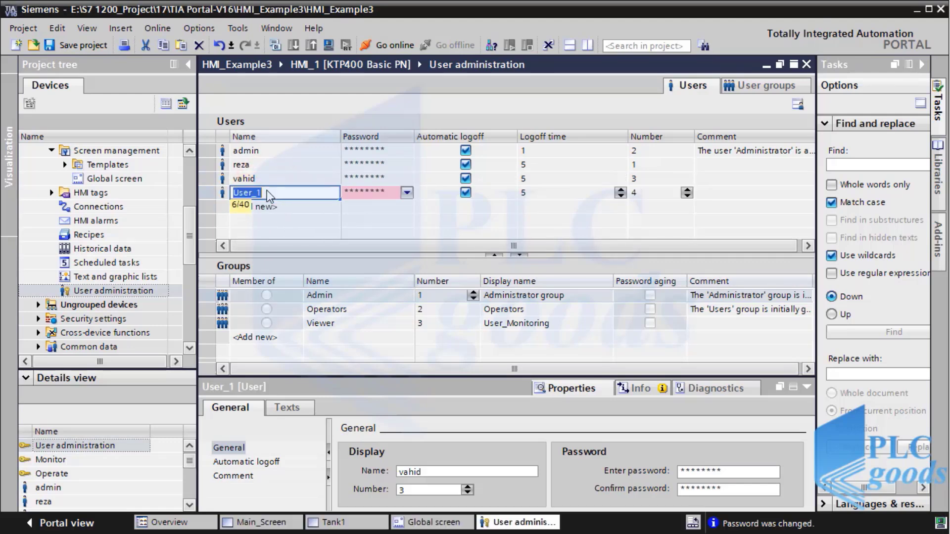
{"action": "left_click", "coordinate": [268, 192]}
{"action": "key", "text": "BackSpace"}
{"action": "key", "text": "BackSpace"}
{"action": "key", "text": "BackSpace"}
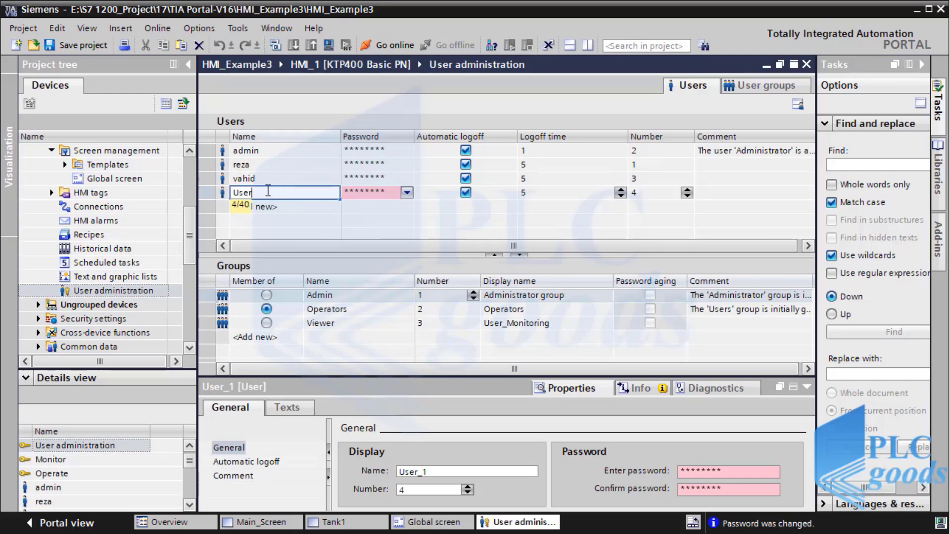
- Enter and confirm the password for the account named User
{"action": "left_click", "coordinate": [350, 196]}
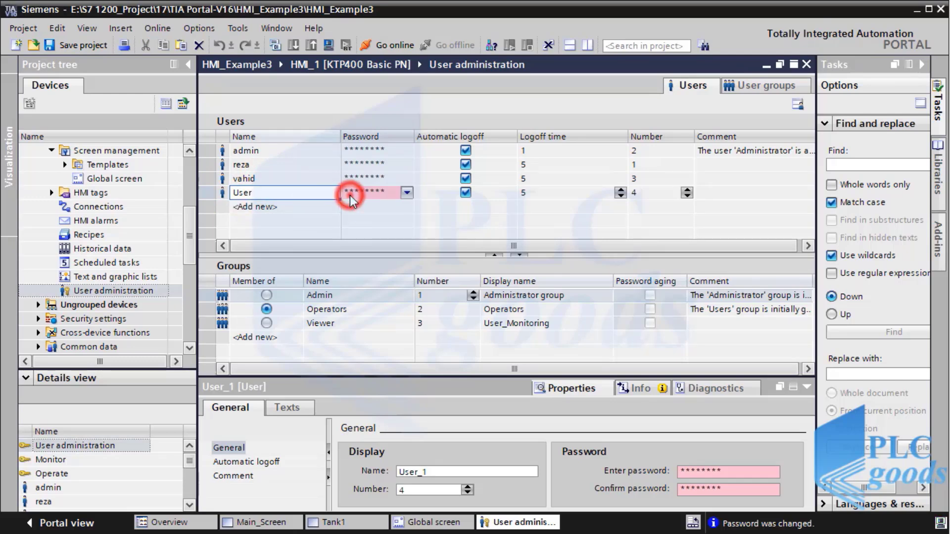
{"action": "type", "text": "****"}
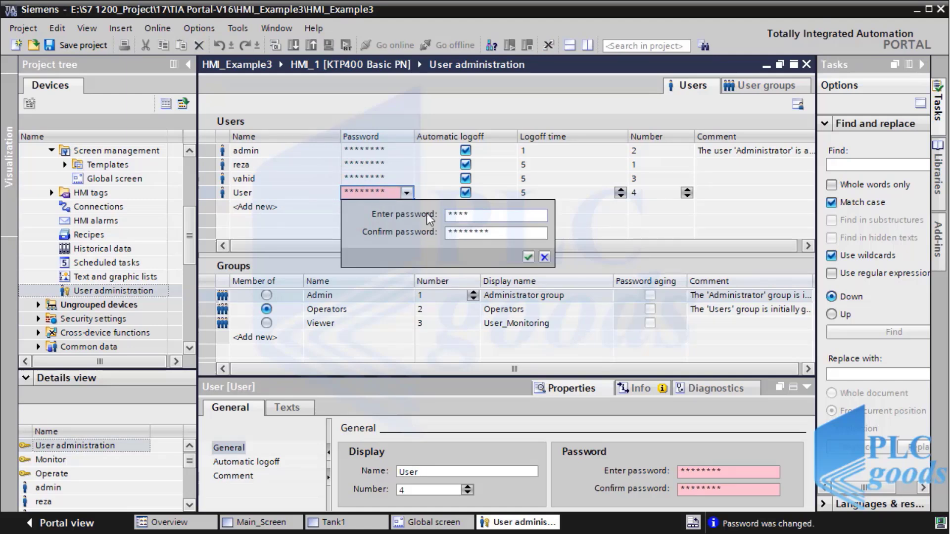
{"action": "left_click", "coordinate": [456, 231]}
{"action": "type", "text": "**"}
{"action": "left_click", "coordinate": [529, 257]}
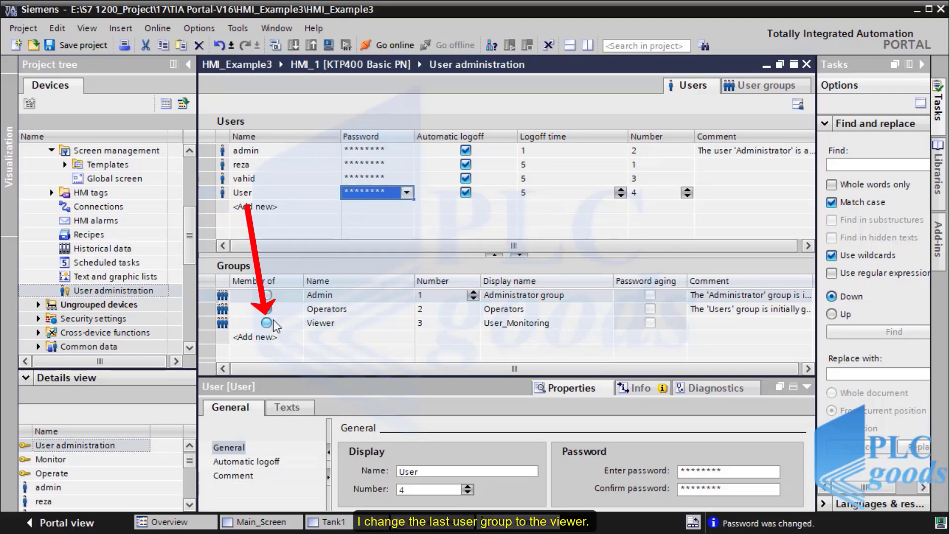
- Make the account named User a member of the Viewer group
{"action": "left_click", "coordinate": [266, 324]}
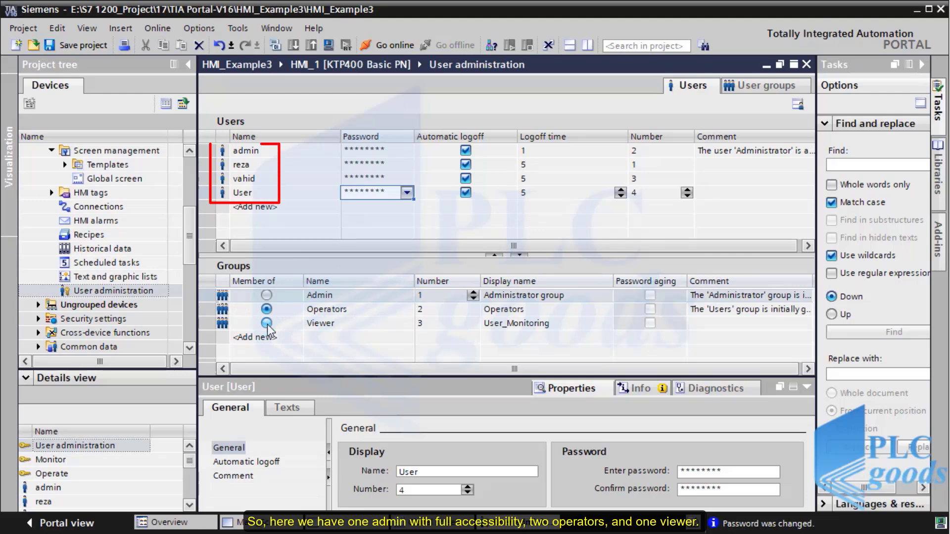
{"action": "left_click", "coordinate": [266, 324]}
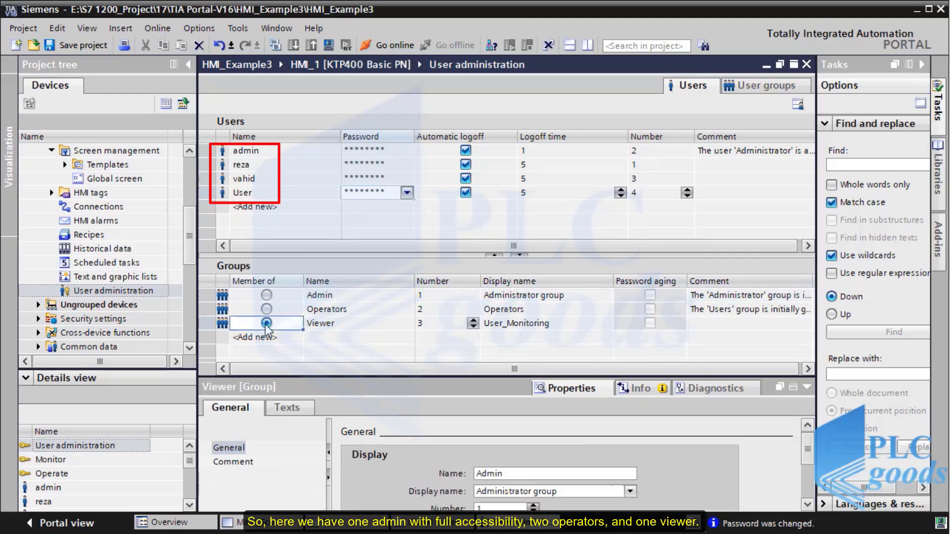
{"action": "left_click", "coordinate": [244, 193]}
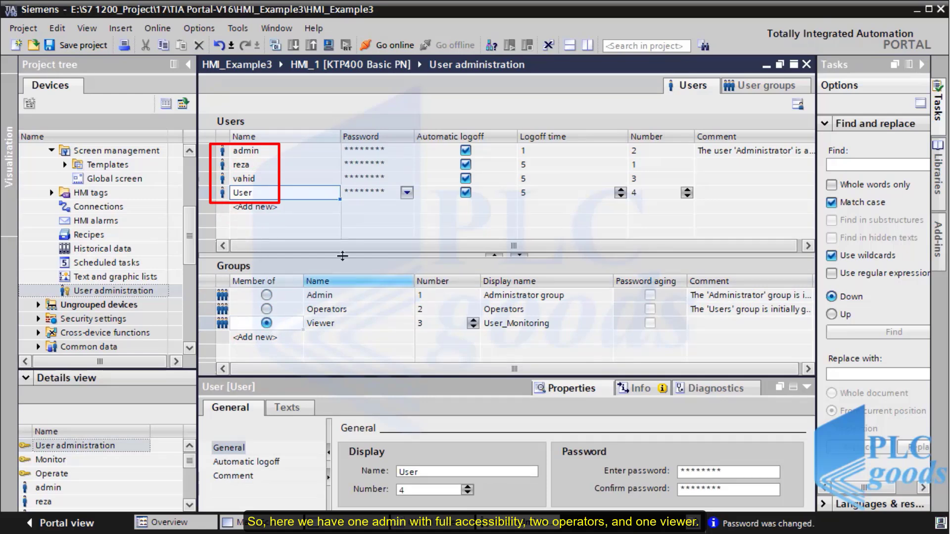
- Review the admin user's automatic logoff setting and close User administration to return to Main_Screen
{"action": "left_click", "coordinate": [465, 150]}
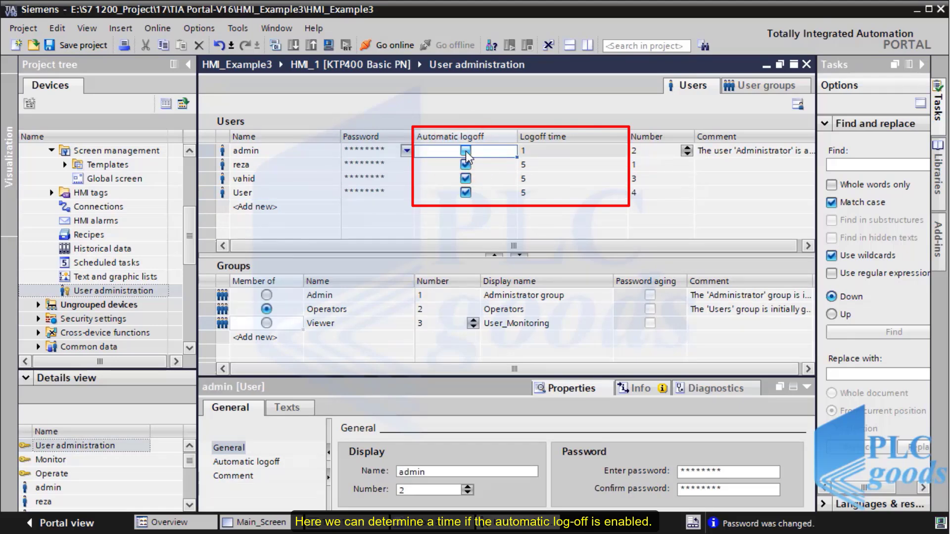
{"action": "left_click", "coordinate": [465, 151]}
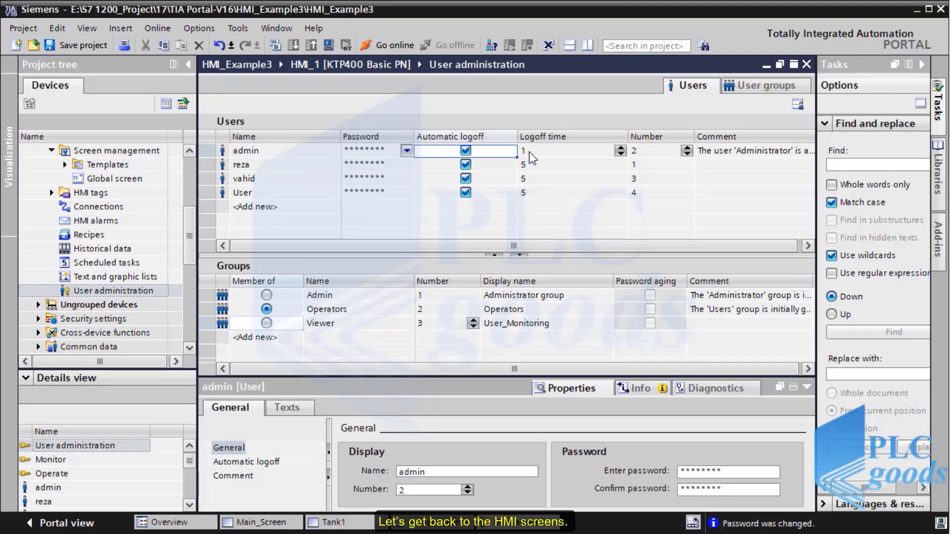
{"action": "left_click", "coordinate": [807, 65]}
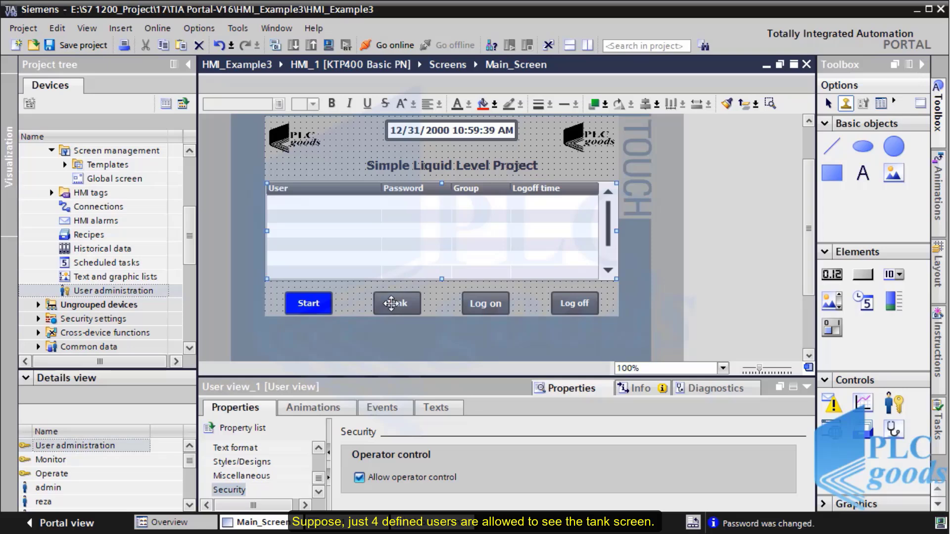
- Assign the Monitor authorization to the Tank button on Main_Screen in its runtime security settings
{"action": "left_click", "coordinate": [391, 303]}
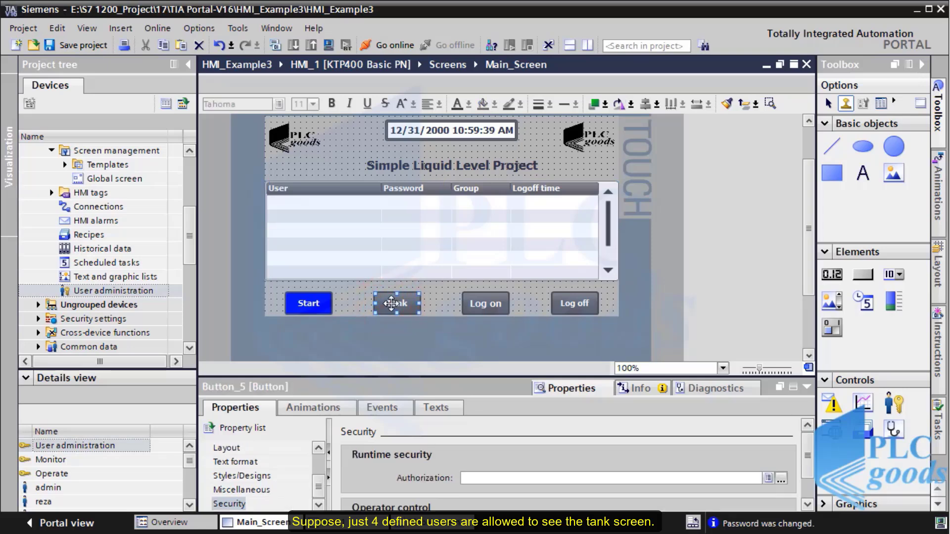
{"action": "left_click_drag", "start_coordinate": [377, 378], "coordinate": [382, 332]}
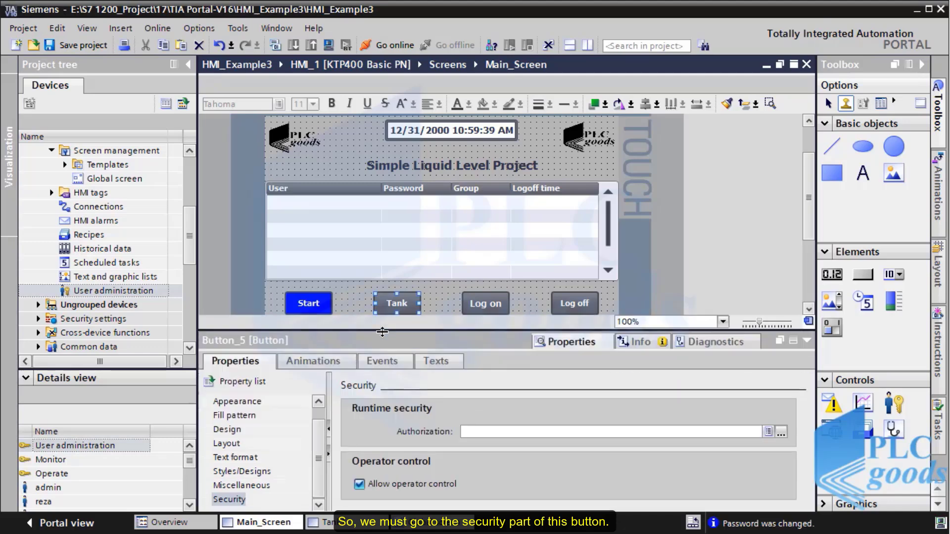
{"action": "left_click", "coordinate": [226, 499]}
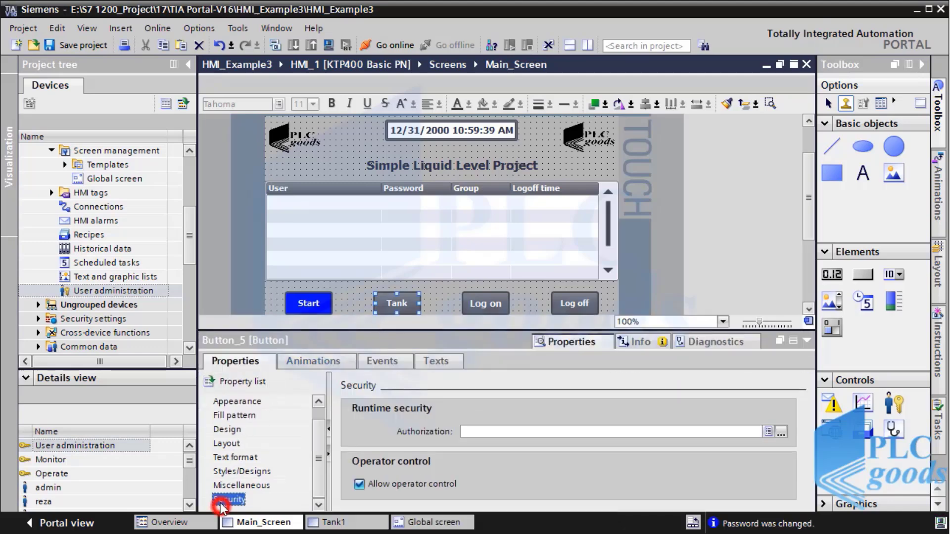
{"action": "left_click", "coordinate": [466, 431]}
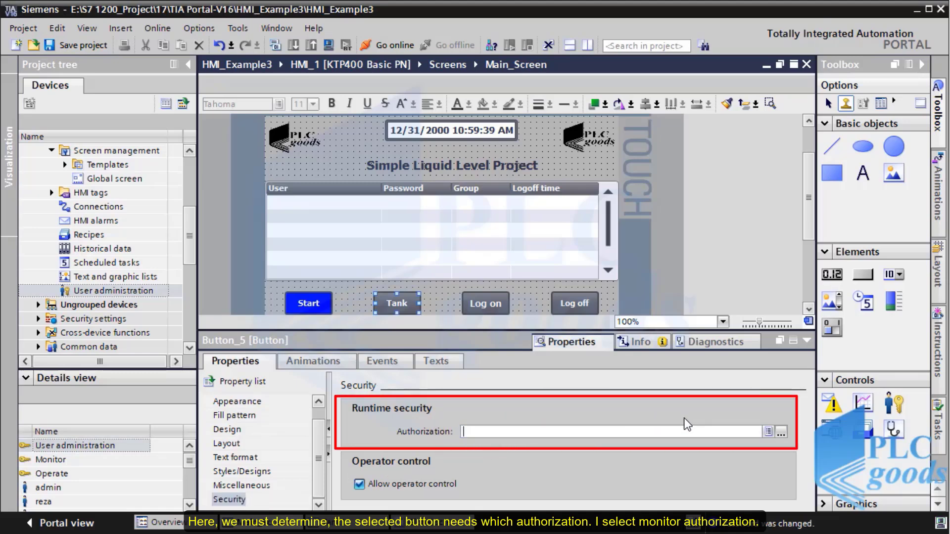
{"action": "left_click", "coordinate": [781, 431]}
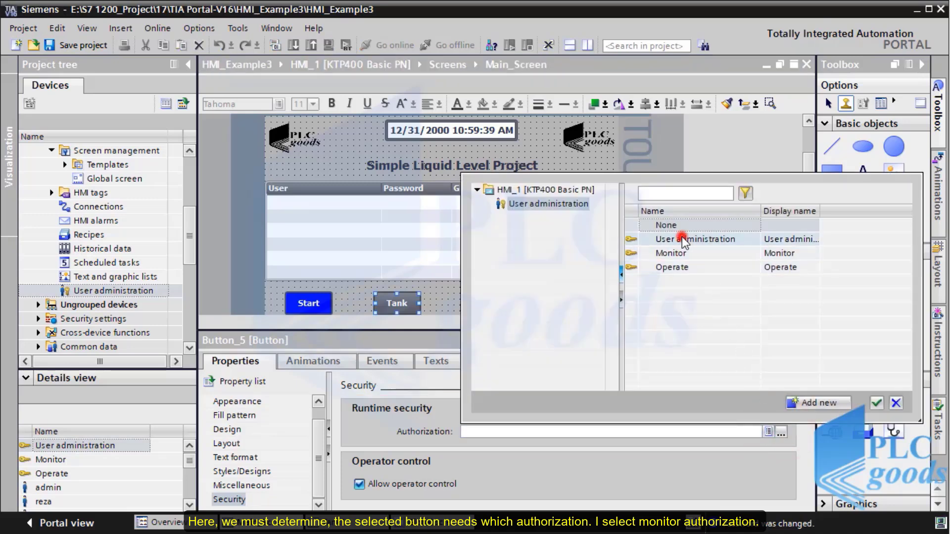
{"action": "left_click", "coordinate": [680, 254]}
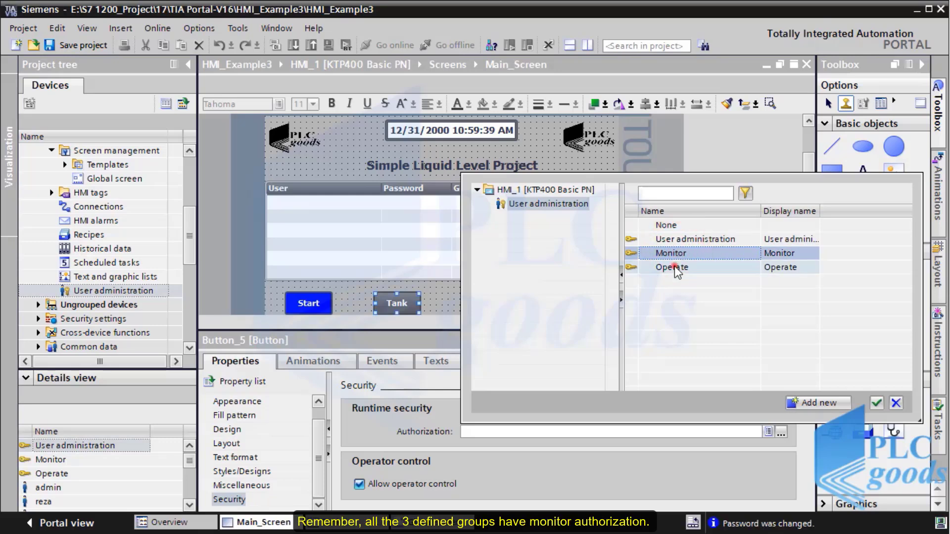
{"action": "left_click", "coordinate": [671, 255]}
{"action": "double_click", "coordinate": [669, 254]}
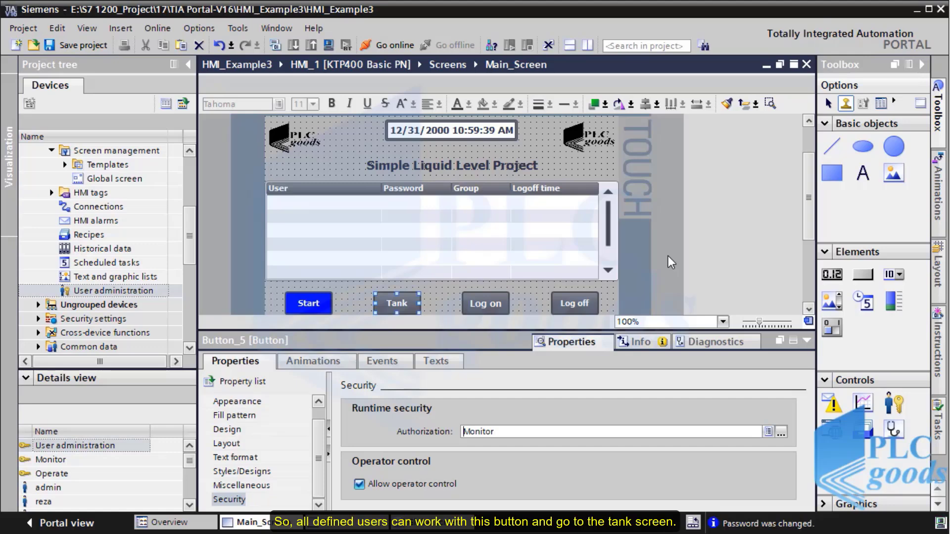
{"action": "left_click", "coordinate": [668, 256]}
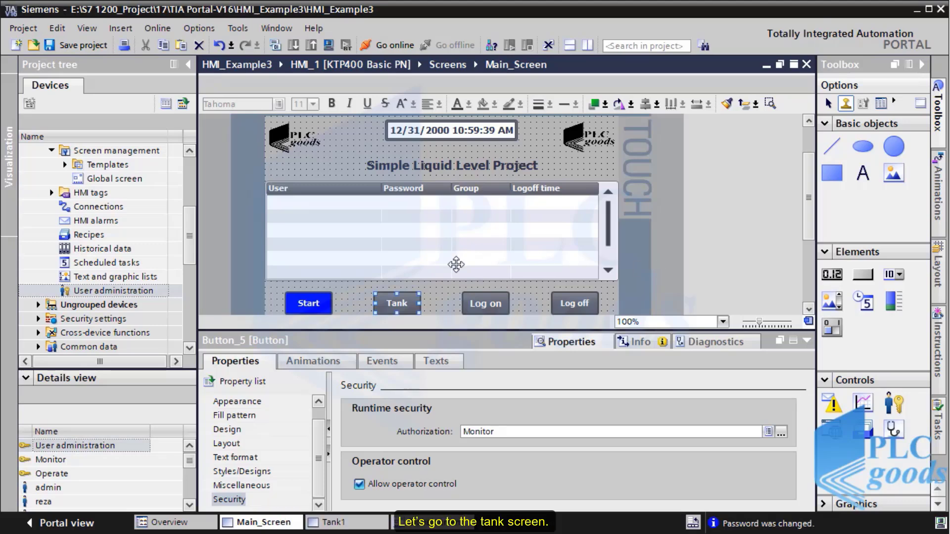
- Open the Tank1 screen of HMI_1 from the project tree
{"action": "left_click", "coordinate": [192, 221]}
{"action": "left_click_drag", "start_coordinate": [191, 220], "coordinate": [190, 185]}
{"action": "left_click", "coordinate": [96, 233]}
{"action": "double_click", "coordinate": [96, 234]}
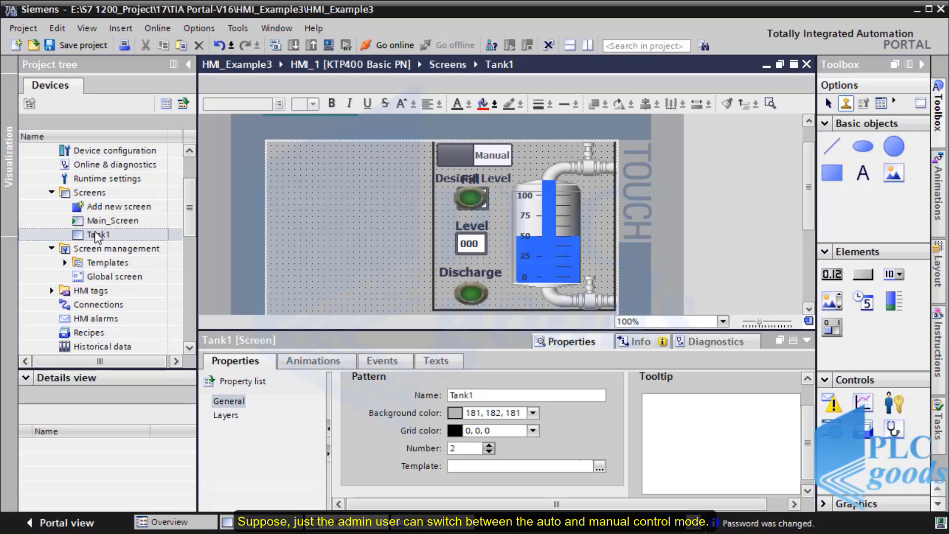
- Assign the User administration authorization to the Manual/Auto switch on the Tank1 screen
{"action": "left_click", "coordinate": [469, 151]}
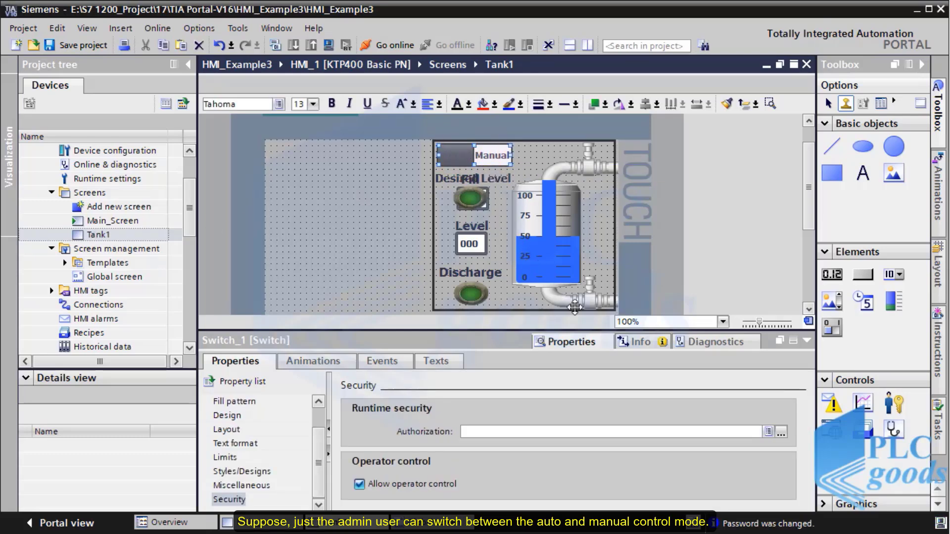
{"action": "left_click", "coordinate": [781, 432]}
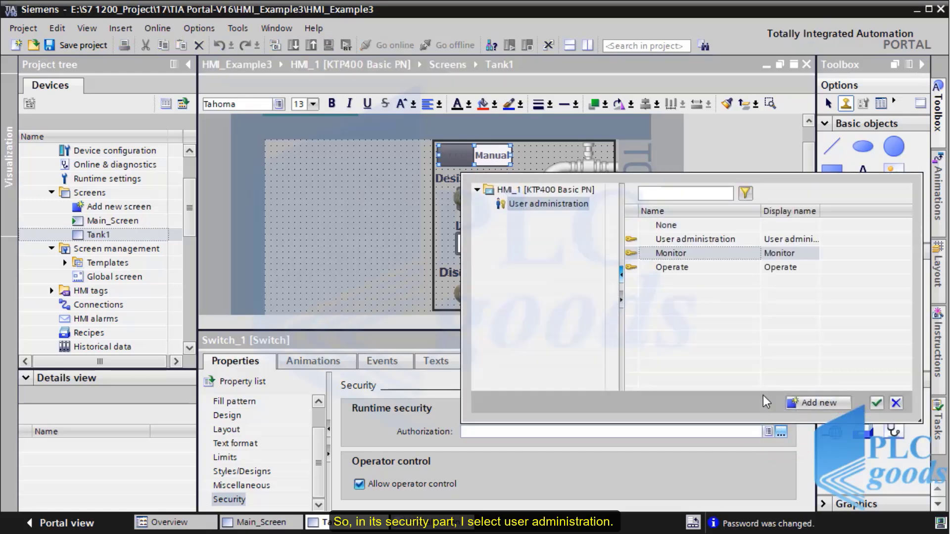
{"action": "double_click", "coordinate": [695, 240]}
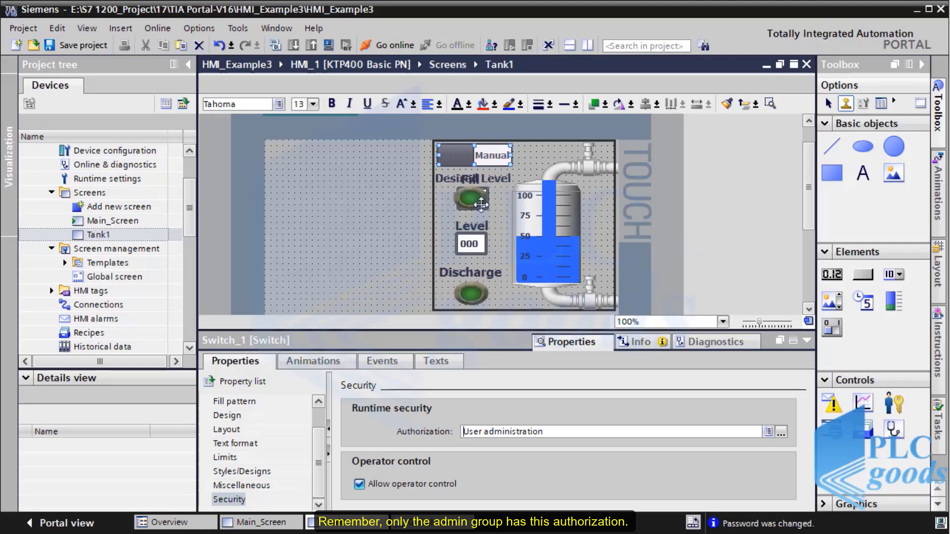
- Move the green Fill button and the top green Discharge button leftward off the objects they overlap on Tank1
{"action": "left_click", "coordinate": [467, 200]}
{"action": "left_click_drag", "start_coordinate": [466, 200], "coordinate": [439, 203]}
{"action": "left_click_drag", "start_coordinate": [470, 293], "coordinate": [437, 294]}
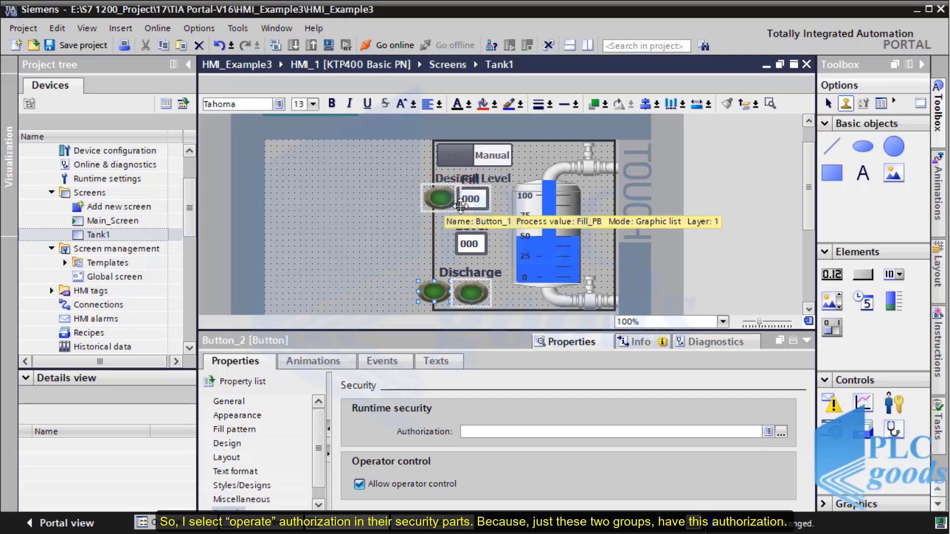
- Assign the Operate authorization to the selected fill and discharge buttons on the Tank1 screen, including the Fill and Discharge buttons in the bottom row
{"action": "scroll", "coordinate": [809, 204], "scroll_direction": "down", "scroll_amount": 3}
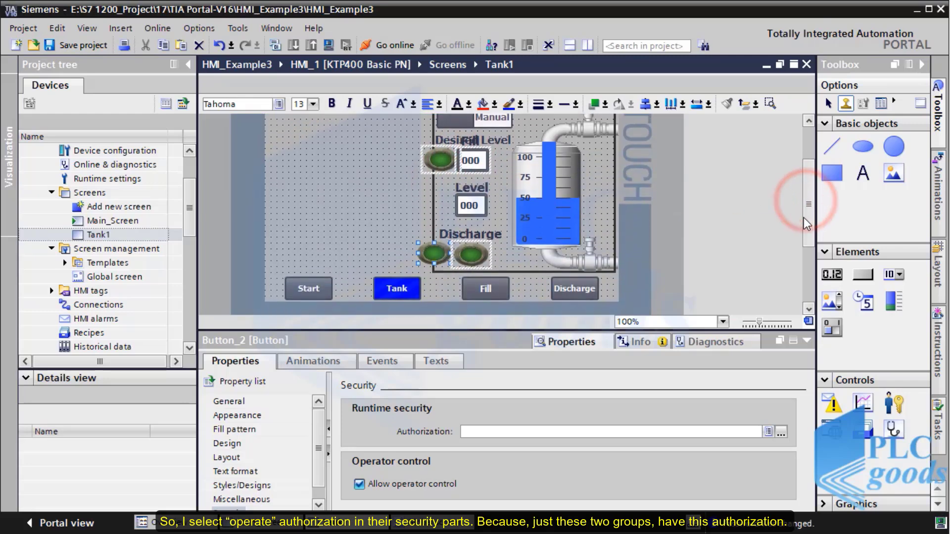
{"action": "left_click", "coordinate": [495, 284]}
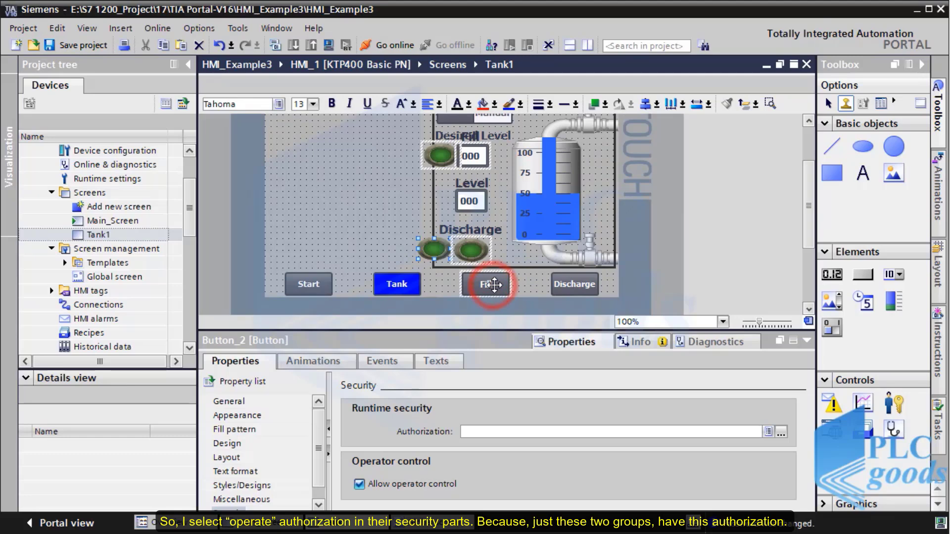
{"action": "left_click", "coordinate": [569, 283], "text": "ctrl"}
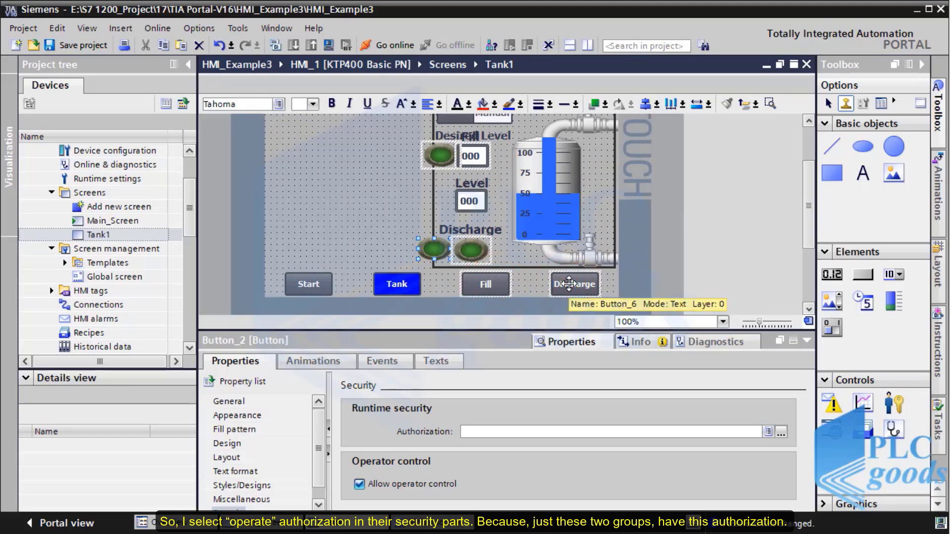
{"action": "left_click", "coordinate": [780, 434]}
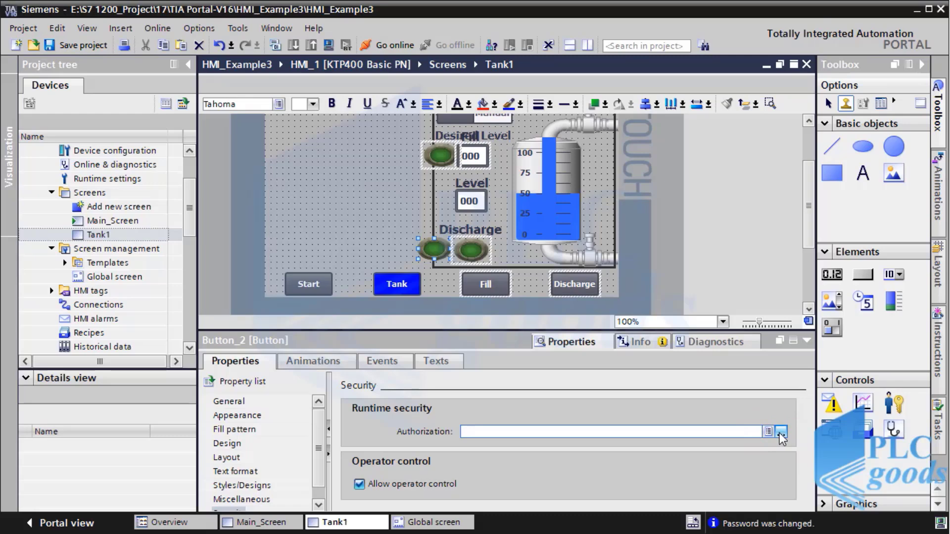
{"action": "left_click", "coordinate": [781, 436]}
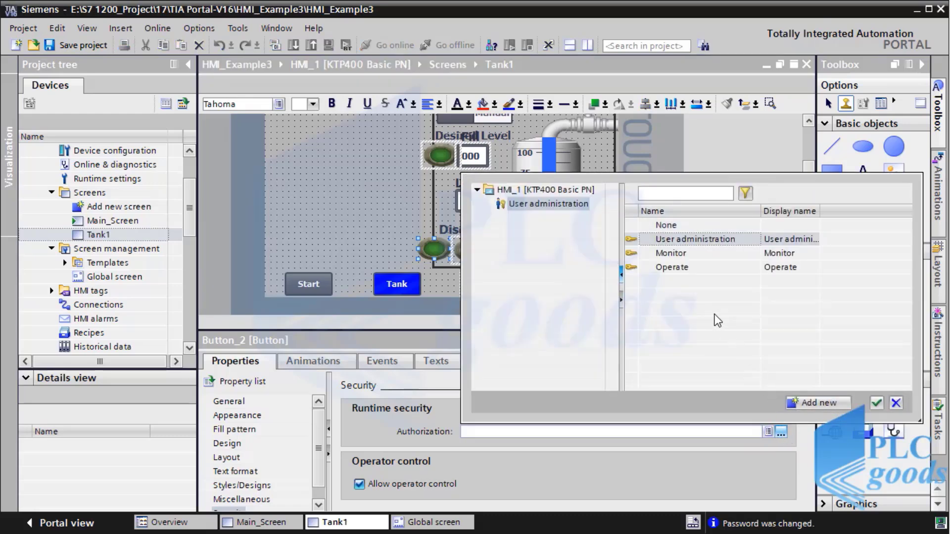
{"action": "left_click", "coordinate": [681, 269]}
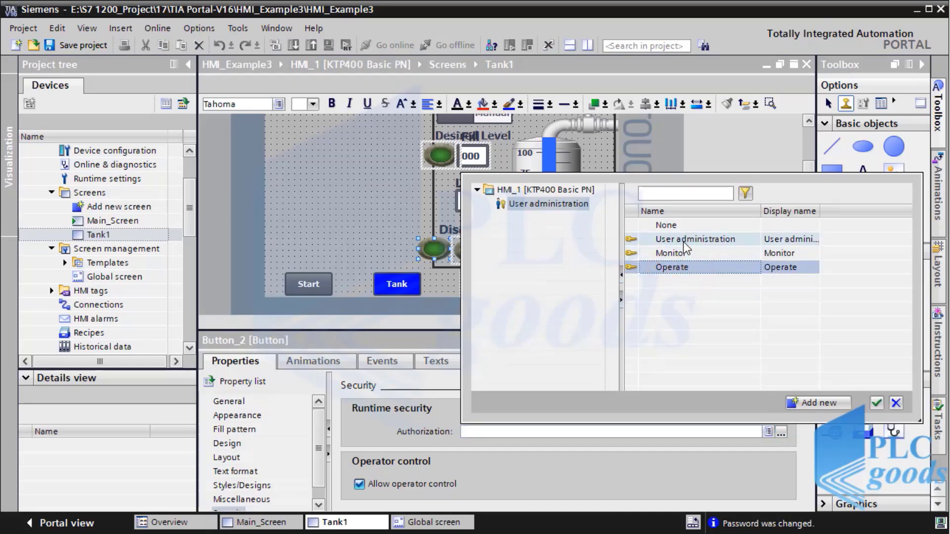
{"action": "double_click", "coordinate": [678, 266]}
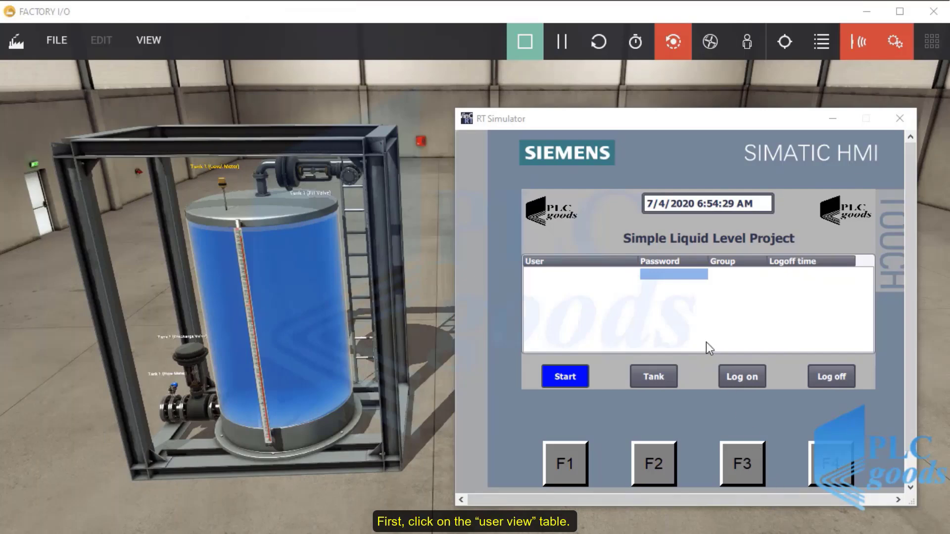
- Switch to the RT Simulator and log on as admin through the user view, entering the account password
{"action": "left_click", "coordinate": [689, 277]}
{"action": "left_click", "coordinate": [689, 277]}
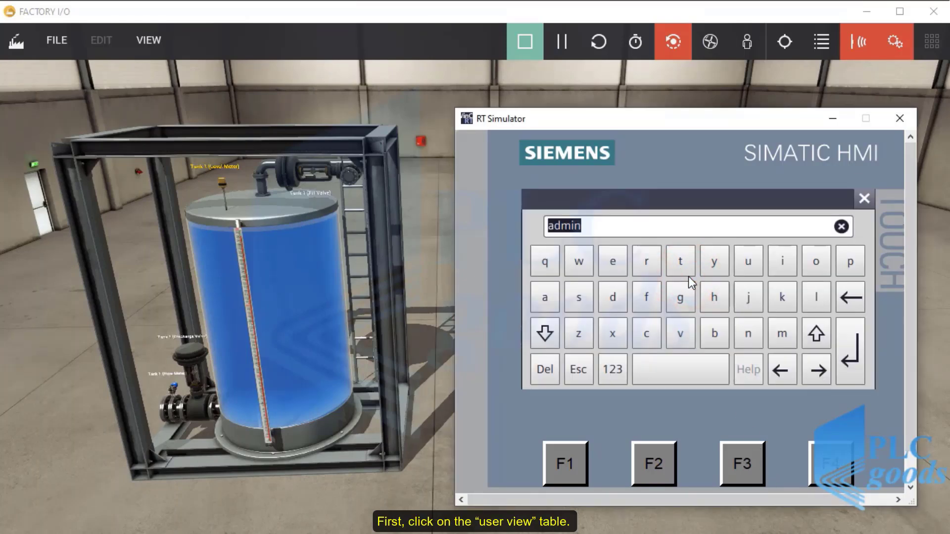
{"action": "left_click", "coordinate": [851, 358]}
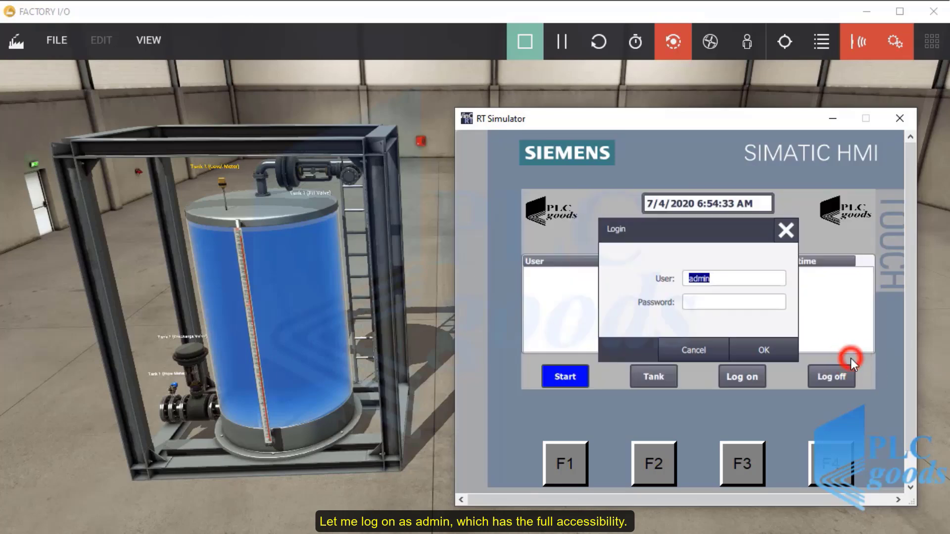
{"action": "left_click", "coordinate": [737, 304]}
{"action": "type", "text": "****"}
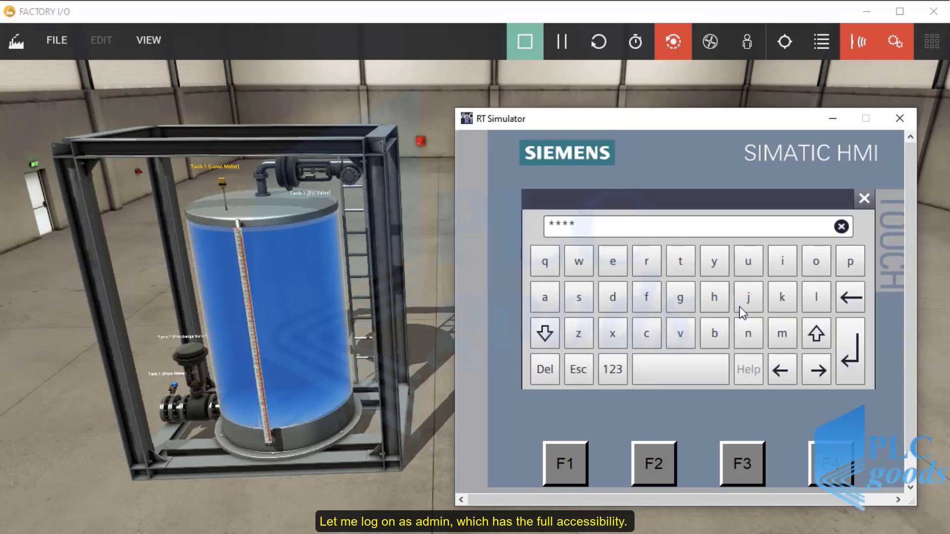
{"action": "type", "text": "*"}
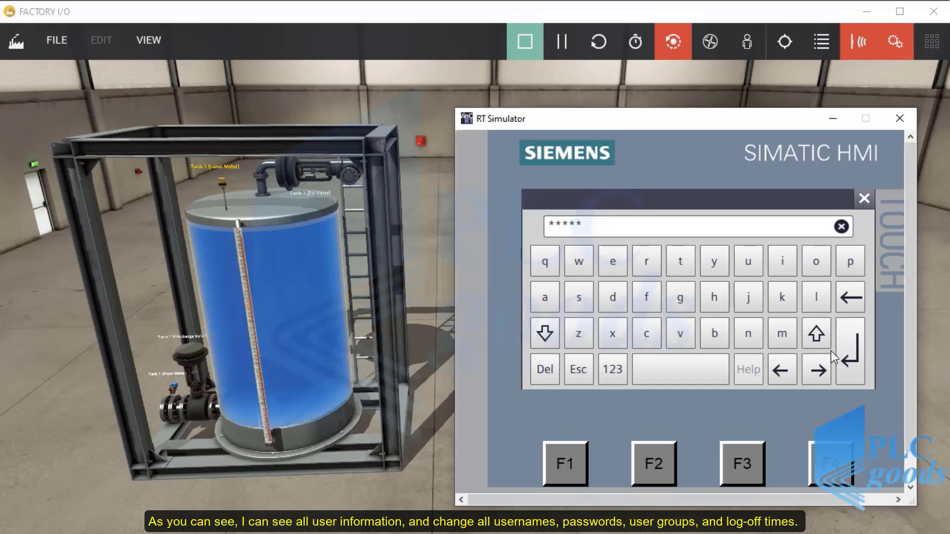
{"action": "left_click", "coordinate": [845, 355]}
{"action": "left_click", "coordinate": [781, 352]}
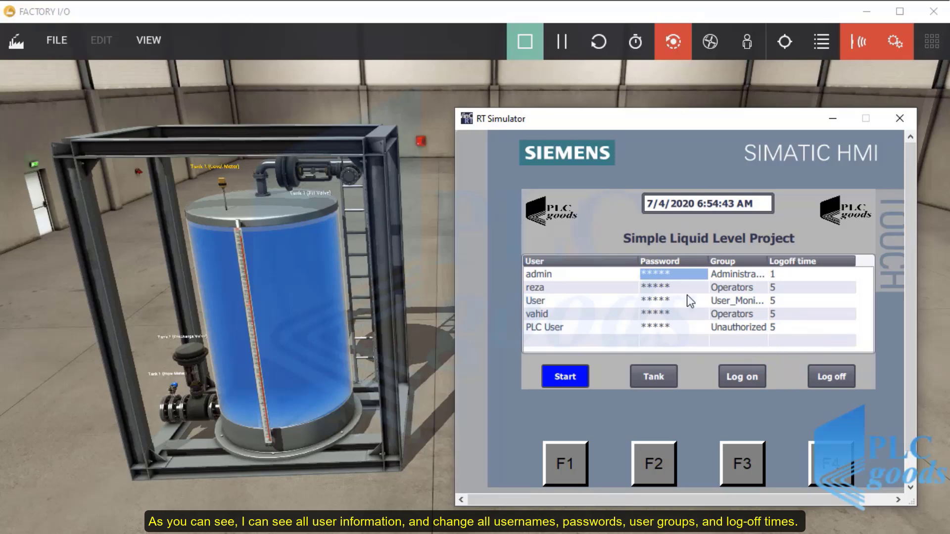
- Open the second listed user's name for editing without changing it and examine the groups available for that user
{"action": "left_click", "coordinate": [590, 276]}
{"action": "double_click", "coordinate": [596, 287]}
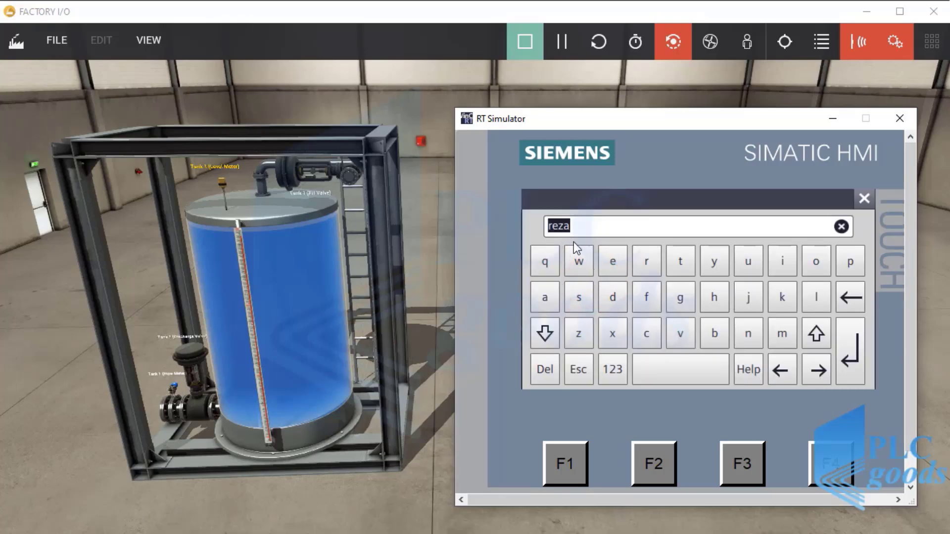
{"action": "left_click", "coordinate": [865, 201]}
{"action": "left_click", "coordinate": [751, 288]}
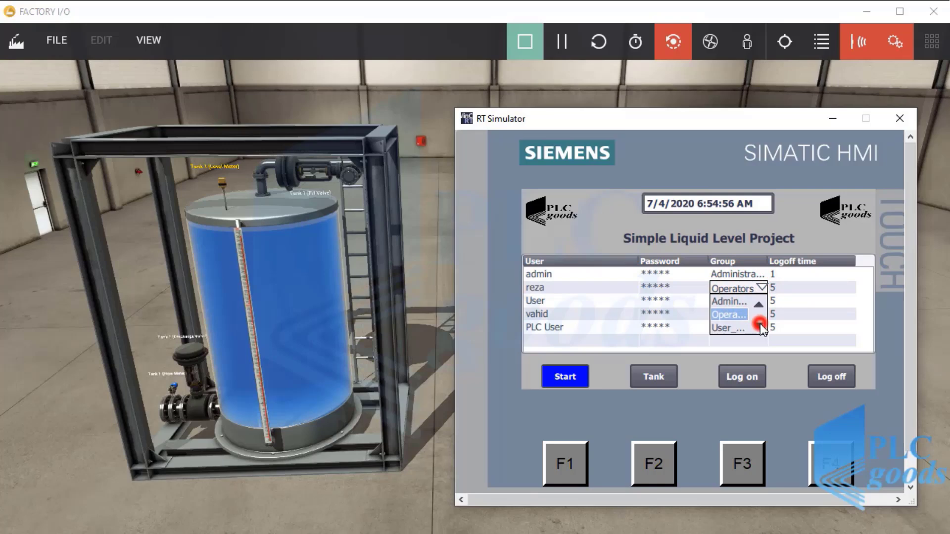
{"action": "left_click", "coordinate": [758, 306]}
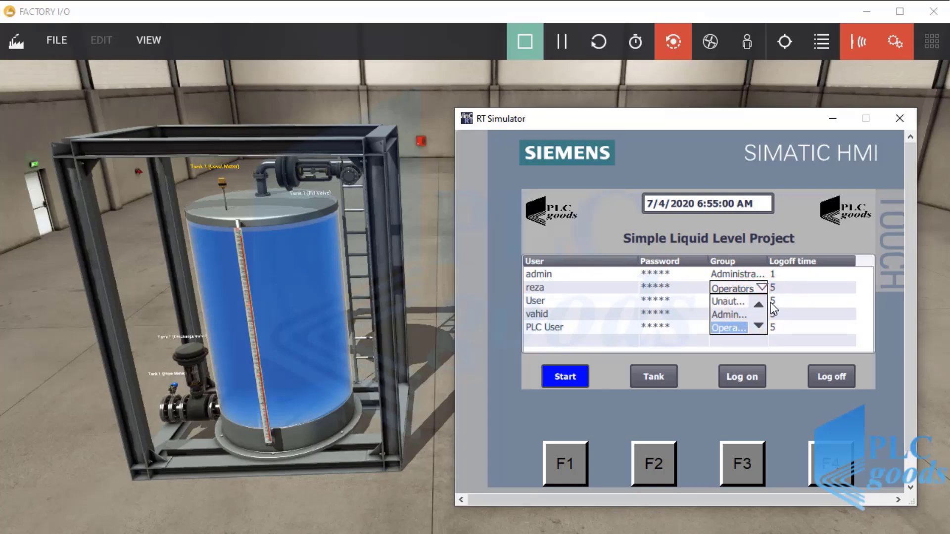
- Set the second listed user's logoff time to 1 in the user view
{"action": "left_click", "coordinate": [782, 289]}
{"action": "left_click", "coordinate": [782, 289]}
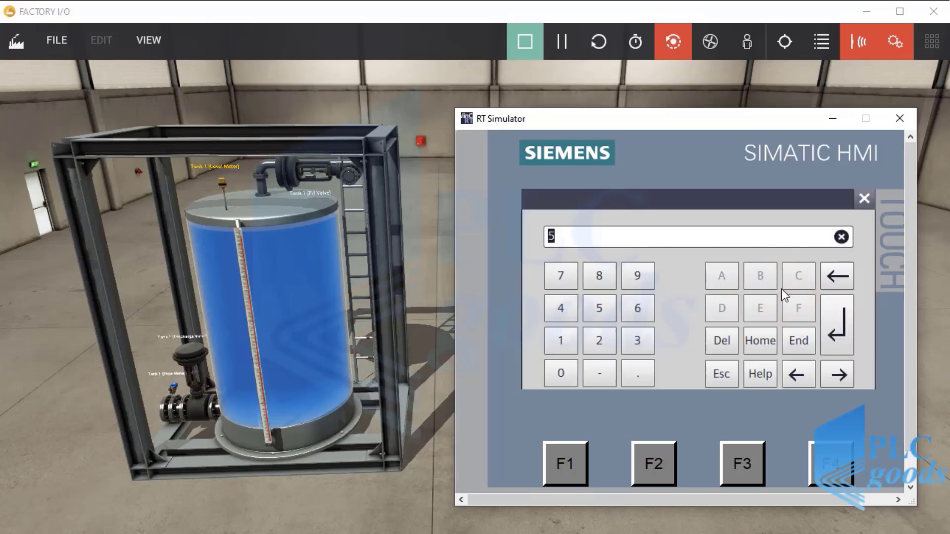
{"action": "type", "text": "1"}
{"action": "left_click", "coordinate": [835, 328]}
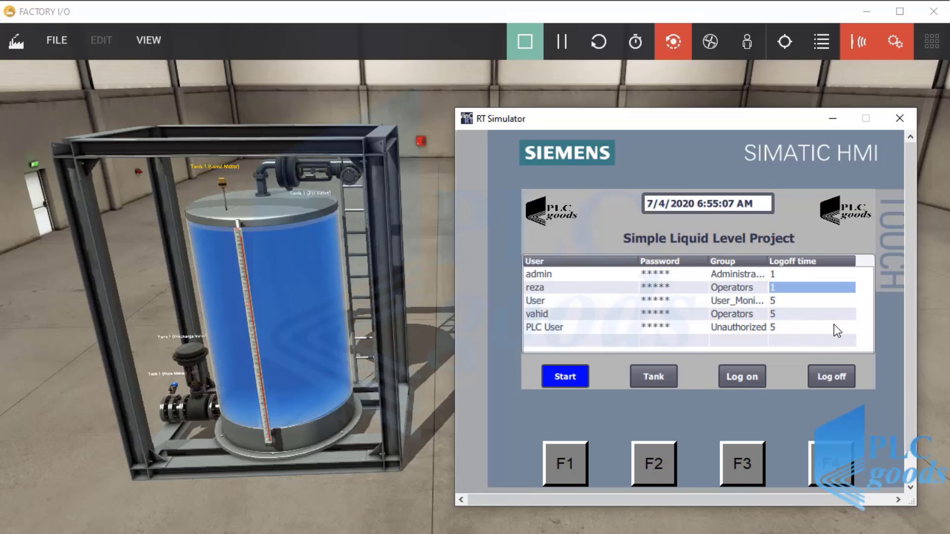
- Log off admin and log on as the other Operators group user, entering that account's user name and password
{"action": "left_click", "coordinate": [833, 373]}
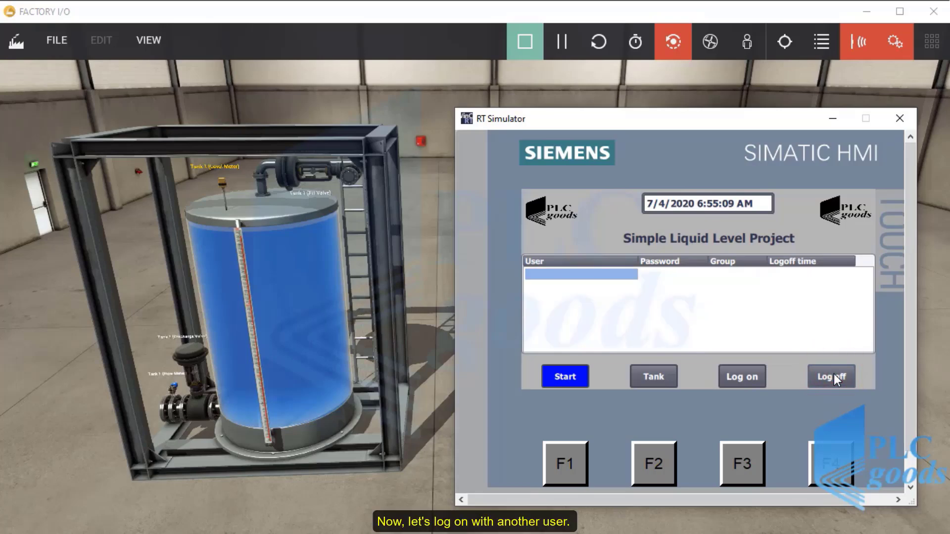
{"action": "left_click", "coordinate": [750, 375]}
{"action": "left_click", "coordinate": [717, 280]}
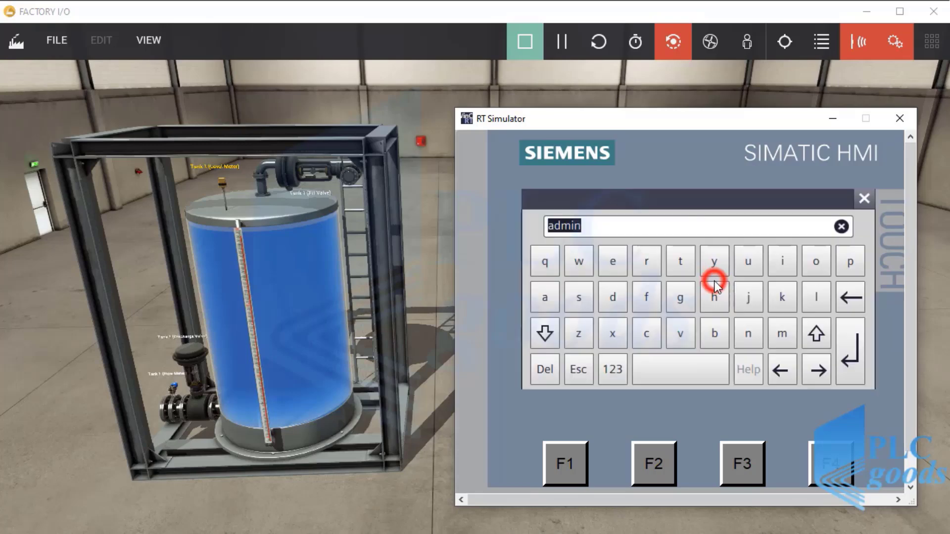
{"action": "type", "text": "vahid"}
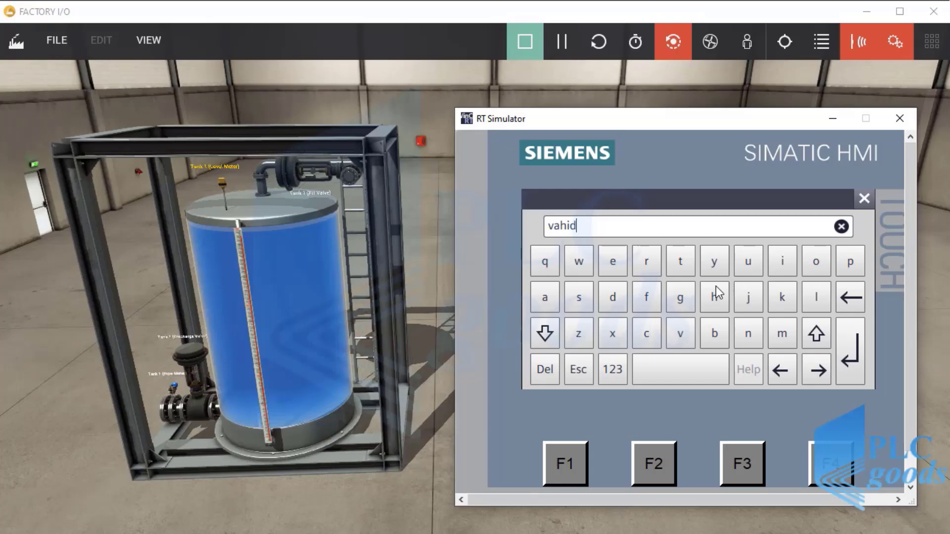
{"action": "left_click", "coordinate": [852, 344]}
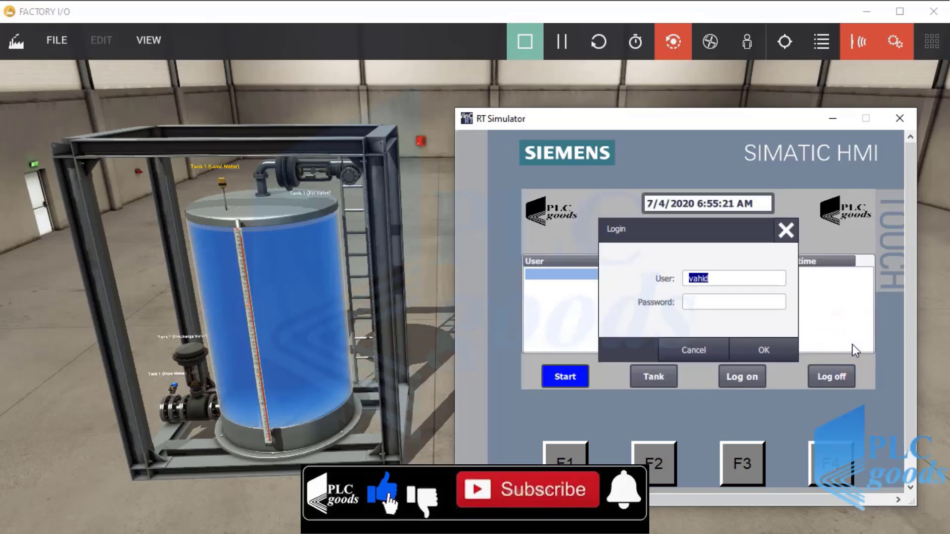
{"action": "key", "text": "Tab"}
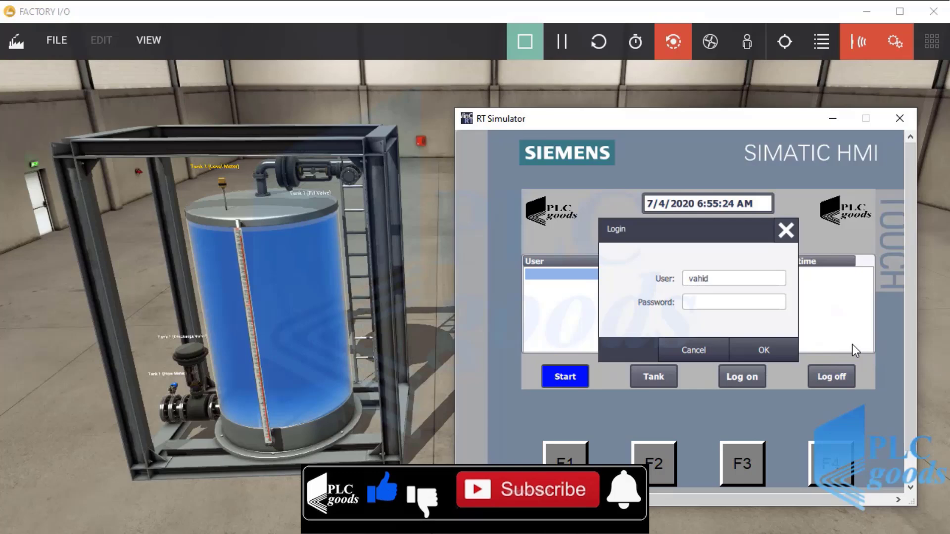
{"action": "left_click", "coordinate": [751, 303]}
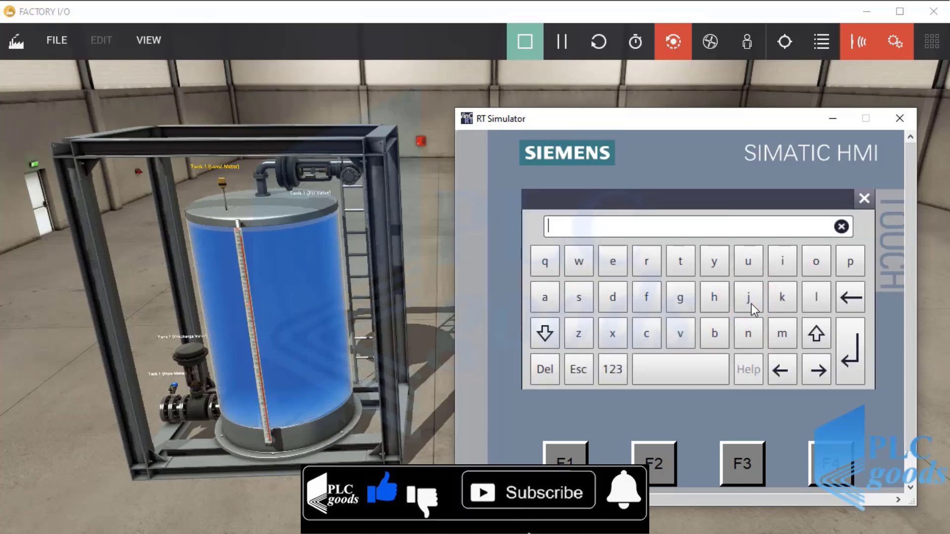
{"action": "type", "text": "********"}
{"action": "key", "text": "Return"}
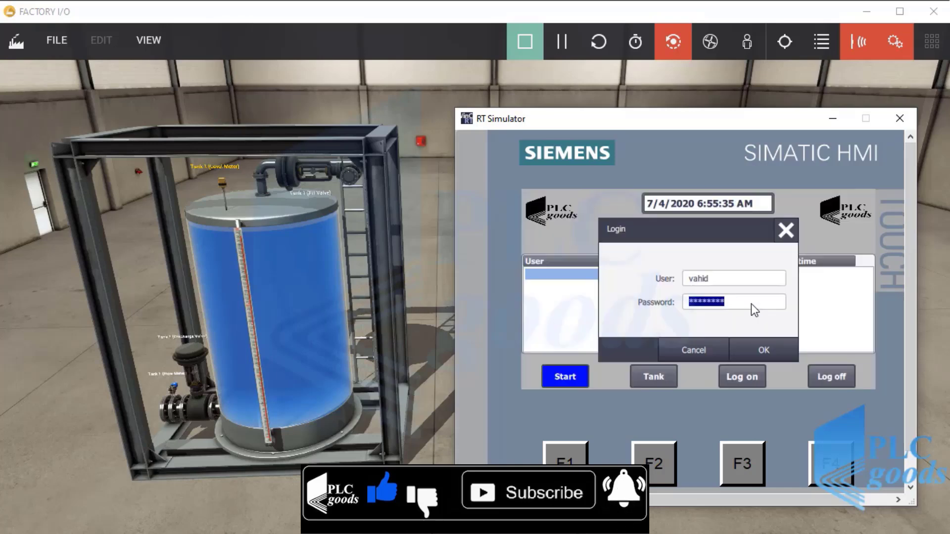
{"action": "left_click", "coordinate": [774, 350]}
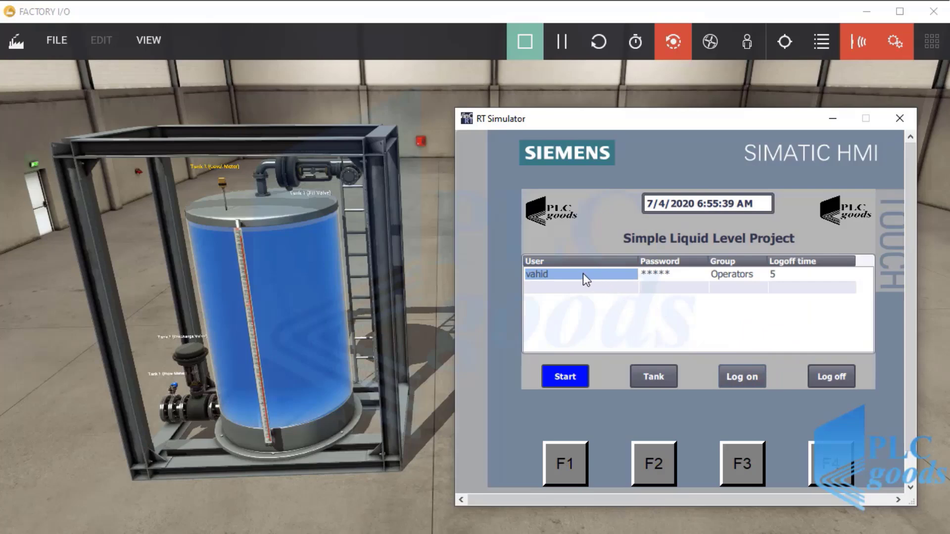
- Check the password and group fields of the logged-on operator, leaving the password change dialog without entering a new password
{"action": "left_click", "coordinate": [665, 274]}
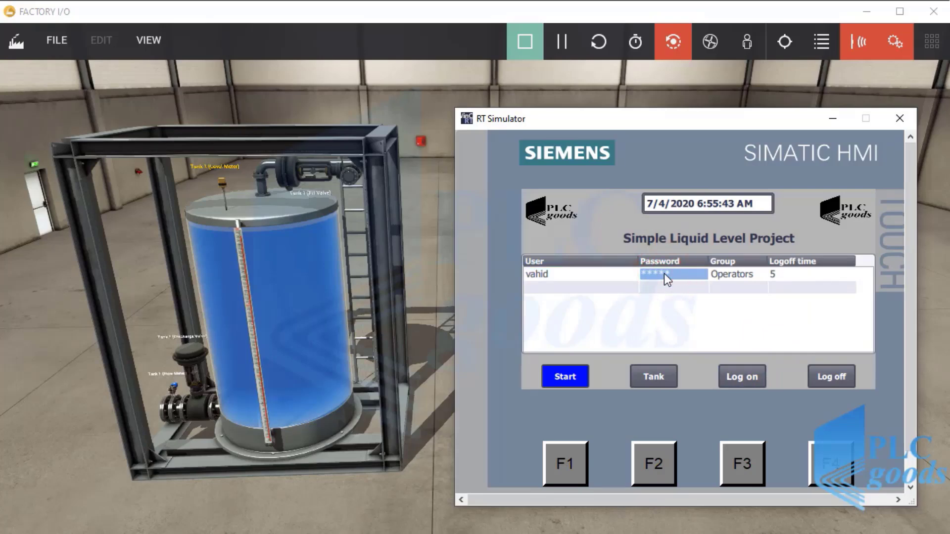
{"action": "left_click", "coordinate": [665, 274]}
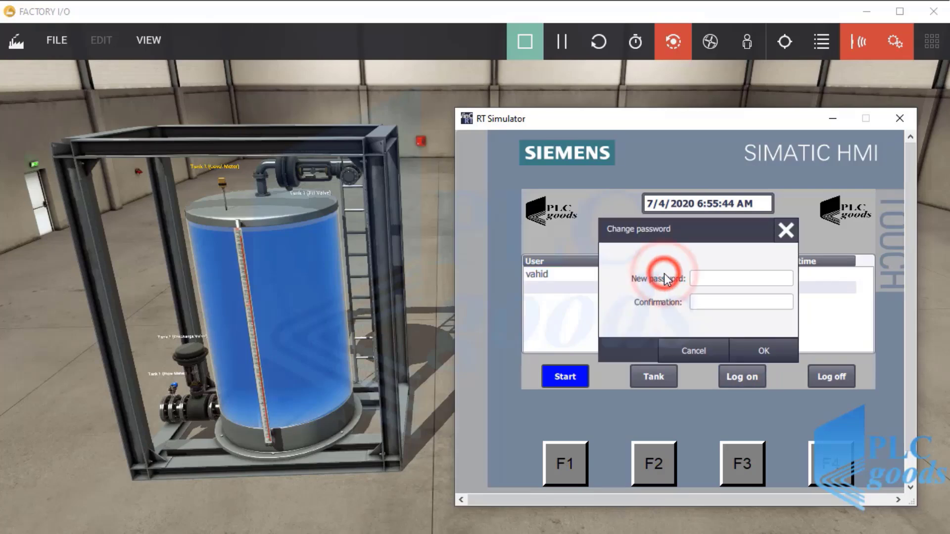
{"action": "left_click", "coordinate": [711, 349]}
{"action": "left_click", "coordinate": [743, 274]}
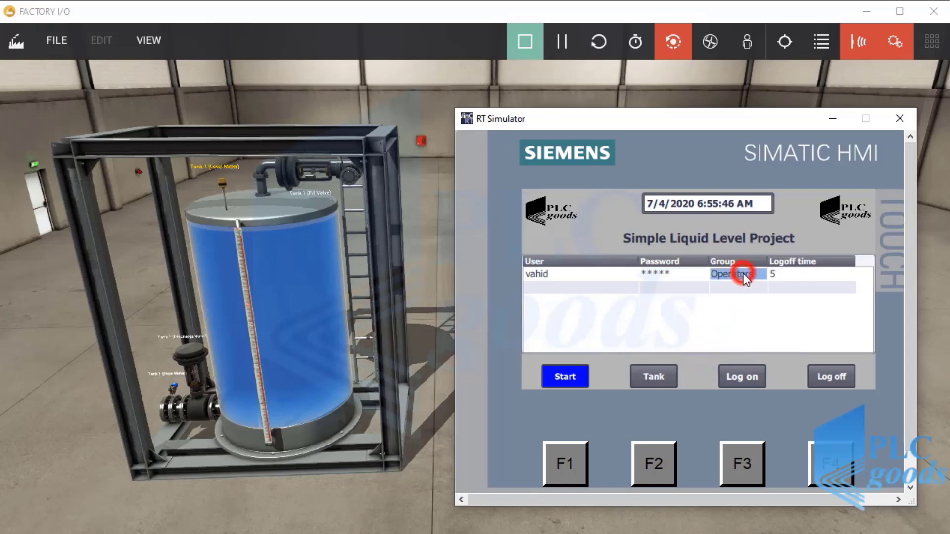
- Set the logged-on operator's logoff time to 1 and log the operator off
{"action": "double_click", "coordinate": [773, 275]}
{"action": "left_click", "coordinate": [565, 340]}
{"action": "left_click", "coordinate": [838, 339]}
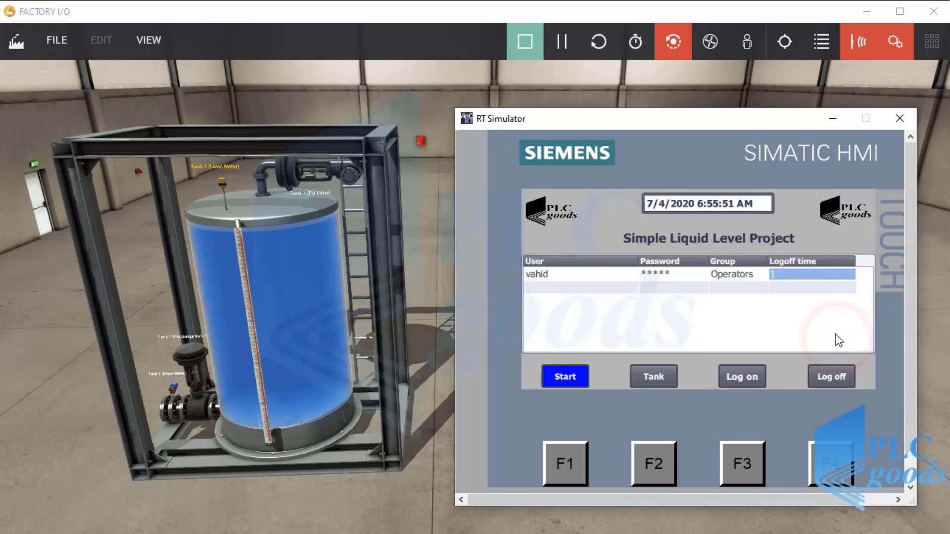
{"action": "left_click", "coordinate": [825, 376]}
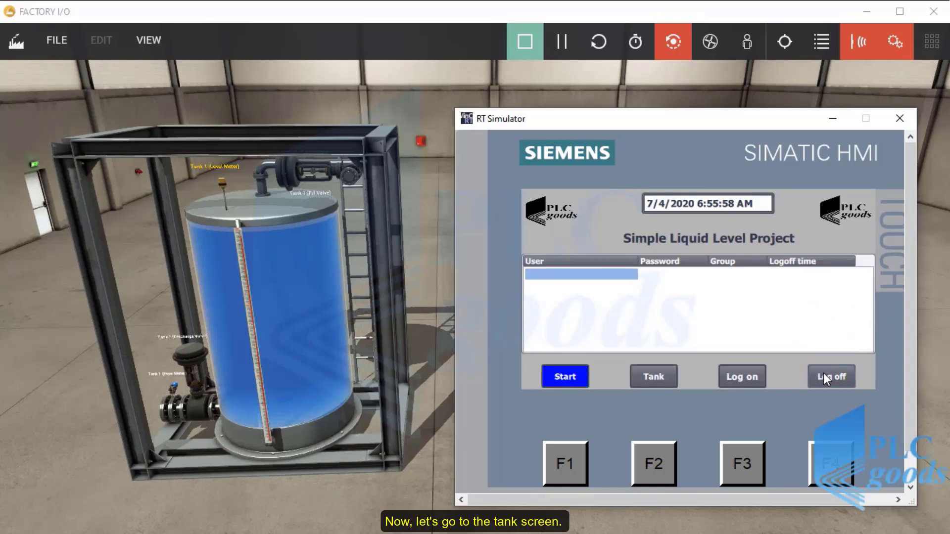
- Request the Tank screen, log on with the operator's account password at the login dialog, and open the Tank screen
{"action": "left_click", "coordinate": [654, 381]}
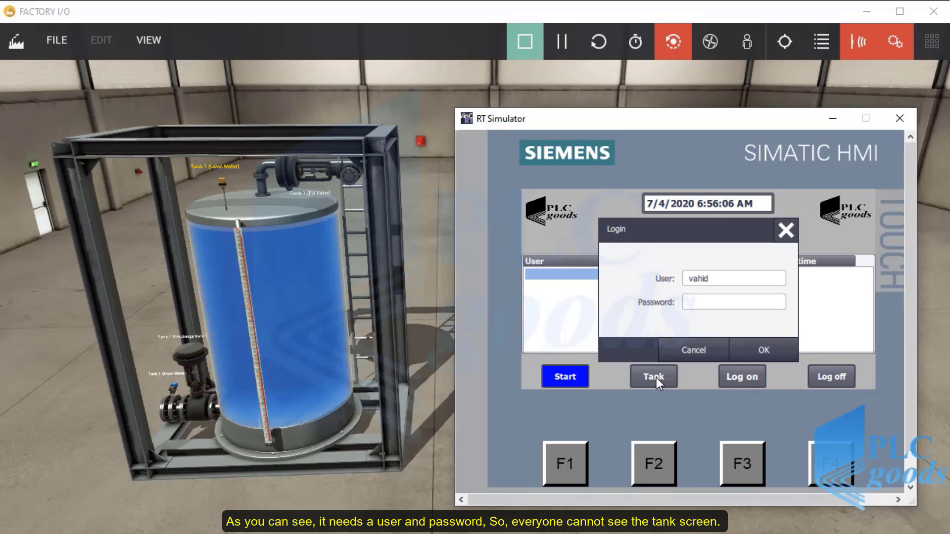
{"action": "left_click", "coordinate": [697, 306]}
{"action": "left_click", "coordinate": [680, 331]}
{"action": "left_click", "coordinate": [545, 297]}
{"action": "left_click", "coordinate": [714, 297]}
{"action": "left_click", "coordinate": [782, 261]}
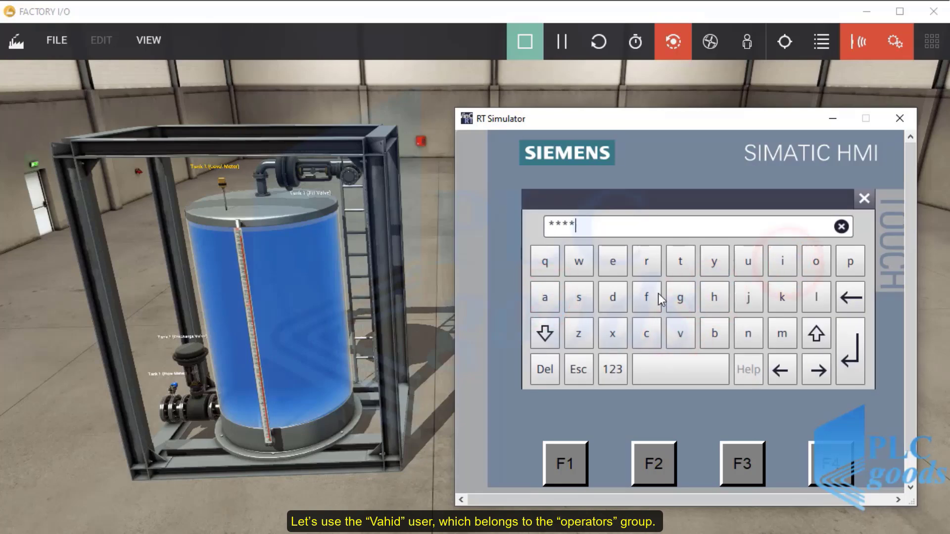
{"action": "left_click", "coordinate": [614, 298]}
{"action": "left_click", "coordinate": [846, 361]}
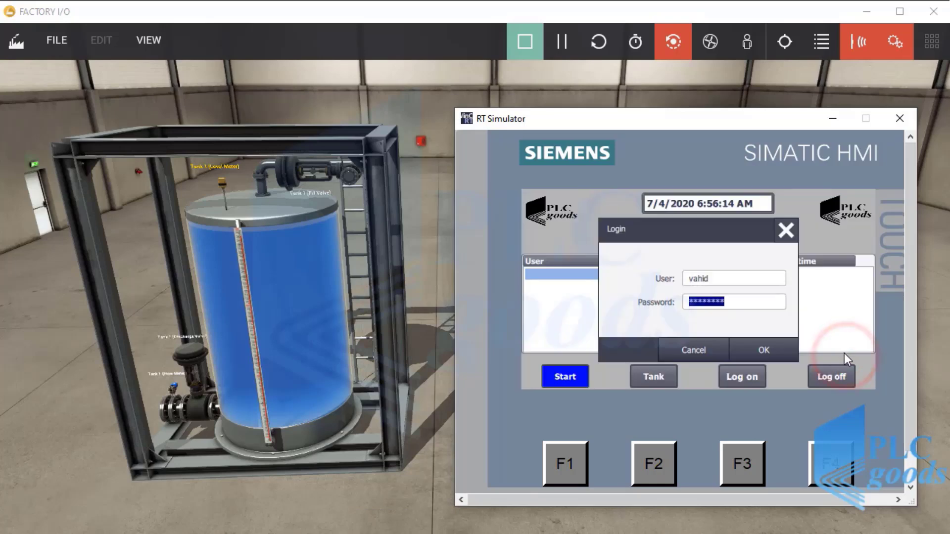
{"action": "left_click", "coordinate": [768, 349]}
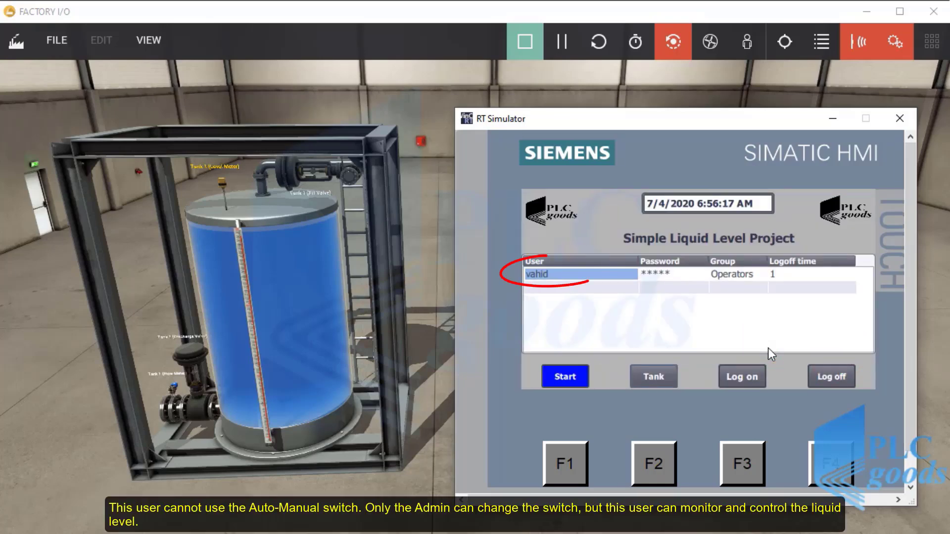
{"action": "left_click", "coordinate": [654, 378]}
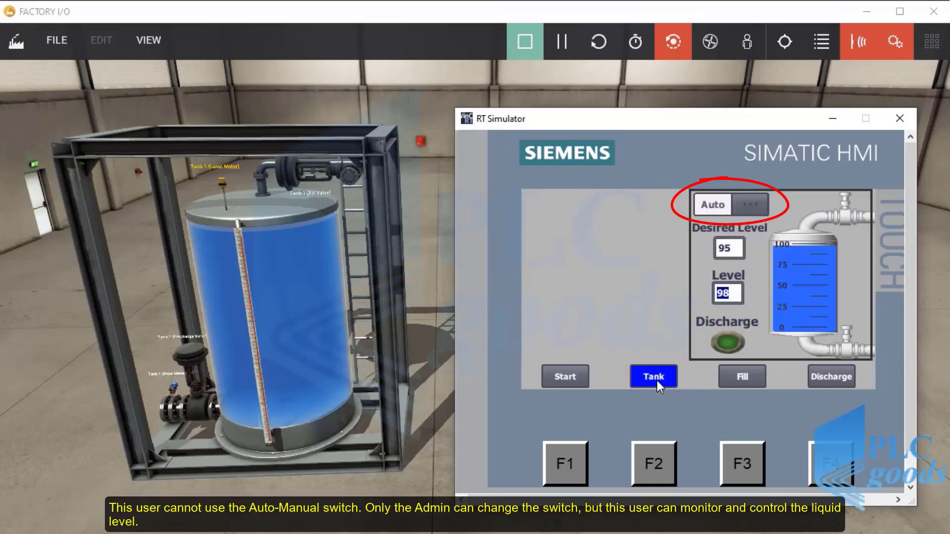
- Try the Auto-Manual switch as the operator, dismiss the login dialog, and start discharging the tank
{"action": "left_click", "coordinate": [732, 206]}
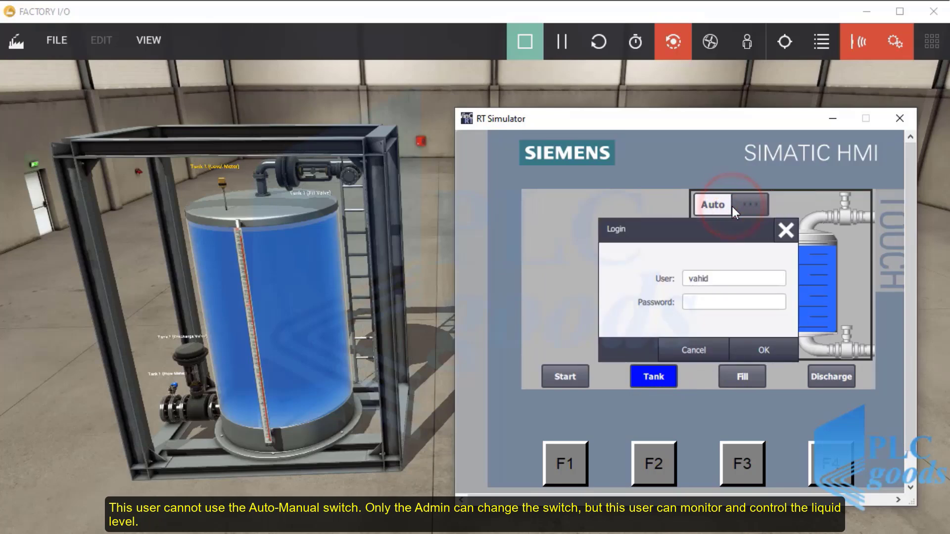
{"action": "left_click", "coordinate": [785, 230]}
{"action": "left_click", "coordinate": [730, 335]}
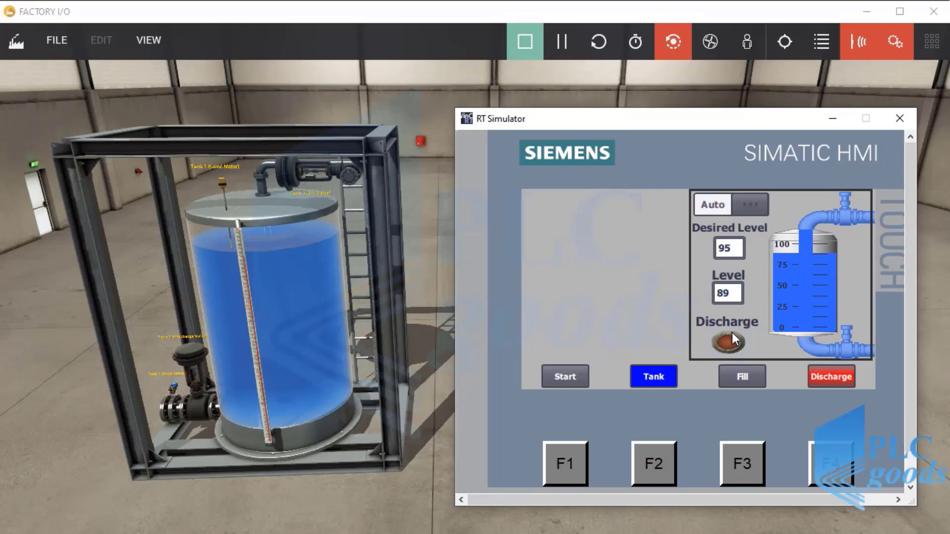
- Set the tank's desired level to 30 and switch the discharge off
{"action": "left_click", "coordinate": [727, 248]}
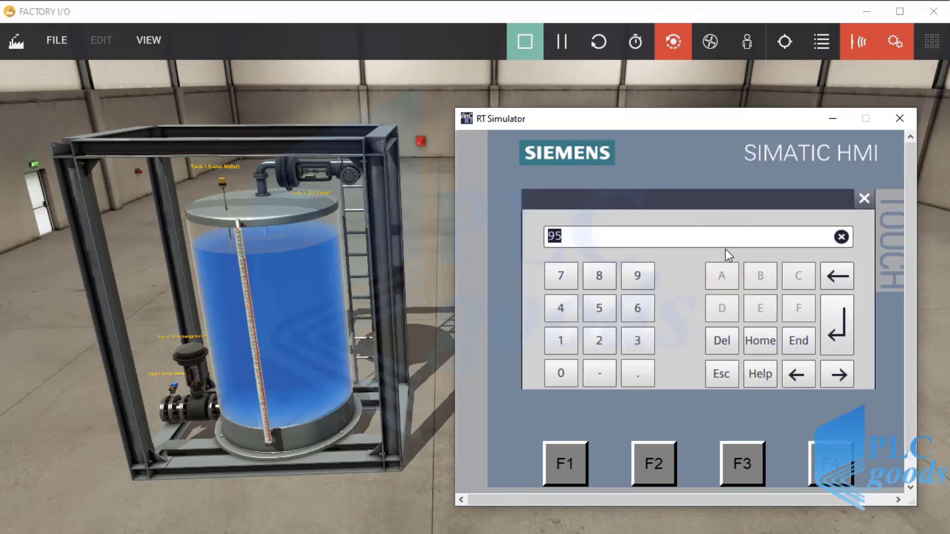
{"action": "type", "text": "30"}
{"action": "key", "text": "Return"}
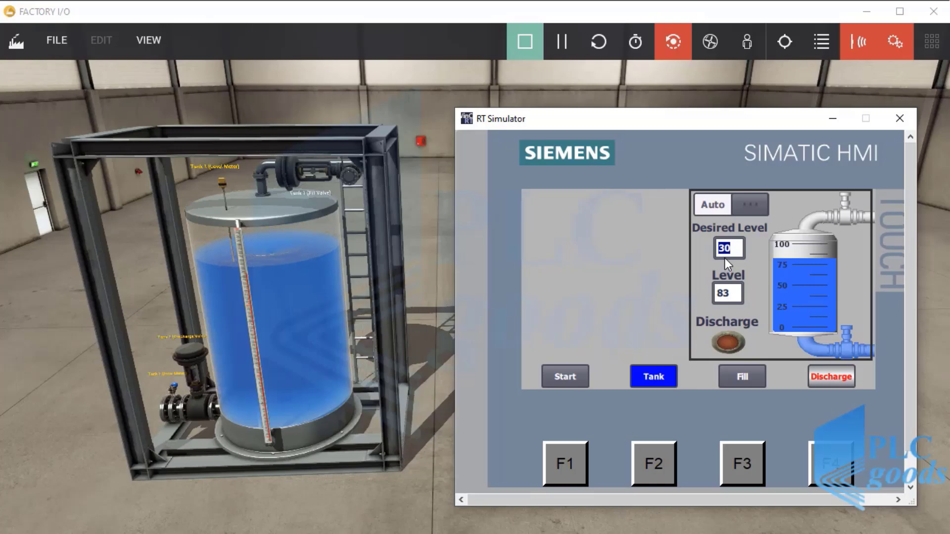
{"action": "left_click", "coordinate": [728, 342]}
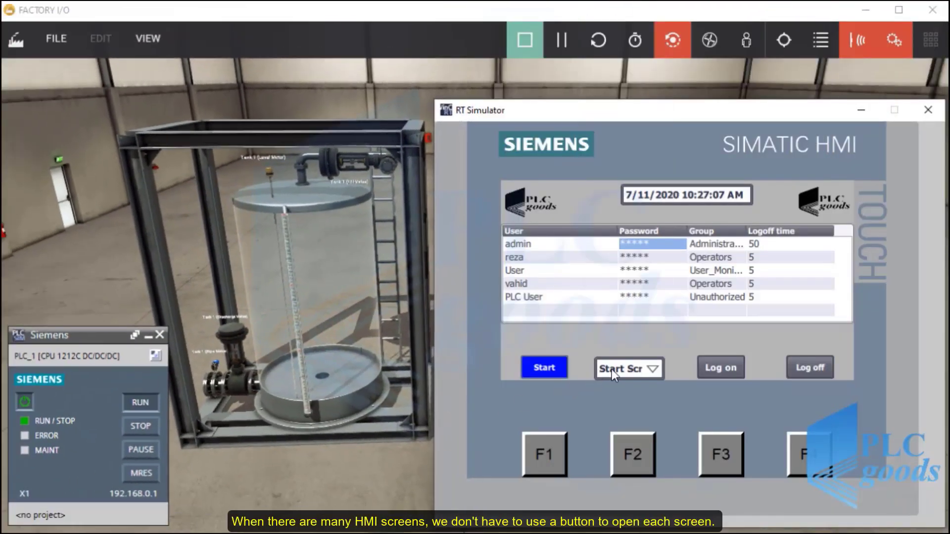
- Open the Tank screen from the screen list and manually fill the tank to about 14, draining it back to about 12
{"action": "left_click", "coordinate": [619, 369]}
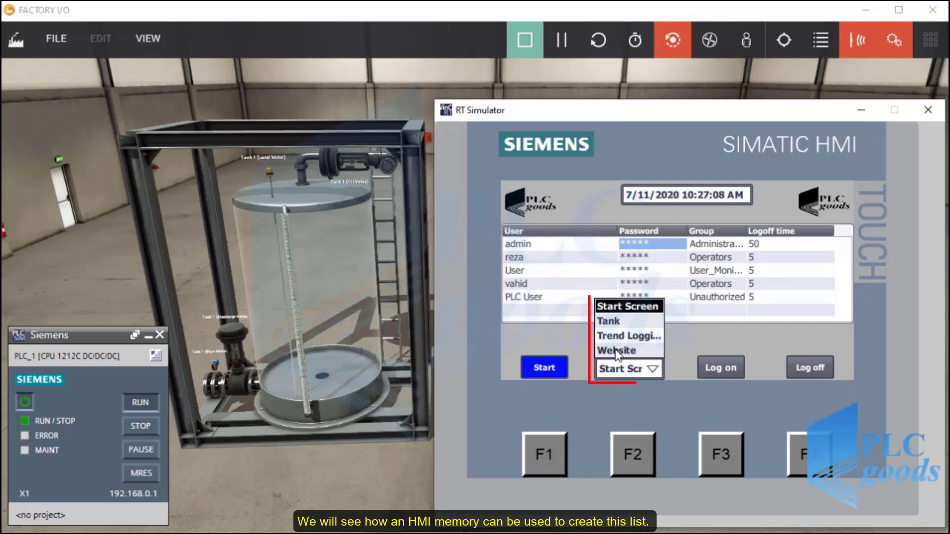
{"action": "left_click", "coordinate": [609, 322]}
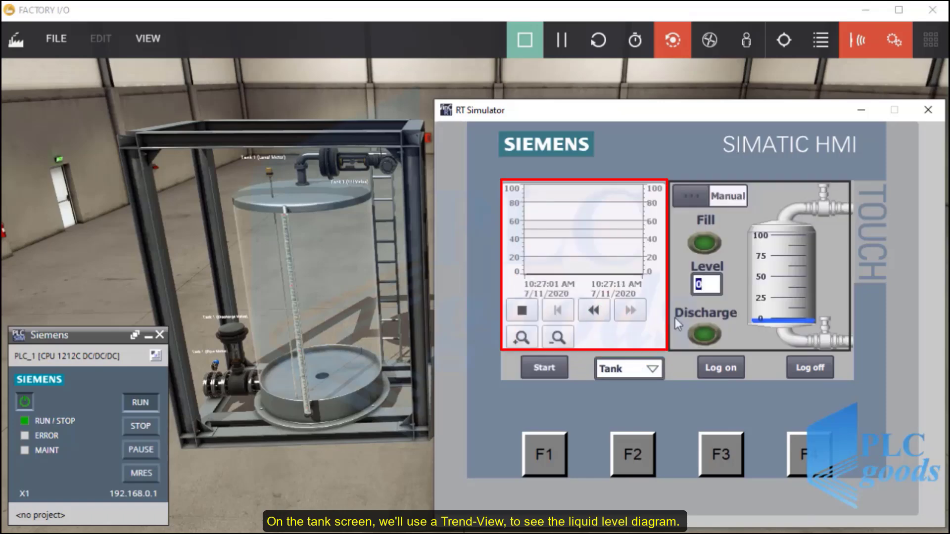
{"action": "left_click", "coordinate": [705, 245]}
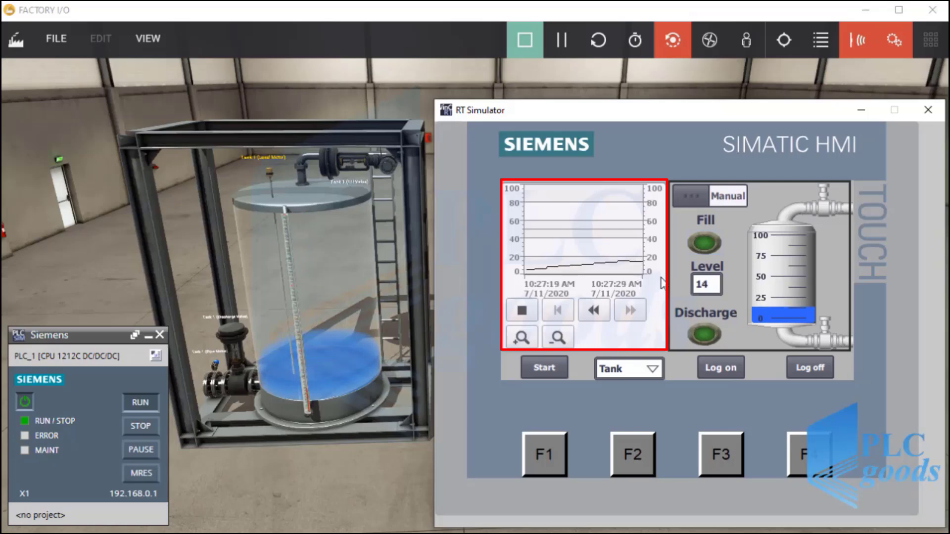
{"action": "left_click", "coordinate": [700, 336]}
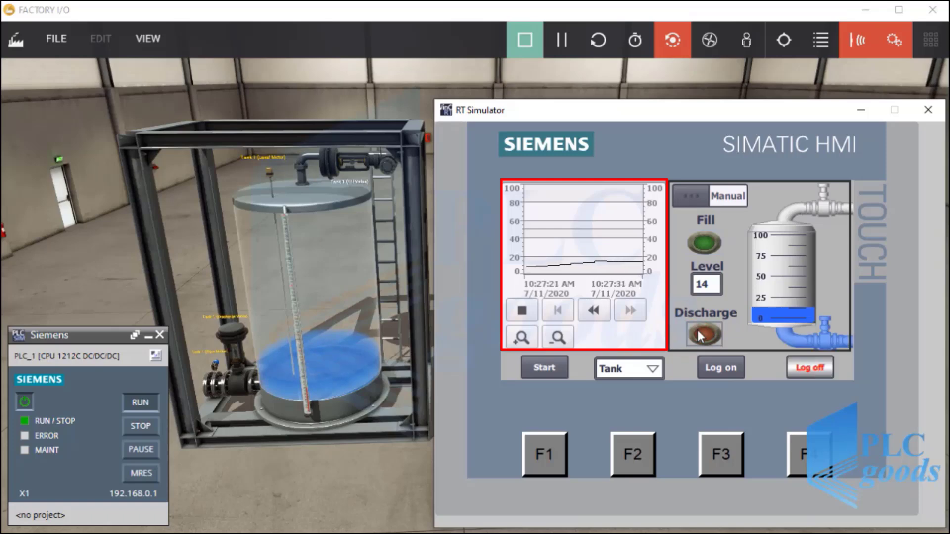
{"action": "left_click", "coordinate": [699, 336]}
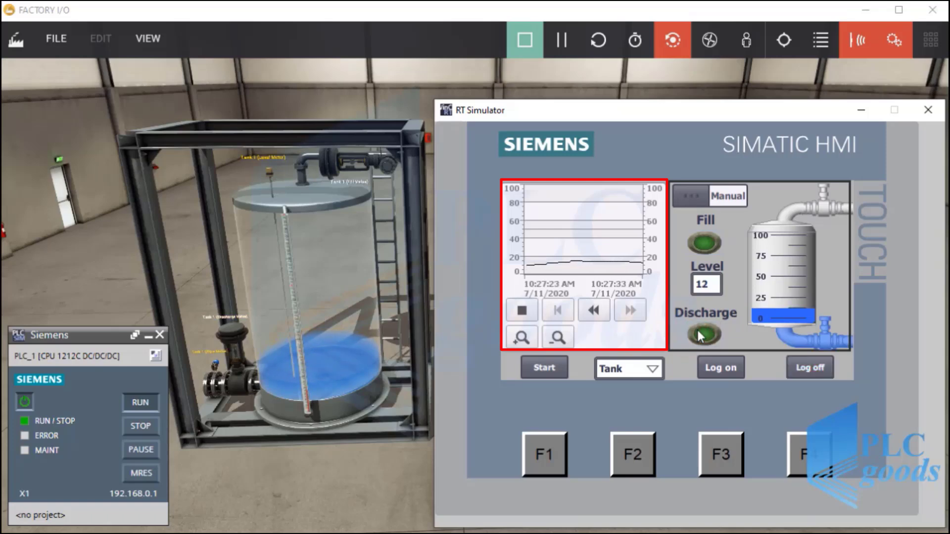
- Open the Trend Logging screen from the screen list and run a brief data logging session, starting and stopping it
{"action": "left_click", "coordinate": [632, 372]}
{"action": "left_click", "coordinate": [622, 335]}
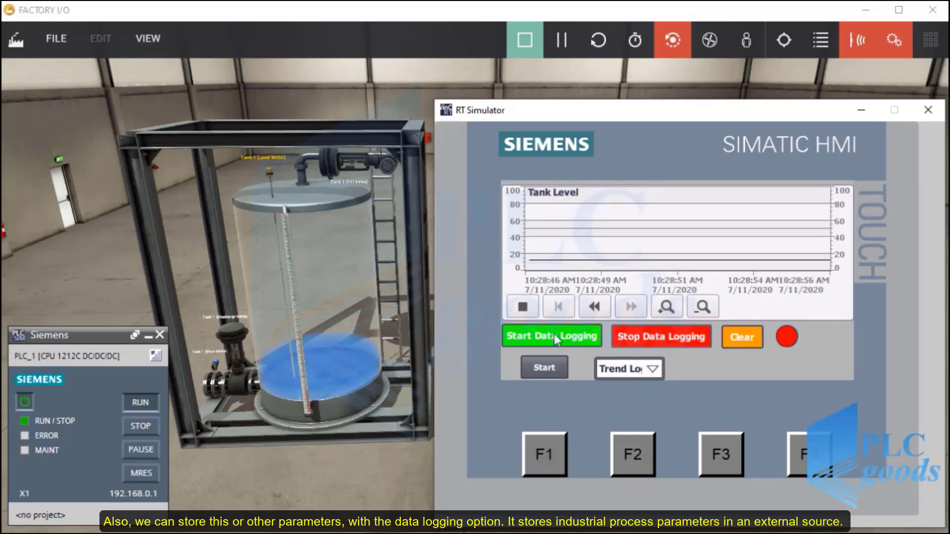
{"action": "left_click", "coordinate": [554, 334]}
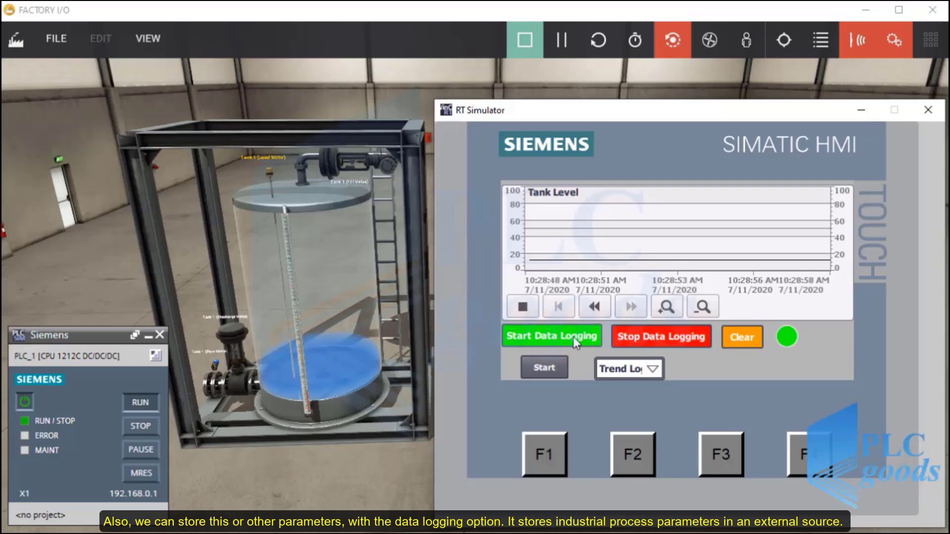
{"action": "left_click", "coordinate": [643, 338]}
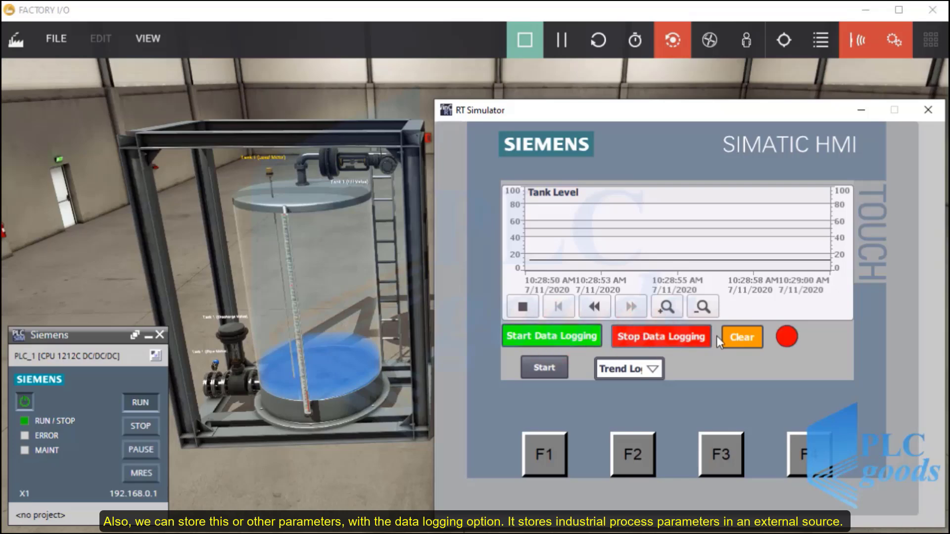
- Switch to File Explorer, examine Tank-Data-Logs0.txt in the Tank-Data-Logs folder of USB_X60.1, and return to the RT Simulator
{"action": "left_click", "coordinate": [396, 533]}
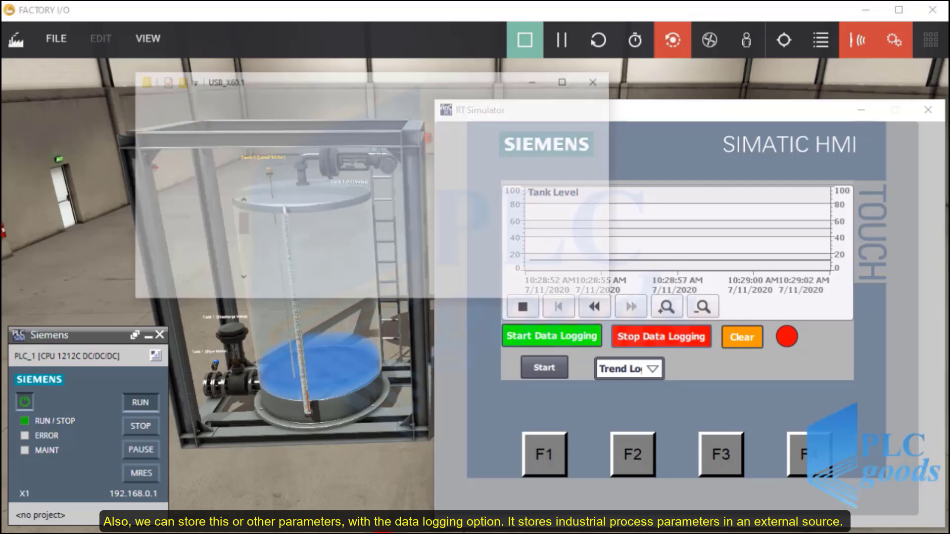
{"action": "left_click", "coordinate": [299, 178]}
{"action": "double_click", "coordinate": [299, 178]}
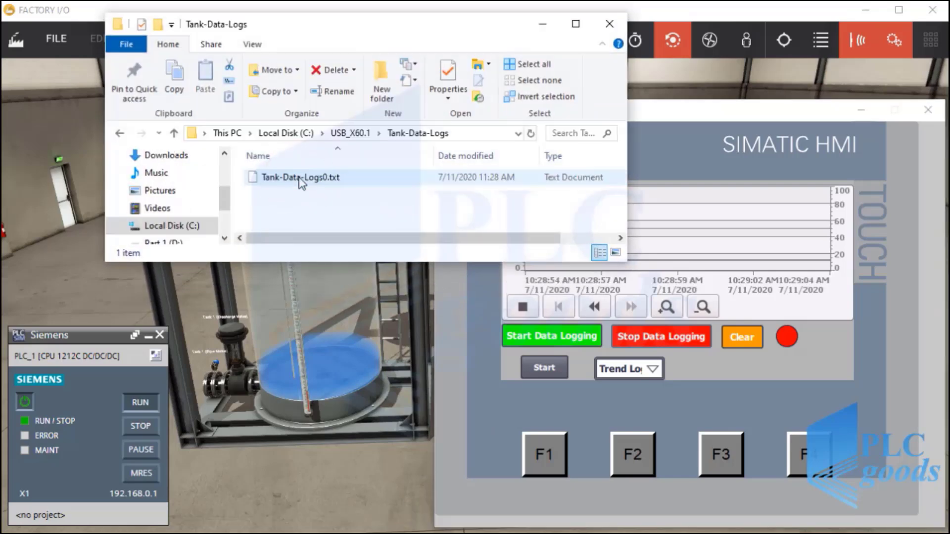
{"action": "left_click", "coordinate": [299, 178]}
{"action": "double_click", "coordinate": [300, 179]}
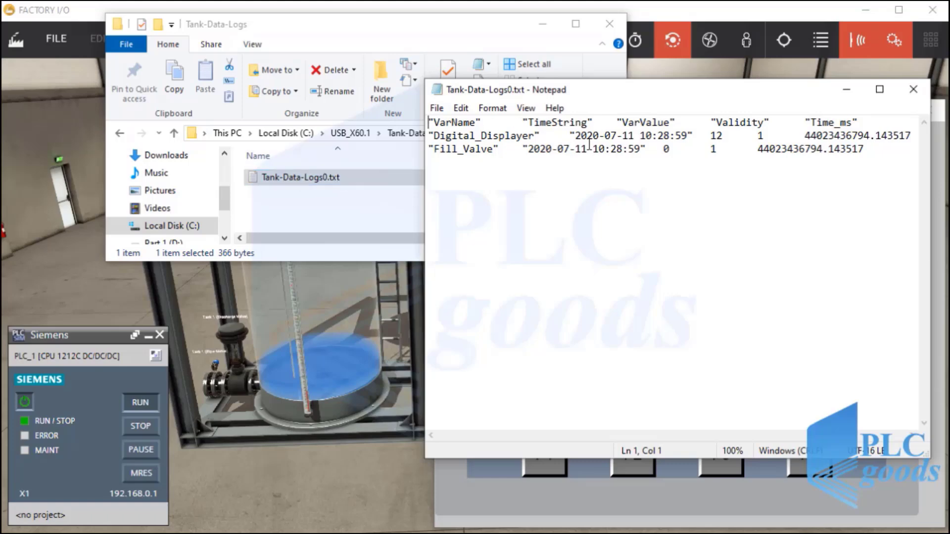
{"action": "left_click", "coordinate": [856, 97]}
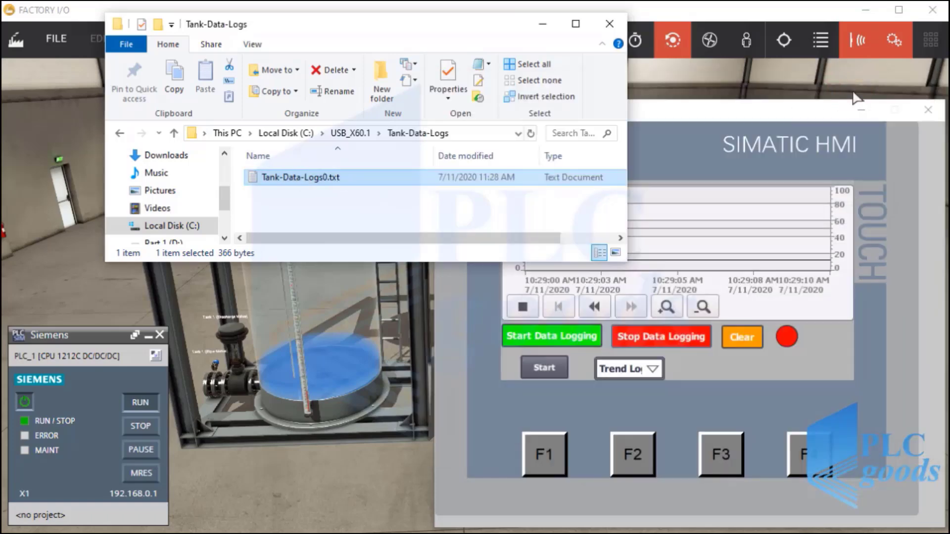
{"action": "left_click", "coordinate": [806, 348]}
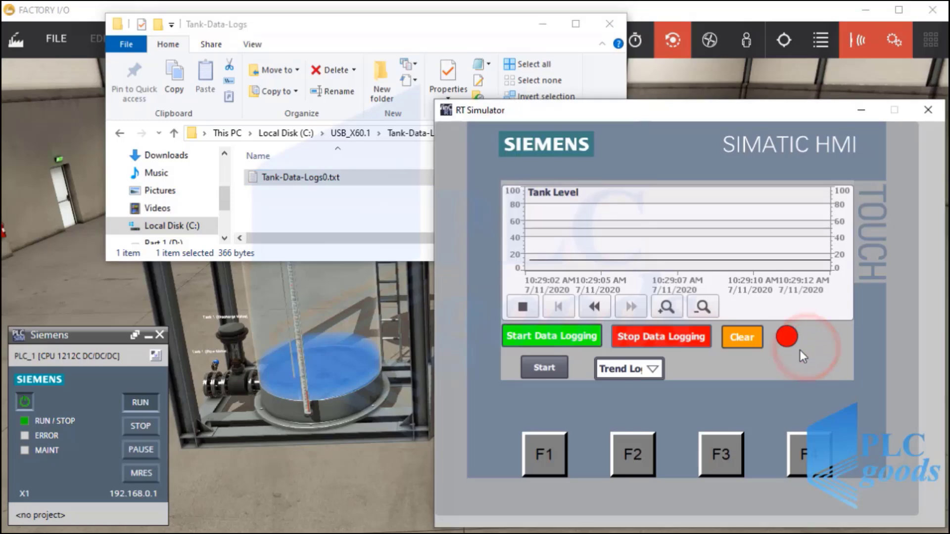
- Switch the simulated HMI from the trend log screen to the Website screen and look across the web page
{"action": "left_click", "coordinate": [649, 371]}
{"action": "left_click", "coordinate": [622, 351]}
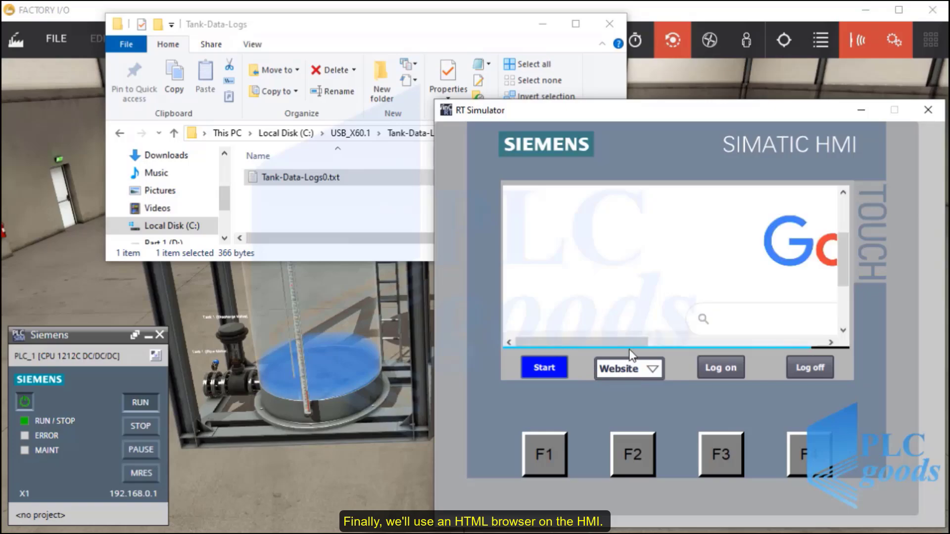
{"action": "left_click_drag", "start_coordinate": [629, 343], "coordinate": [684, 334]}
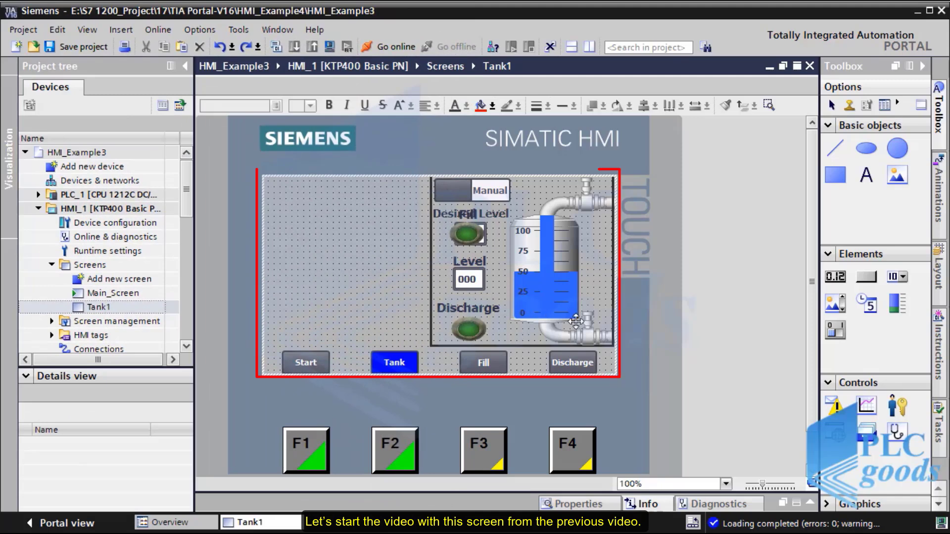
- Insert a trend view on the Tank1 screen and resize it to fill the empty area beside the tank panel
{"action": "left_click", "coordinate": [862, 413]}
{"action": "left_click_drag", "start_coordinate": [861, 413], "coordinate": [447, 262]}
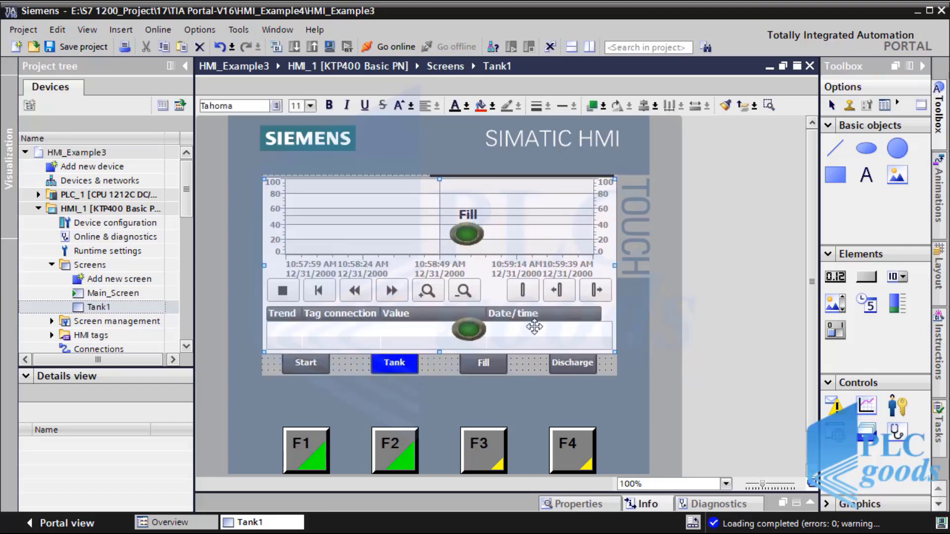
{"action": "left_click_drag", "start_coordinate": [613, 351], "coordinate": [426, 344]}
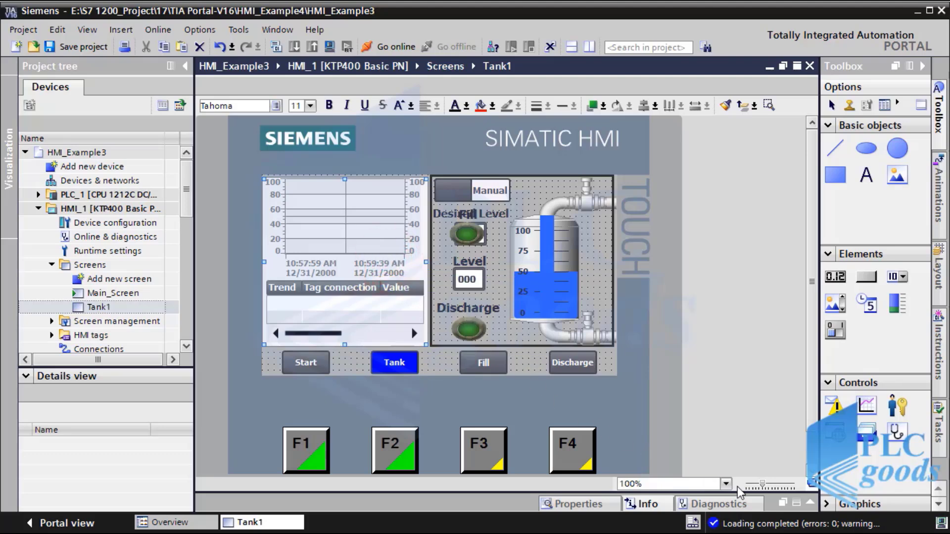
- Open the trend view's trend properties and add a new trend
{"action": "left_click", "coordinate": [810, 502]}
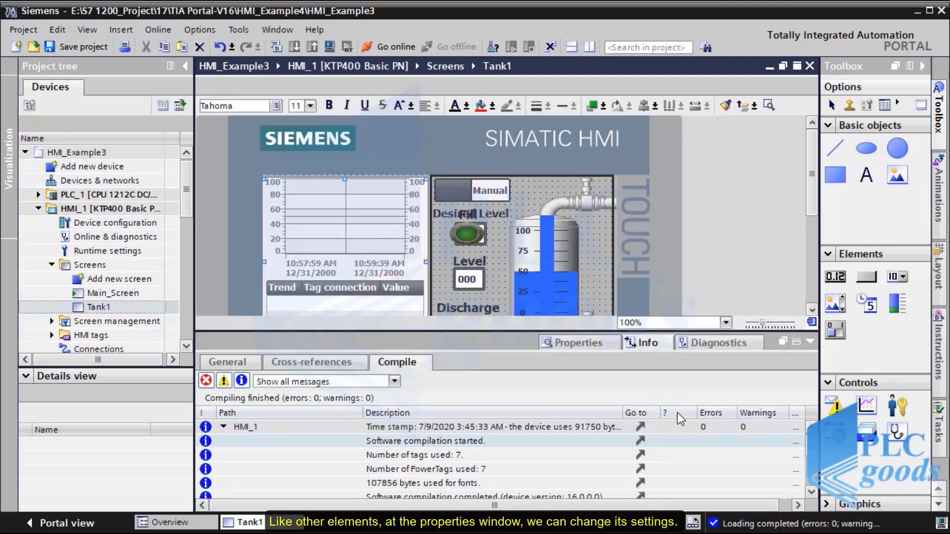
{"action": "left_click", "coordinate": [600, 344]}
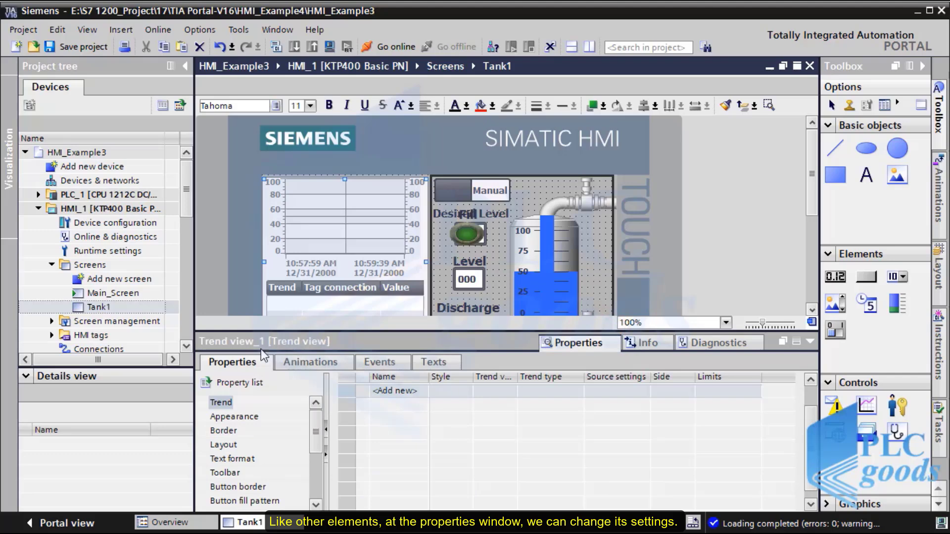
{"action": "left_click", "coordinate": [221, 403]}
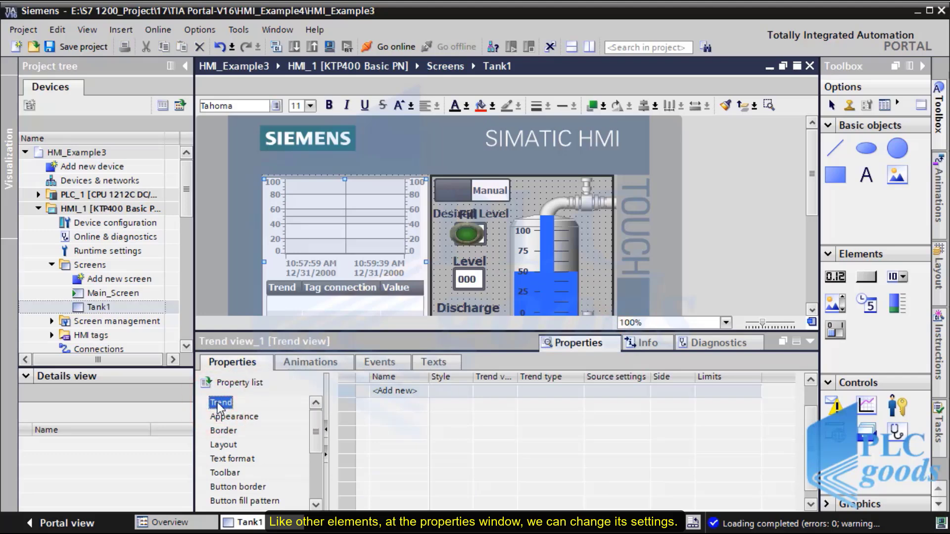
{"action": "double_click", "coordinate": [394, 391]}
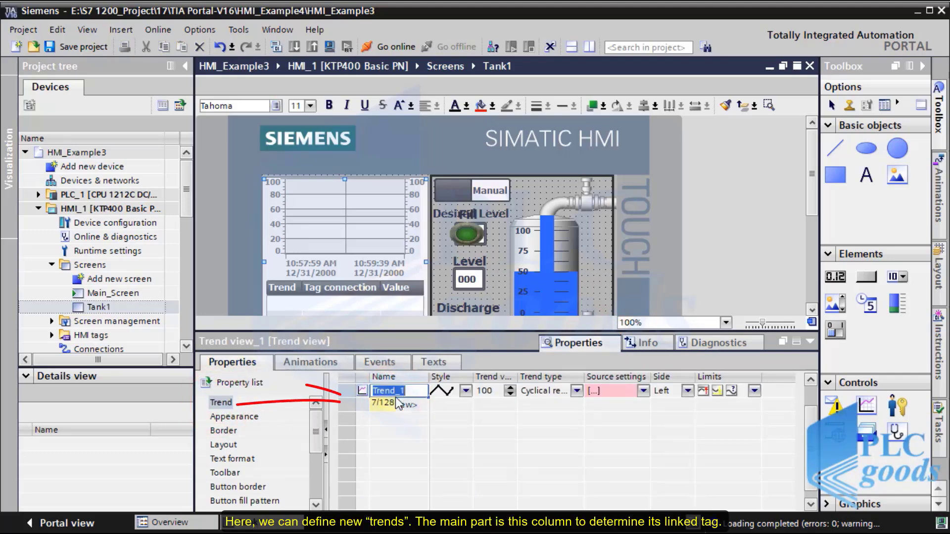
- Link the trend's data source to the PLC tag Digital_Displayer and set its cyclic time to 0.1 s
{"action": "left_click", "coordinate": [643, 391]}
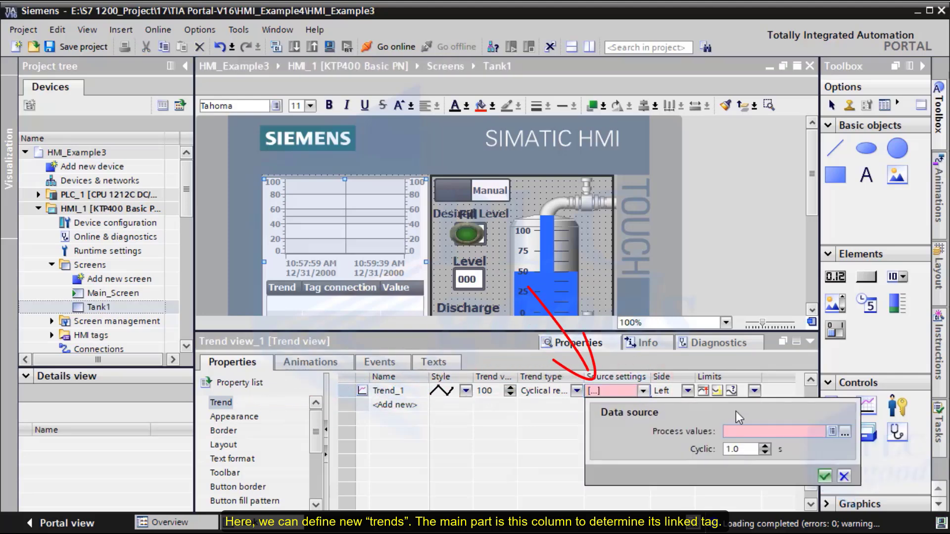
{"action": "left_click", "coordinate": [845, 432]}
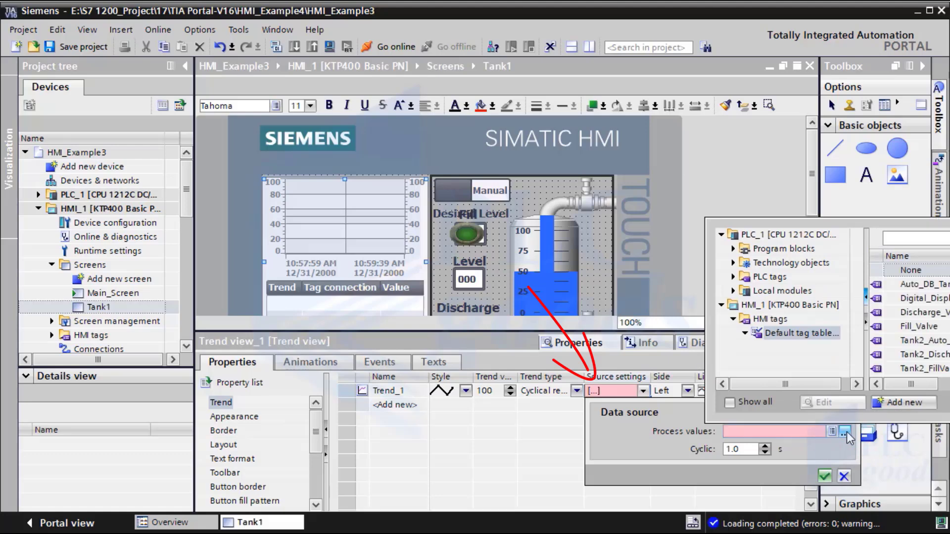
{"action": "left_click", "coordinate": [734, 278]}
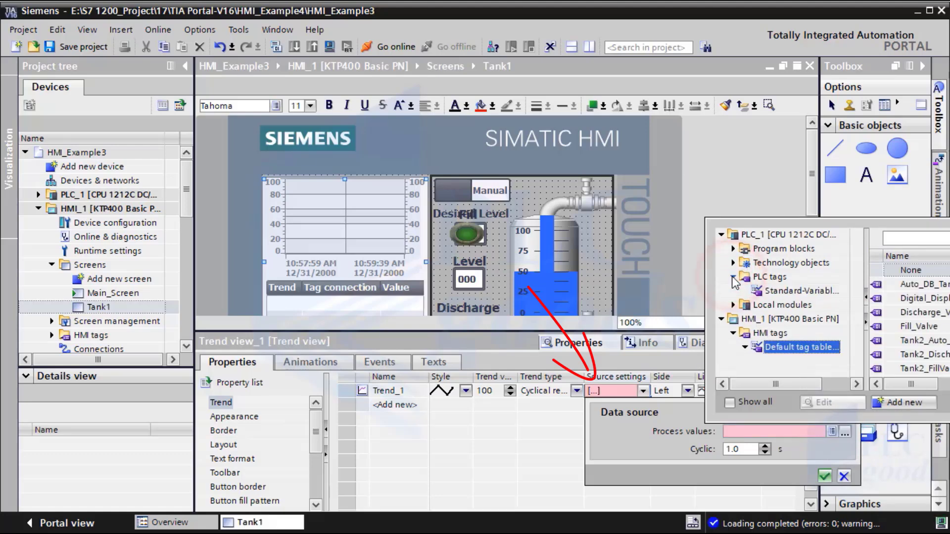
{"action": "left_click", "coordinate": [788, 291]}
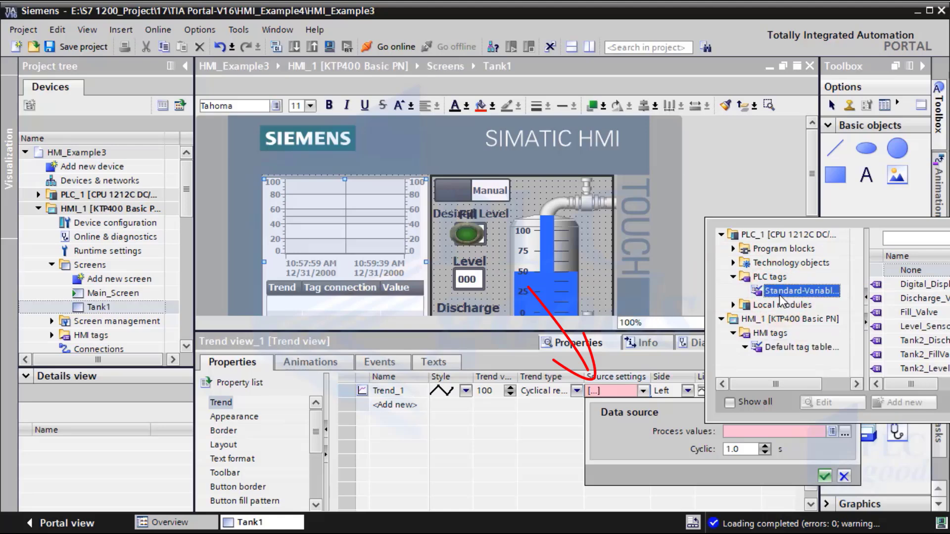
{"action": "double_click", "coordinate": [927, 284]}
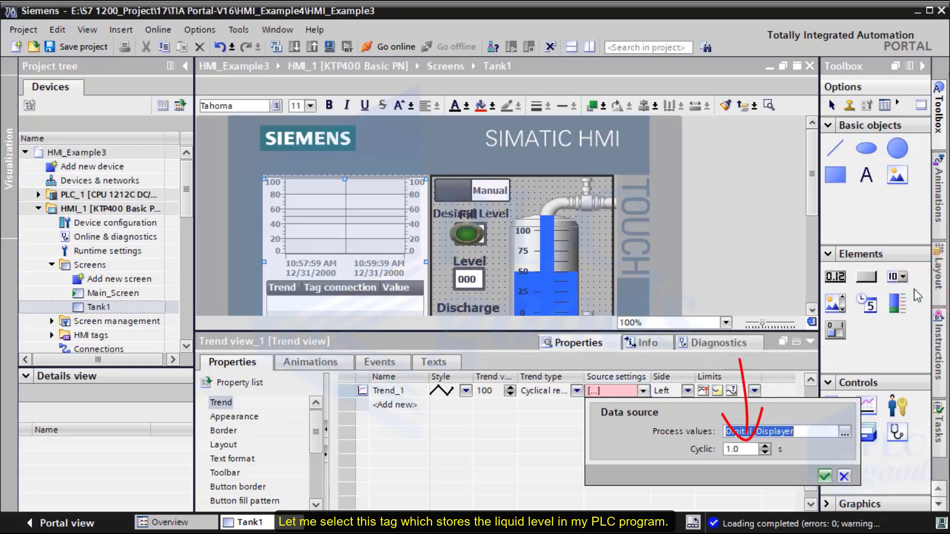
{"action": "left_click", "coordinate": [765, 452]}
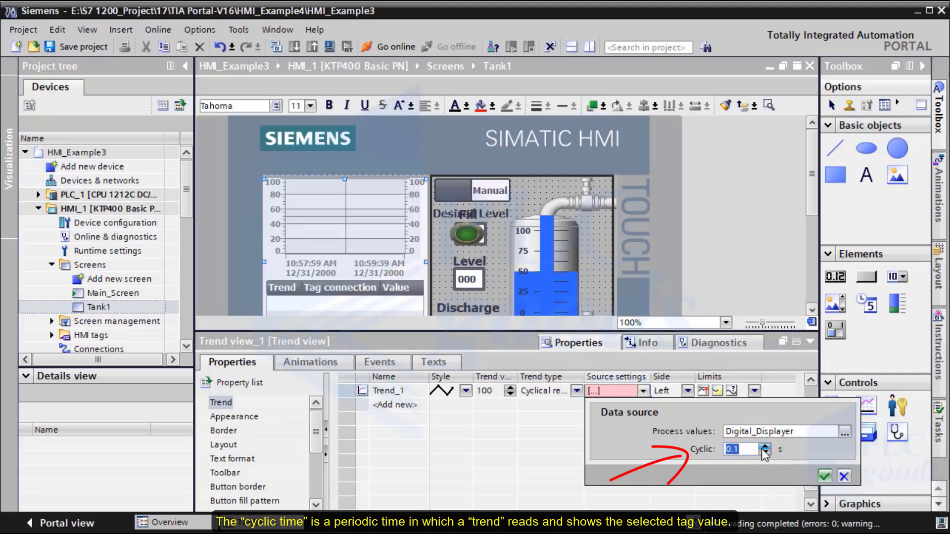
{"action": "left_click", "coordinate": [766, 447]}
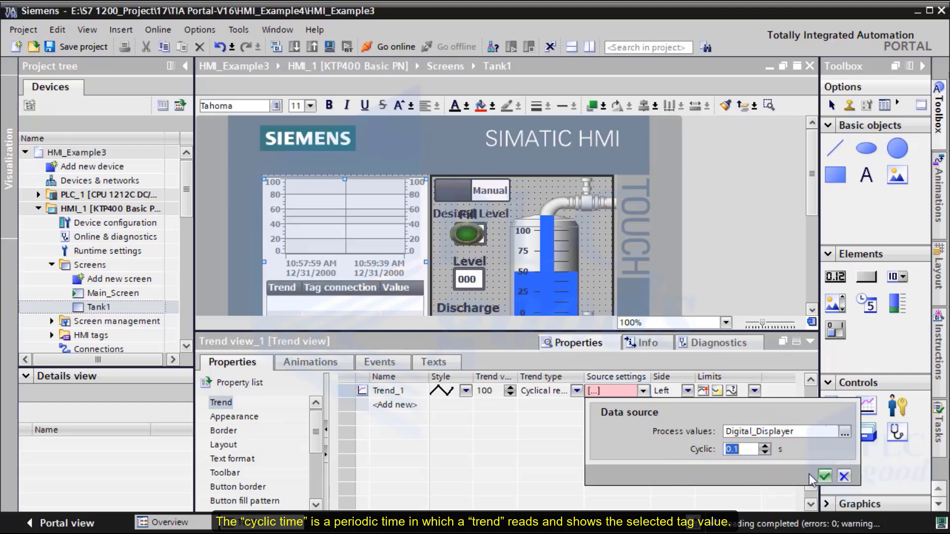
{"action": "left_click", "coordinate": [824, 477]}
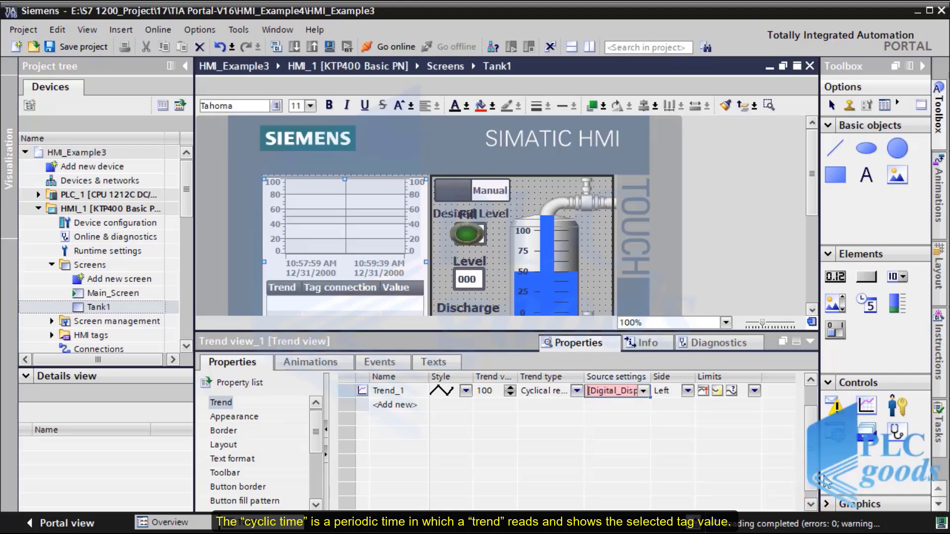
- Choose Cyclical real time as the trend type and widen the trend values column to show its full heading
{"action": "left_click", "coordinate": [576, 389]}
{"action": "left_click", "coordinate": [576, 389]}
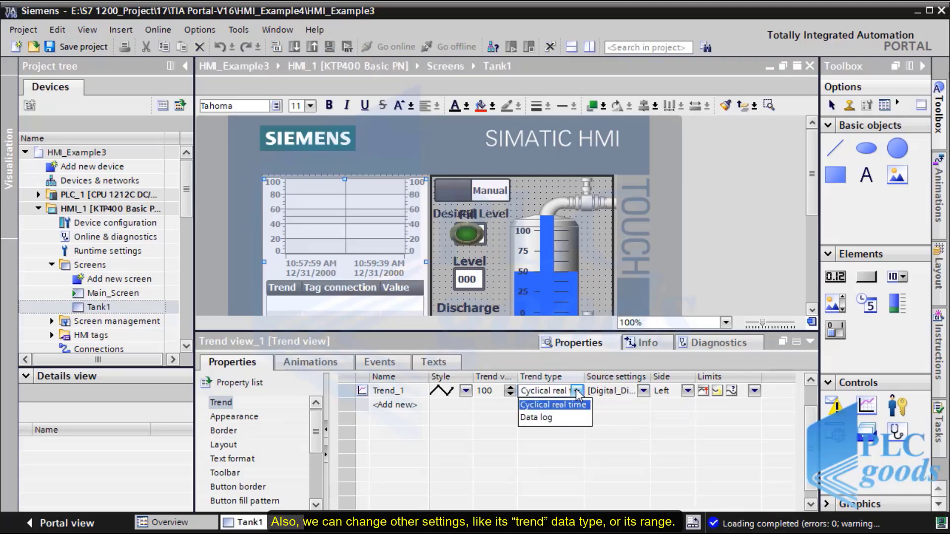
{"action": "left_click", "coordinate": [554, 405]}
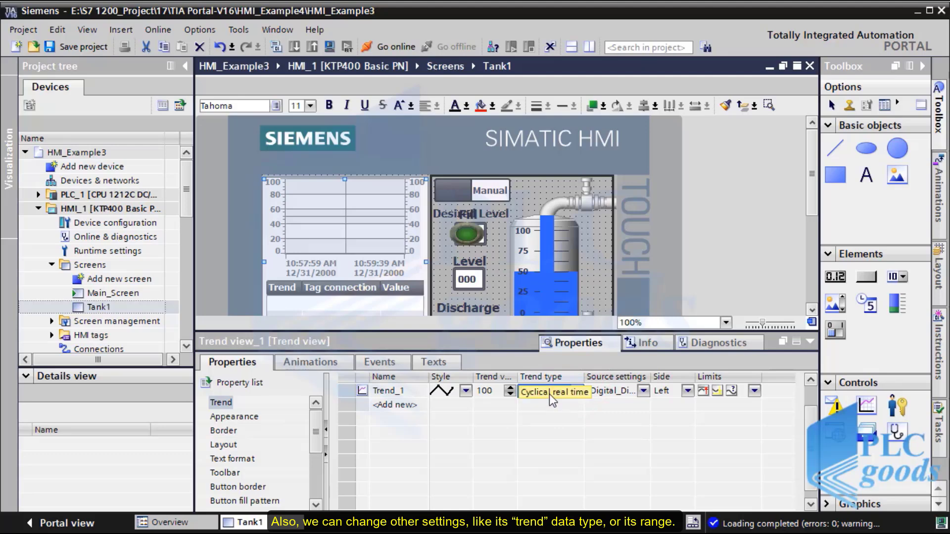
{"action": "left_click", "coordinate": [486, 392]}
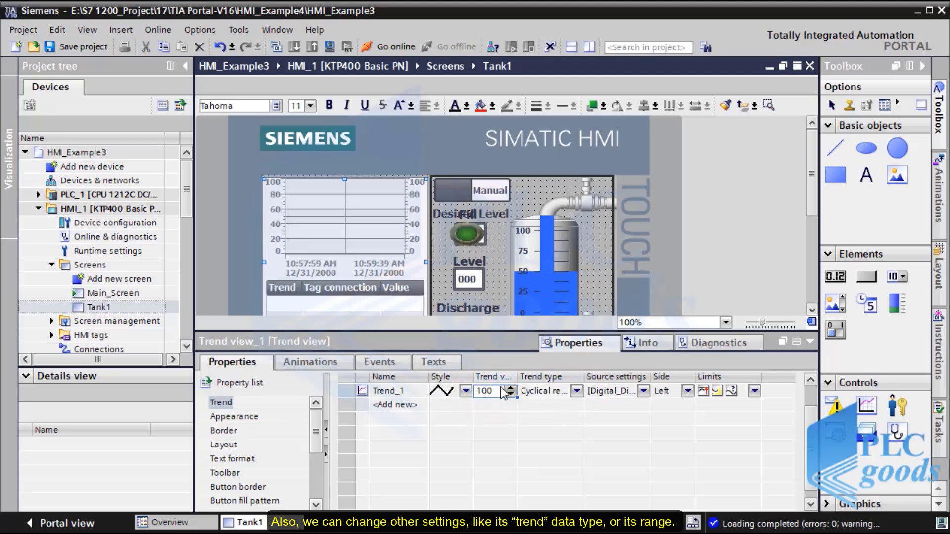
{"action": "left_click_drag", "start_coordinate": [522, 378], "coordinate": [542, 380]}
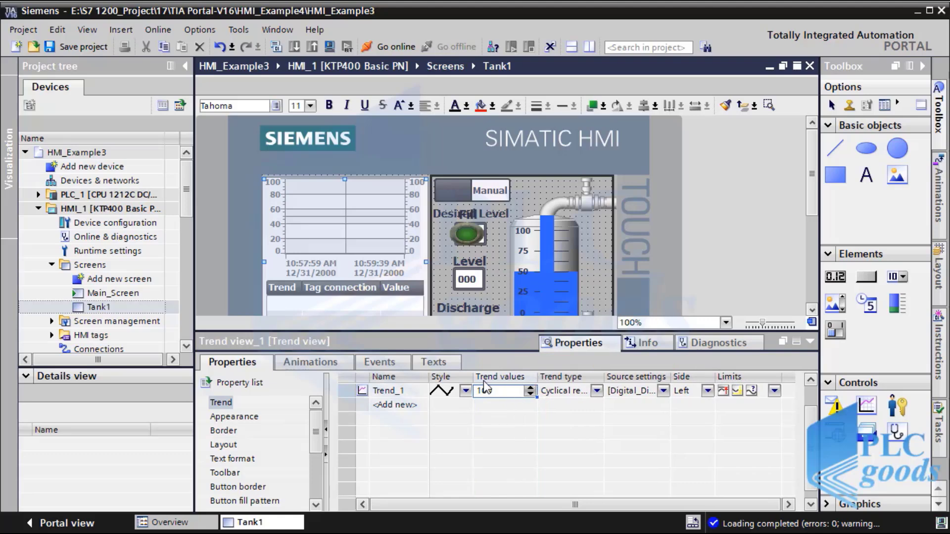
- Choose the Interpolated mode for the trend's style and apply the style settings
{"action": "left_click", "coordinate": [465, 392]}
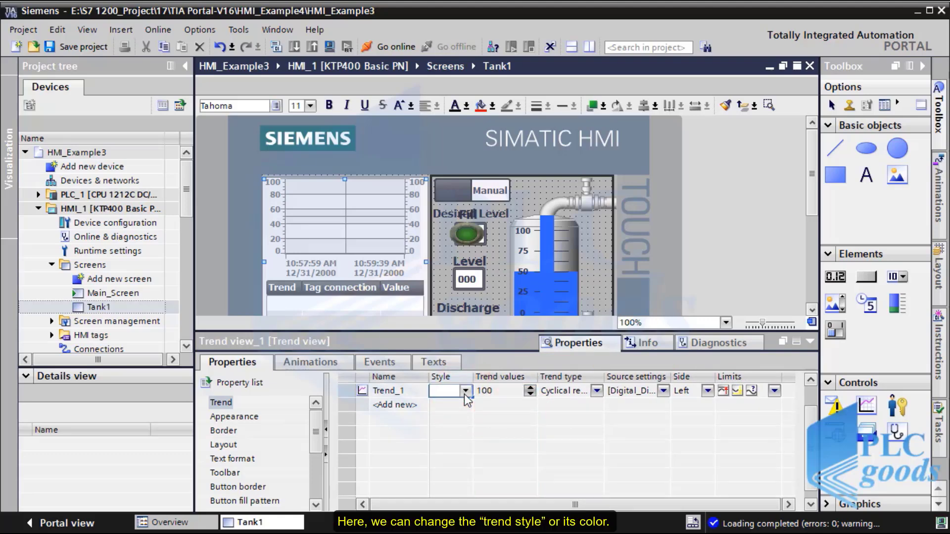
{"action": "left_click", "coordinate": [634, 432]}
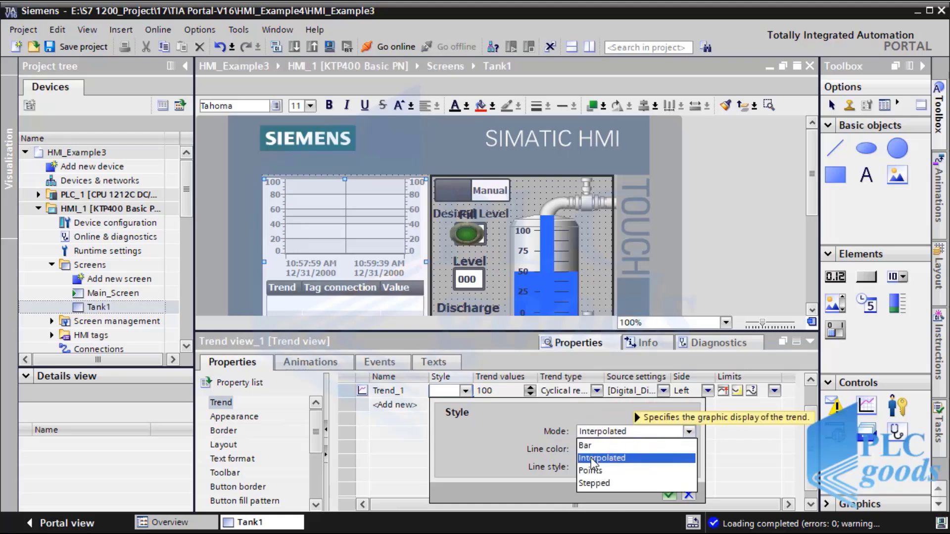
{"action": "left_click", "coordinate": [582, 422]}
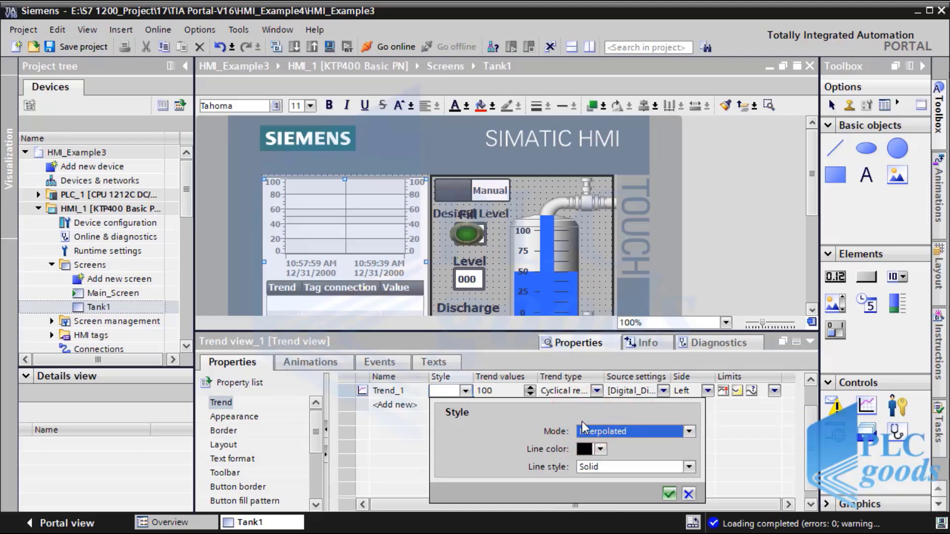
{"action": "left_click", "coordinate": [667, 494]}
{"action": "left_click", "coordinate": [440, 415]}
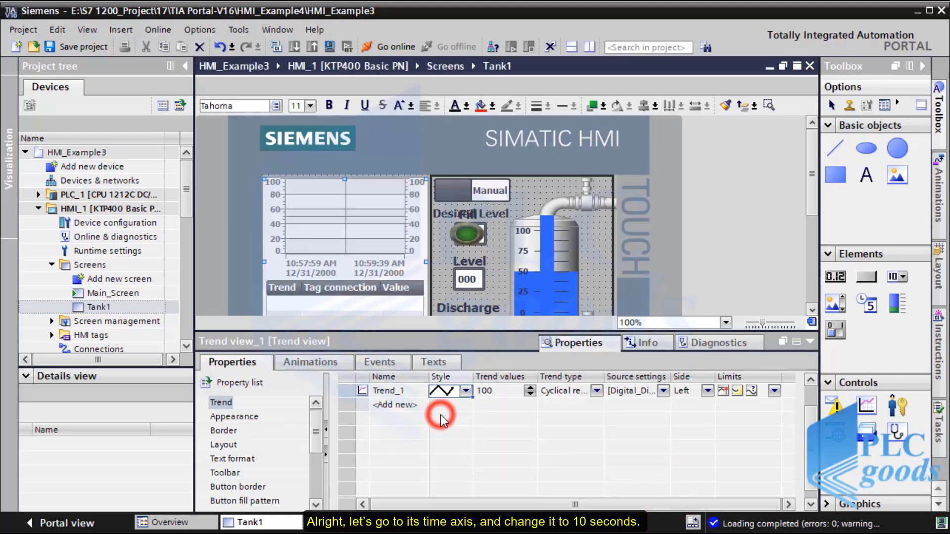
- Set the trend view's time axis interval to 10 s and its label increment to 1
{"action": "left_click", "coordinate": [316, 430]}
{"action": "left_click_drag", "start_coordinate": [316, 434], "coordinate": [322, 465]}
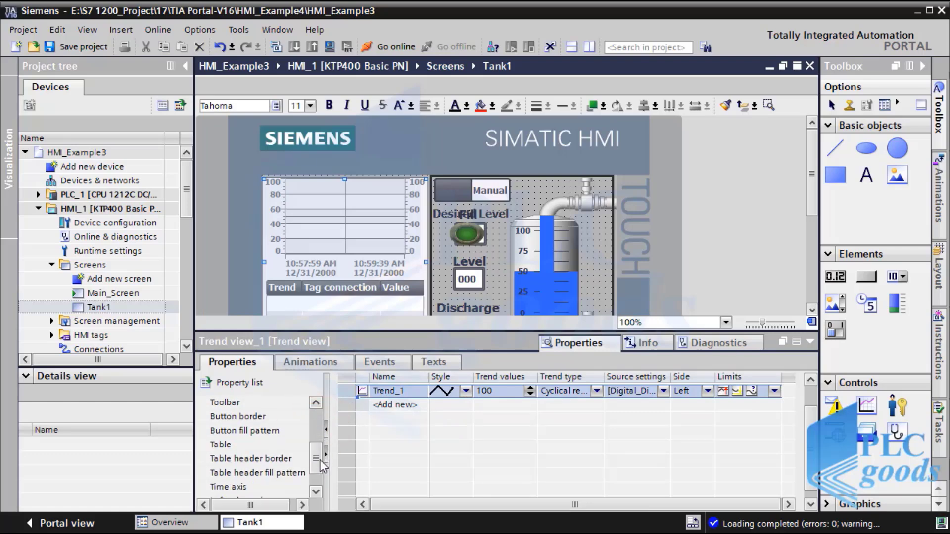
{"action": "left_click", "coordinate": [225, 488]}
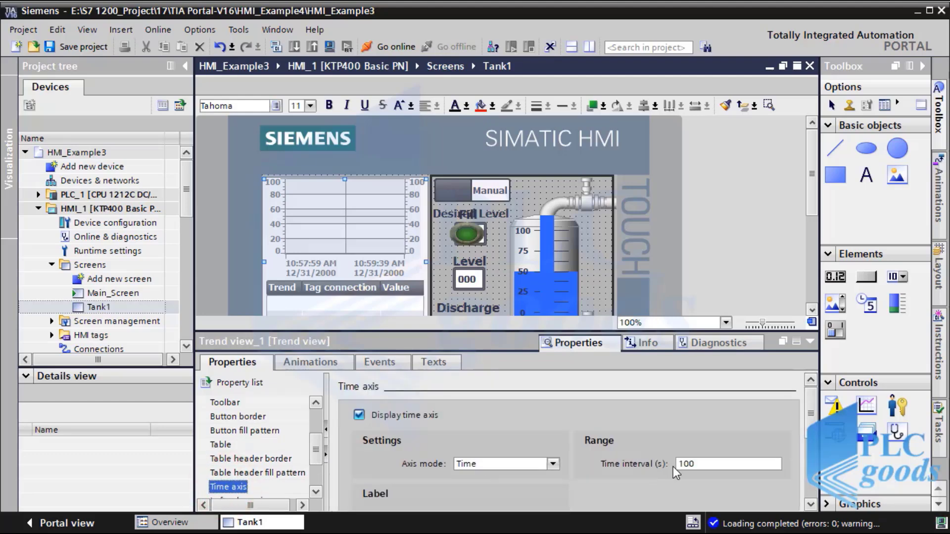
{"action": "double_click", "coordinate": [683, 464]}
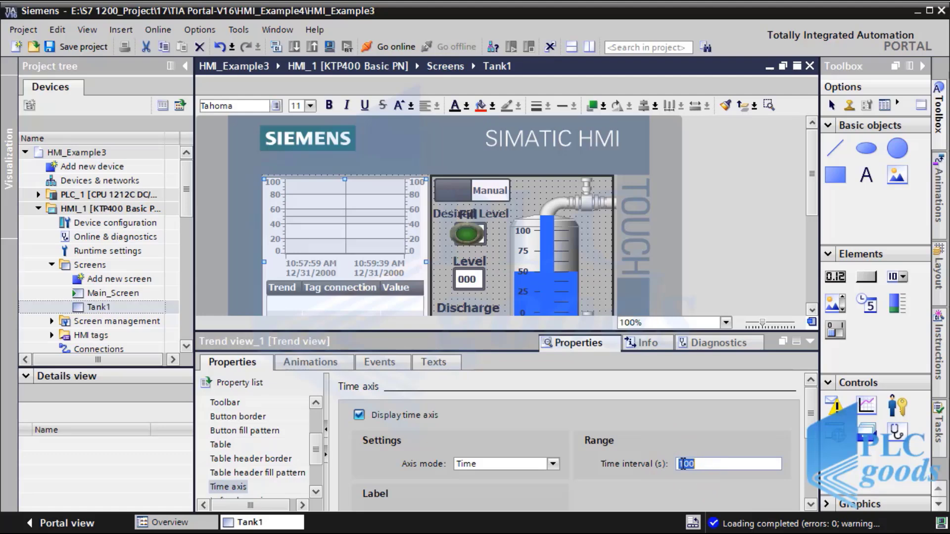
{"action": "type", "text": "10"}
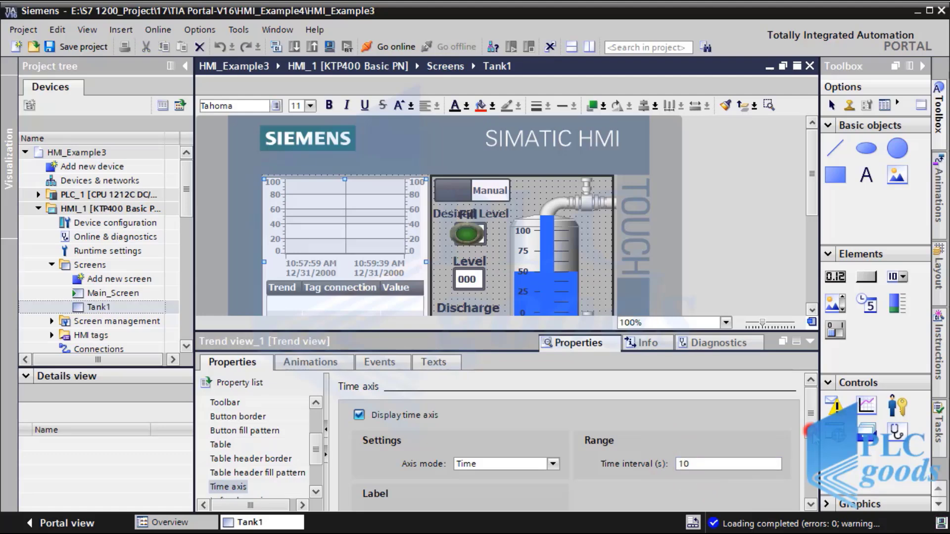
{"action": "scroll", "coordinate": [812, 446], "scroll_direction": "down", "scroll_amount": 3}
{"action": "scroll", "coordinate": [813, 446], "scroll_direction": "down", "scroll_amount": 1}
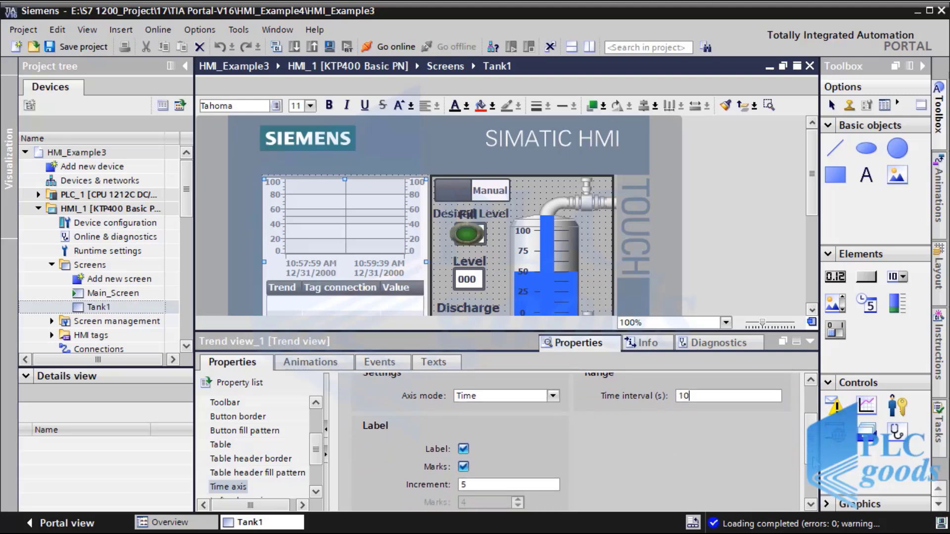
{"action": "left_click", "coordinate": [473, 483]}
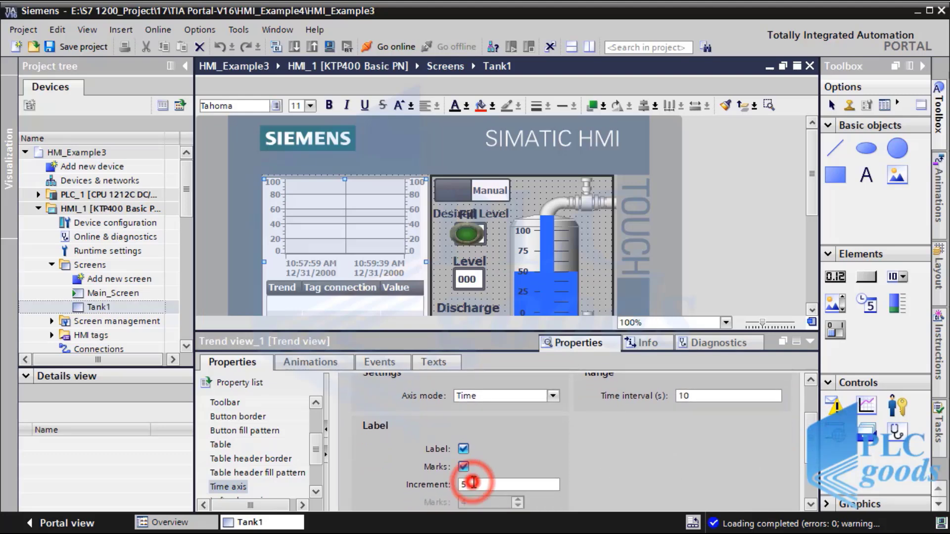
{"action": "type", "text": "1"}
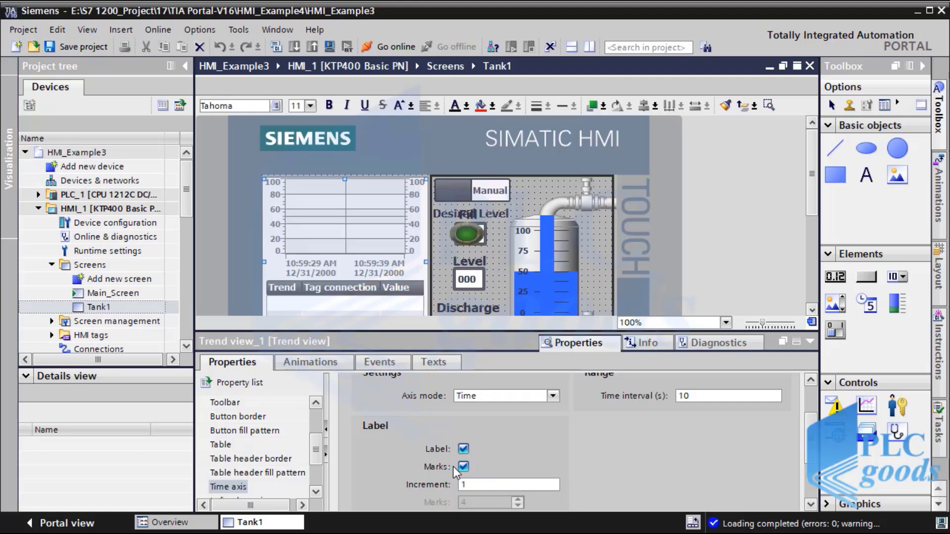
- Save the project and start the HMI simulation
{"action": "left_click", "coordinate": [76, 52]}
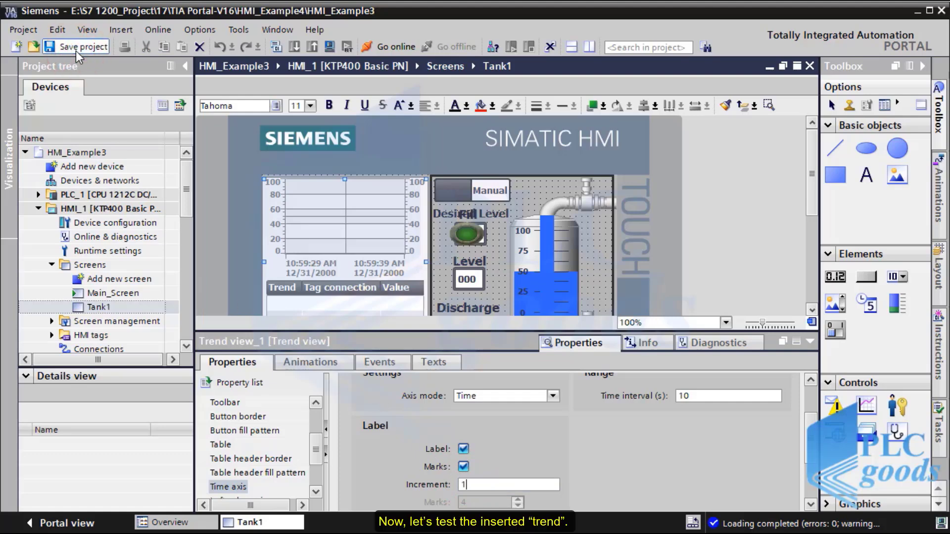
{"action": "left_click", "coordinate": [330, 47]}
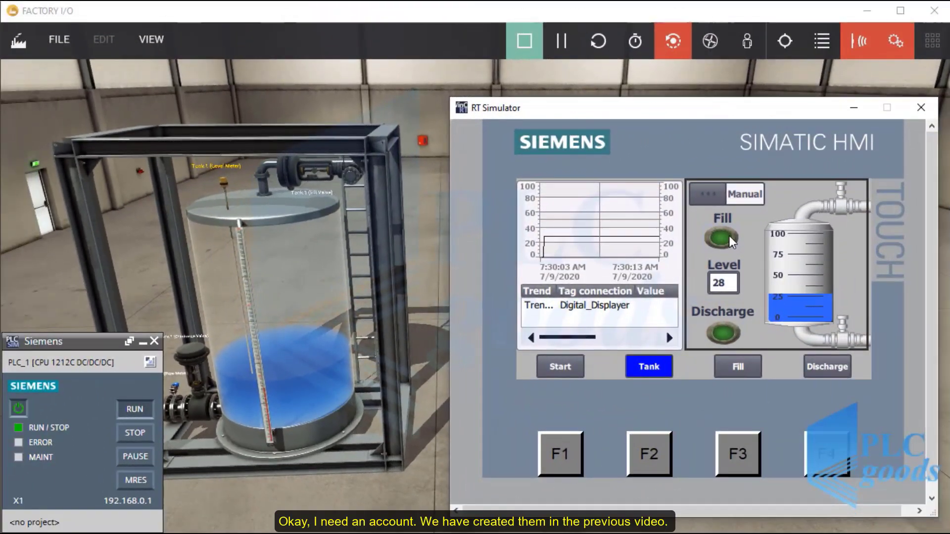
- Request filling on the Tank HMI screen and log in with the account's user name and password
{"action": "left_click", "coordinate": [726, 236]}
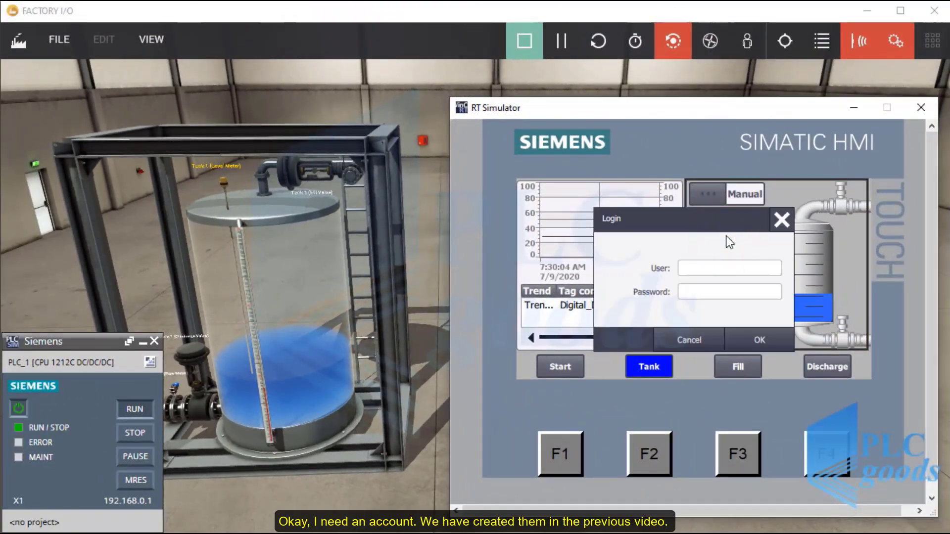
{"action": "left_click", "coordinate": [686, 270]}
{"action": "type", "text": "reza"}
{"action": "left_click", "coordinate": [843, 334]}
{"action": "left_click", "coordinate": [734, 292]}
{"action": "type", "text": "***"}
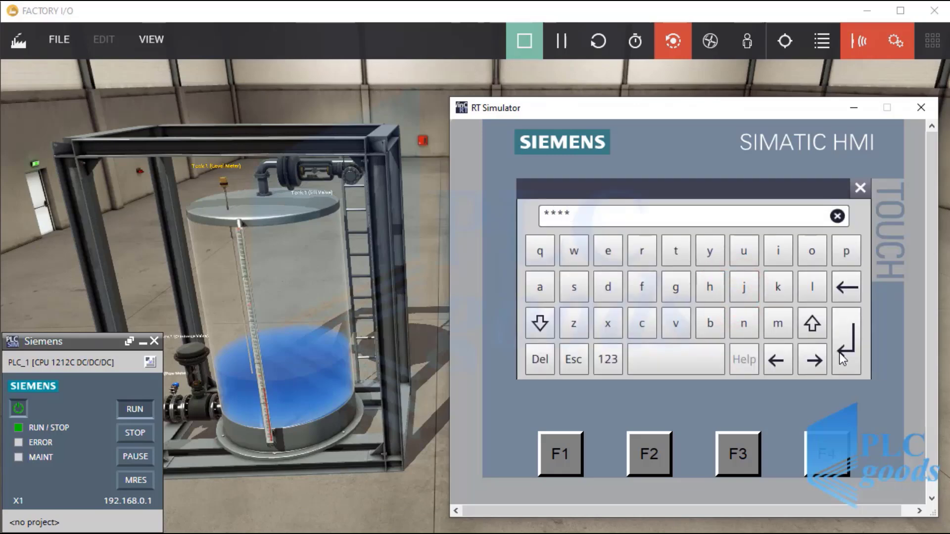
{"action": "type", "text": "*"}
{"action": "left_click", "coordinate": [842, 359]}
{"action": "left_click", "coordinate": [770, 343]}
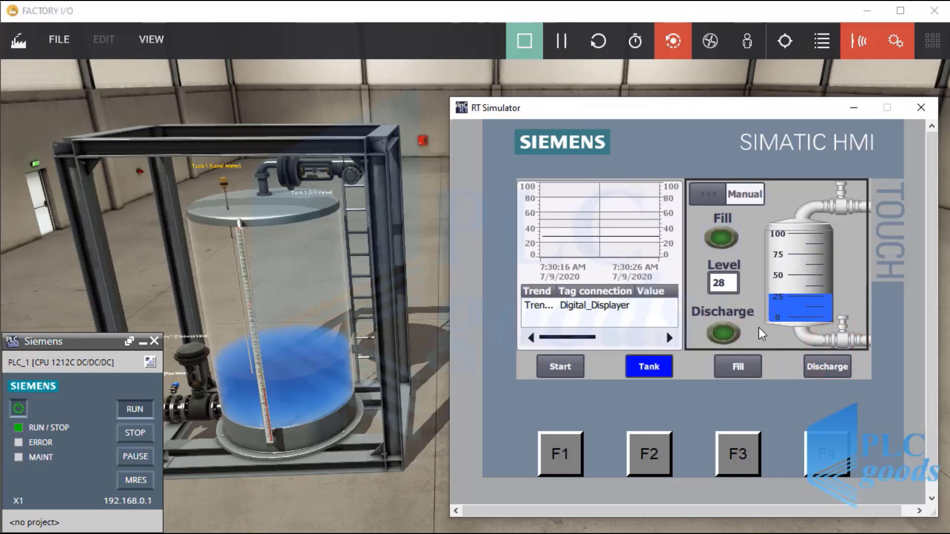
- Test the real-time trend by filling the tank and discharging it from the HMI screen
{"action": "left_click", "coordinate": [724, 239]}
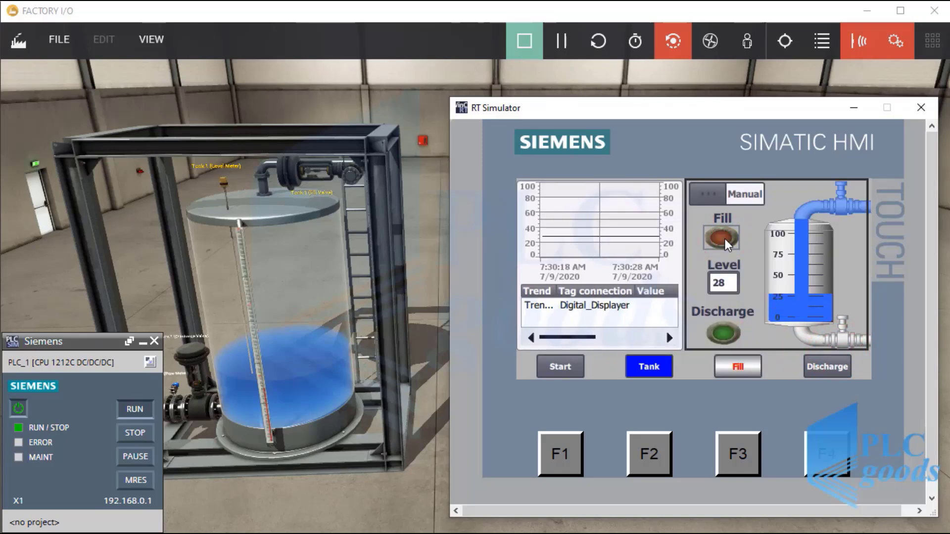
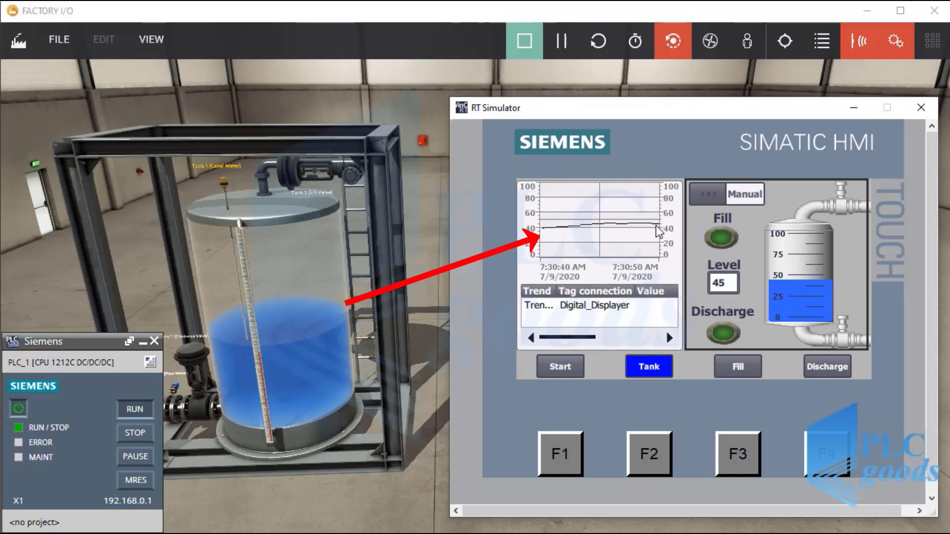
{"action": "left_click", "coordinate": [725, 334]}
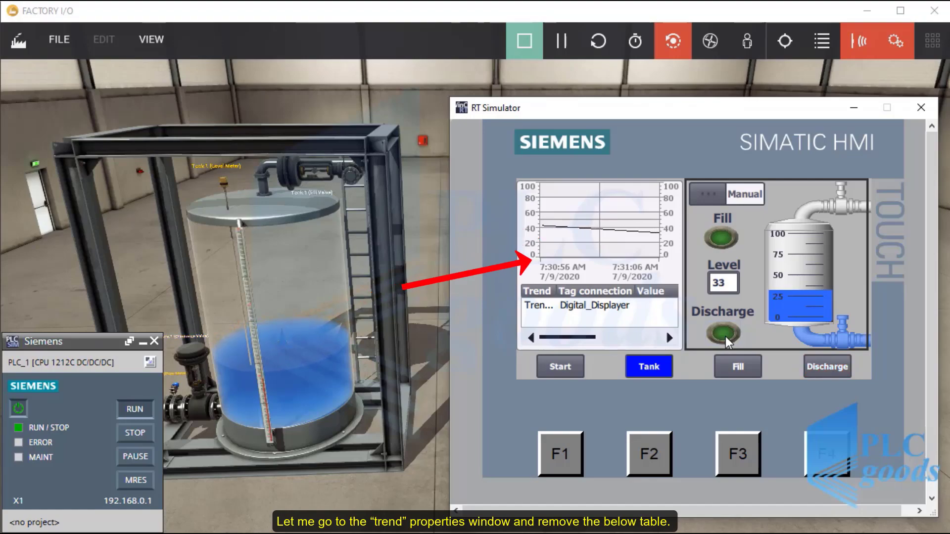
- Switch to TIA Portal and turn off the table display in the trend view's properties
{"action": "key", "text": "alt+Tab"}
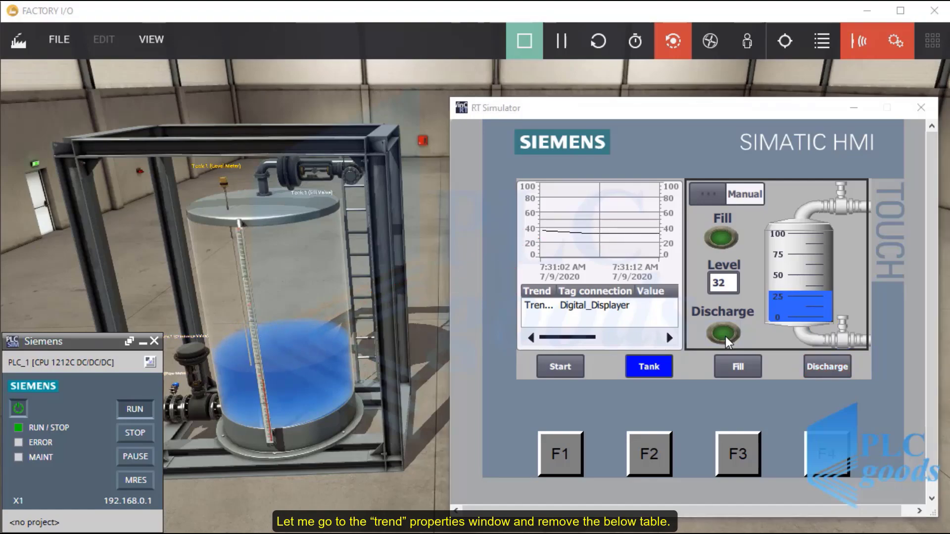
{"action": "key", "text": "alt+Tab"}
{"action": "key", "text": "alt+Tab"}
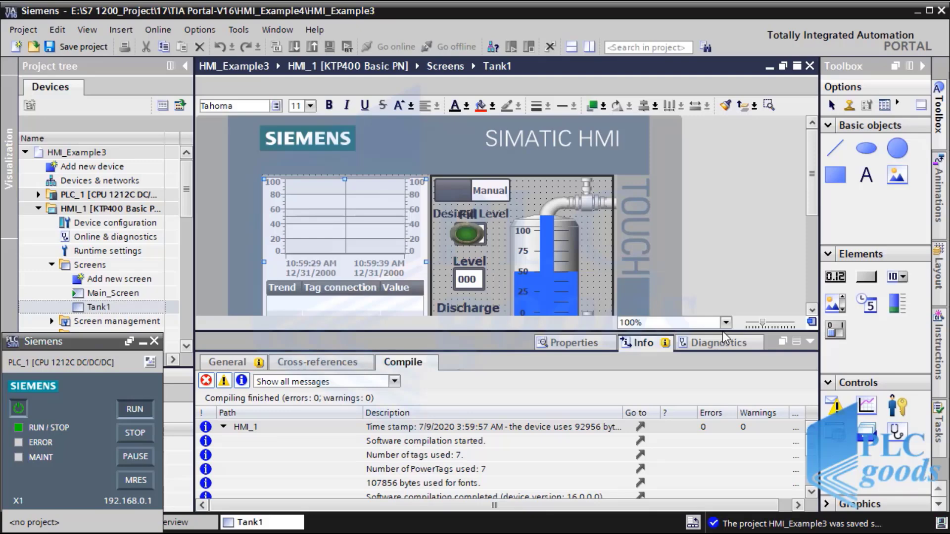
{"action": "left_click", "coordinate": [580, 345]}
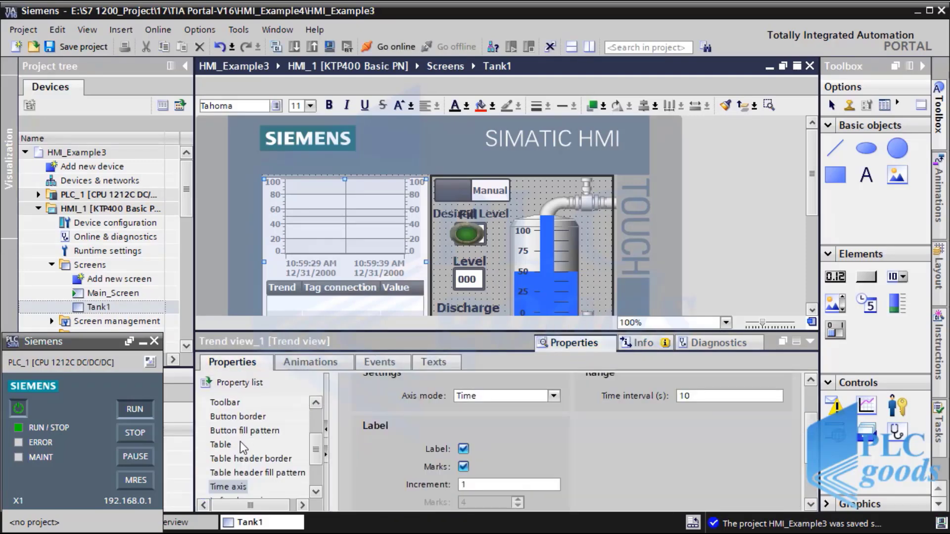
{"action": "left_click", "coordinate": [221, 445]}
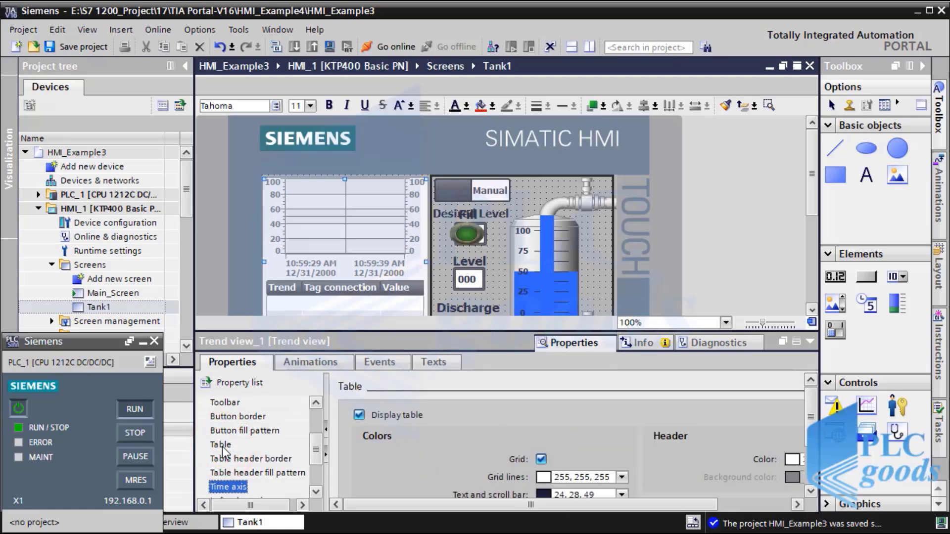
{"action": "left_click", "coordinate": [359, 415]}
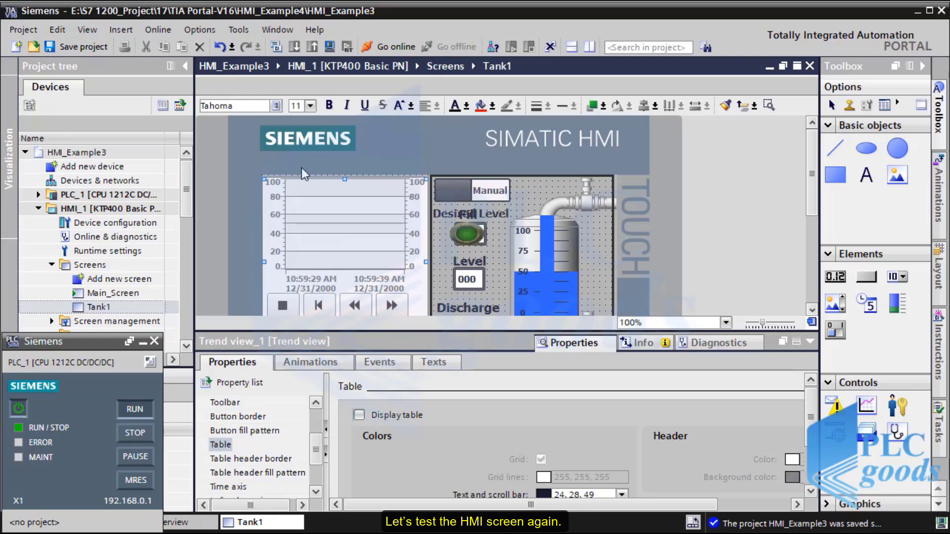
- Restart the HMI simulation with the modified trend view and bring the RT Simulator window to the front
{"action": "left_click", "coordinate": [337, 44]}
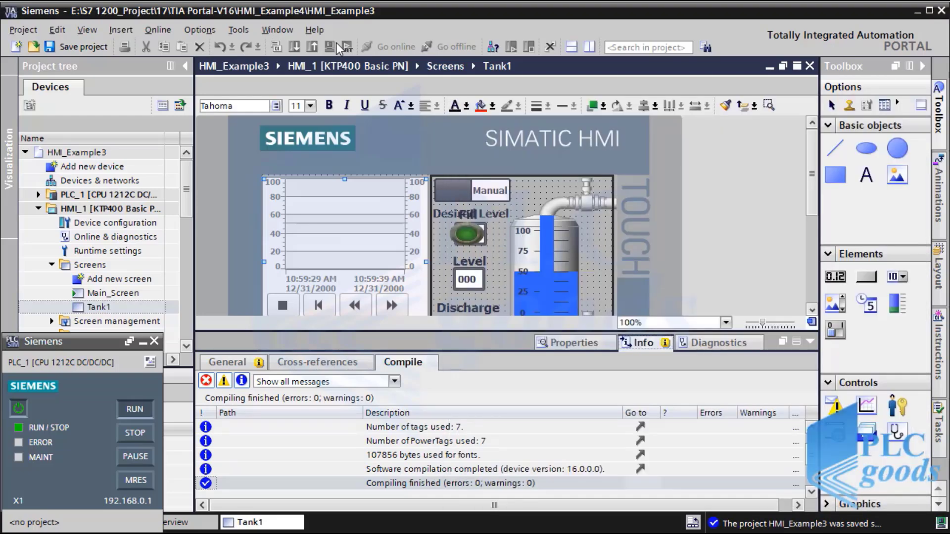
{"action": "key", "text": "alt+Tab"}
{"action": "key", "text": "alt+Tab"}
{"action": "key", "text": "alt+Tab"}
{"action": "key", "text": "alt+Tab"}
{"action": "key", "text": "alt+Tab"}
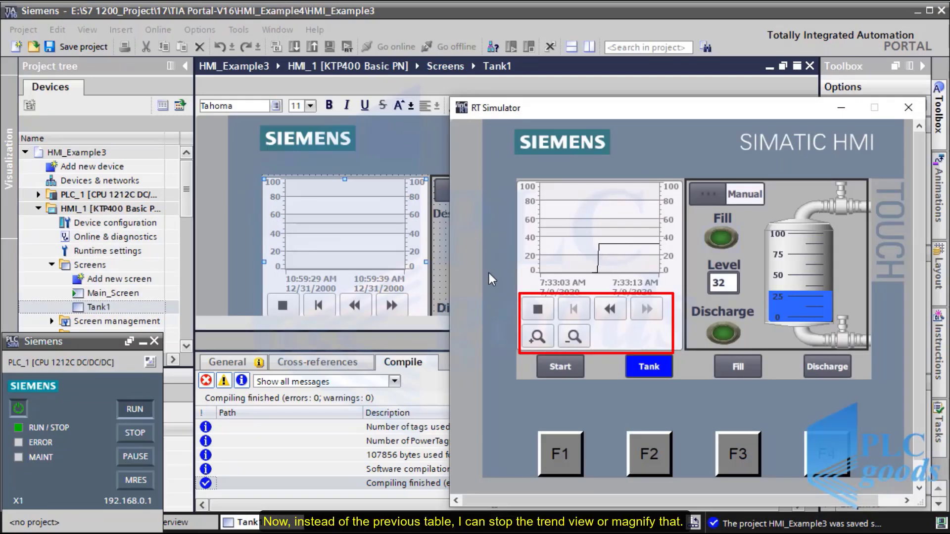
- Try the zoom in, zoom out and stop controls of the trend view in the running simulation
{"action": "left_click", "coordinate": [537, 338]}
{"action": "left_click", "coordinate": [580, 337]}
{"action": "left_click", "coordinate": [580, 337]}
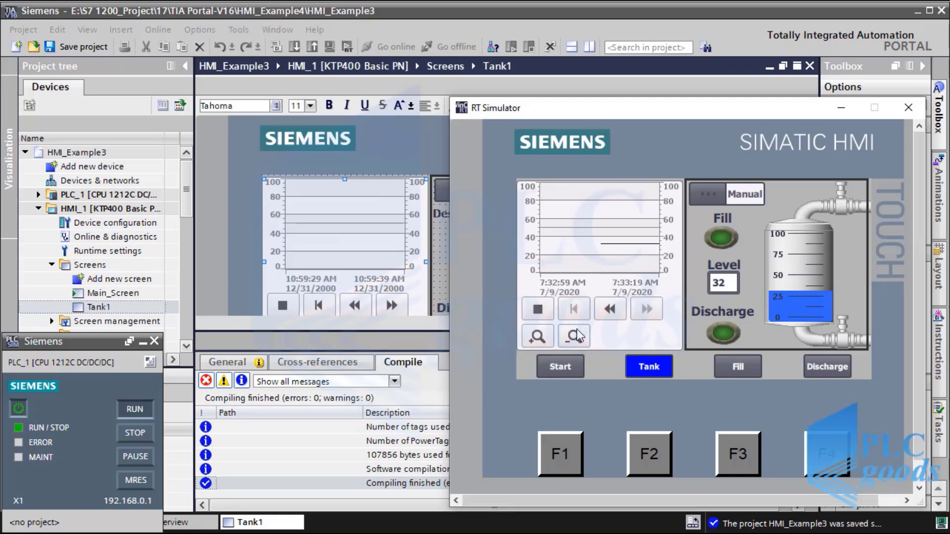
{"action": "left_click", "coordinate": [537, 310]}
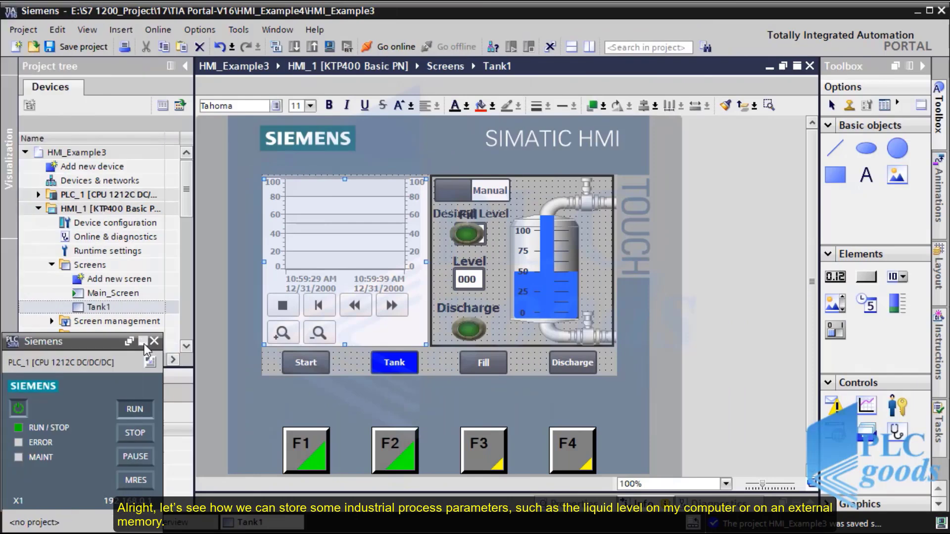
- Minimize the PLC simulator window and open the Historical data editor of HMI_1
{"action": "left_click", "coordinate": [143, 342]}
{"action": "left_click", "coordinate": [188, 346]}
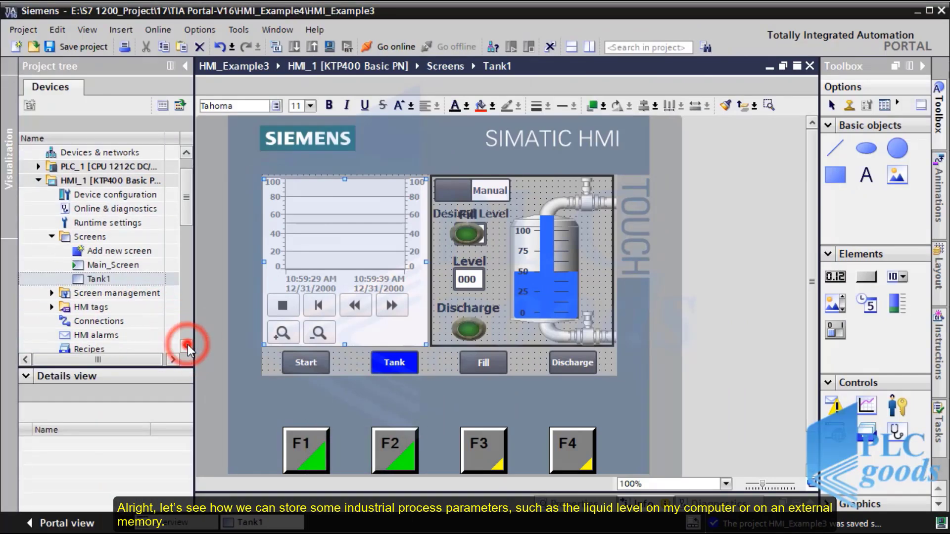
{"action": "left_click", "coordinate": [188, 345]}
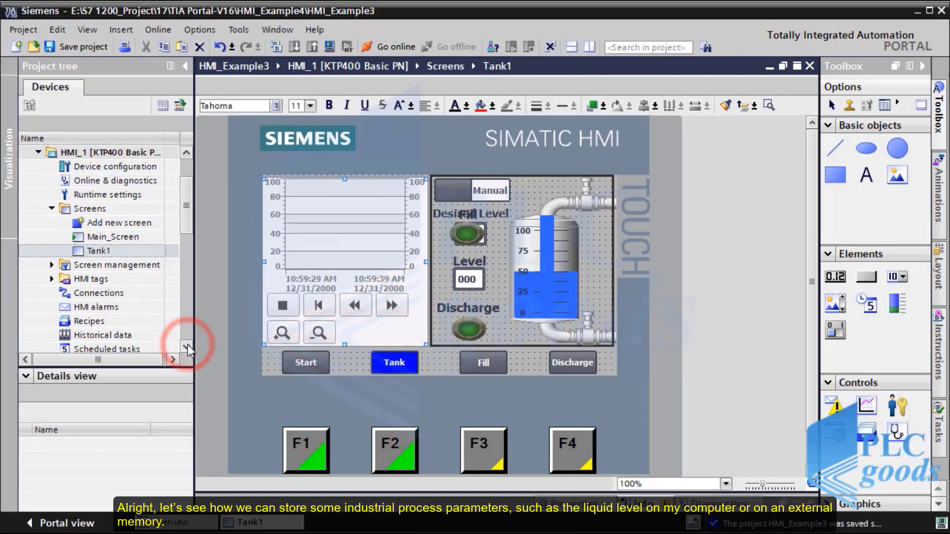
{"action": "left_click", "coordinate": [118, 336]}
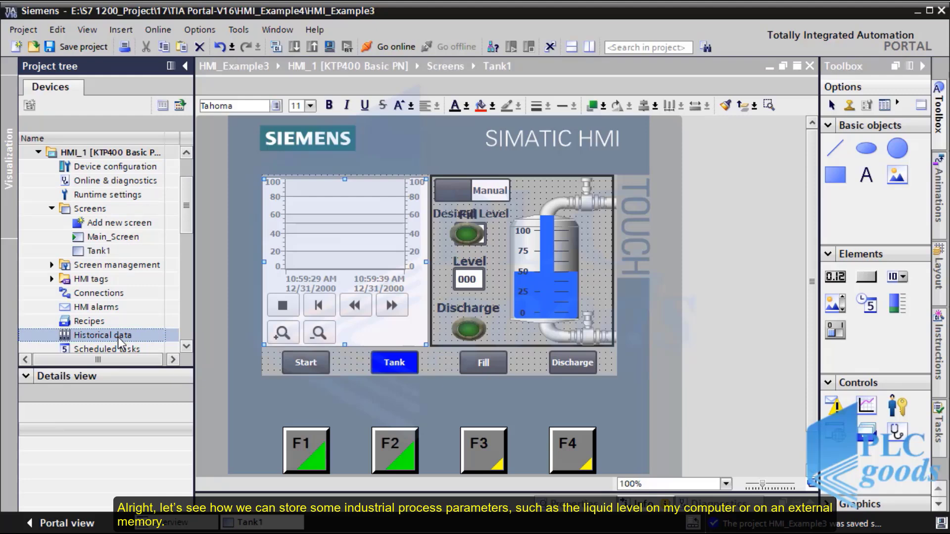
{"action": "double_click", "coordinate": [118, 336]}
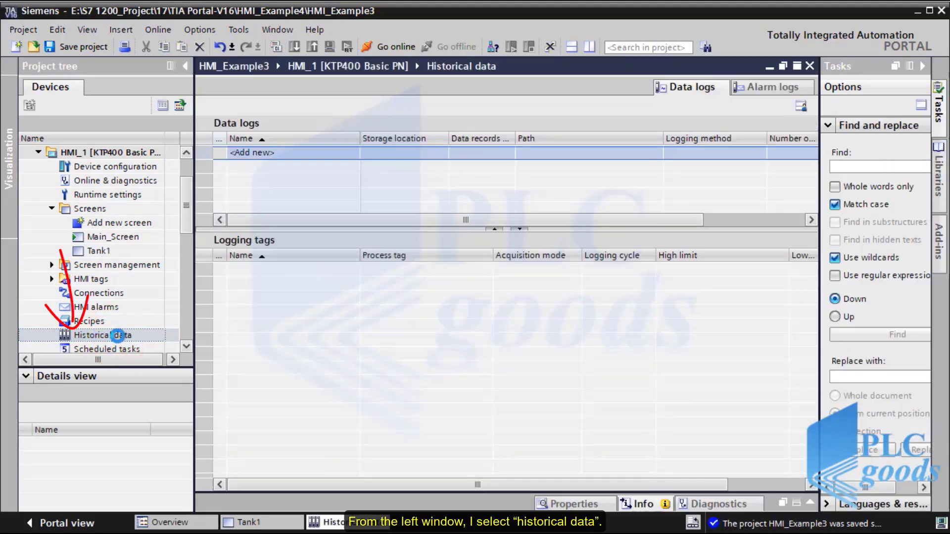
- Add a new data log and name it Tank-Data-Logs
{"action": "double_click", "coordinate": [305, 150]}
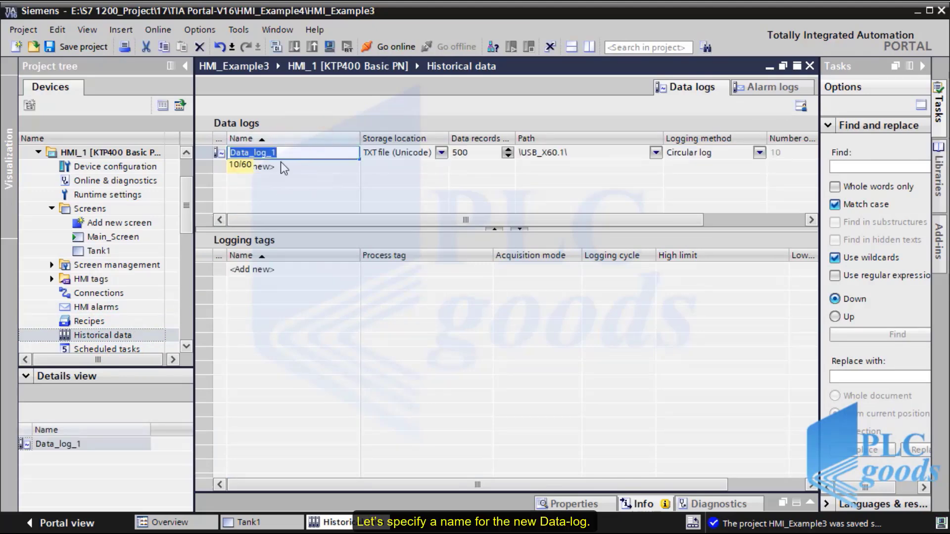
{"action": "key", "text": "BackSpace"}
{"action": "type", "text": "Tank-Data"}
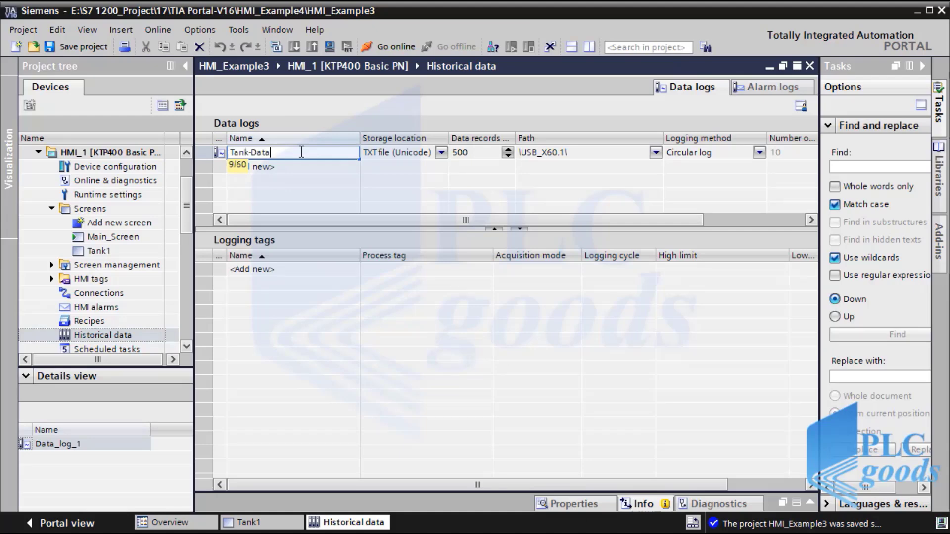
{"action": "type", "text": "-Logs"}
{"action": "key", "text": "Return"}
- Review the data log's storage location, record count, path, runtime-start logging and restart handling options, widening the runtime-start column to show its full heading
{"action": "left_click", "coordinate": [406, 154]}
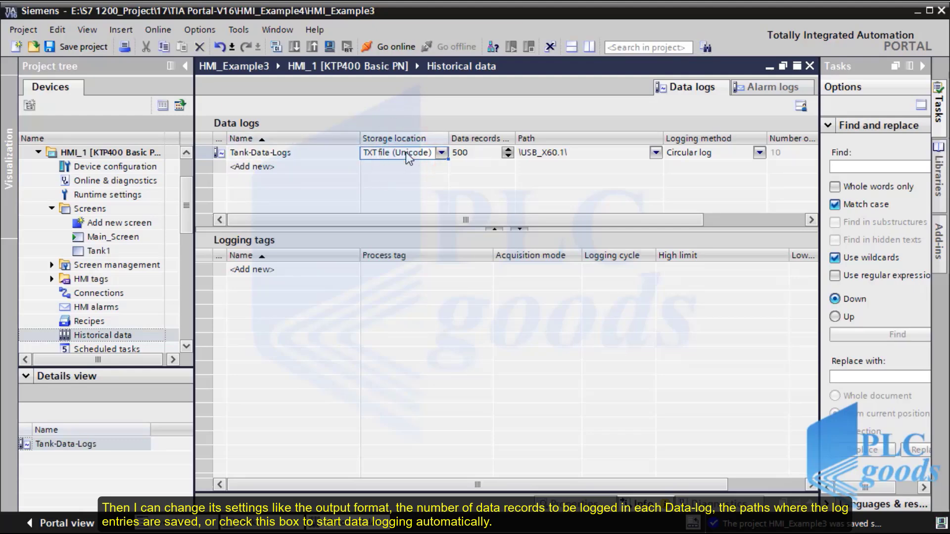
{"action": "left_click", "coordinate": [482, 153]}
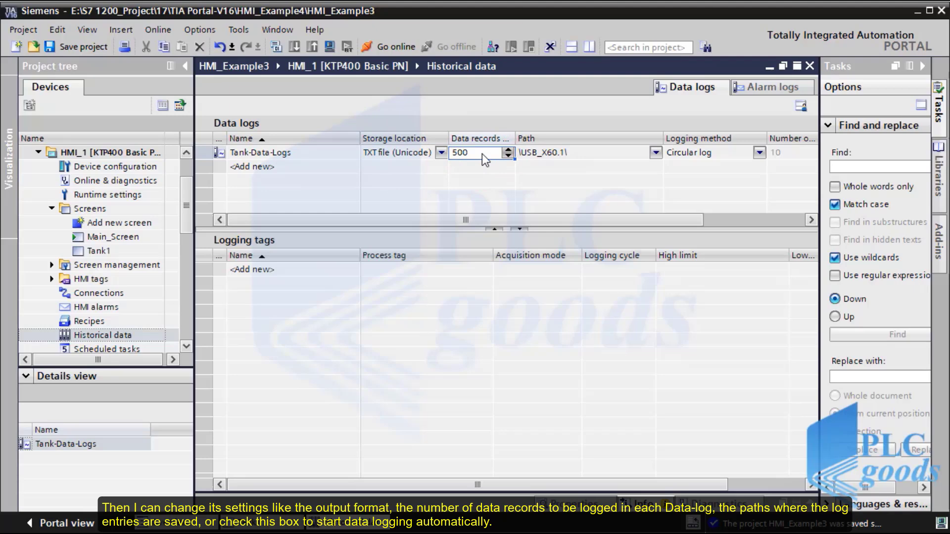
{"action": "left_click", "coordinate": [553, 155]}
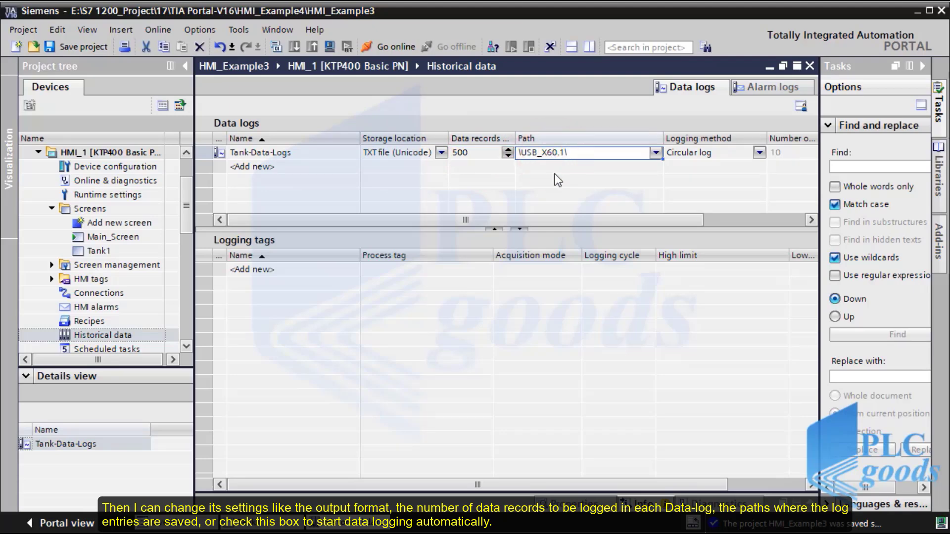
{"action": "left_click_drag", "start_coordinate": [535, 221], "coordinate": [625, 224]}
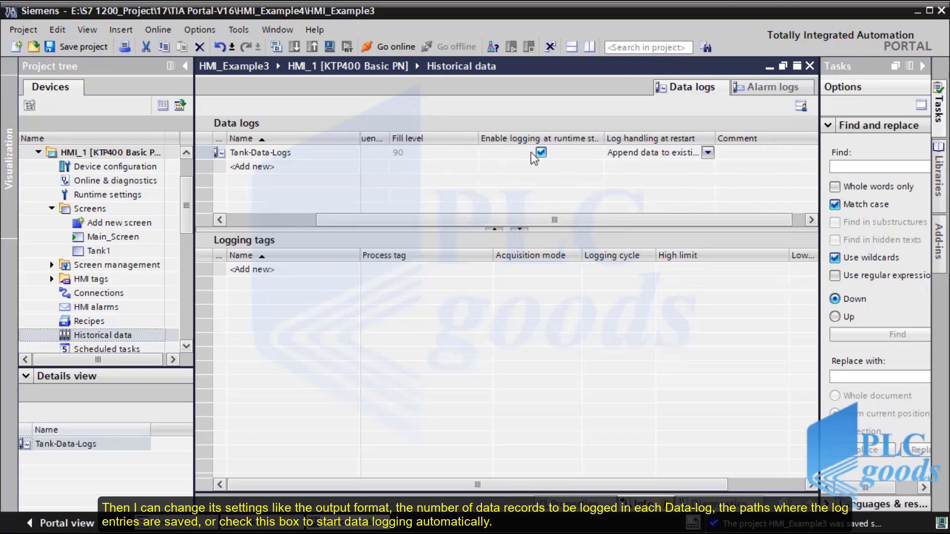
{"action": "left_click_drag", "start_coordinate": [604, 140], "coordinate": [630, 138]}
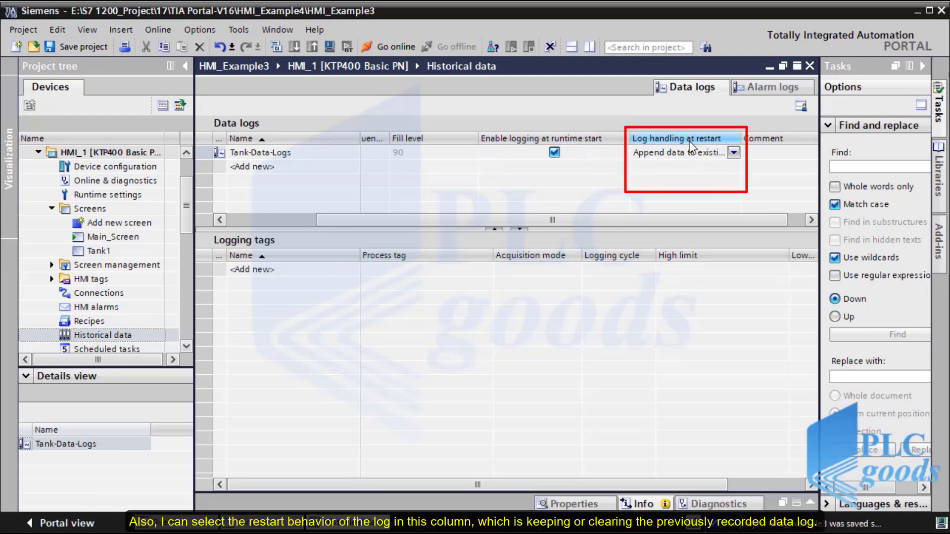
{"action": "left_click", "coordinate": [738, 152]}
{"action": "left_click", "coordinate": [738, 152]}
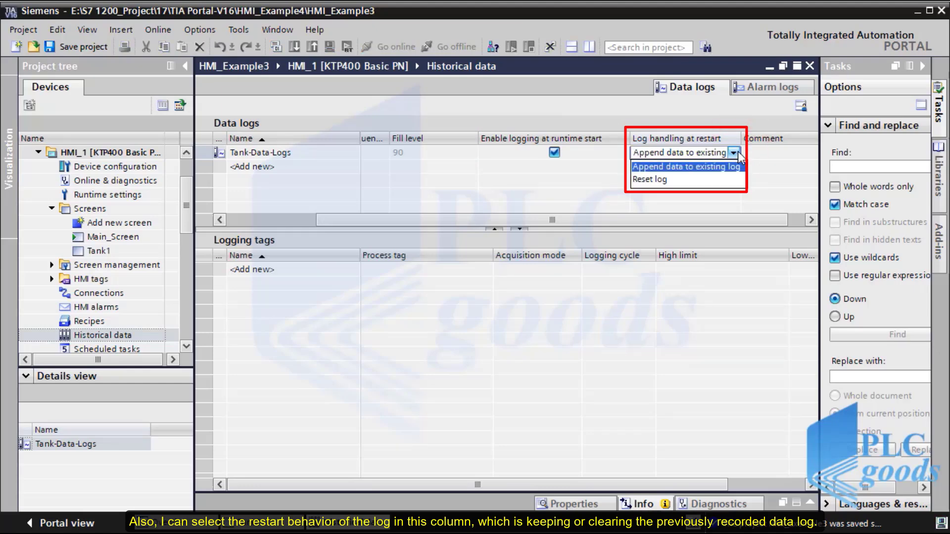
{"action": "left_click", "coordinate": [738, 153]}
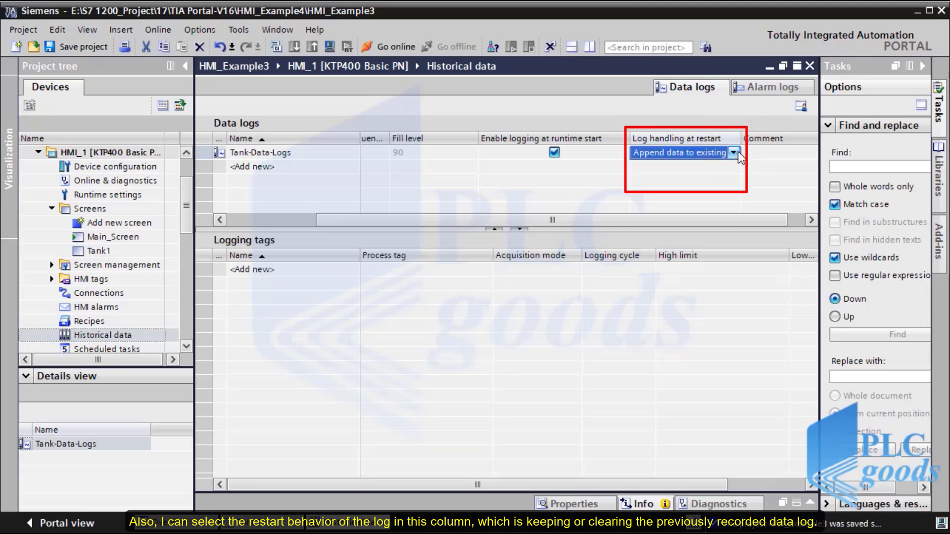
- Add a logging tag to the data log and name it Tank_Level
{"action": "left_click", "coordinate": [256, 274]}
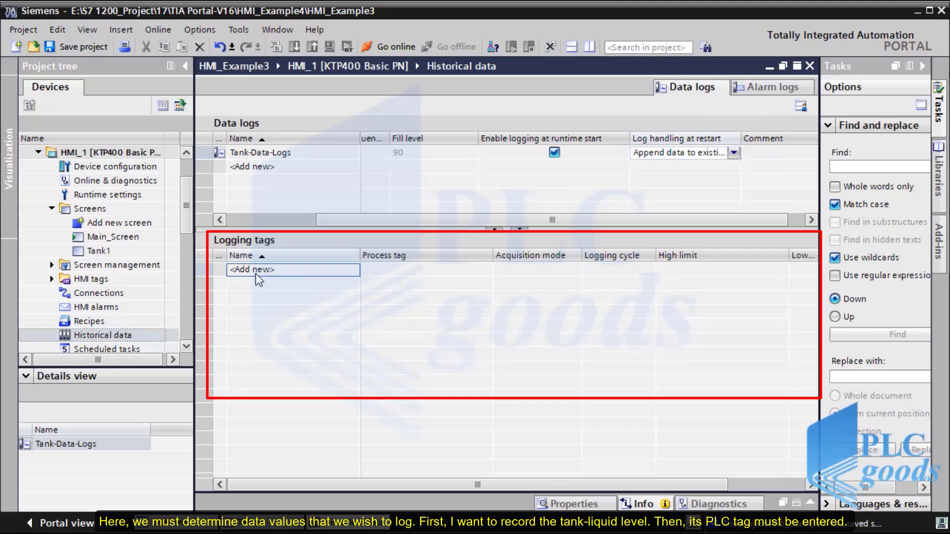
{"action": "left_click", "coordinate": [256, 274]}
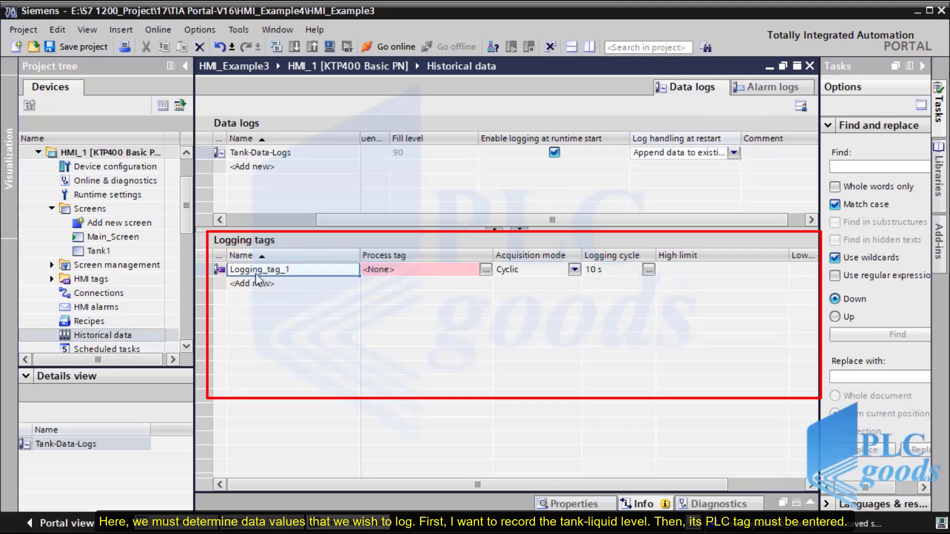
{"action": "double_click", "coordinate": [257, 272]}
{"action": "type", "text": "Ta"}
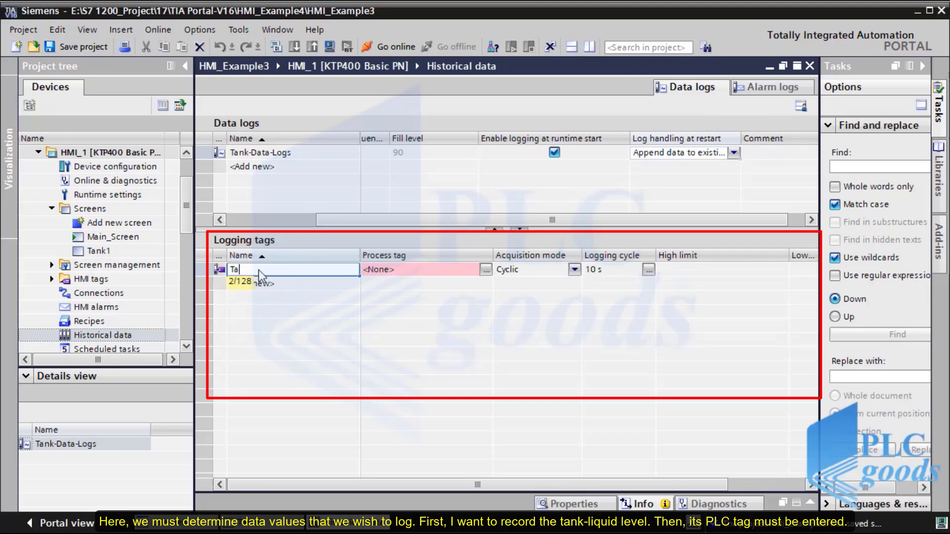
{"action": "type", "text": "nk_Level"}
- Assign the PLC tag Digital_Displayer as the process tag of the Tank_Level logging tag
{"action": "left_click", "coordinate": [387, 271]}
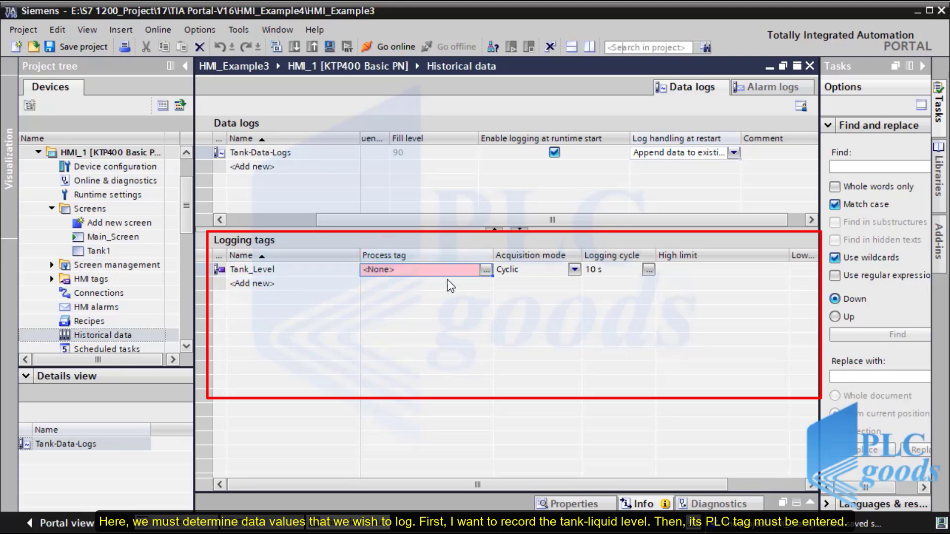
{"action": "left_click", "coordinate": [487, 270]}
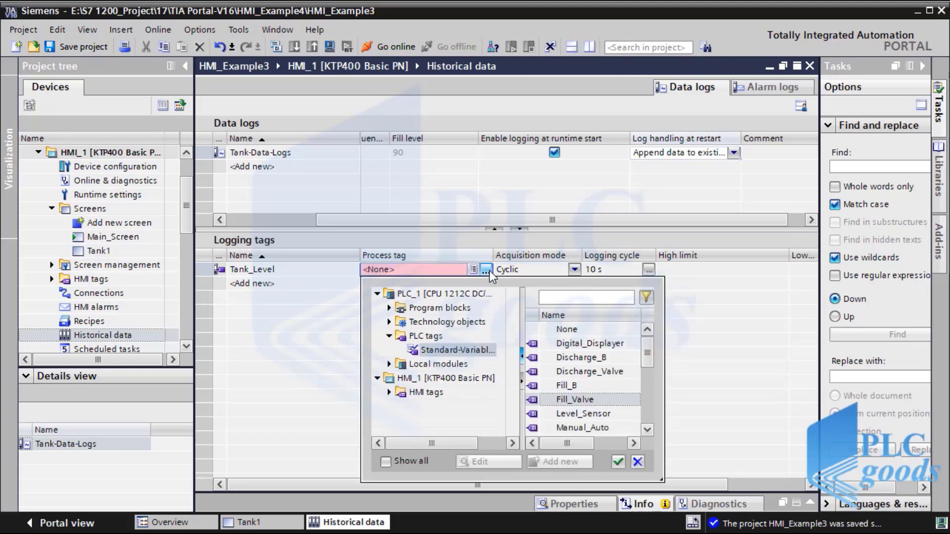
{"action": "double_click", "coordinate": [567, 344]}
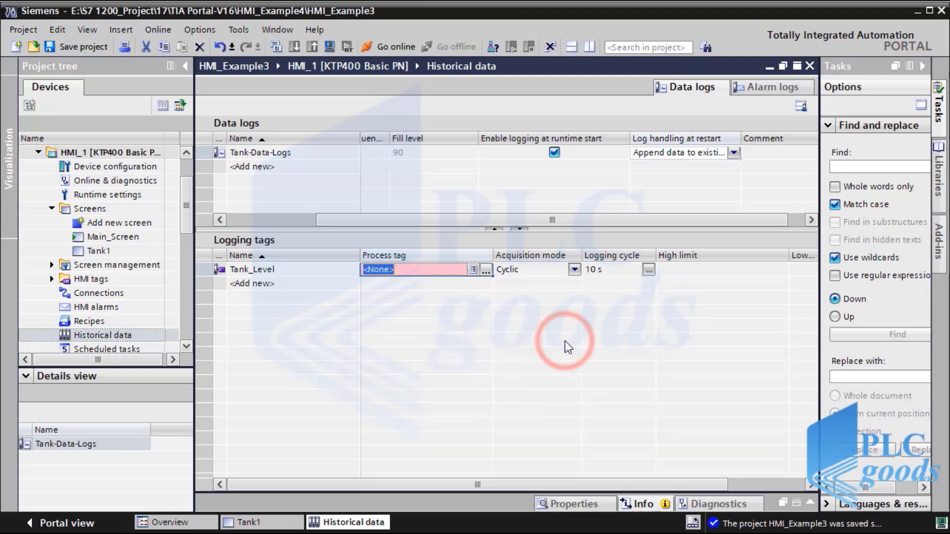
- Set the logging cycle of the Tank_Level logging tag to 5 s
{"action": "left_click", "coordinate": [645, 270]}
{"action": "left_click", "coordinate": [648, 272]}
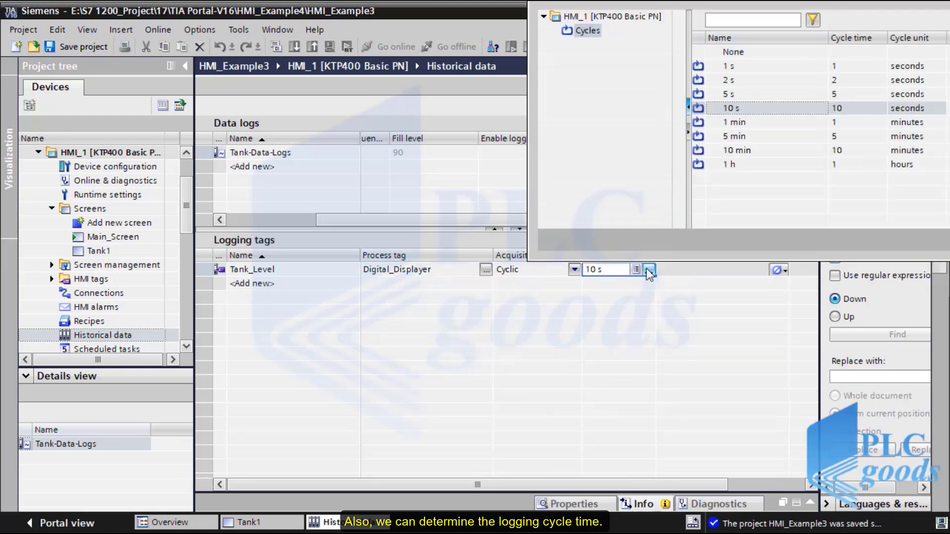
{"action": "double_click", "coordinate": [728, 94]}
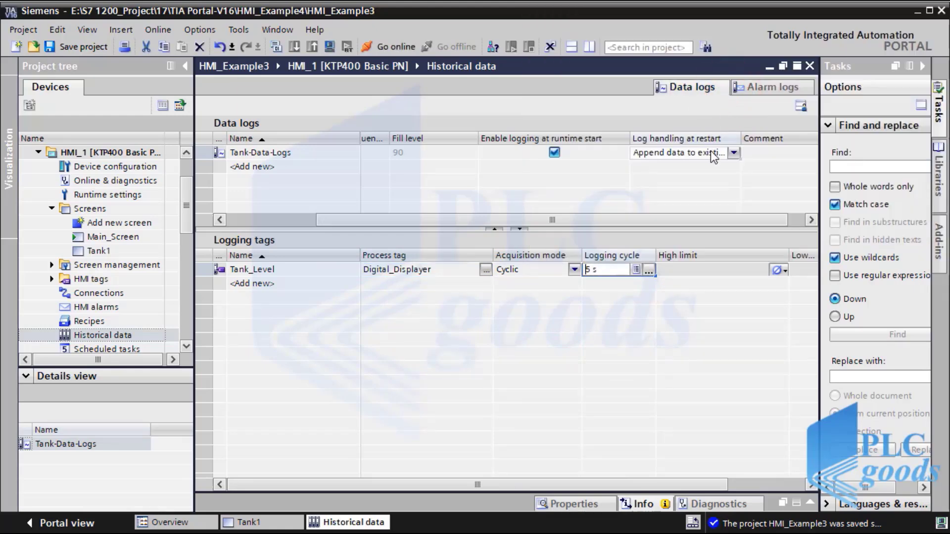
- Define the high limit of the Tank_Level logging tag as a constant of 100
{"action": "left_click_drag", "start_coordinate": [693, 486], "coordinate": [746, 484]}
{"action": "left_click", "coordinate": [472, 267]}
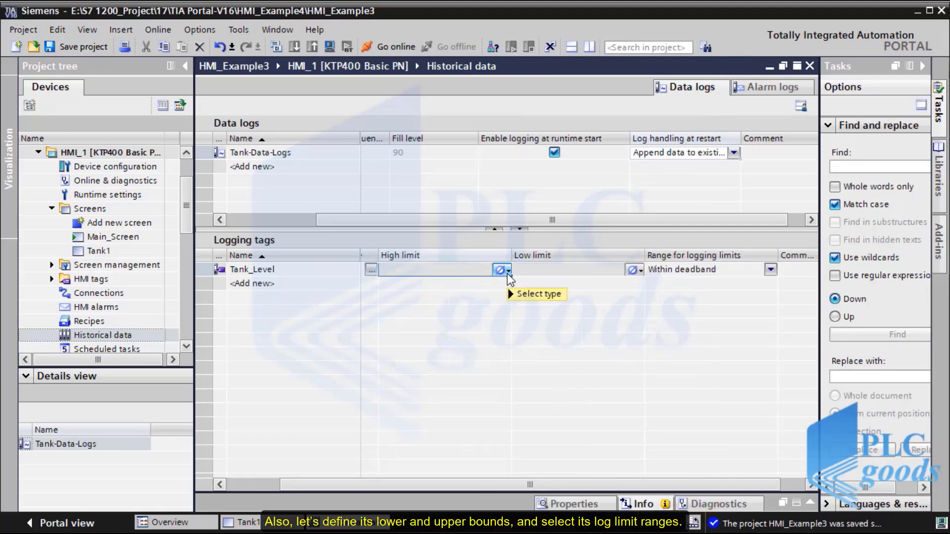
{"action": "left_click", "coordinate": [504, 271]}
{"action": "left_click", "coordinate": [519, 301]}
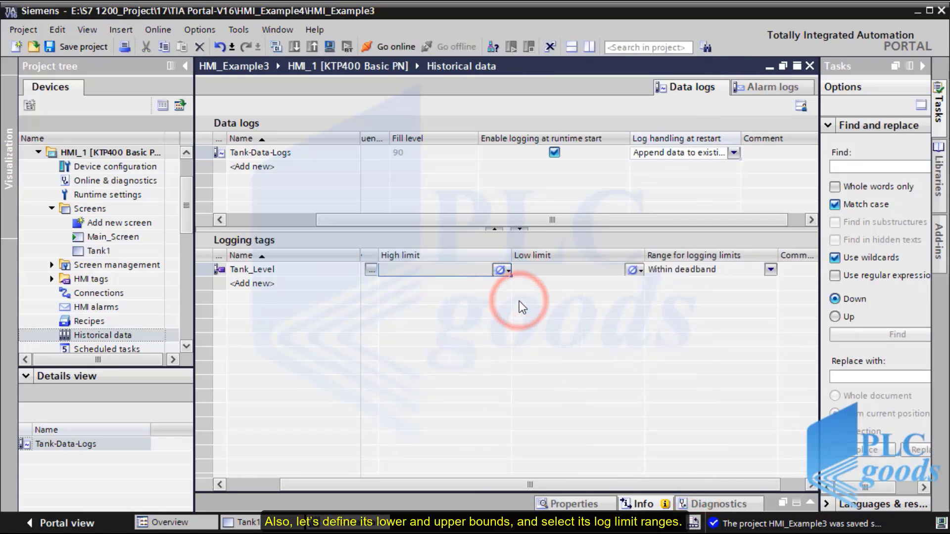
{"action": "type", "text": "100"}
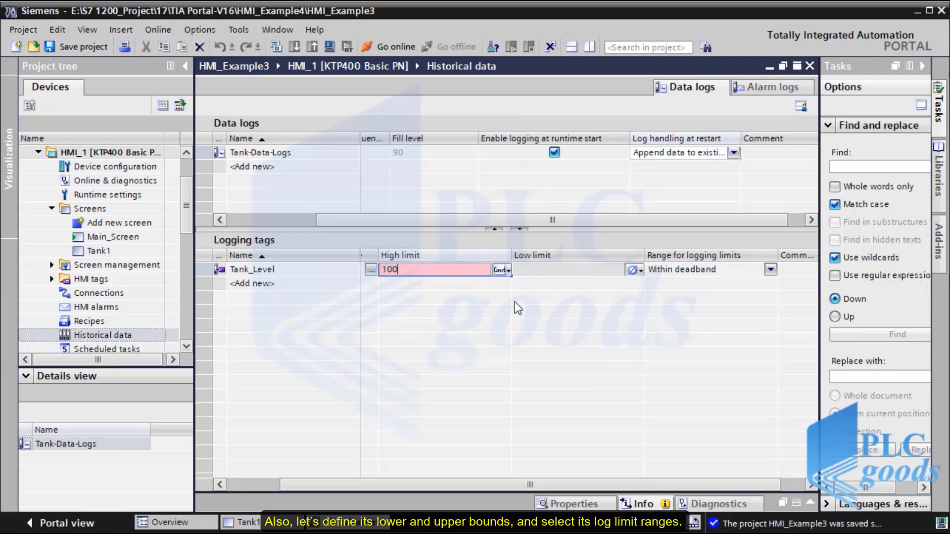
{"action": "key", "text": "Return"}
- Define the low limit of Tank_Level as a constant of 0 and view the range options for its logging limits
{"action": "left_click", "coordinate": [606, 268]}
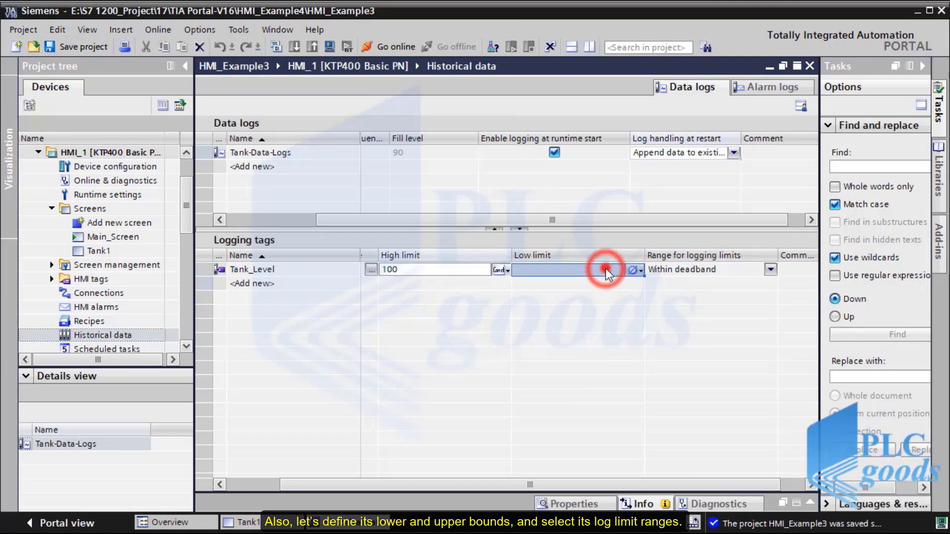
{"action": "left_click", "coordinate": [634, 270]}
{"action": "left_click", "coordinate": [648, 299]}
{"action": "type", "text": "0"}
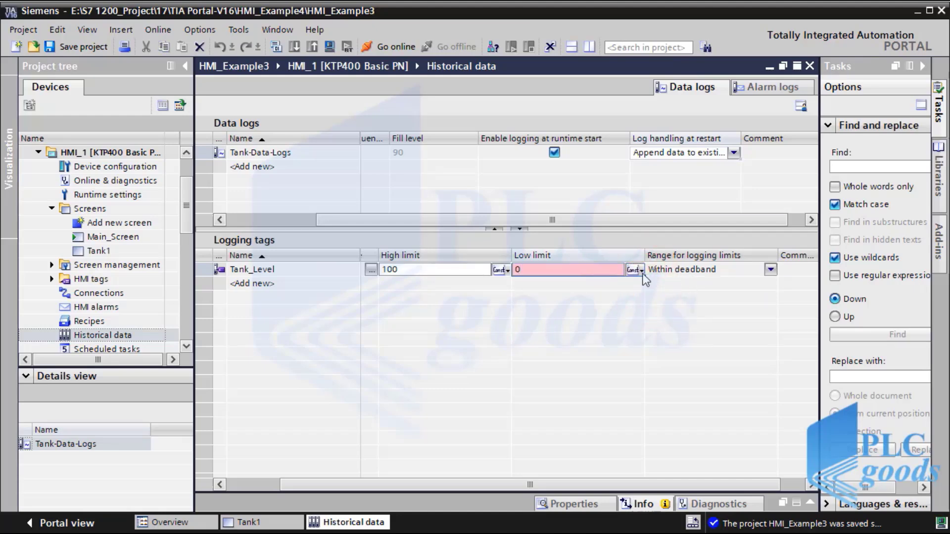
{"action": "left_click", "coordinate": [684, 272]}
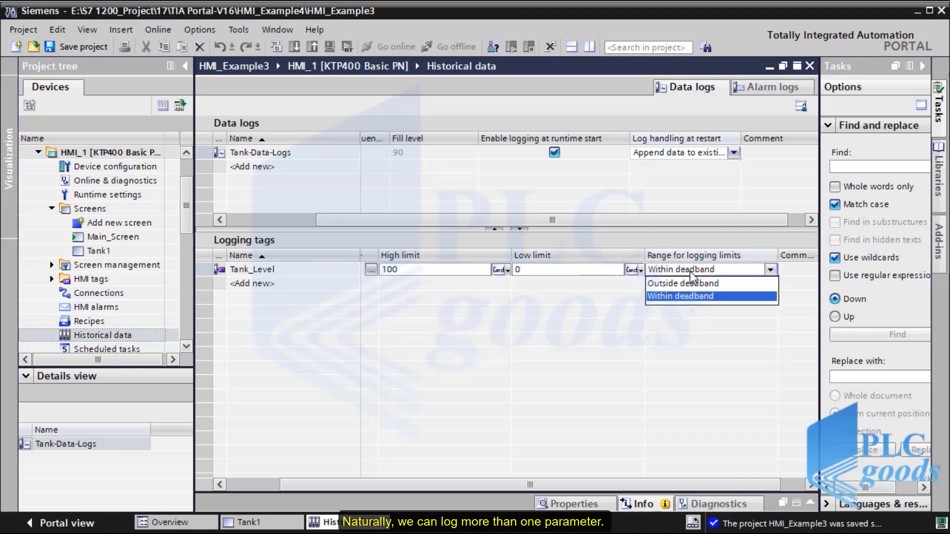
- Add a second logging tag to the Tank-Data-Logs data log and name it Fill_valve
{"action": "left_click", "coordinate": [313, 286]}
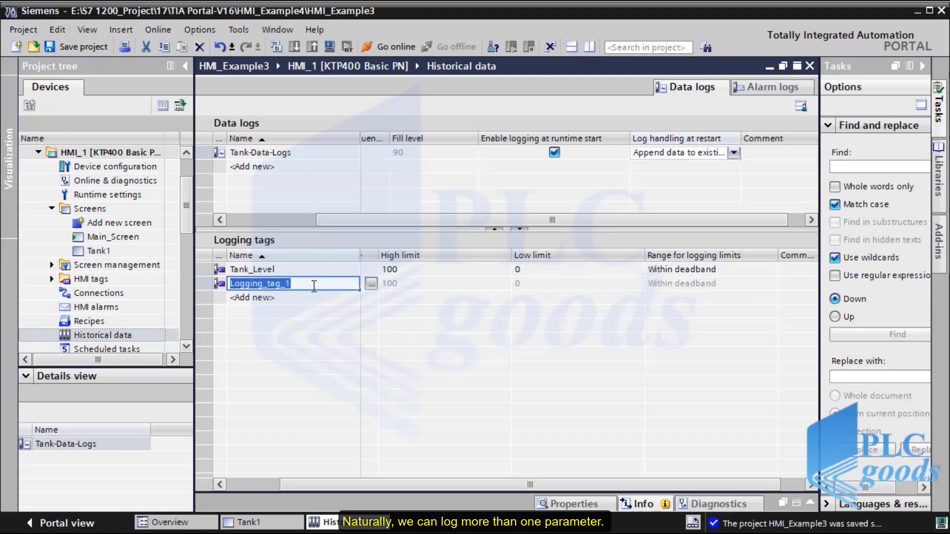
{"action": "type", "text": "Fill"}
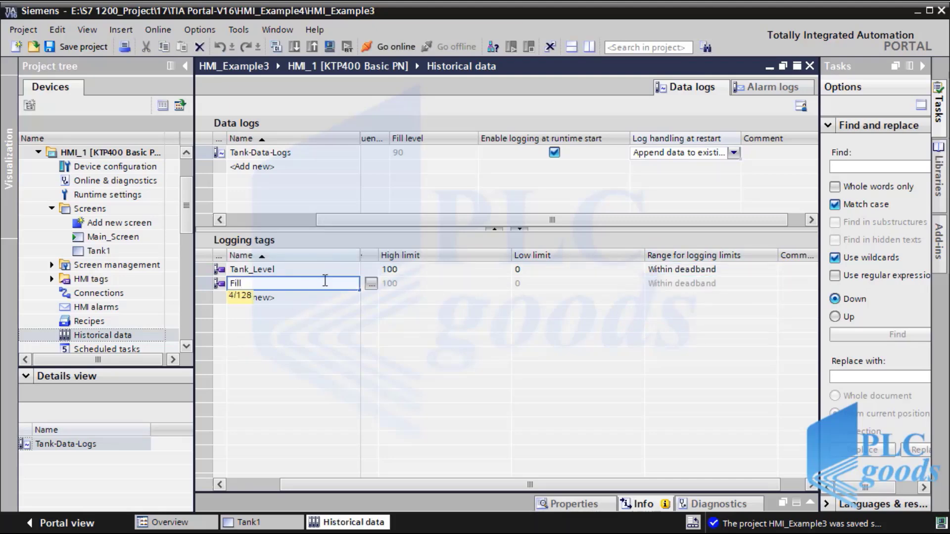
{"action": "type", "text": "_valve"}
- Assign the PLC tag Fill_Valve as the process tag of the Fill_valve logging tag
{"action": "left_click", "coordinate": [372, 284]}
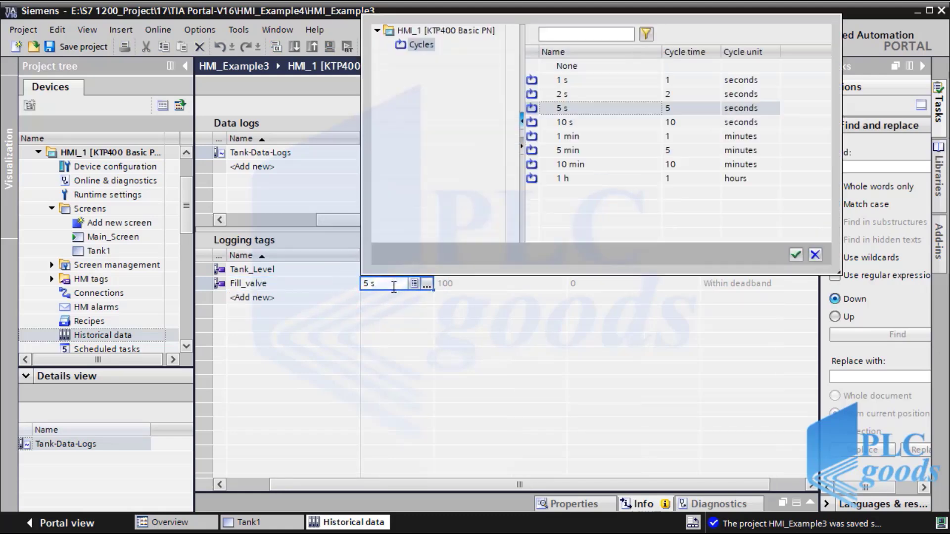
{"action": "left_click", "coordinate": [393, 299]}
{"action": "left_click", "coordinate": [501, 285]}
{"action": "left_click_drag", "start_coordinate": [531, 484], "coordinate": [455, 492]}
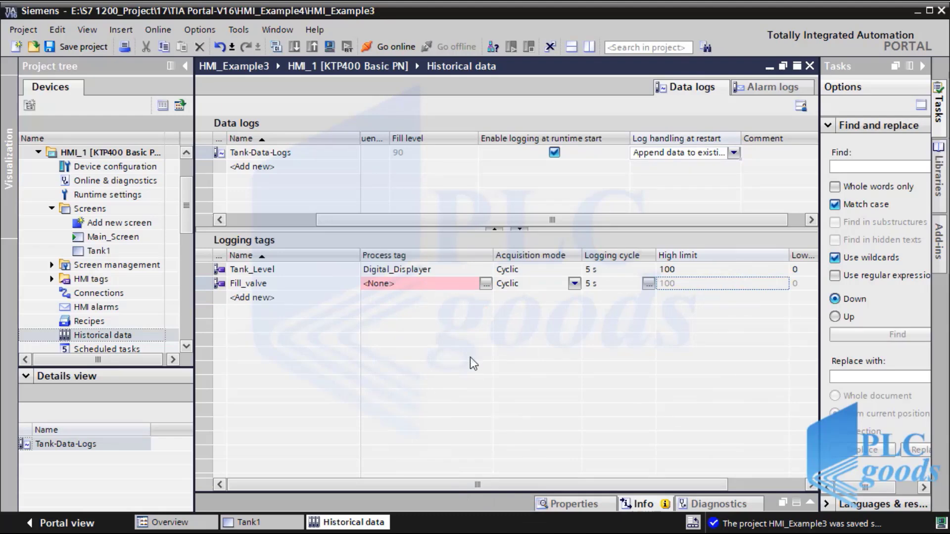
{"action": "left_click", "coordinate": [486, 283]}
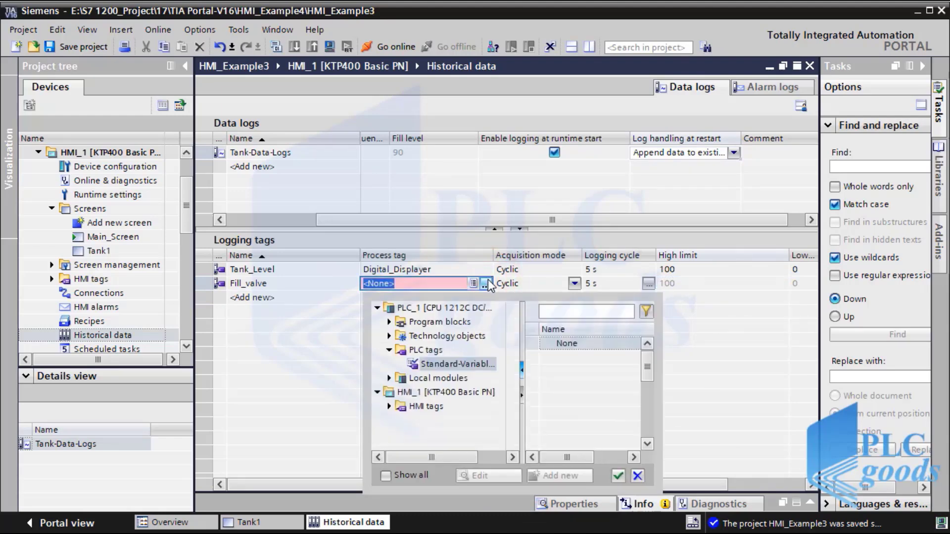
{"action": "left_click", "coordinate": [572, 415]}
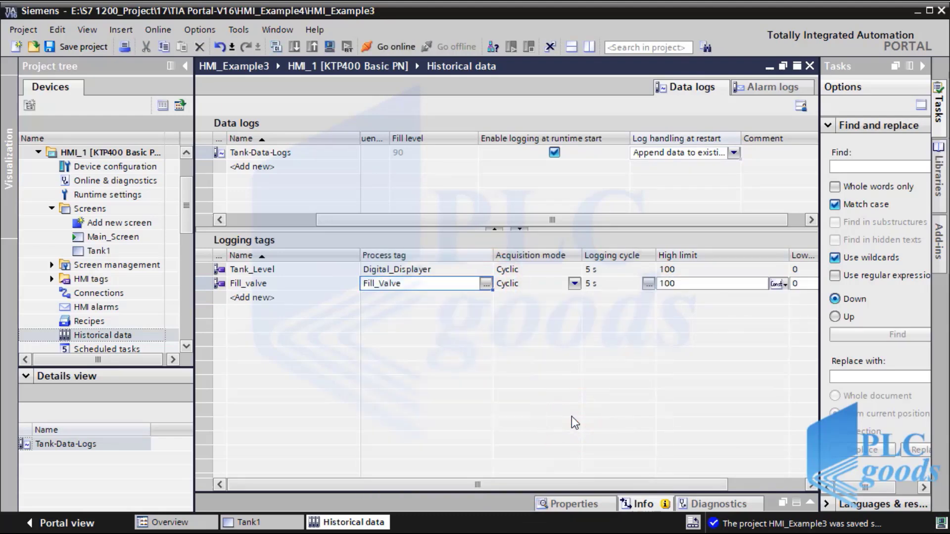
- Remove the constant high and low limits from the Fill_valve logging tag
{"action": "left_click", "coordinate": [683, 284]}
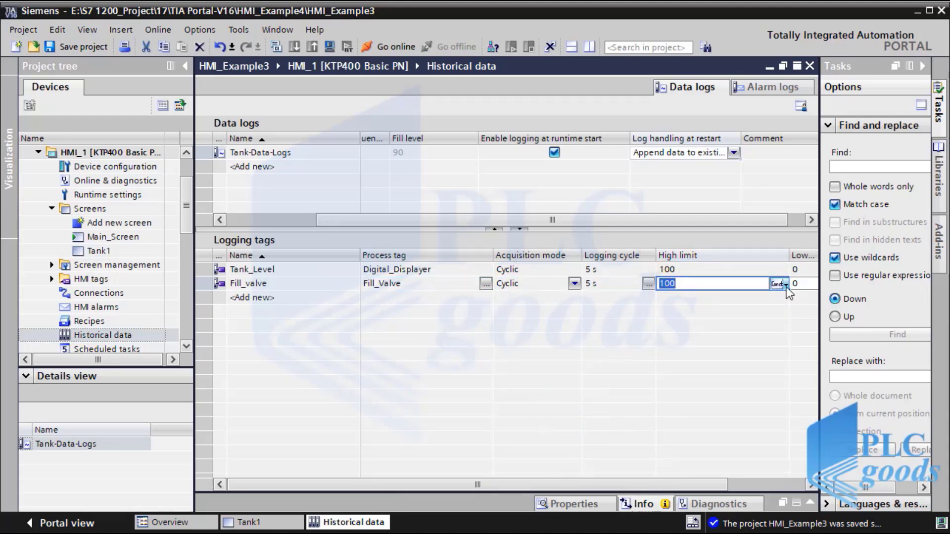
{"action": "left_click", "coordinate": [785, 287]}
{"action": "left_click", "coordinate": [797, 300]}
{"action": "left_click_drag", "start_coordinate": [668, 485], "coordinate": [710, 490]}
{"action": "left_click", "coordinate": [697, 284]}
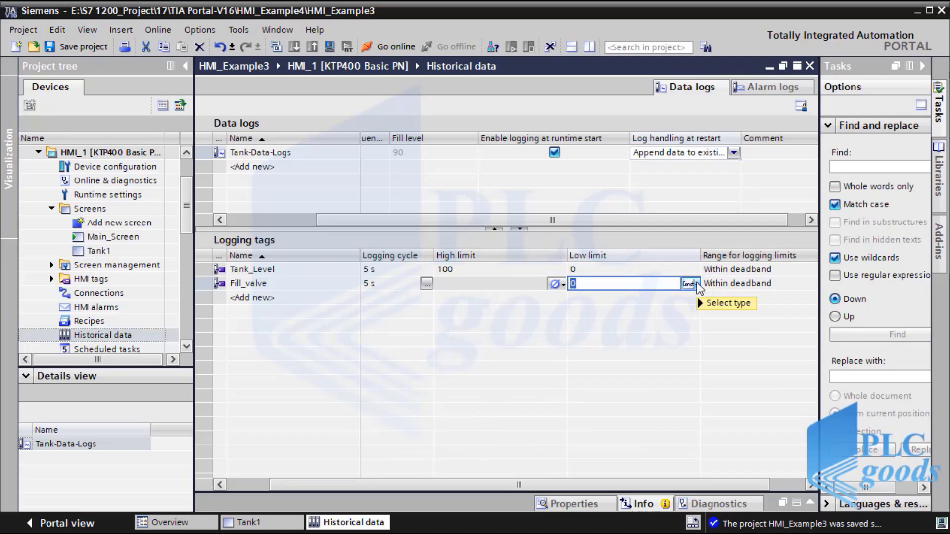
{"action": "left_click", "coordinate": [697, 283]}
{"action": "left_click", "coordinate": [696, 301]}
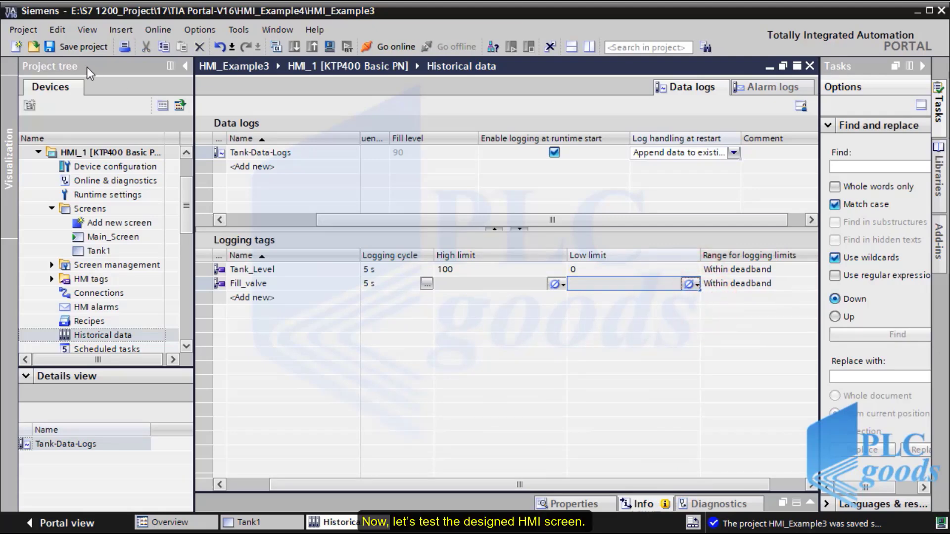
- Save the project and start the HMI runtime simulation
{"action": "left_click", "coordinate": [67, 51]}
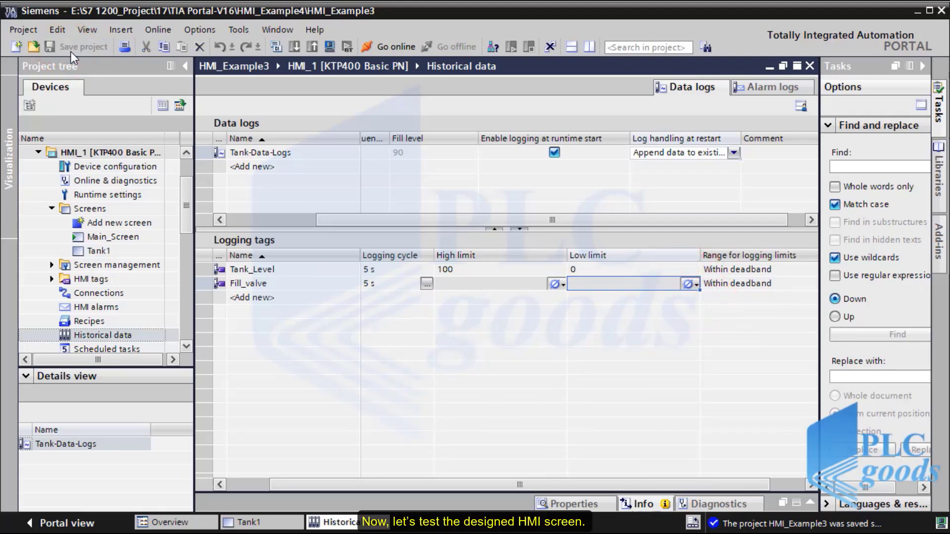
{"action": "left_click", "coordinate": [330, 47]}
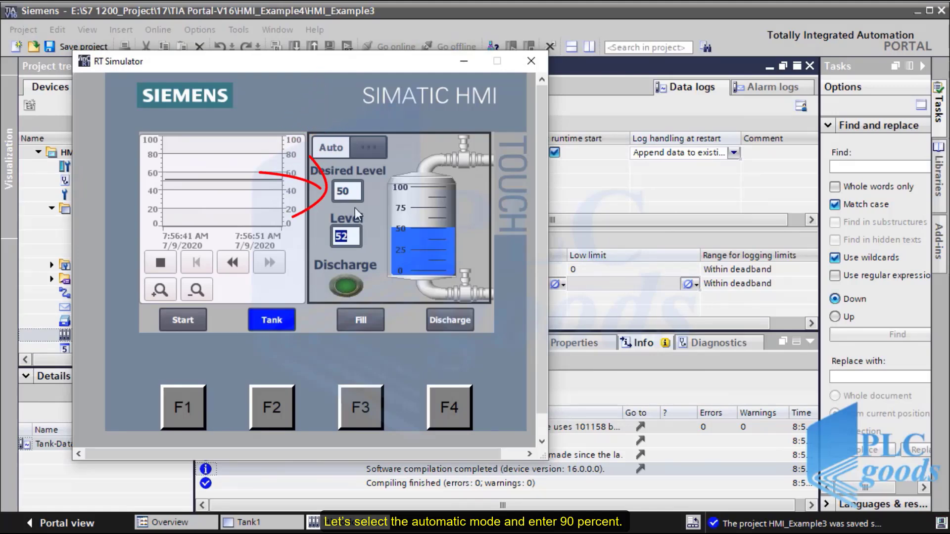
- Set the desired tank level to 90 on the simulated Tank screen
{"action": "left_click", "coordinate": [341, 193]}
{"action": "type", "text": "90"}
{"action": "key", "text": "Return"}
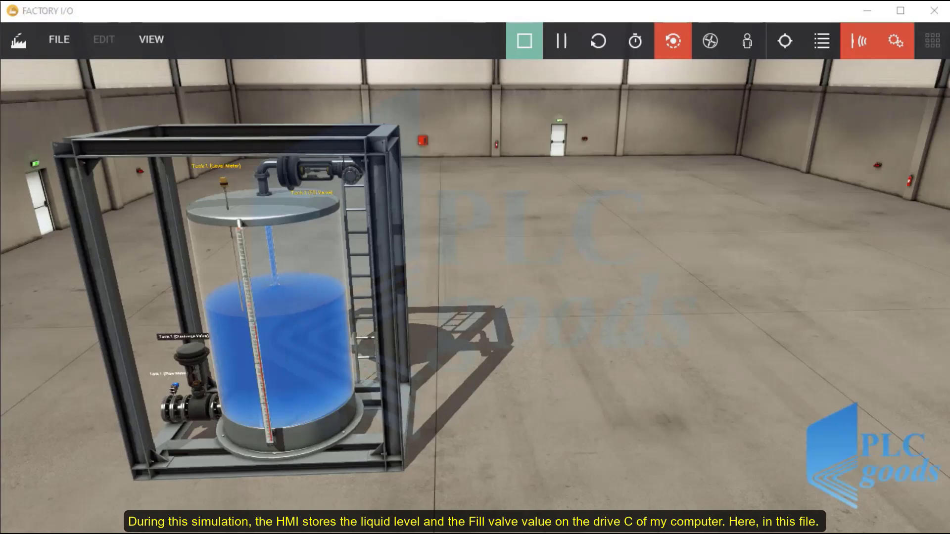
- Switch to File Explorer and open Tank-Data-Logs0.txt from the USB_X60.1\Tank-Data-Logs folder on drive C
{"action": "key", "text": "alt+Tab"}
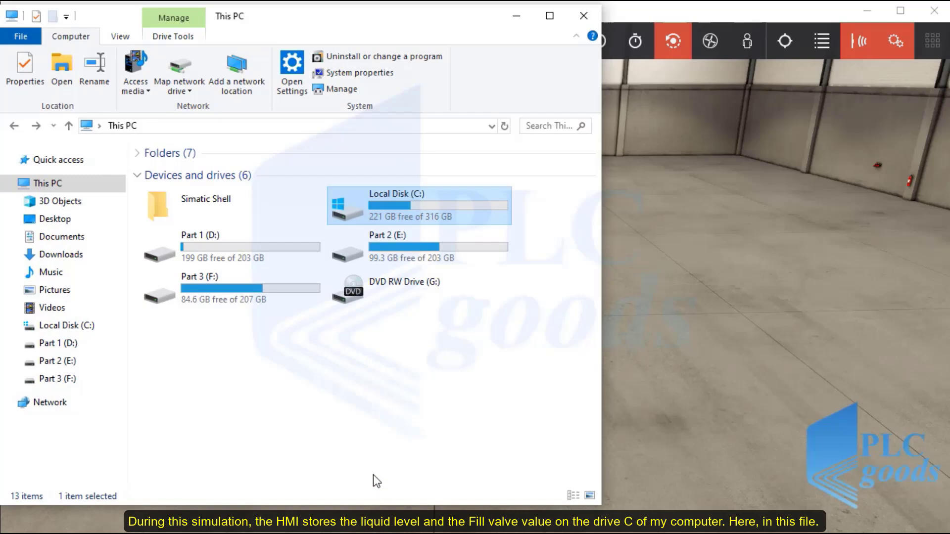
{"action": "double_click", "coordinate": [388, 203]}
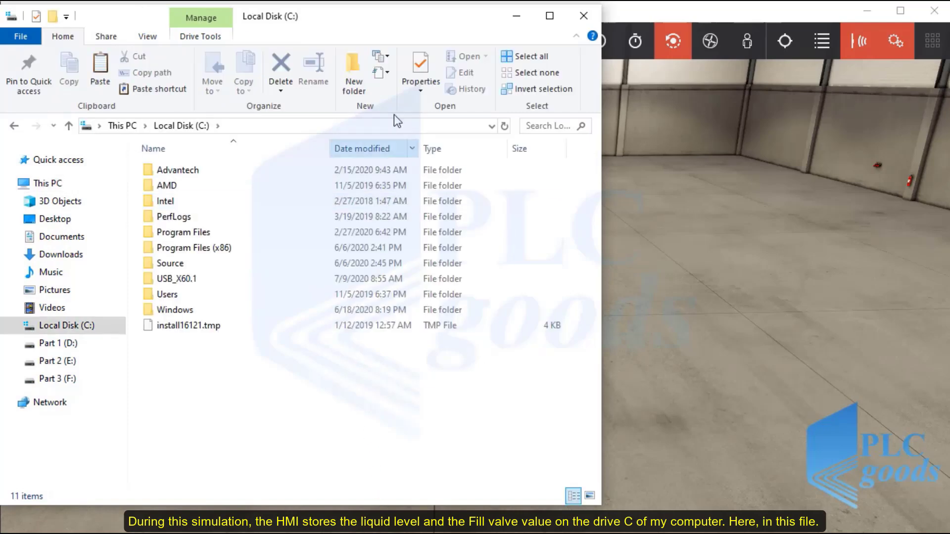
{"action": "left_click_drag", "start_coordinate": [364, 25], "coordinate": [747, 17]}
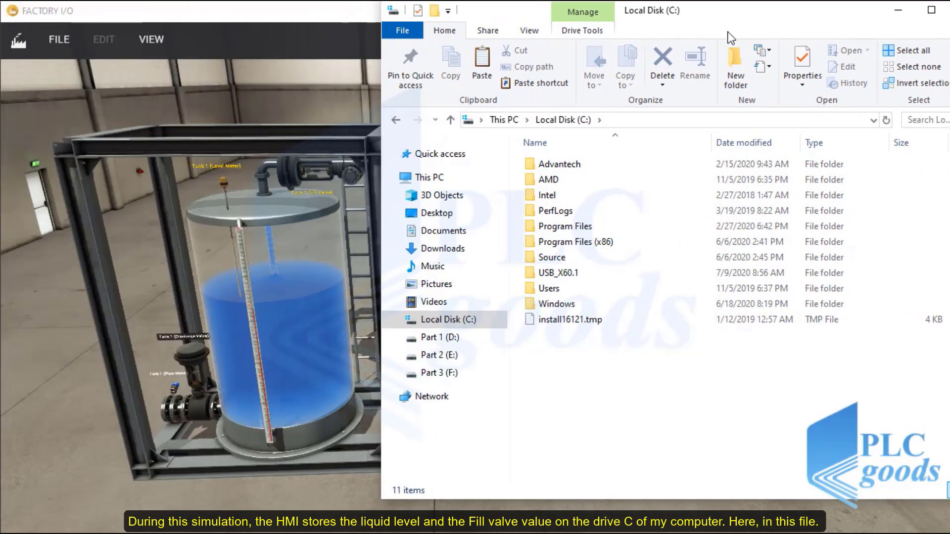
{"action": "double_click", "coordinate": [560, 274]}
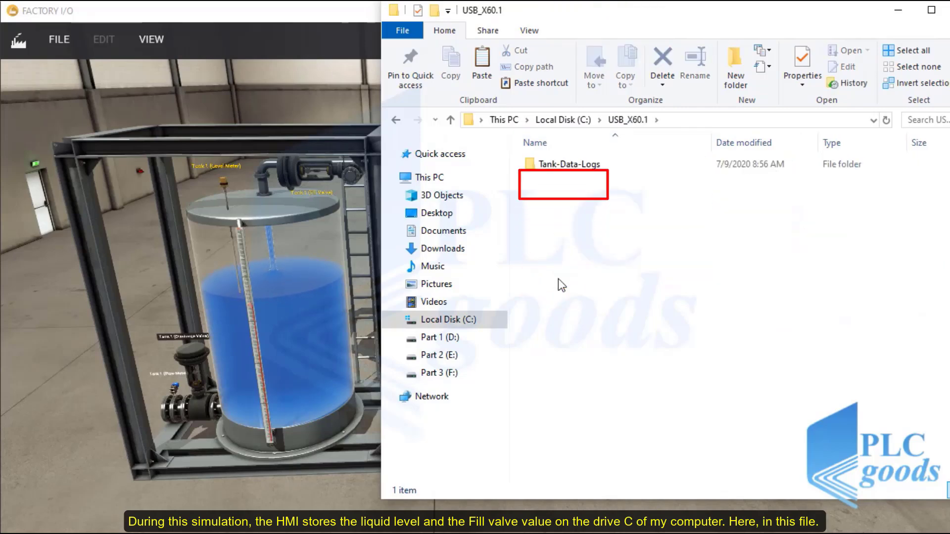
{"action": "double_click", "coordinate": [562, 163]}
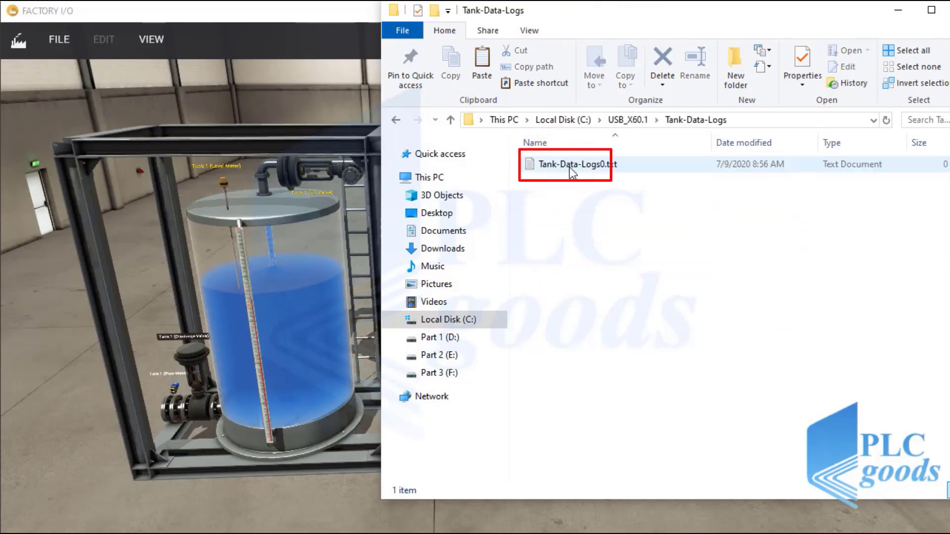
{"action": "double_click", "coordinate": [570, 167]}
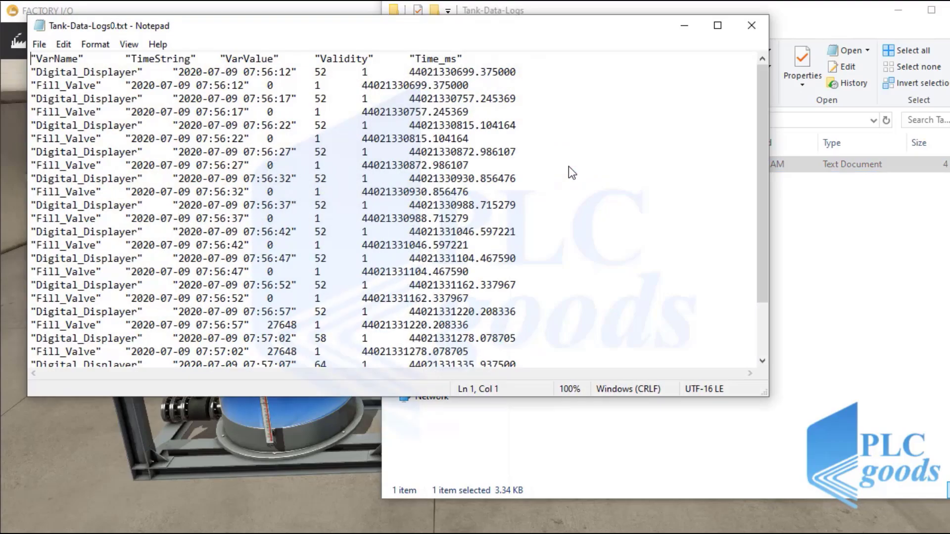
- Examine the logged tank level and fill valve records in the log file with the tank simulation visible alongside
{"action": "left_click_drag", "start_coordinate": [340, 25], "coordinate": [693, 66]}
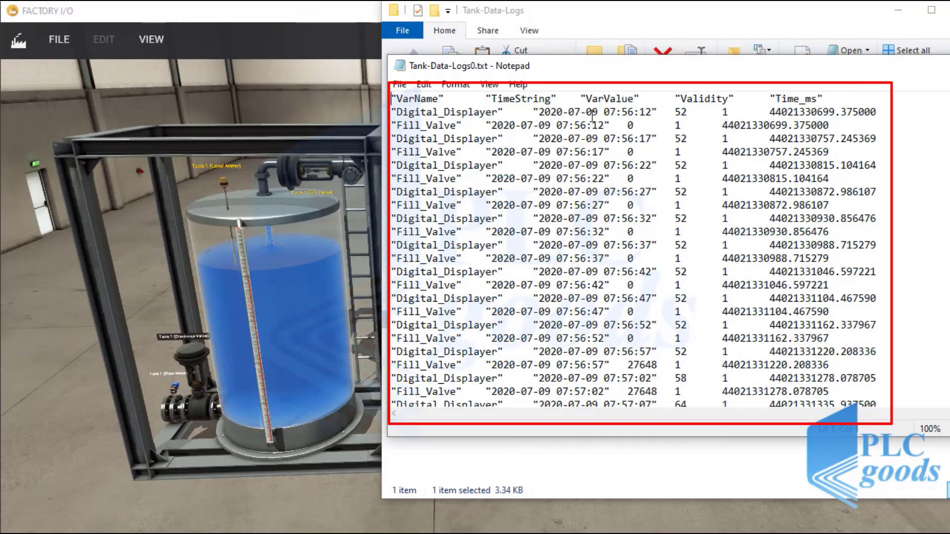
{"action": "left_click_drag", "start_coordinate": [396, 112], "coordinate": [681, 112]}
{"action": "left_click", "coordinate": [681, 112]}
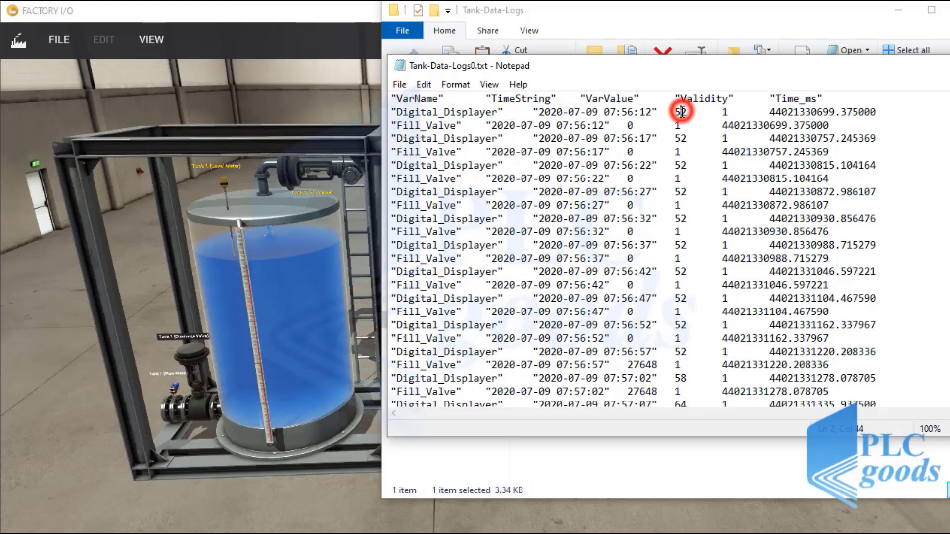
{"action": "left_click", "coordinate": [681, 231]}
{"action": "scroll", "coordinate": [670, 237], "scroll_direction": "down", "scroll_amount": 2}
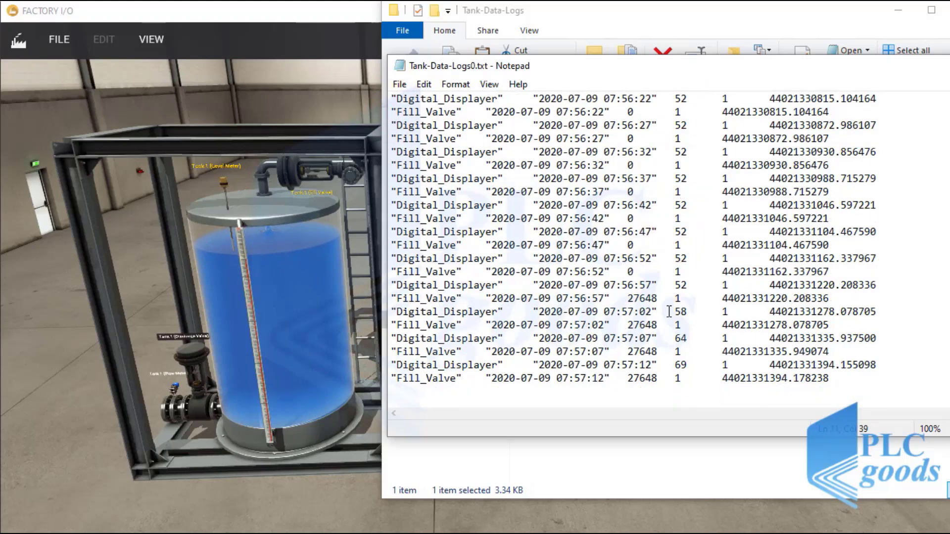
{"action": "left_click", "coordinate": [675, 365]}
- Close and reopen Tank-Data-Logs0.txt to review the latest logged records
{"action": "left_click_drag", "start_coordinate": [839, 72], "coordinate": [681, 101]}
{"action": "left_click", "coordinate": [946, 94]}
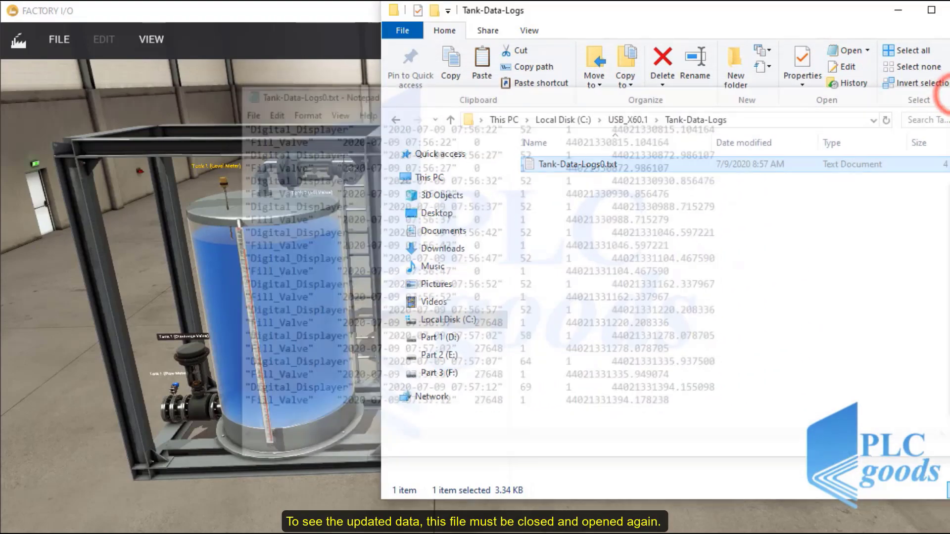
{"action": "double_click", "coordinate": [598, 164]}
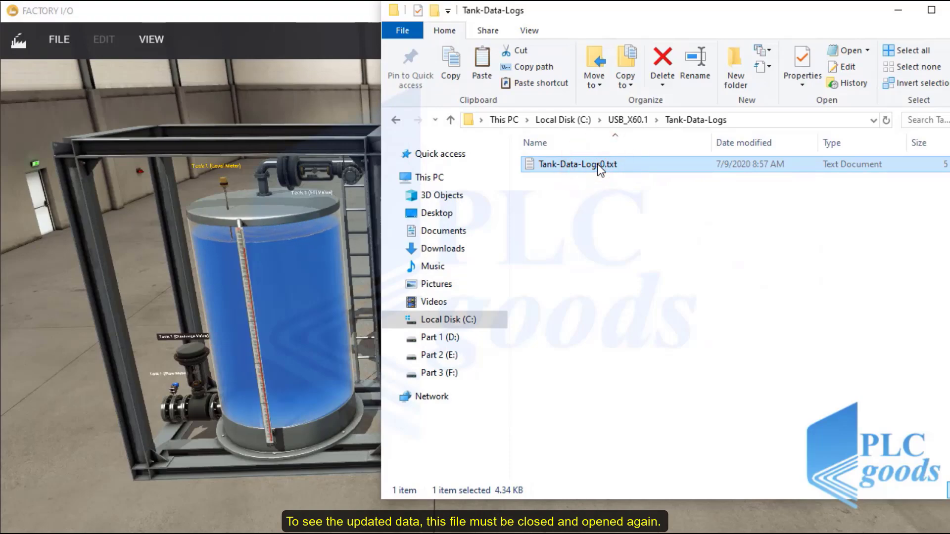
{"action": "left_click", "coordinate": [529, 143]}
{"action": "scroll", "coordinate": [525, 148], "scroll_direction": "down", "scroll_amount": 5}
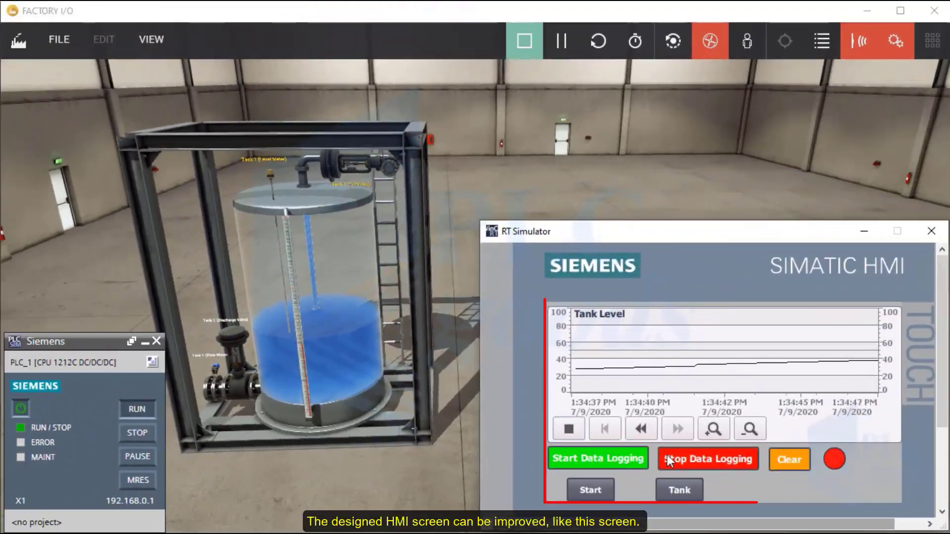
- Start and stop the data logging manually on the improved trend screen in the RT Simulator
{"action": "left_click", "coordinate": [609, 459]}
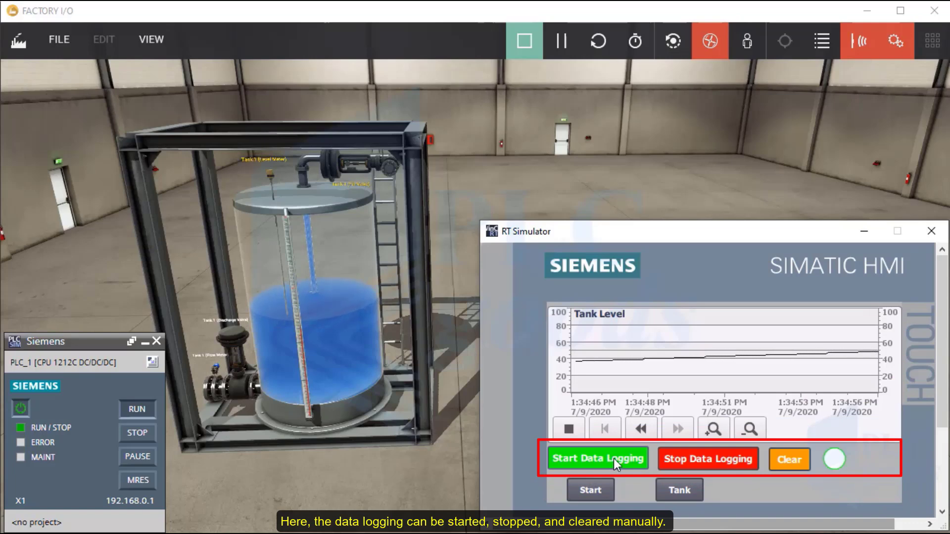
{"action": "left_click", "coordinate": [690, 456]}
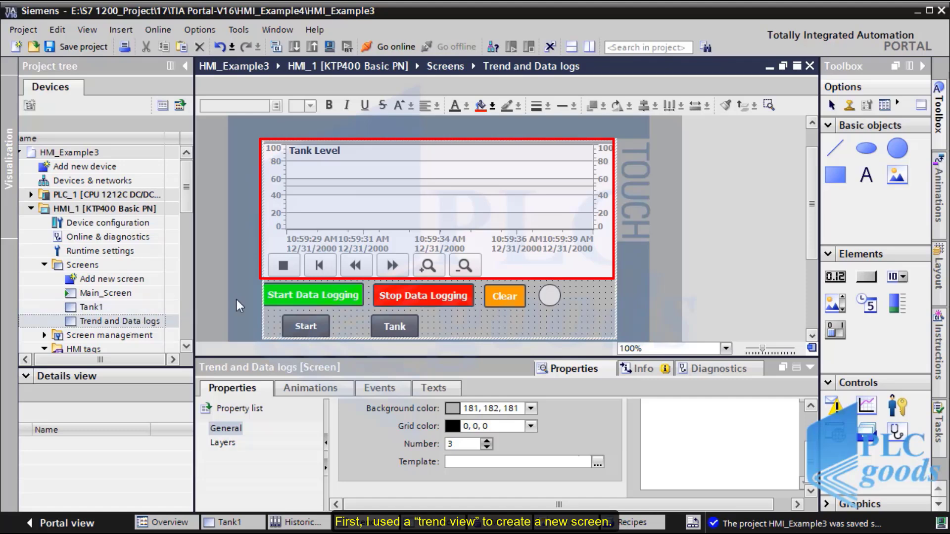
- Examine the functions assigned to the Press events of the Start Data Logging, Stop Data Logging and Clear buttons
{"action": "left_click", "coordinate": [296, 295]}
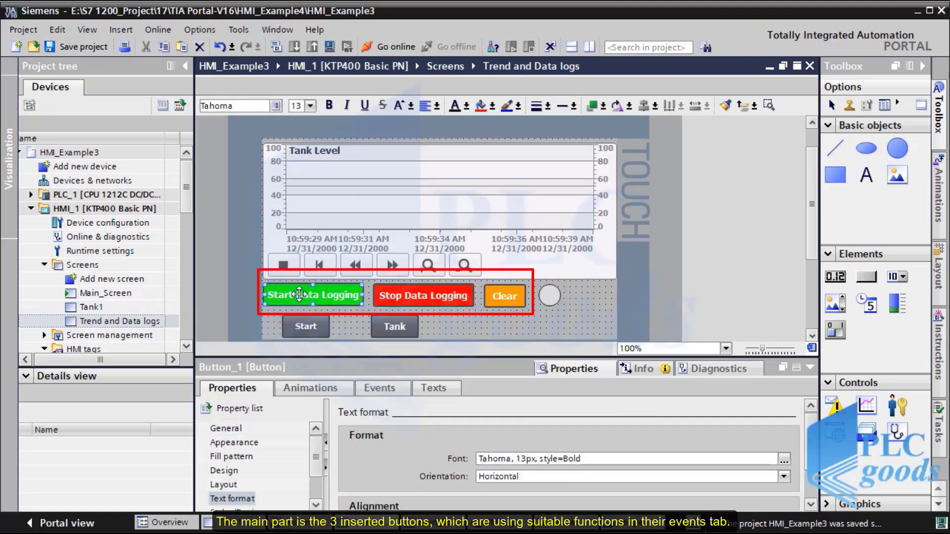
{"action": "left_click", "coordinate": [374, 387]}
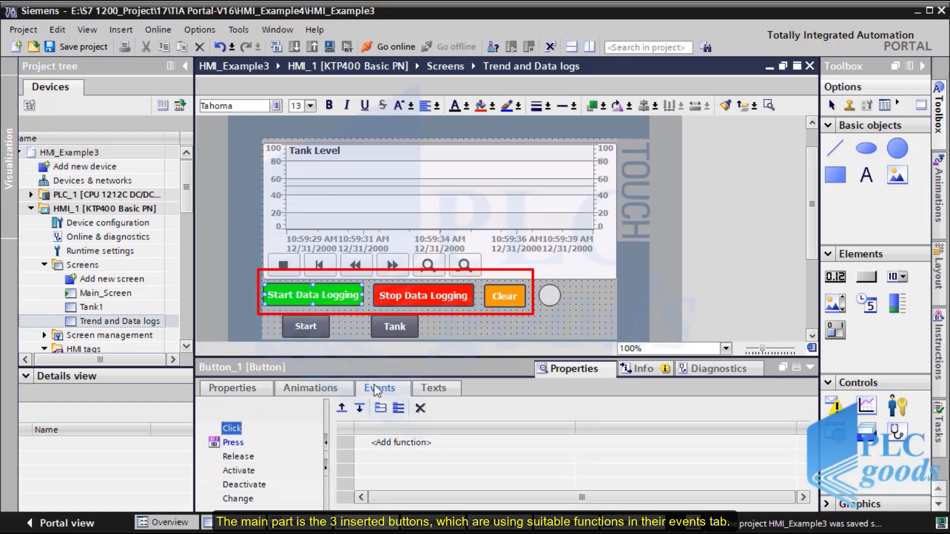
{"action": "left_click", "coordinate": [234, 444]}
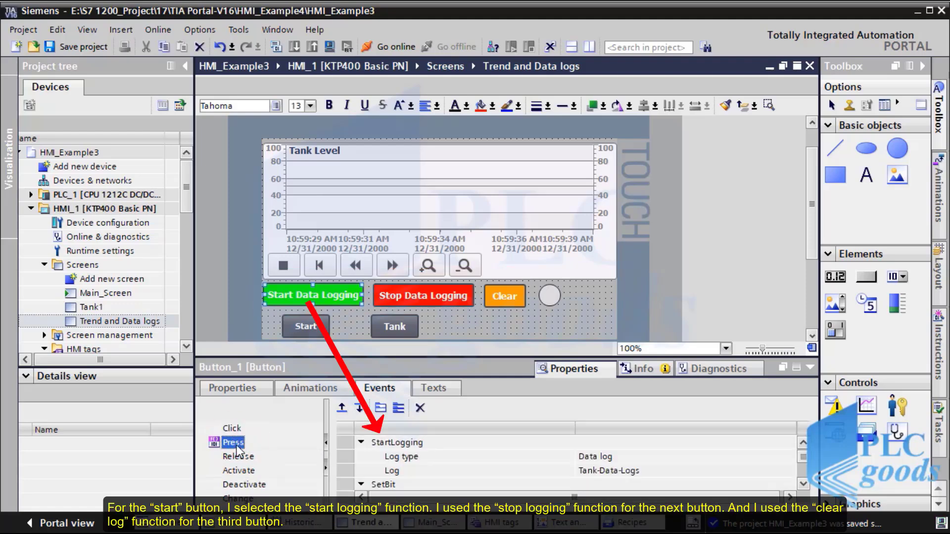
{"action": "left_click", "coordinate": [402, 444]}
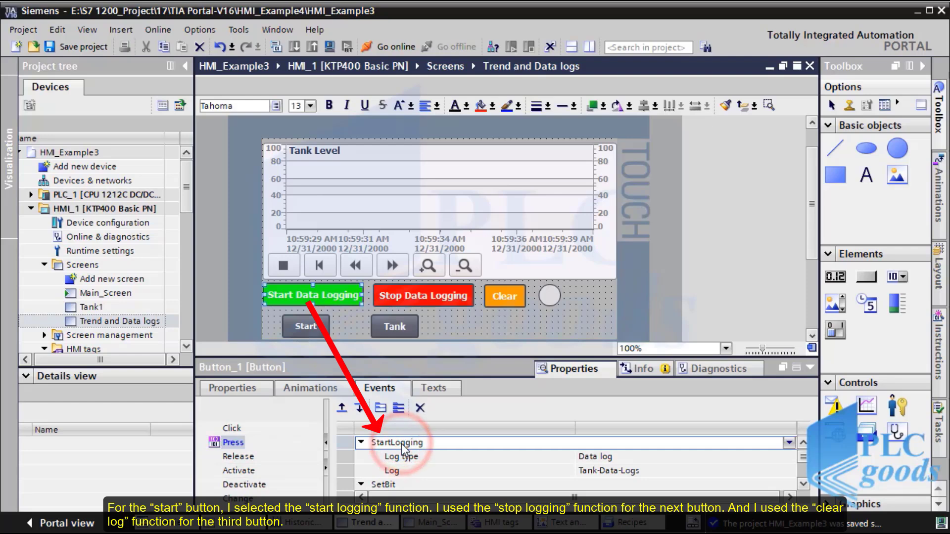
{"action": "left_click", "coordinate": [392, 298]}
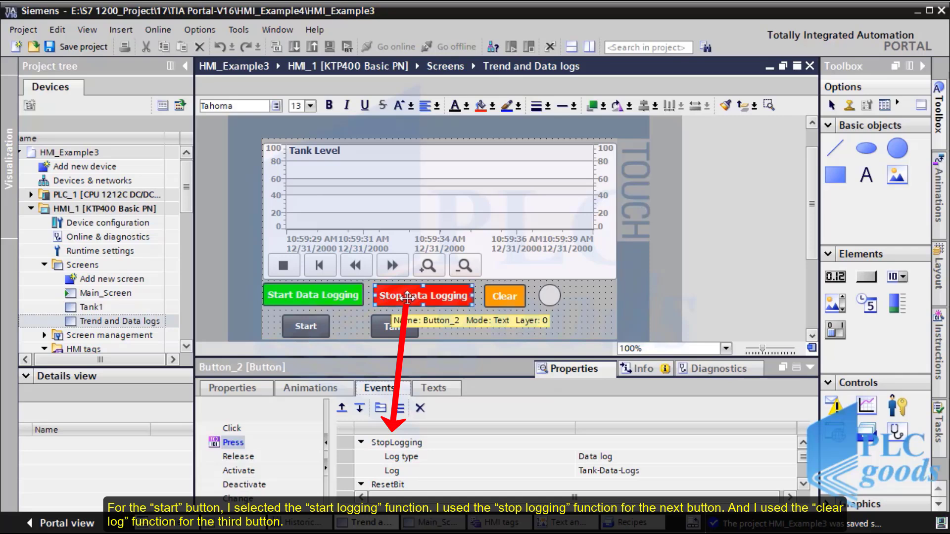
{"action": "left_click", "coordinate": [505, 296]}
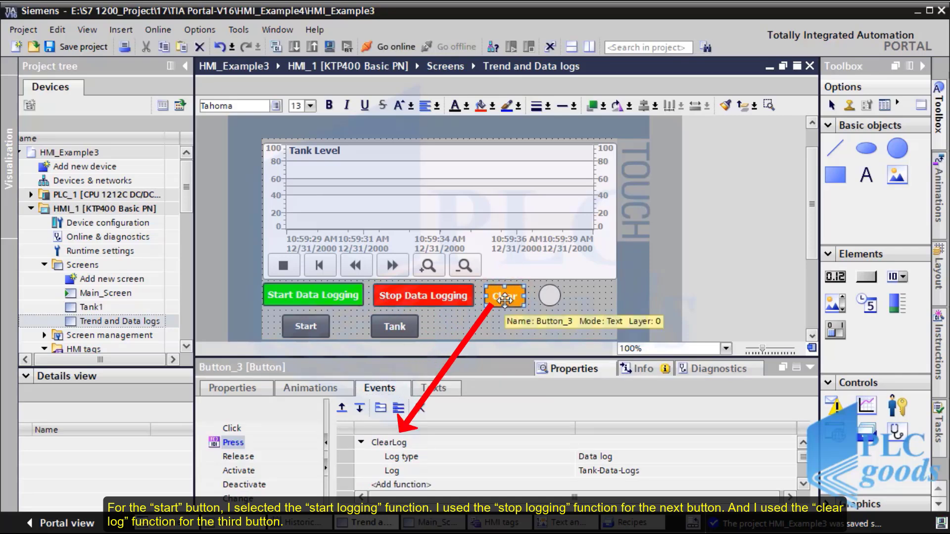
- Examine the appearance animation of the circle beside the Clear button, including its linked tag, range colors and flashing setting
{"action": "left_click", "coordinate": [547, 298]}
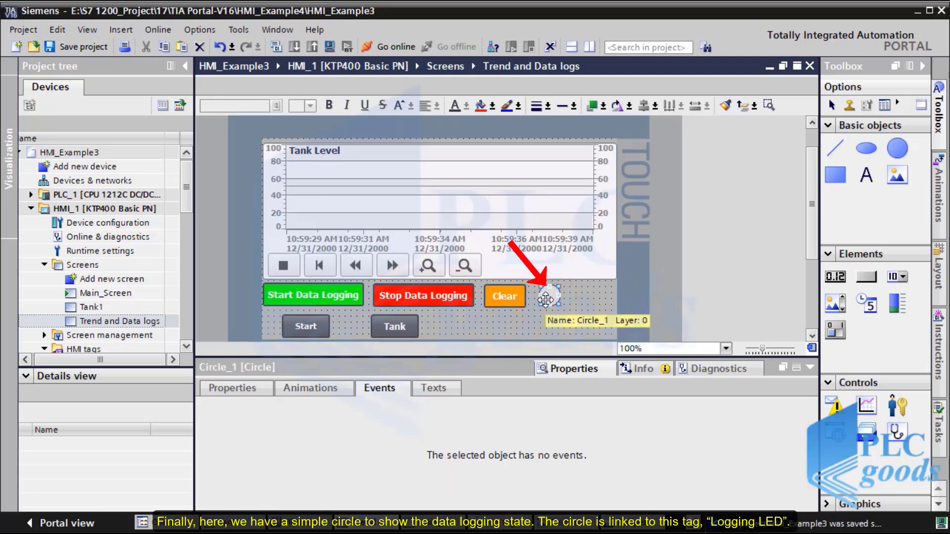
{"action": "left_click", "coordinate": [233, 389]}
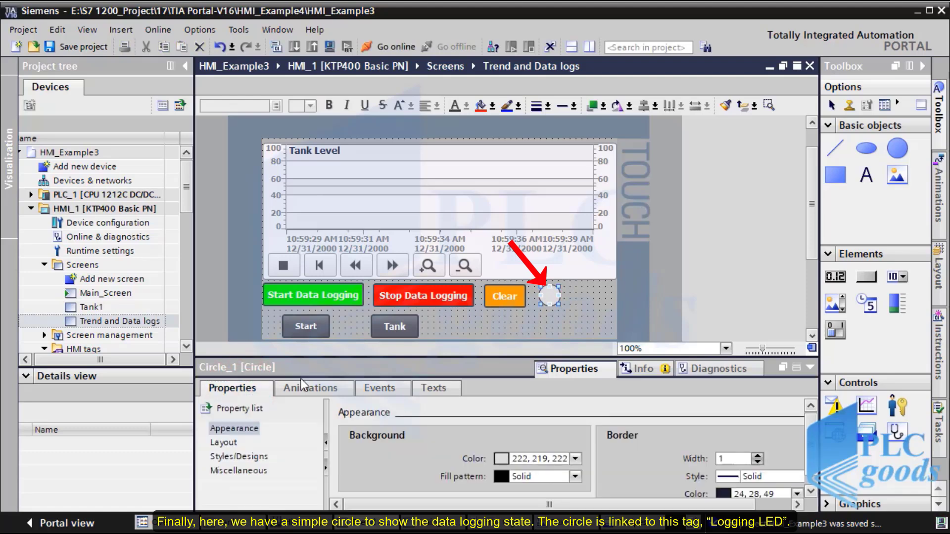
{"action": "left_click", "coordinate": [311, 389]}
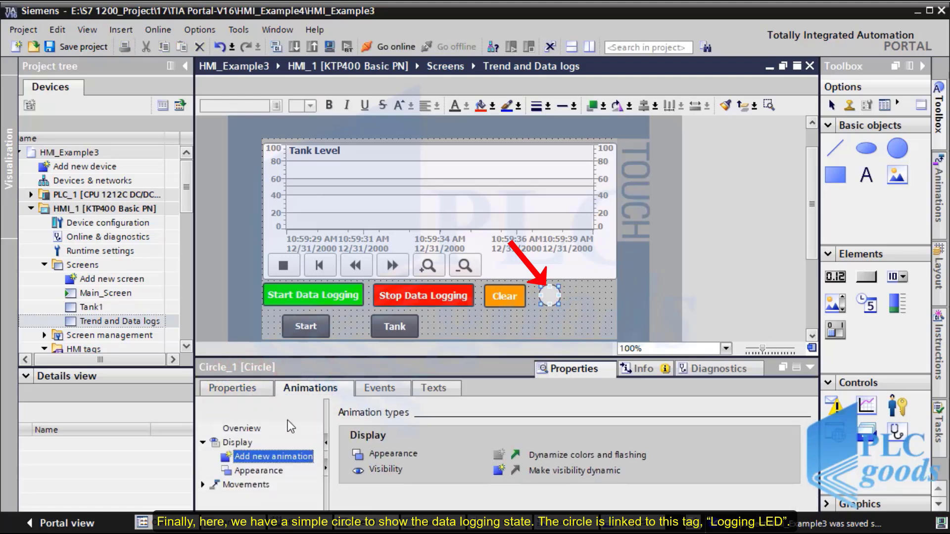
{"action": "left_click", "coordinate": [271, 473]}
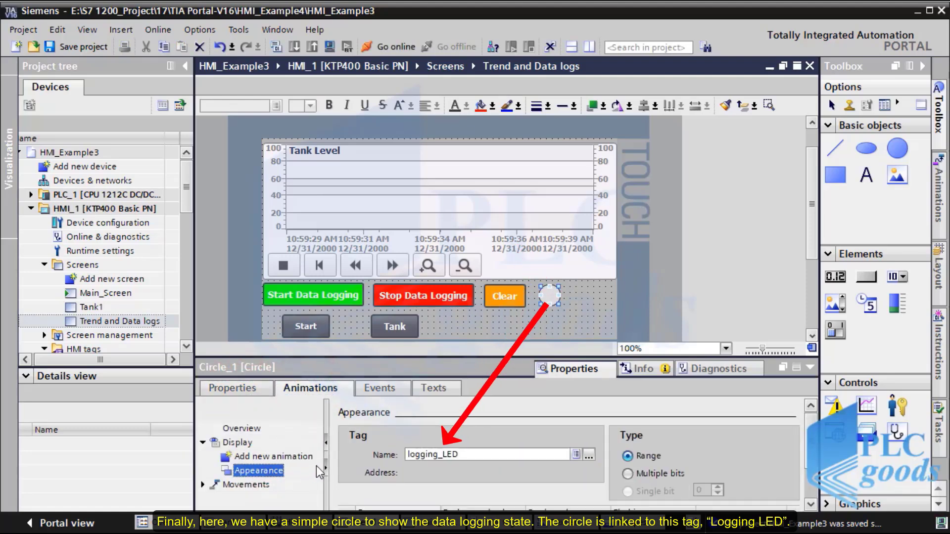
{"action": "left_click_drag", "start_coordinate": [406, 454], "coordinate": [458, 453]}
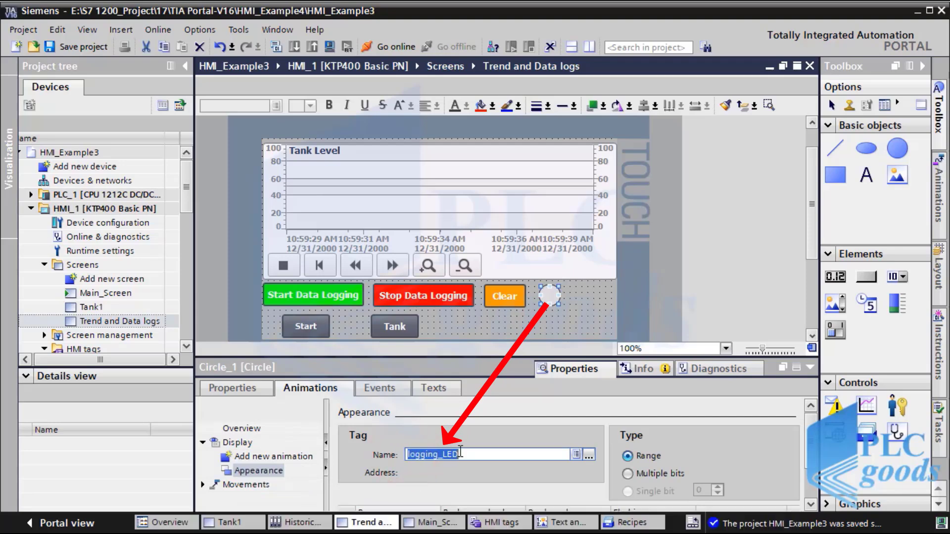
{"action": "scroll", "coordinate": [812, 448], "scroll_direction": "down", "scroll_amount": 3}
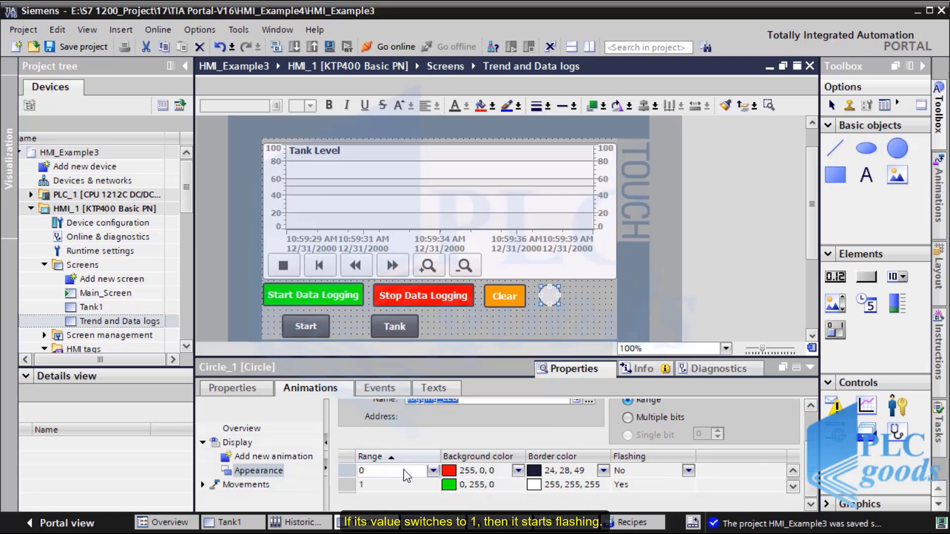
{"action": "left_click", "coordinate": [405, 486]}
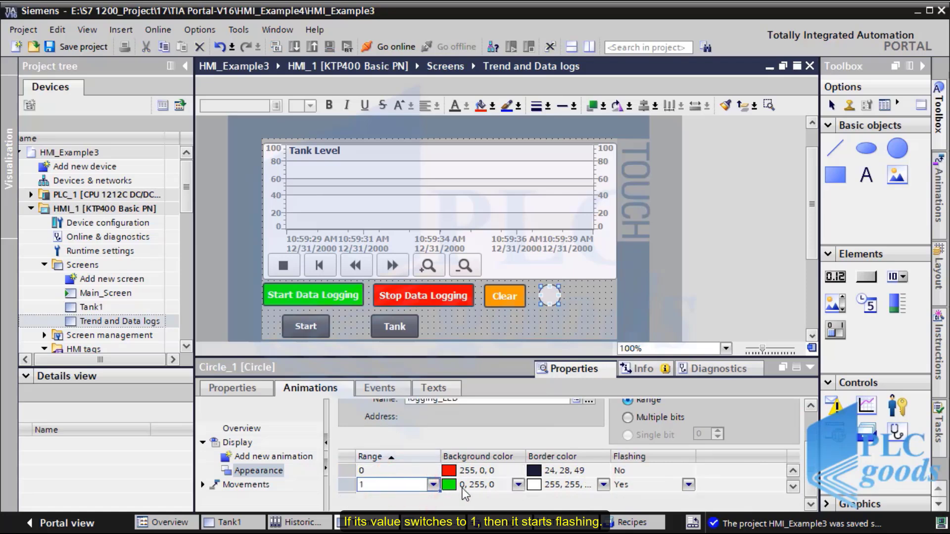
{"action": "left_click", "coordinate": [619, 486]}
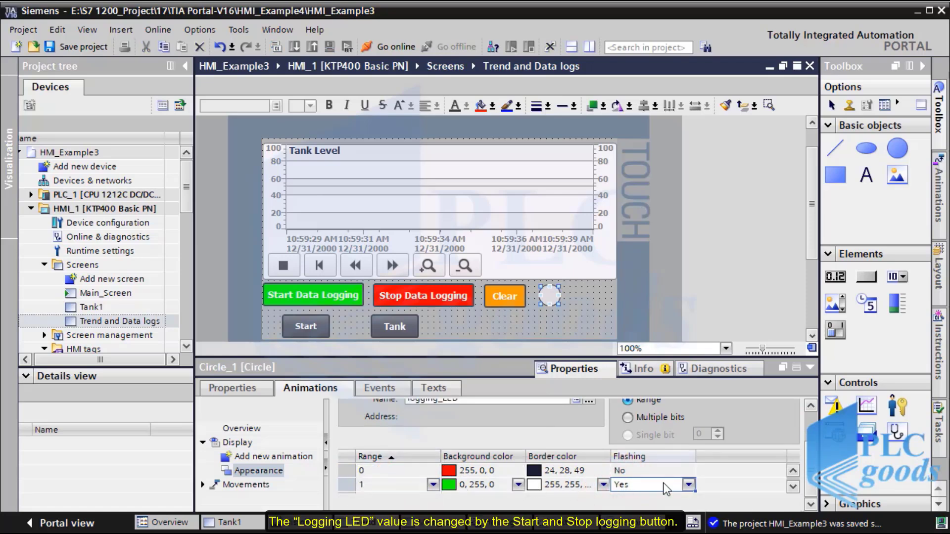
{"action": "scroll", "coordinate": [569, 455], "scroll_direction": "up", "scroll_amount": 2}
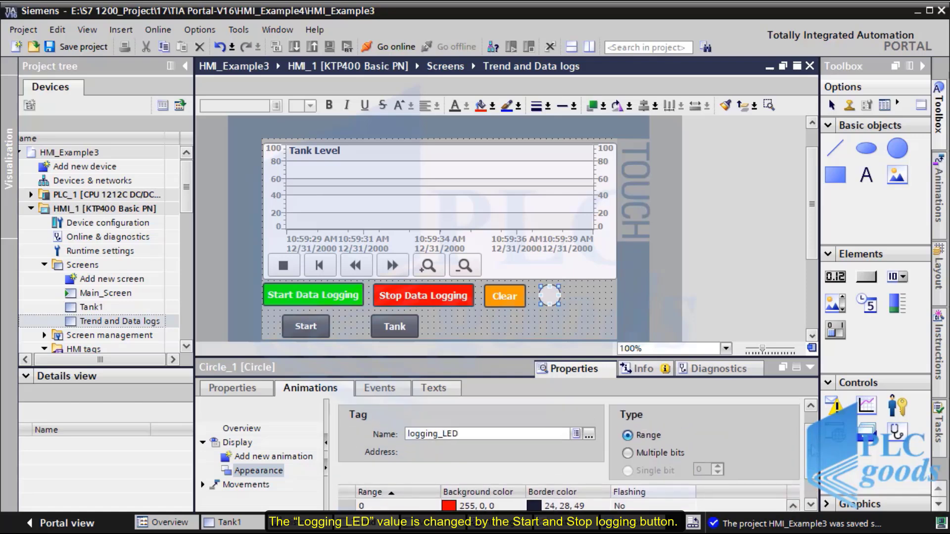
{"action": "double_click", "coordinate": [420, 434]}
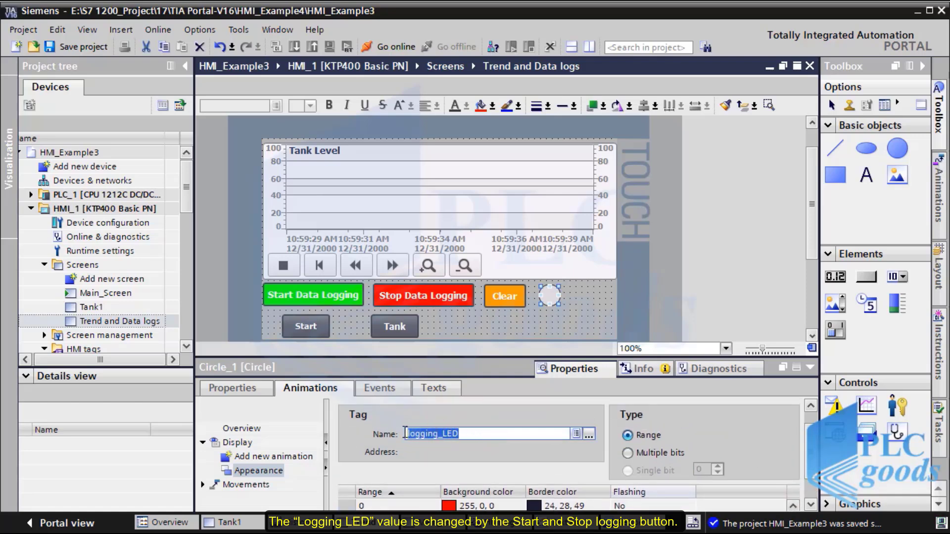
- Review the Start Data Logging button's Press event, checking the StartLogging function and the tag used by SetBit
{"action": "left_click", "coordinate": [314, 296]}
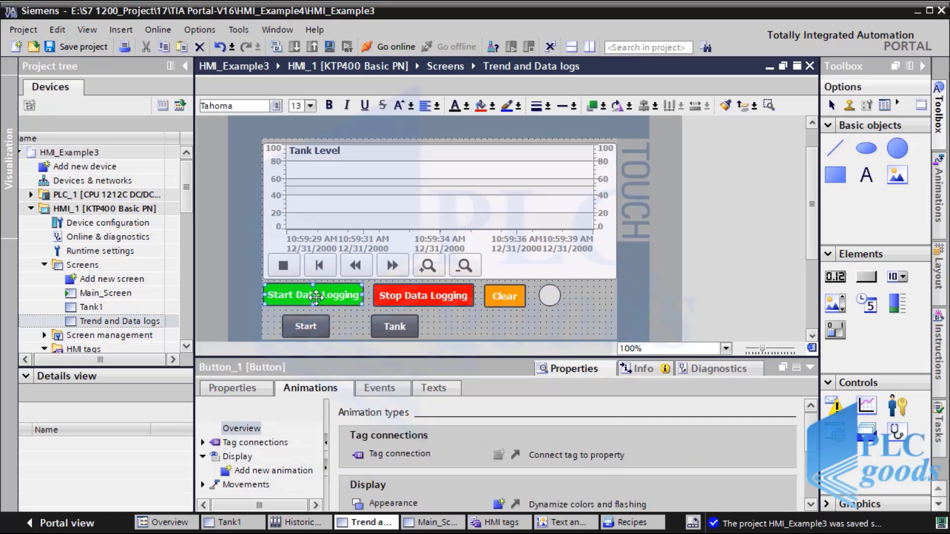
{"action": "left_click", "coordinate": [379, 389]}
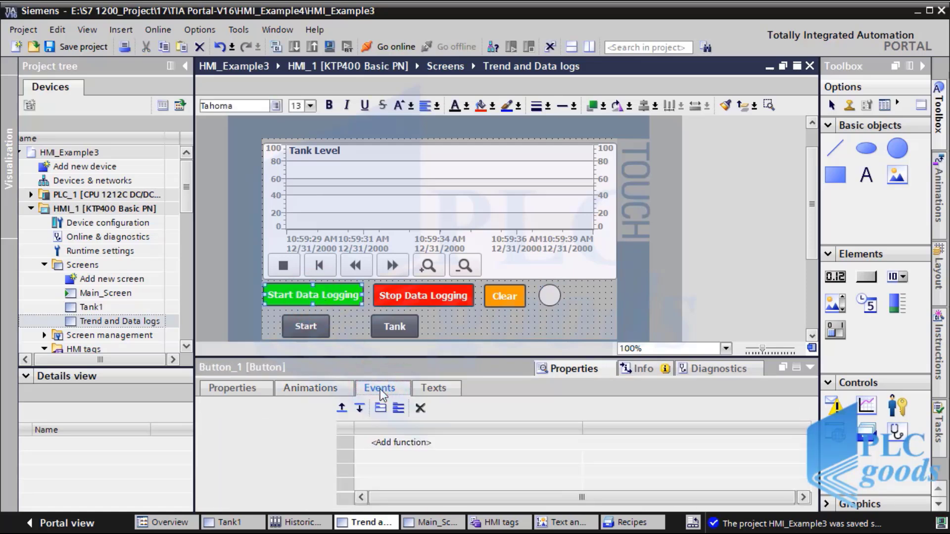
{"action": "left_click", "coordinate": [236, 443]}
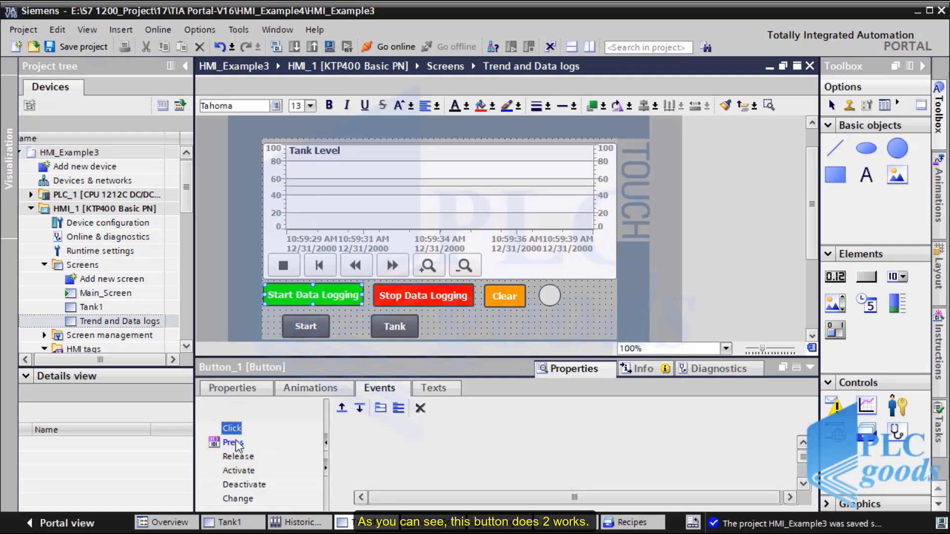
{"action": "left_click", "coordinate": [408, 444]}
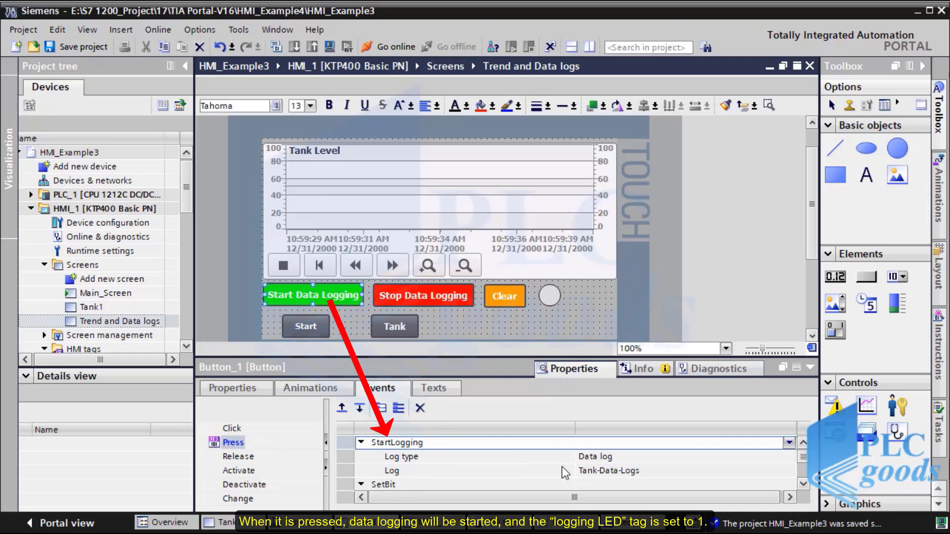
{"action": "left_click", "coordinate": [806, 485]}
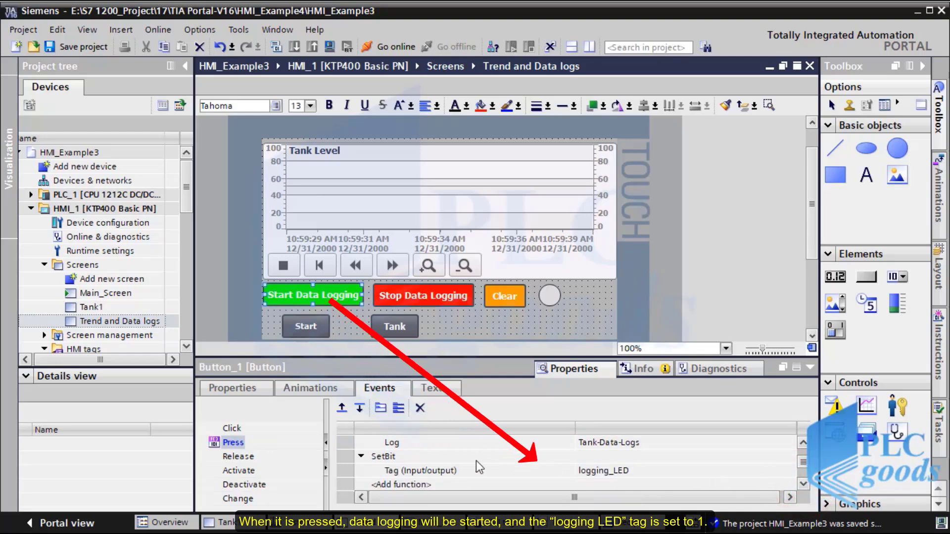
{"action": "left_click", "coordinate": [404, 456]}
{"action": "left_click", "coordinate": [591, 475]}
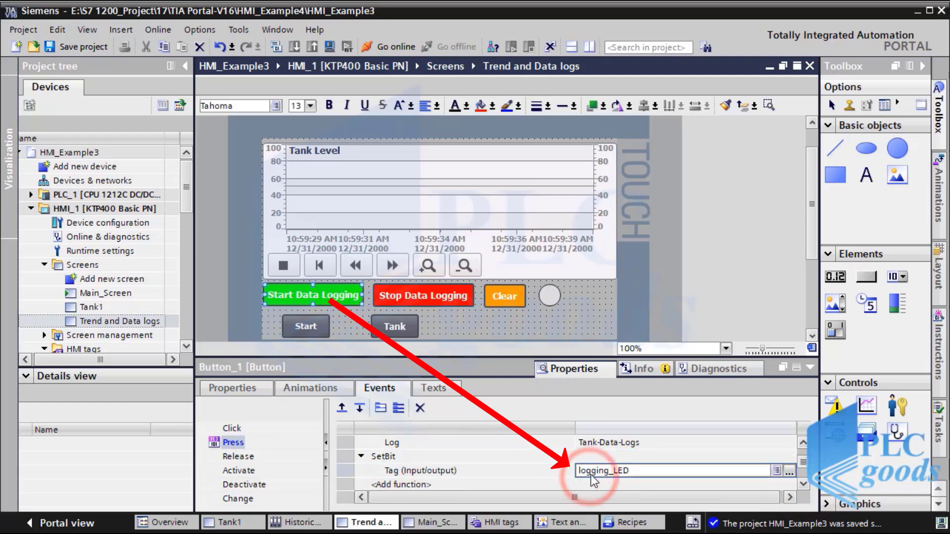
- Check the ResetBit function and its tag in the Stop Data Logging button's Press event
{"action": "left_click", "coordinate": [436, 294]}
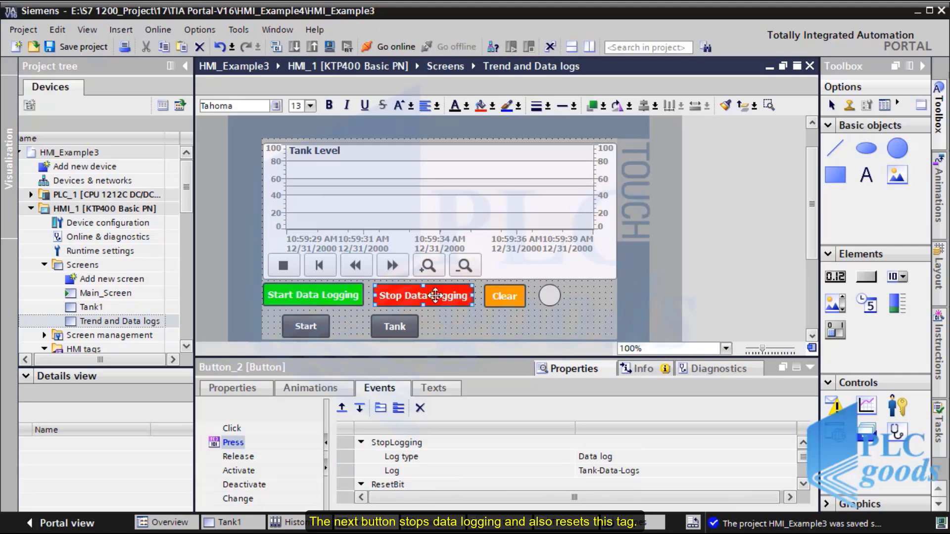
{"action": "scroll", "coordinate": [792, 475], "scroll_direction": "down", "scroll_amount": 3}
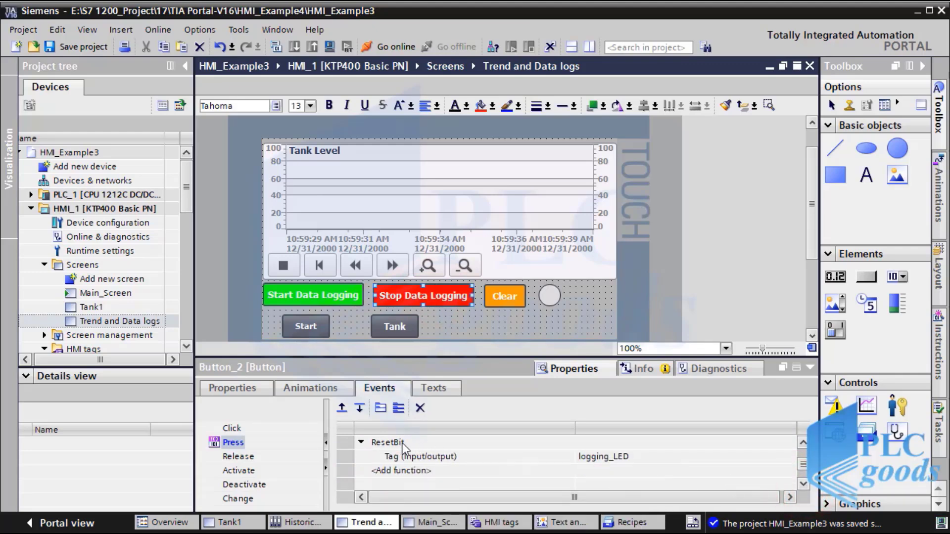
{"action": "left_click", "coordinate": [403, 444]}
{"action": "left_click", "coordinate": [609, 459]}
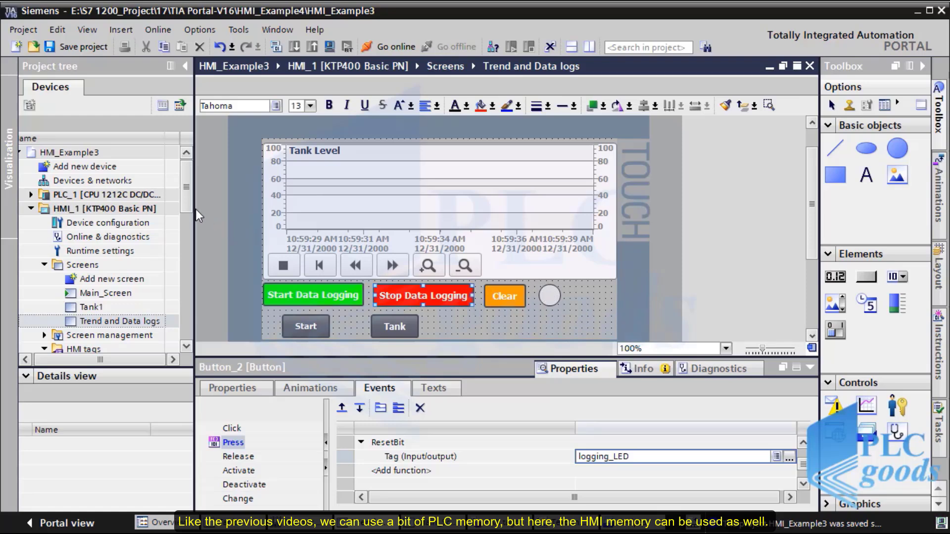
- Open the table of all HMI tags and review it from the first entries
{"action": "left_click_drag", "start_coordinate": [185, 210], "coordinate": [185, 239]}
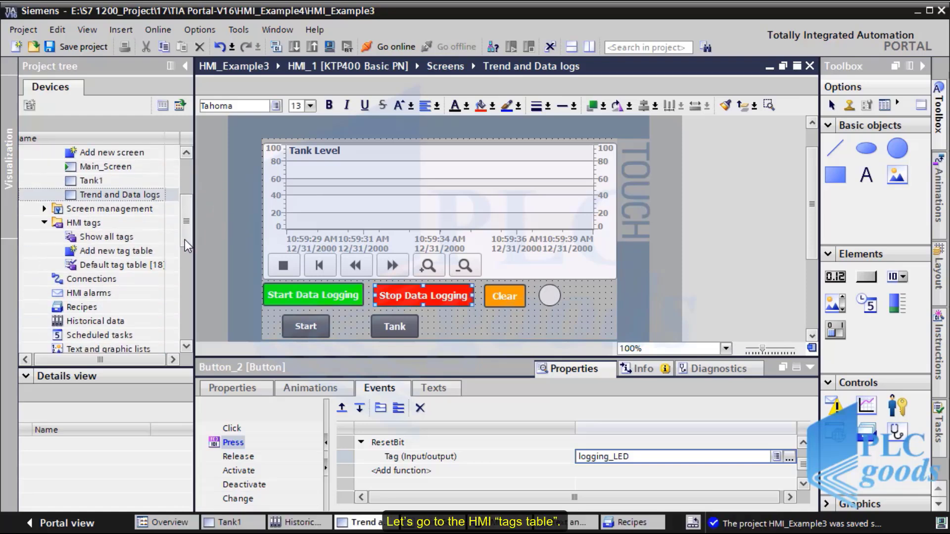
{"action": "double_click", "coordinate": [95, 240]}
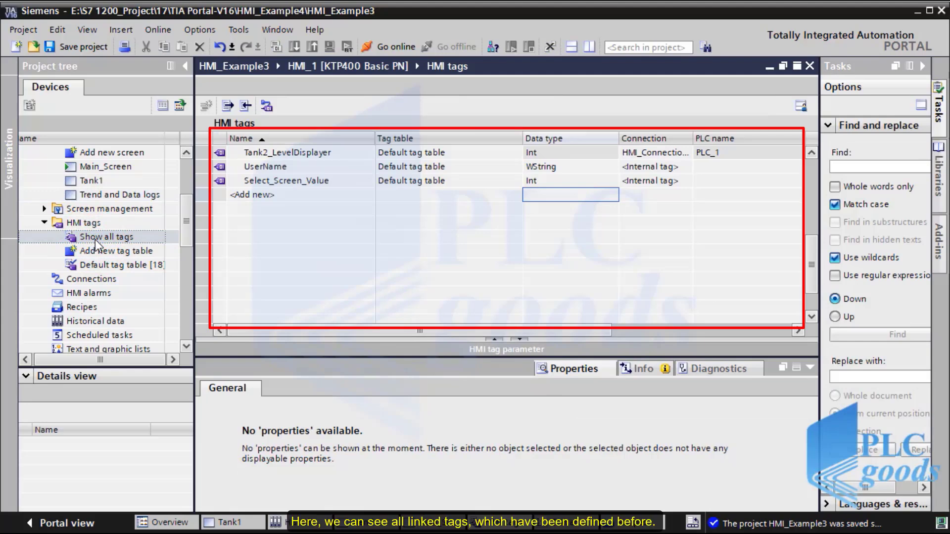
{"action": "left_click_drag", "start_coordinate": [810, 271], "coordinate": [819, 189]}
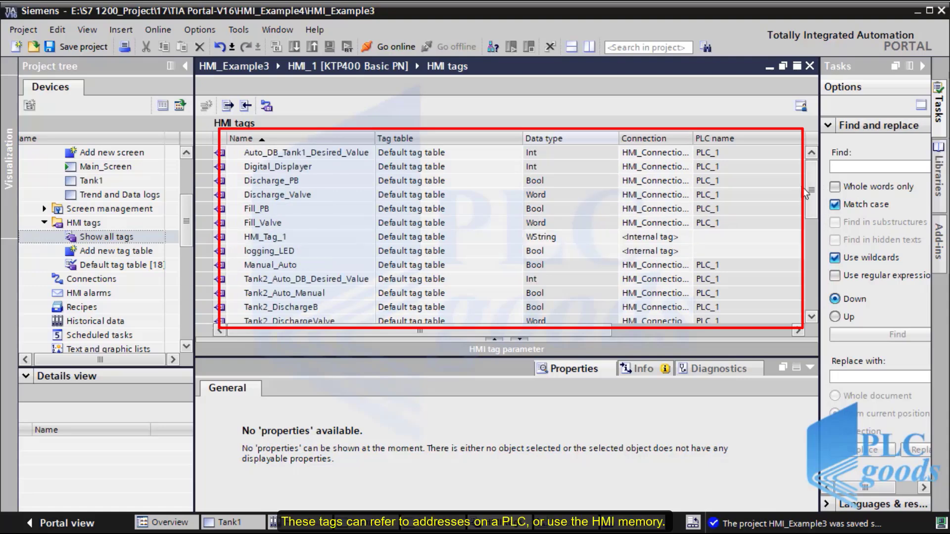
- Open the connection selection for the Discharge_Valve tag and choose HMI_Connection_1
{"action": "left_click", "coordinate": [292, 198]}
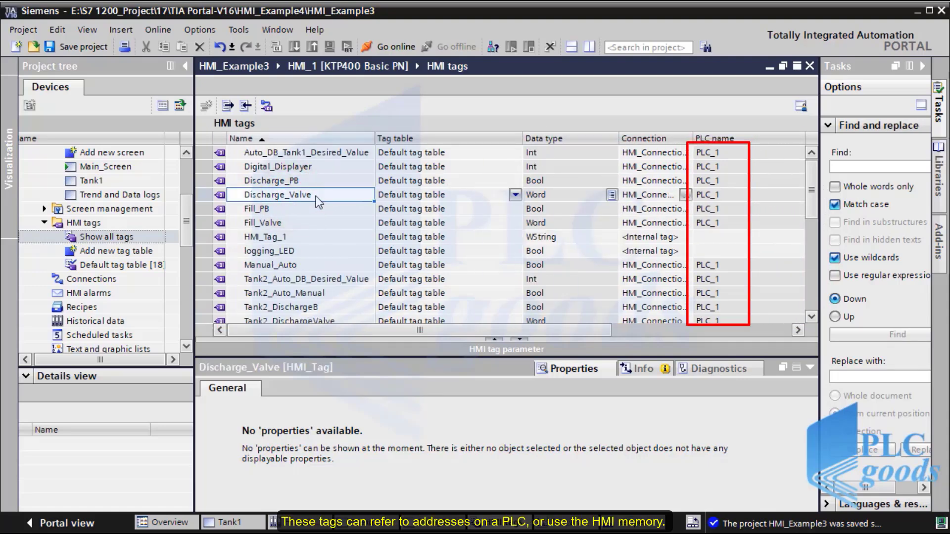
{"action": "left_click", "coordinate": [690, 194]}
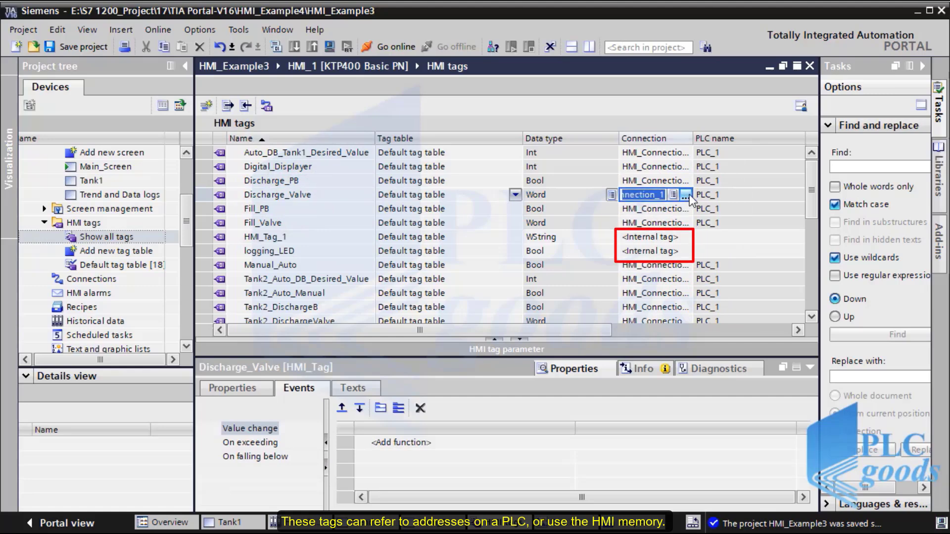
{"action": "left_click", "coordinate": [690, 194]}
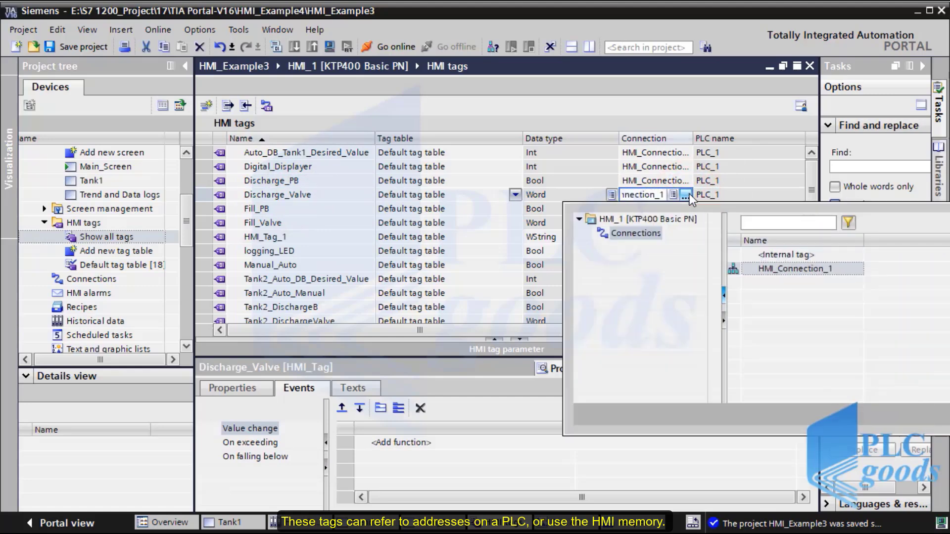
{"action": "left_click", "coordinate": [767, 268]}
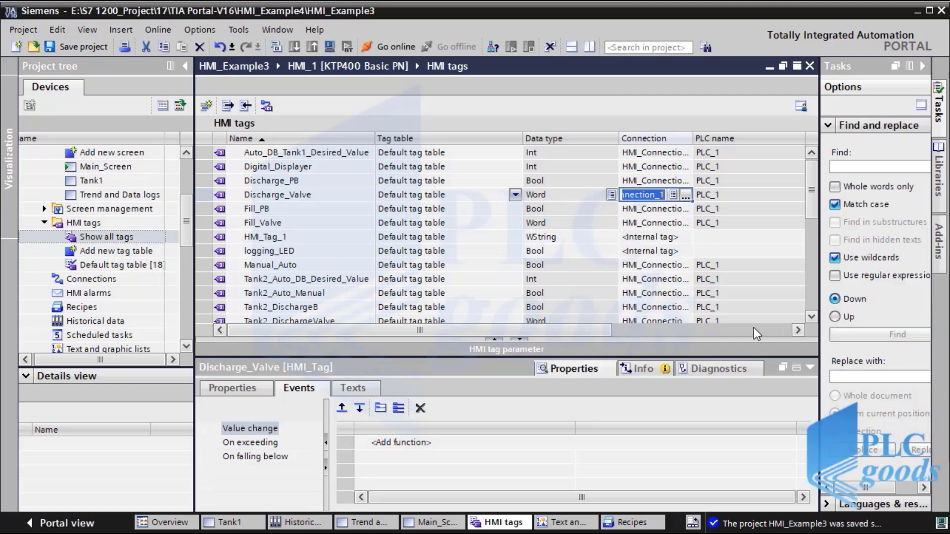
- Choose <Internal tag> as the connection for the logging_LED tag
{"action": "left_click", "coordinate": [303, 253]}
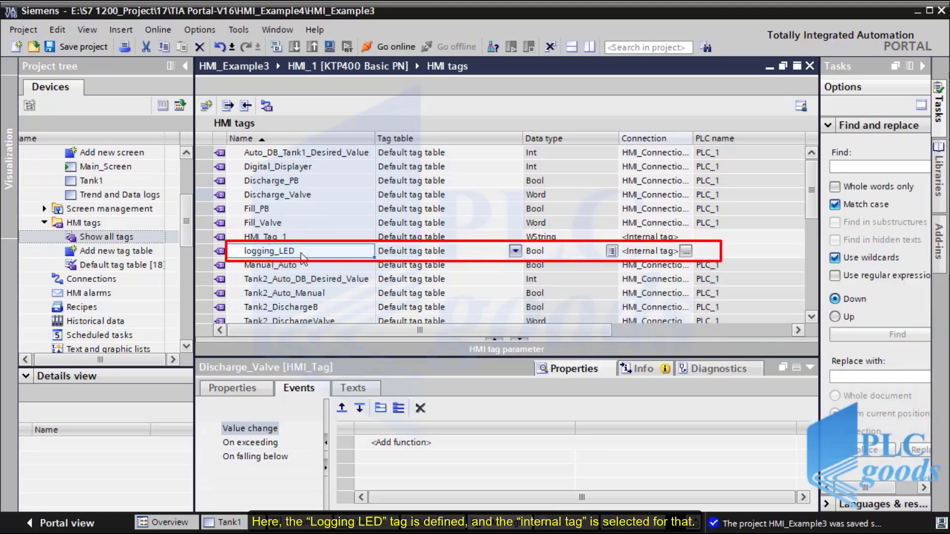
{"action": "left_click", "coordinate": [685, 251]}
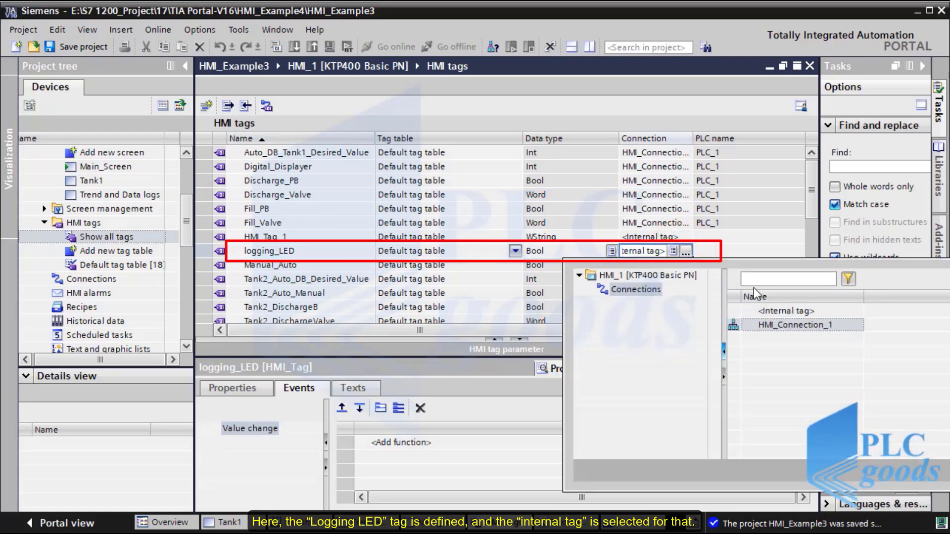
{"action": "left_click", "coordinate": [775, 310]}
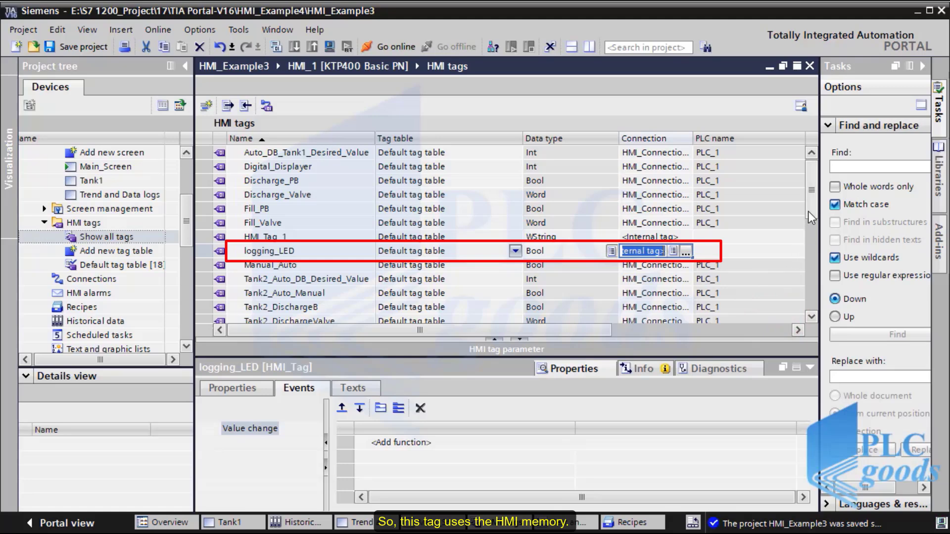
- Add an internal HMI tag named Select_Layer with the Int data type to the default tag table
{"action": "left_click_drag", "start_coordinate": [811, 215], "coordinate": [811, 237]}
{"action": "scroll", "coordinate": [808, 236], "scroll_direction": "down", "scroll_amount": 3}
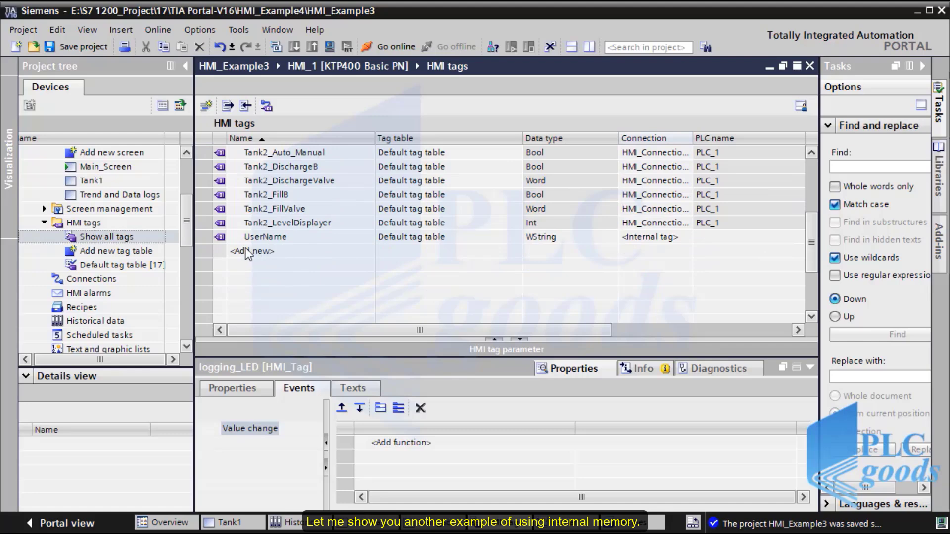
{"action": "left_click", "coordinate": [247, 252]}
{"action": "type", "text": "Se"}
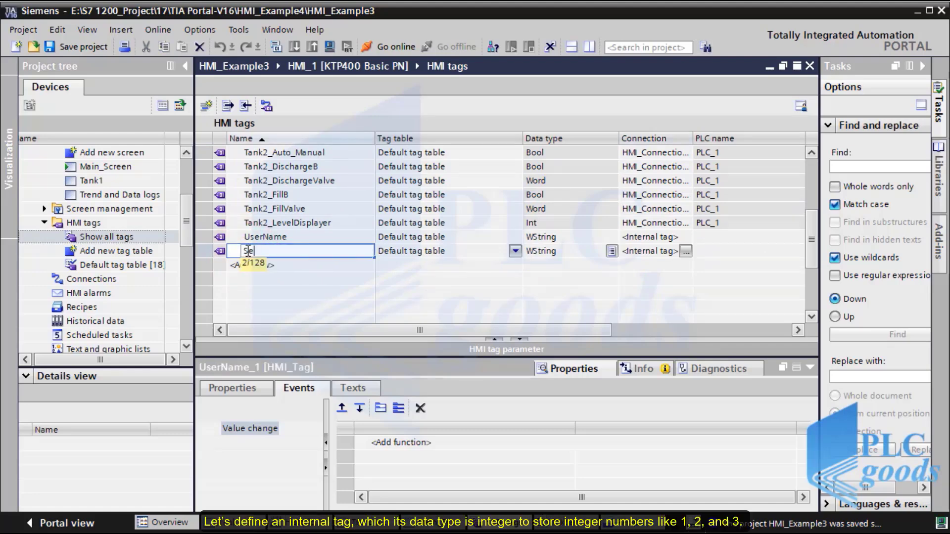
{"action": "type", "text": "lect_Layer"}
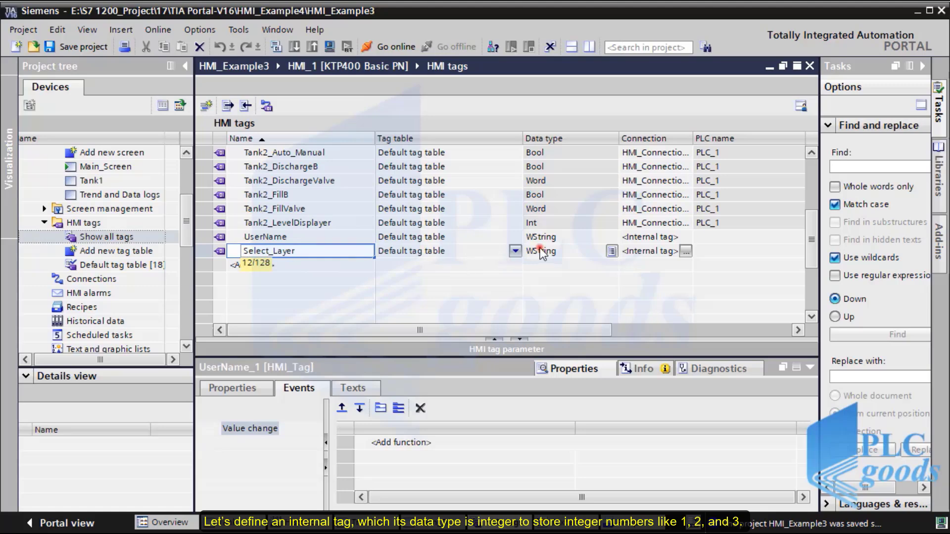
{"action": "left_click", "coordinate": [543, 253]}
{"action": "type", "text": "Int"}
{"action": "left_click", "coordinate": [537, 268]}
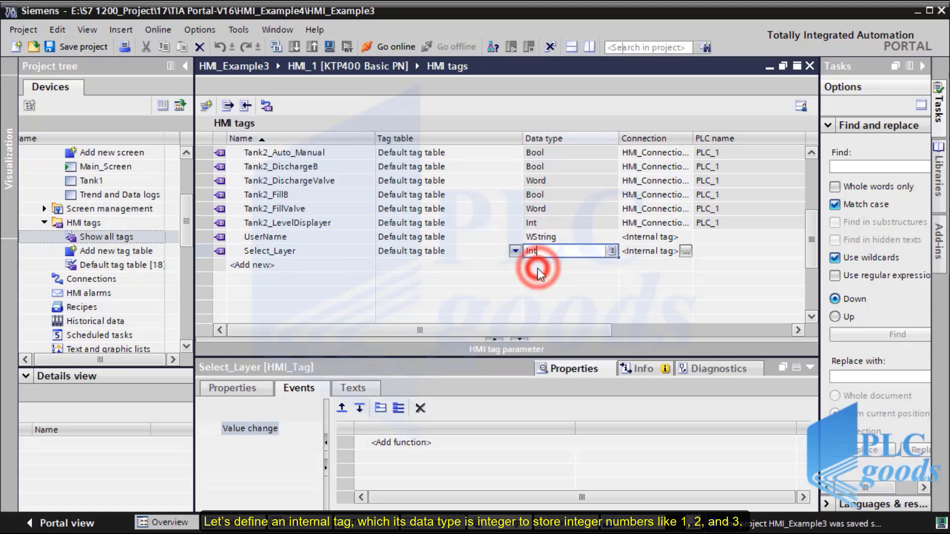
{"action": "key", "text": "Return"}
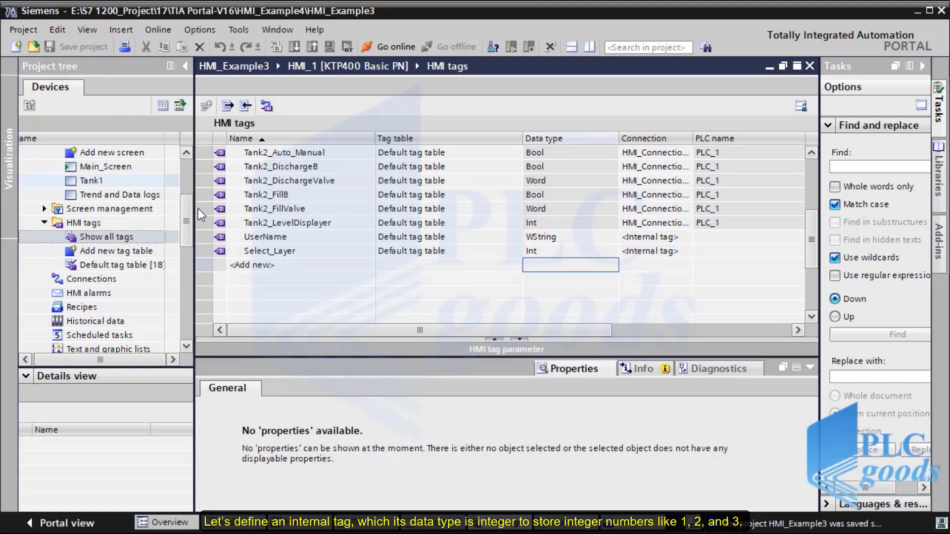
- Delete the Recording and Tank buttons from Main_Screen
{"action": "left_click", "coordinate": [419, 525]}
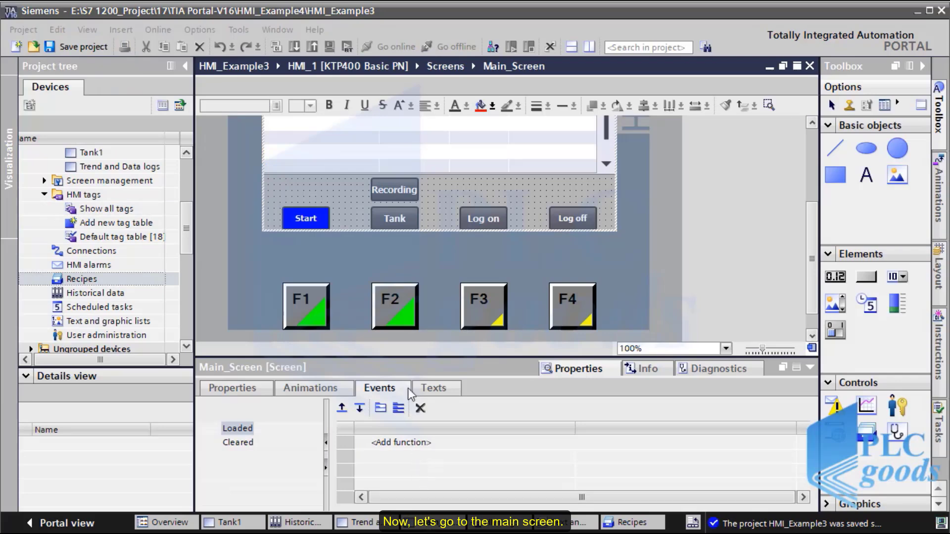
{"action": "left_click", "coordinate": [391, 212]}
{"action": "left_click", "coordinate": [401, 197]}
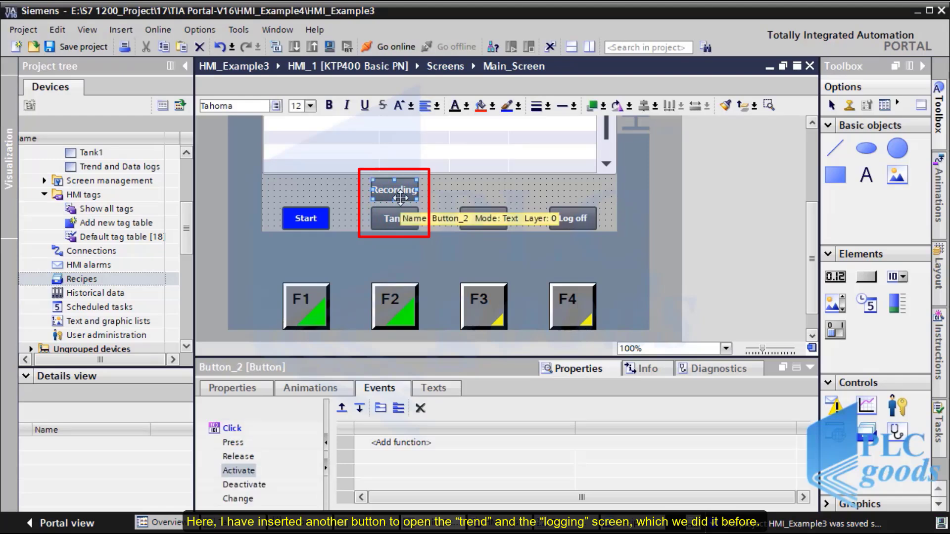
{"action": "key", "text": "Delete"}
{"action": "left_click", "coordinate": [389, 217]}
{"action": "key", "text": "Delete"}
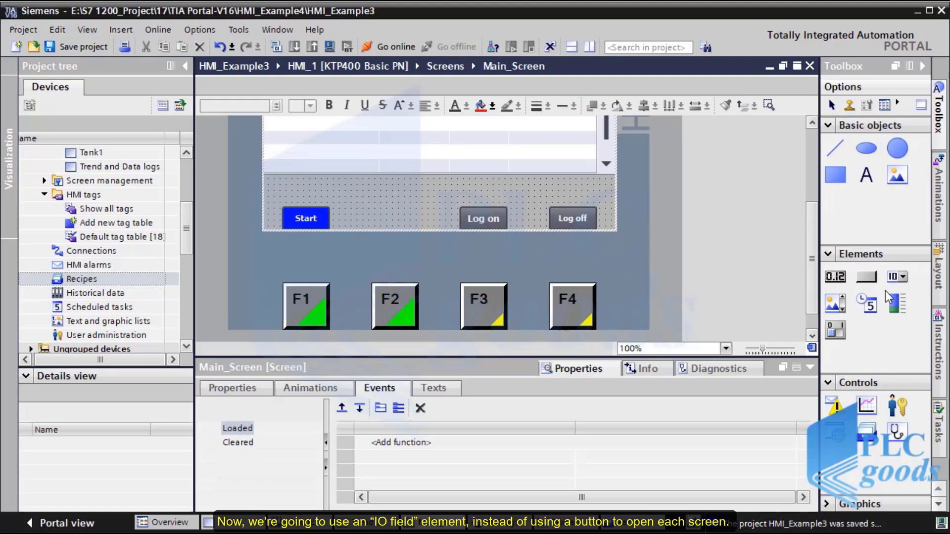
- Place a symbolic I/O field between the Start and Log on buttons and link it to the Select_Layer tag
{"action": "left_click_drag", "start_coordinate": [898, 282], "coordinate": [396, 219]}
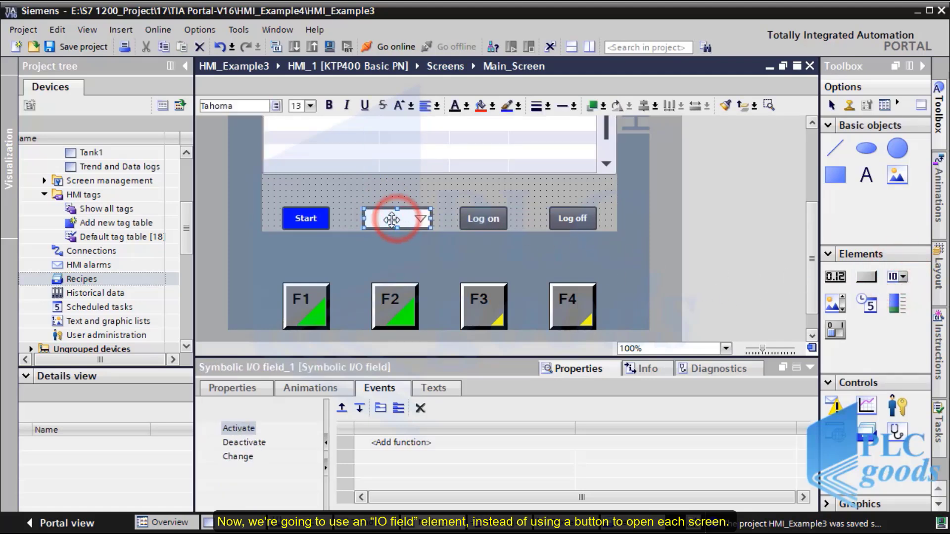
{"action": "left_click", "coordinate": [256, 390]}
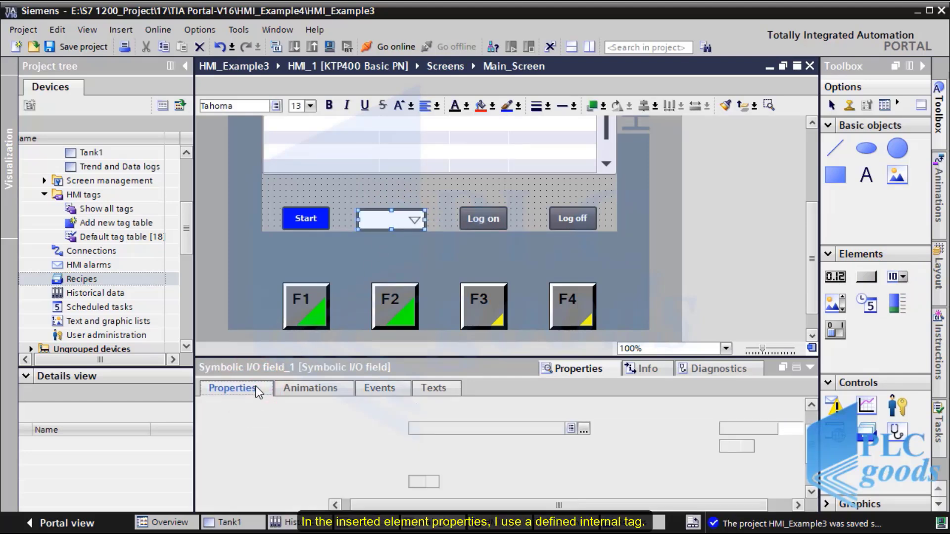
{"action": "left_click", "coordinate": [585, 429]}
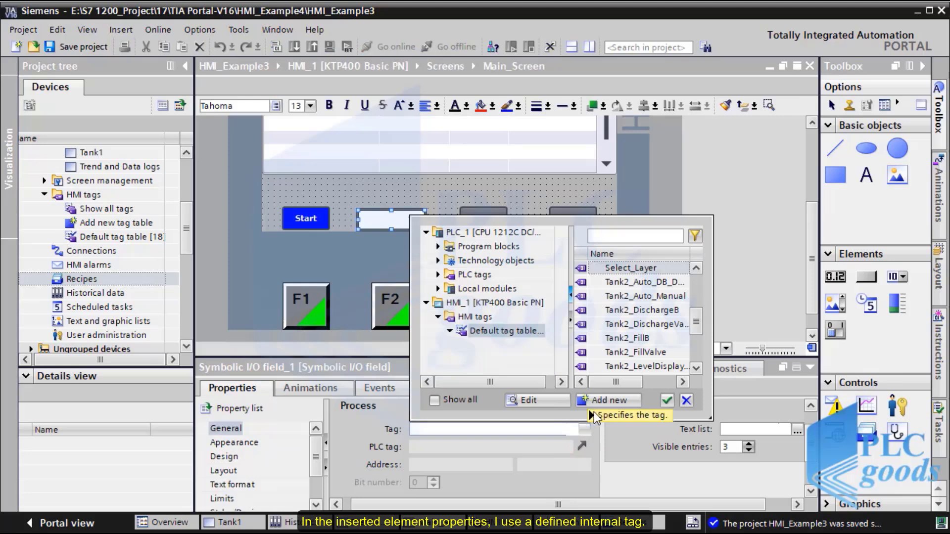
{"action": "double_click", "coordinate": [613, 269]}
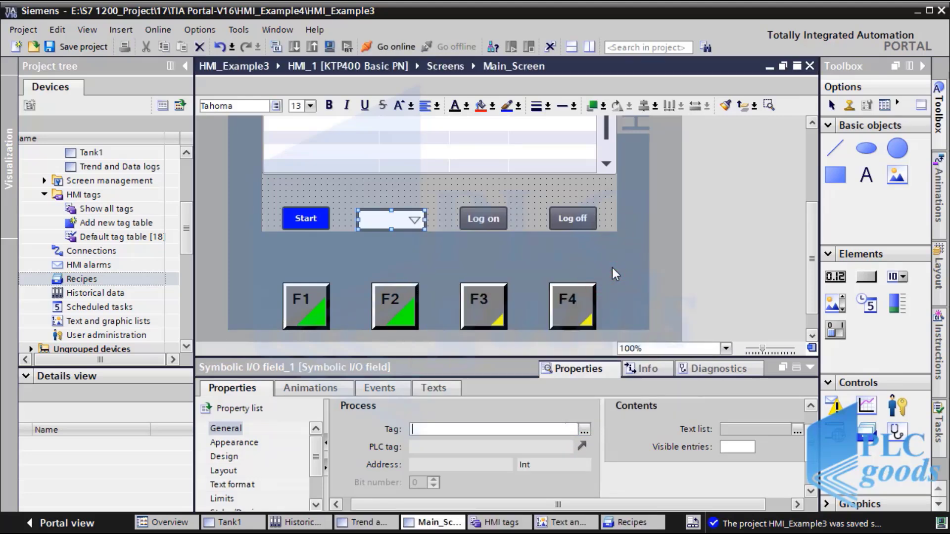
- Assign the Screen names text list to the symbolic I/O field
{"action": "left_click", "coordinate": [732, 431]}
{"action": "left_click", "coordinate": [797, 429]}
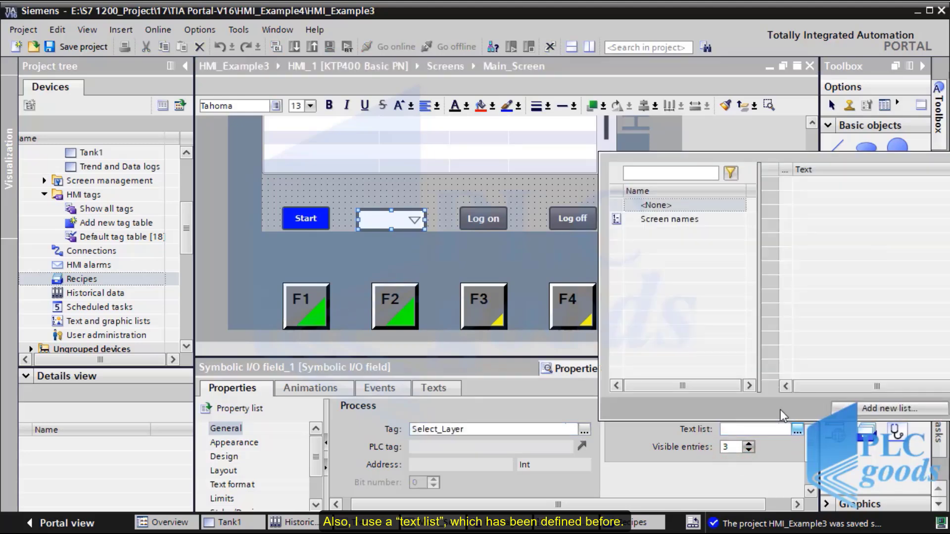
{"action": "left_click", "coordinate": [658, 218]}
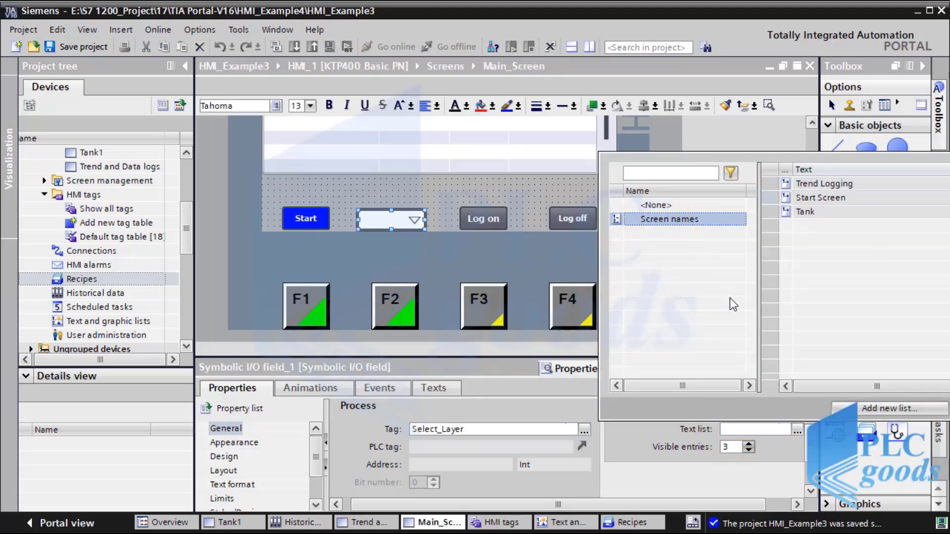
{"action": "left_click", "coordinate": [949, 408]}
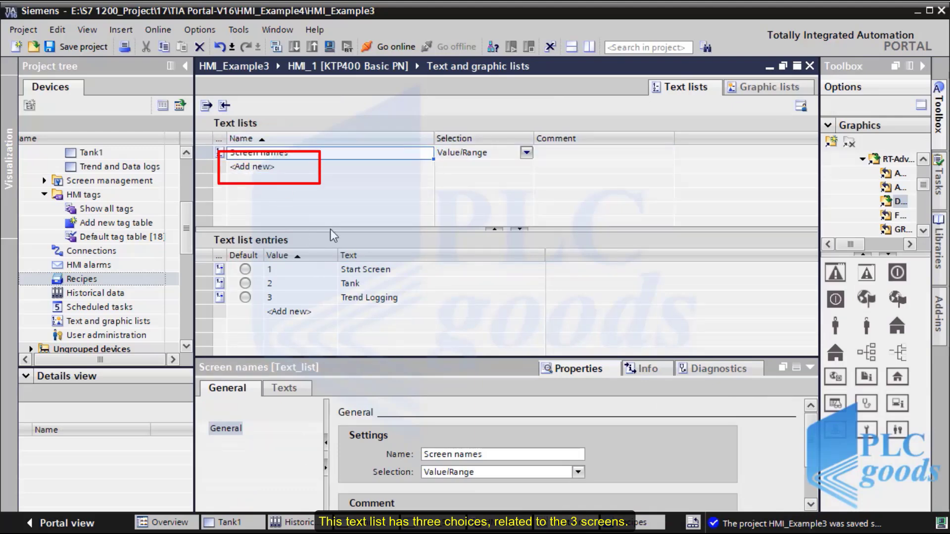
- Check the values and texts of the entries in the Screen names text list
{"action": "left_click", "coordinate": [359, 272]}
{"action": "left_click", "coordinate": [361, 283]}
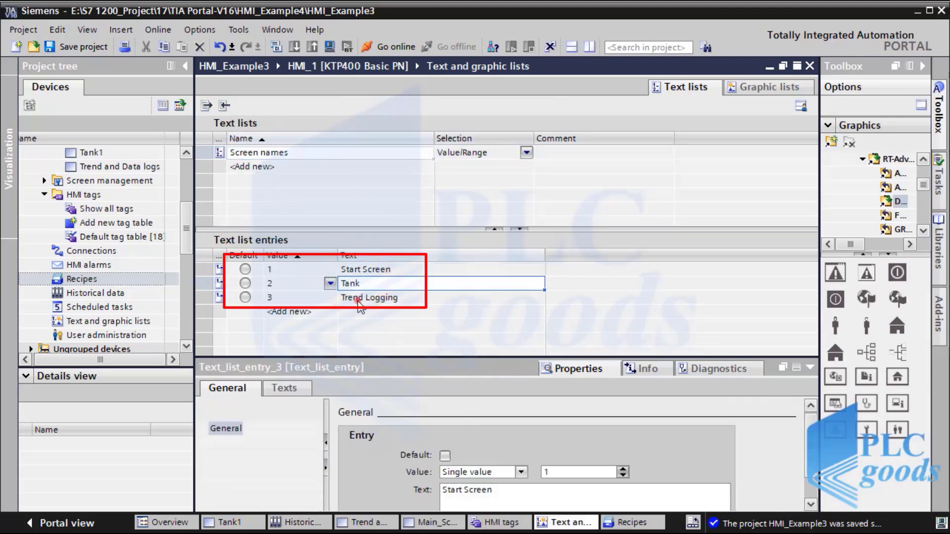
{"action": "left_click", "coordinate": [300, 296]}
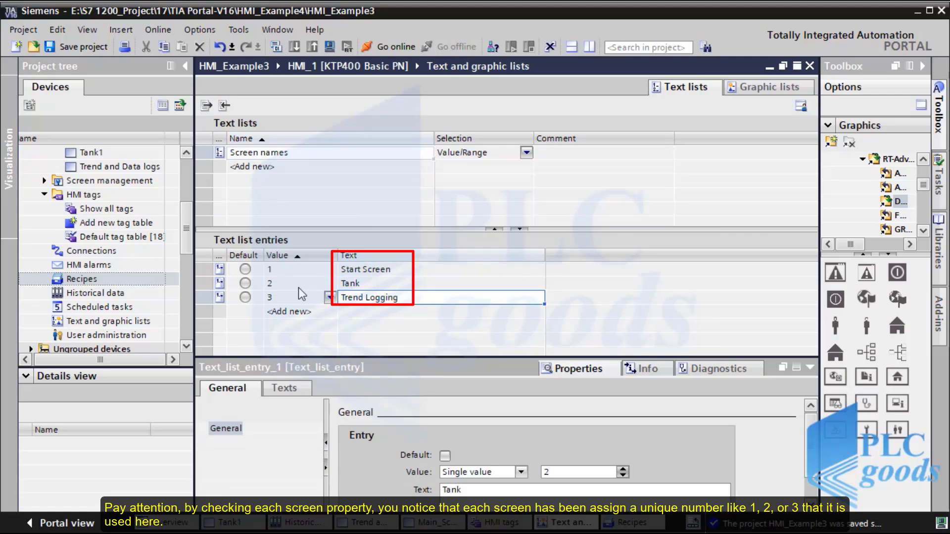
{"action": "left_click", "coordinate": [290, 297]}
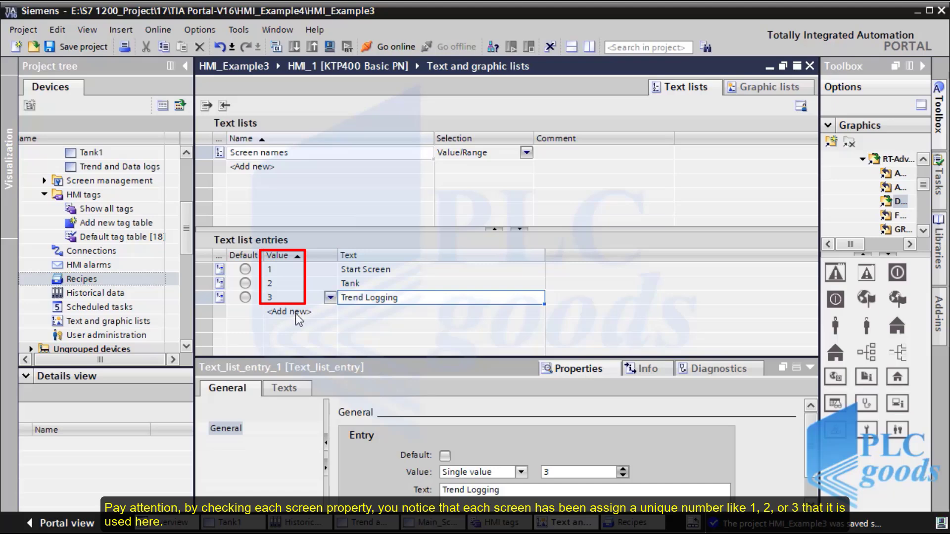
- Add the ActivateScreenByNumber function to the Change event of Main_Screen's symbolic I/O field, with Select_Layer as the screen number
{"action": "left_click", "coordinate": [430, 523]}
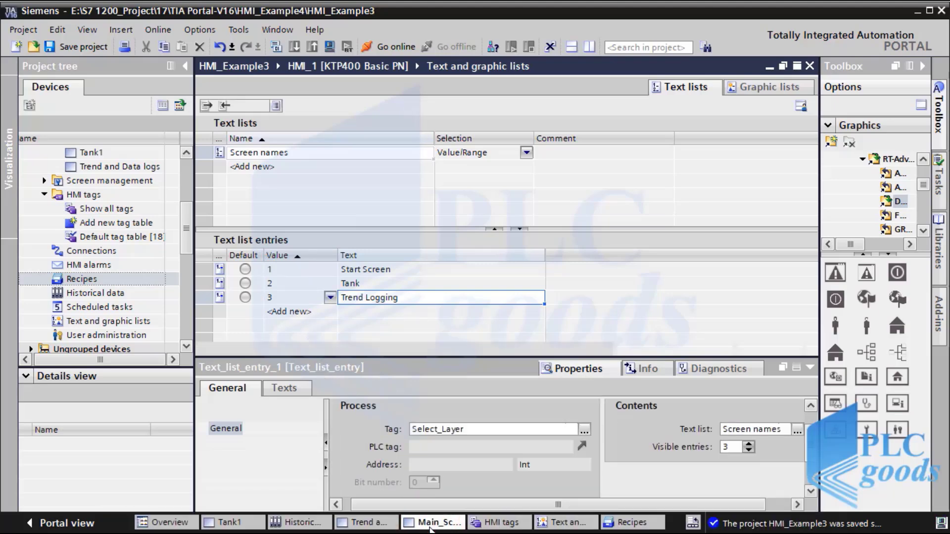
{"action": "left_click", "coordinate": [384, 391]}
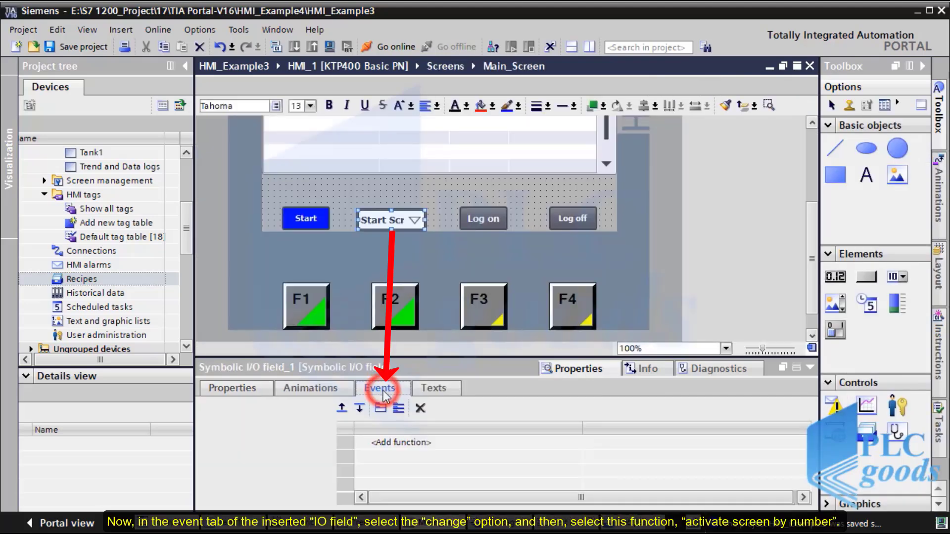
{"action": "left_click", "coordinate": [244, 459]}
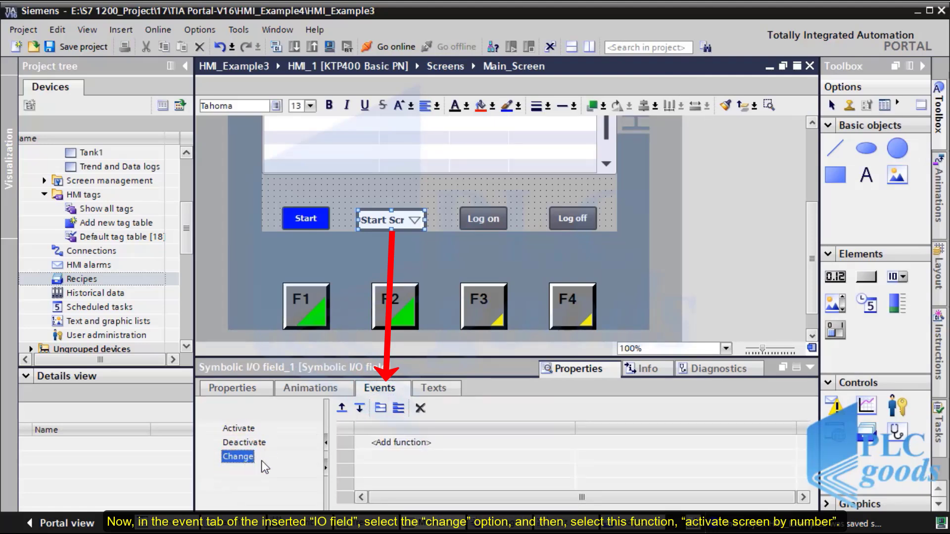
{"action": "left_click", "coordinate": [385, 447]}
{"action": "left_click", "coordinate": [791, 443]}
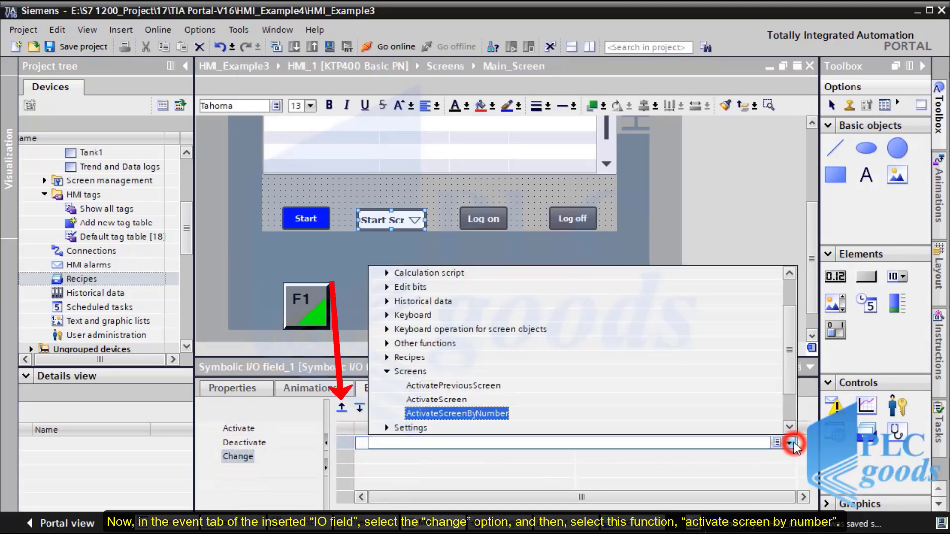
{"action": "left_click", "coordinate": [480, 412]}
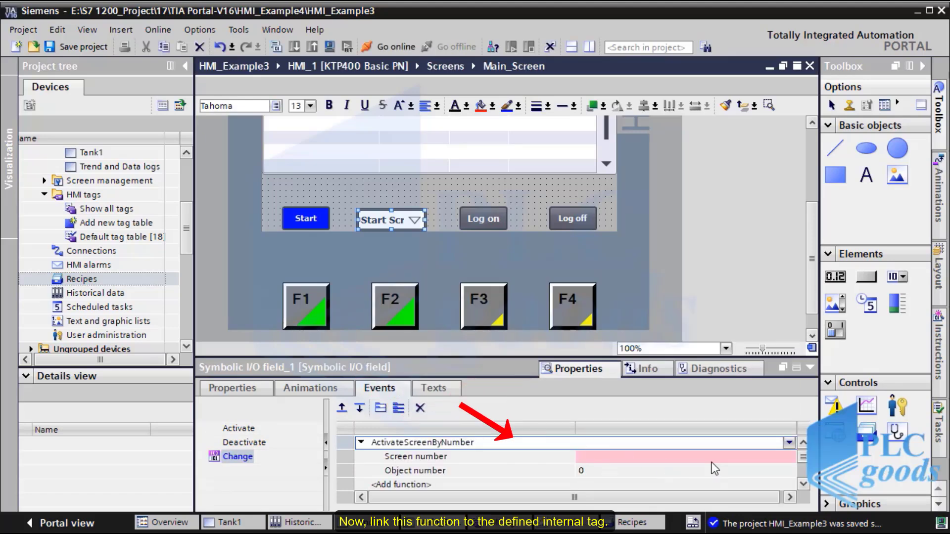
{"action": "left_click", "coordinate": [789, 457]}
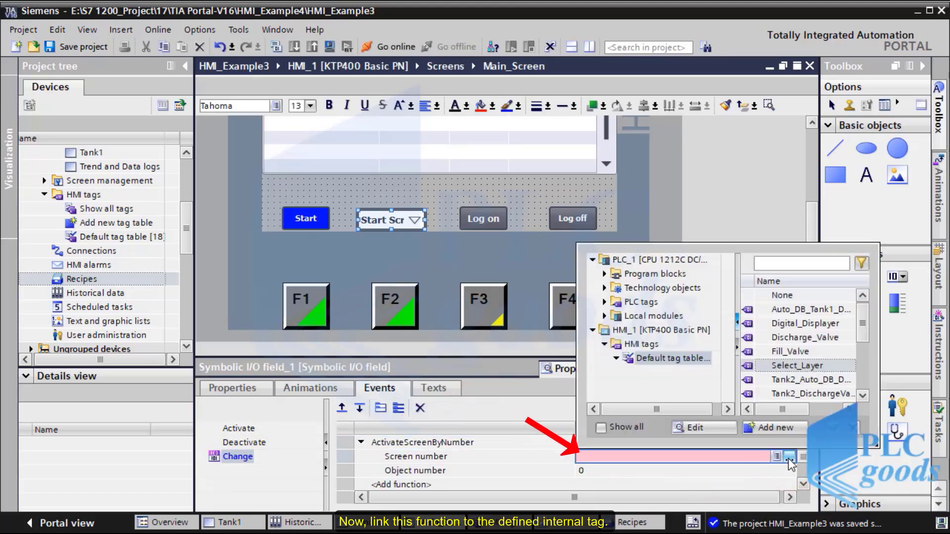
{"action": "double_click", "coordinate": [781, 367]}
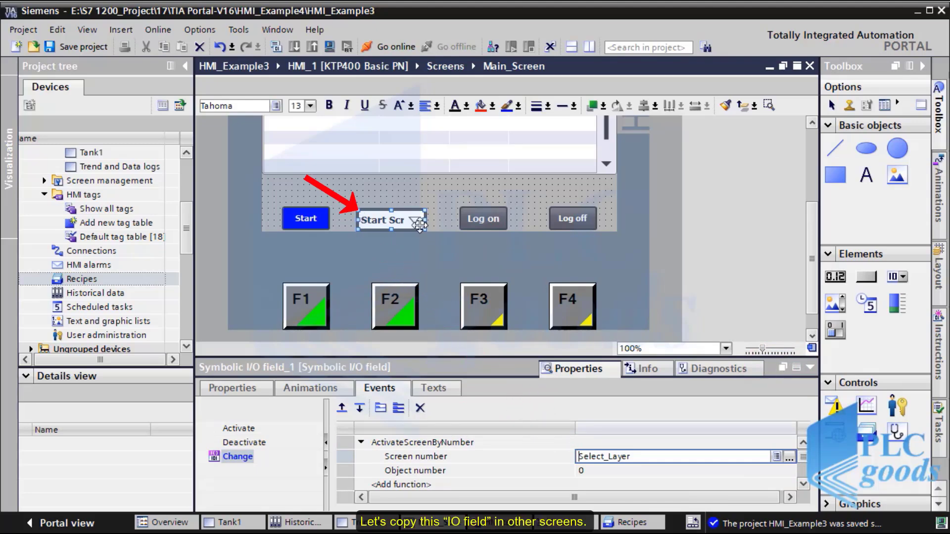
- Copy the symbolic I/O field from Main_Screen and save the project
{"action": "right_click", "coordinate": [420, 224]}
{"action": "left_click", "coordinate": [441, 239]}
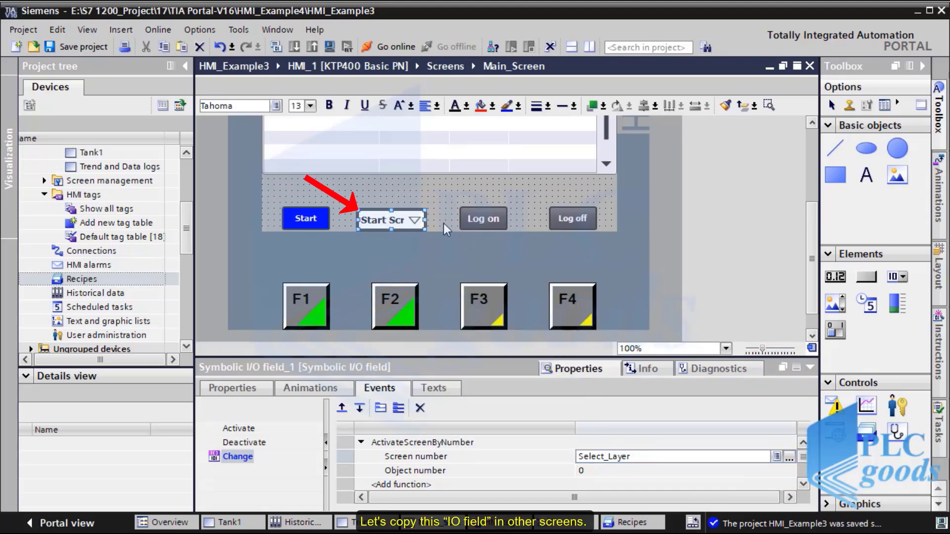
{"action": "left_click", "coordinate": [83, 46]}
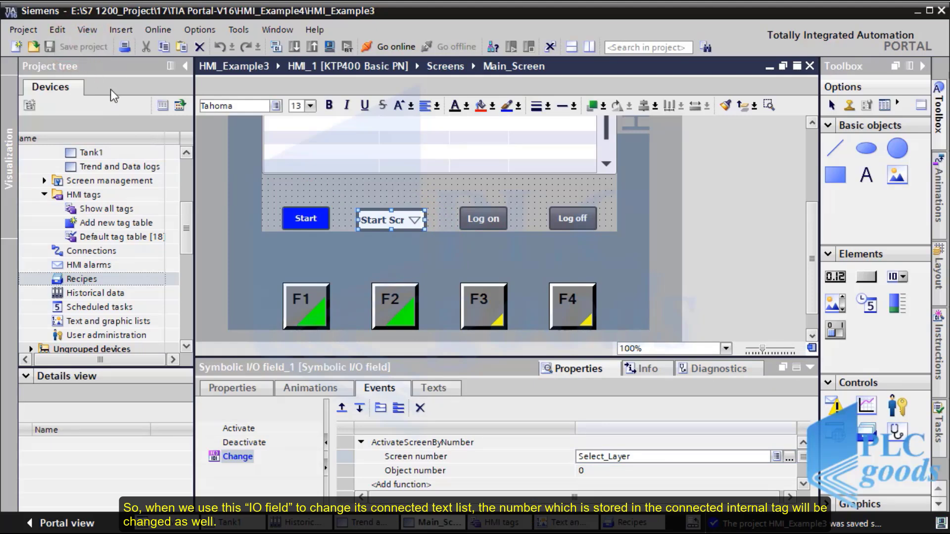
- Replace the Tank button on the Tank1 screen with the copied symbolic I/O field
{"action": "left_click_drag", "start_coordinate": [184, 206], "coordinate": [188, 165]}
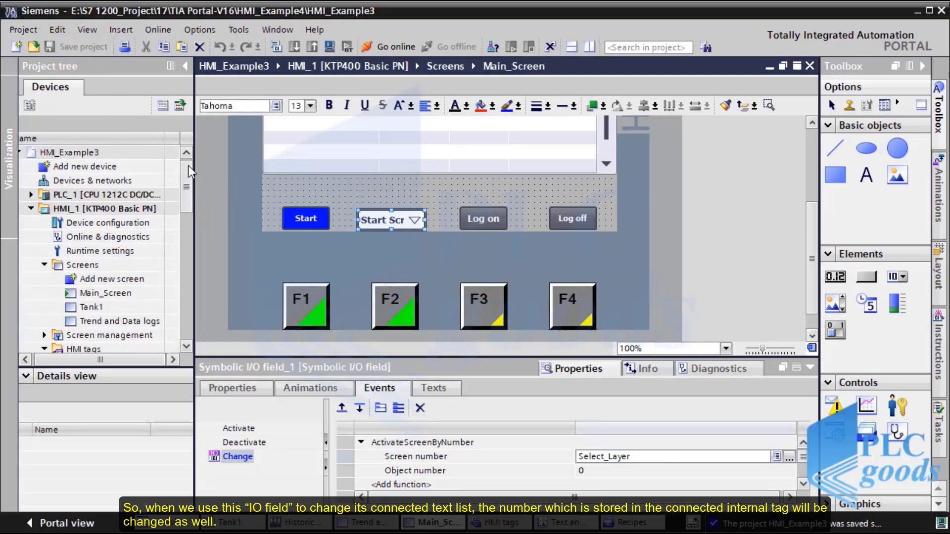
{"action": "double_click", "coordinate": [91, 310]}
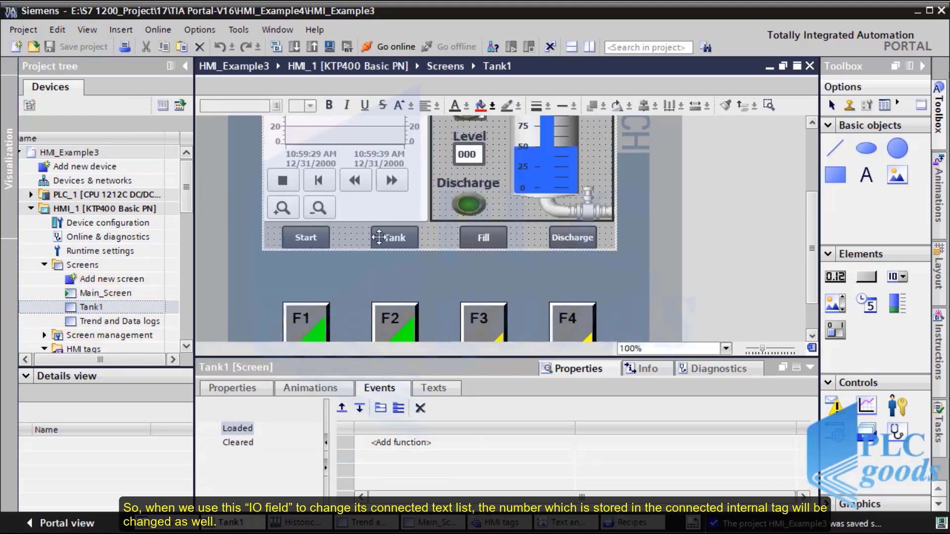
{"action": "left_click", "coordinate": [381, 239]}
{"action": "key", "text": "Delete"}
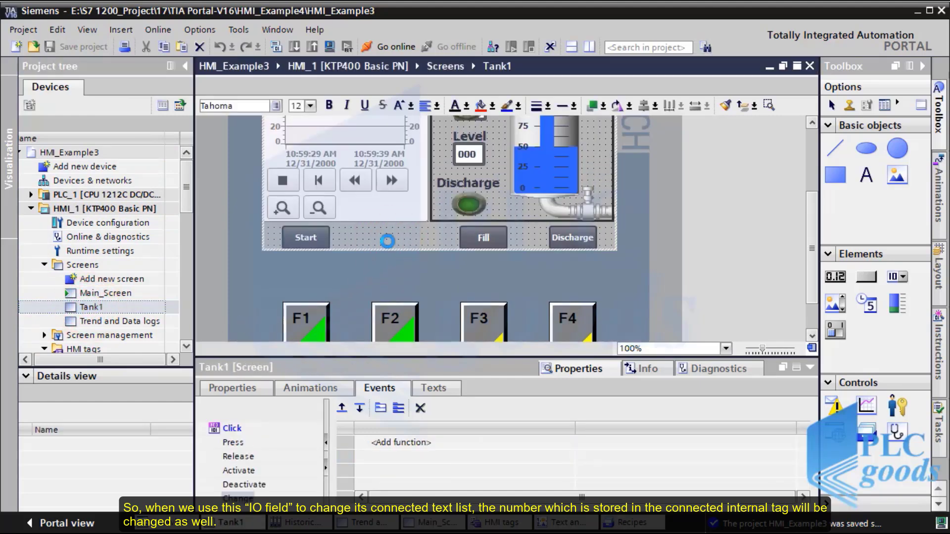
{"action": "key", "text": "ctrl+v"}
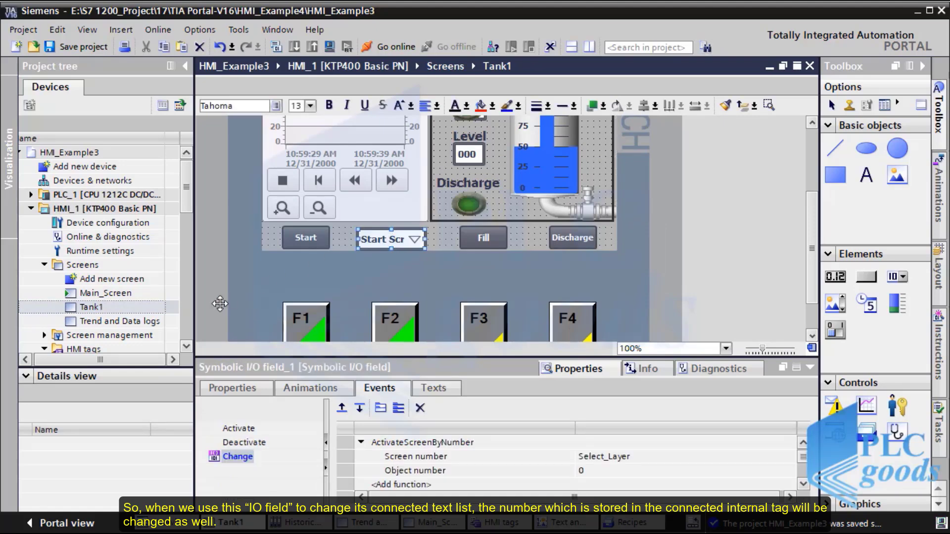
- Replace the Tank button on the Trend and Data logs screen with the copied symbolic I/O field and save the project
{"action": "double_click", "coordinate": [147, 322]}
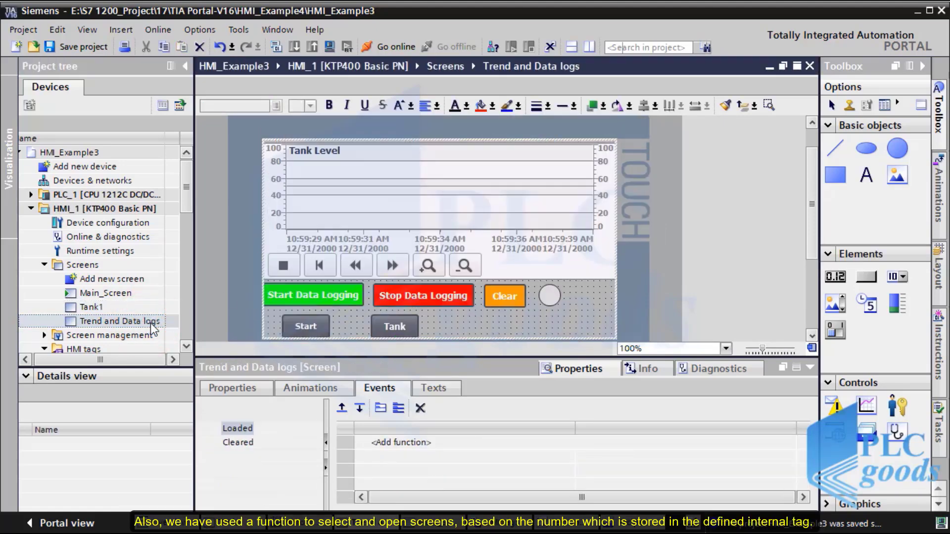
{"action": "left_click", "coordinate": [386, 322]}
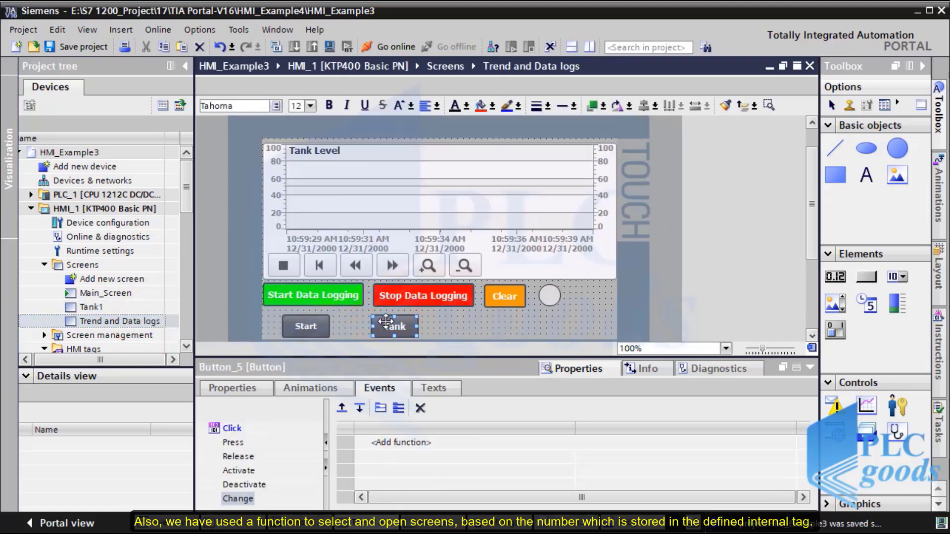
{"action": "key", "text": "Delete"}
{"action": "key", "text": "ctrl+v"}
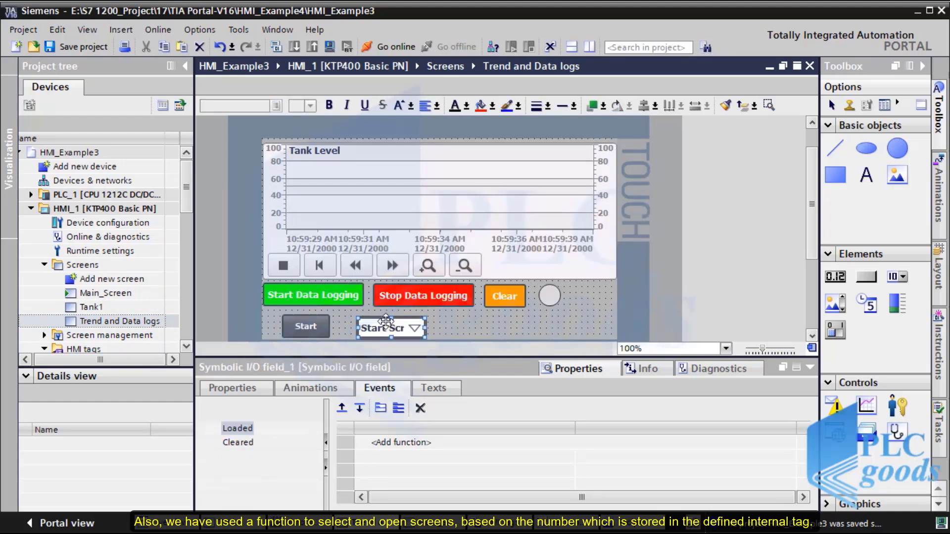
{"action": "left_click", "coordinate": [59, 51]}
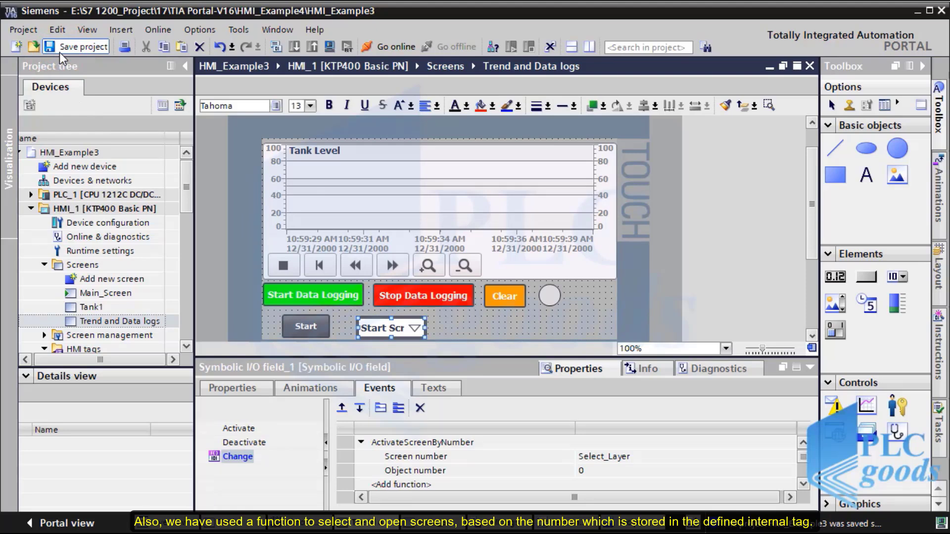
- Start the HMI runtime simulation
{"action": "left_click", "coordinate": [330, 47]}
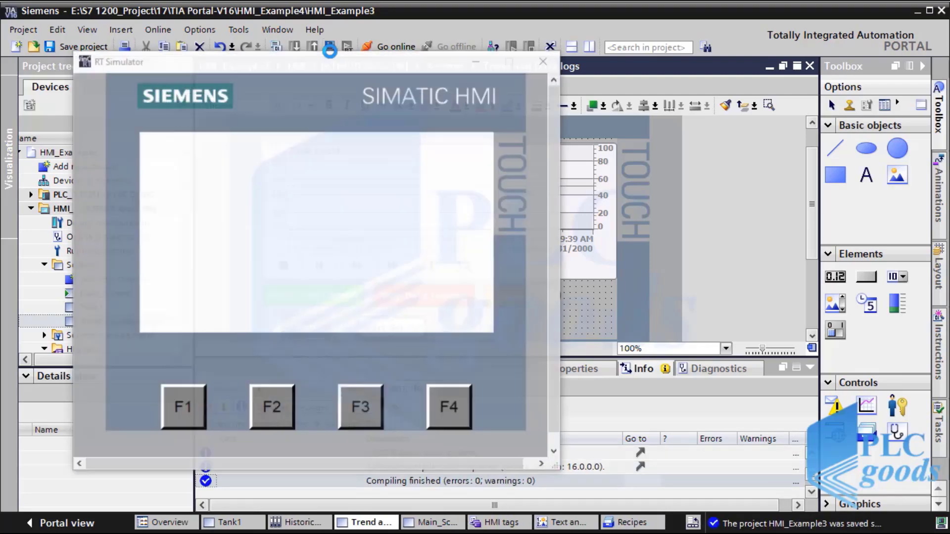
{"action": "key", "text": "alt+Tab"}
{"action": "key", "text": "alt+Tab"}
{"action": "key", "text": "alt+Tab"}
{"action": "key", "text": "alt+Tab"}
{"action": "key", "text": "alt+Tab"}
{"action": "key", "text": "alt+Tab"}
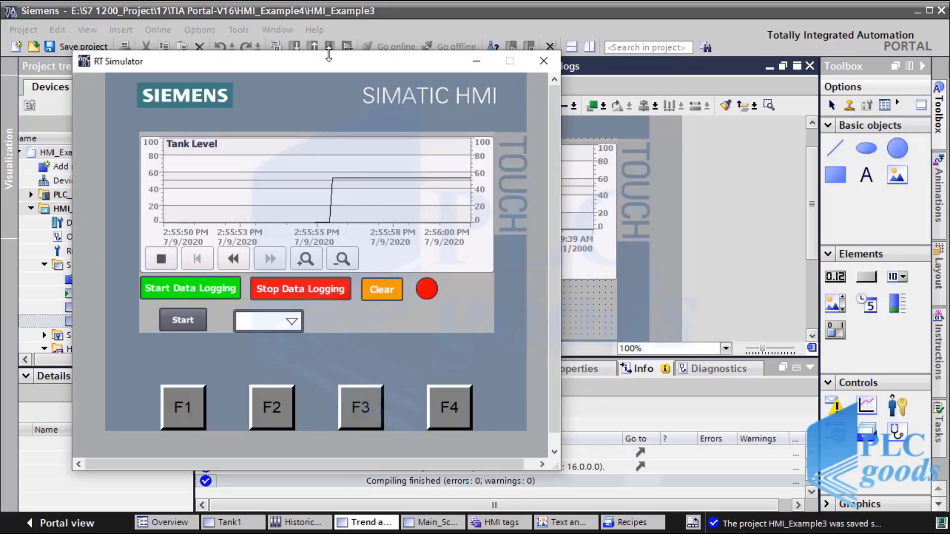
- Test the simulator's screen selection list by switching to Tank, Trend Logging, Start Screen and back to Trend Logging
{"action": "left_click", "coordinate": [291, 323]}
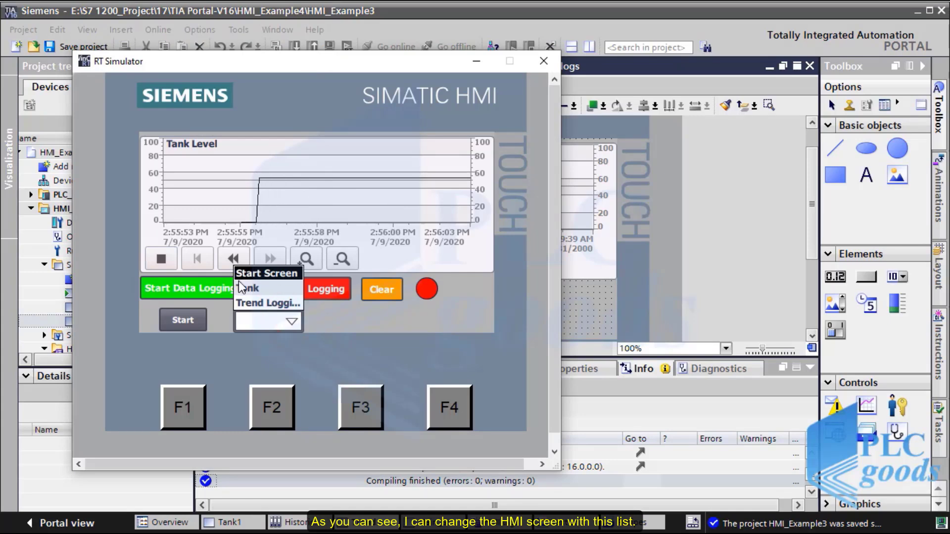
{"action": "left_click", "coordinate": [247, 288]}
{"action": "left_click", "coordinate": [267, 320]}
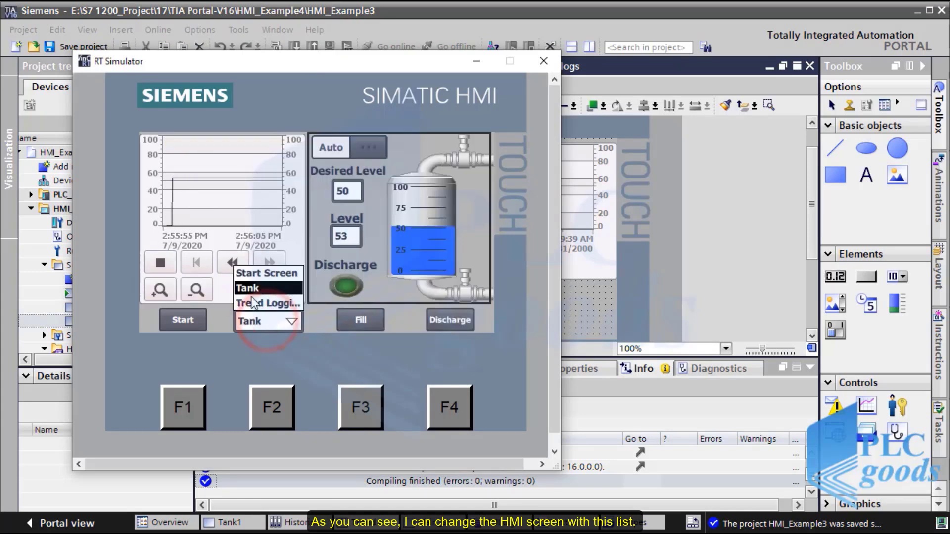
{"action": "left_click", "coordinate": [254, 302]}
{"action": "left_click", "coordinate": [262, 321]}
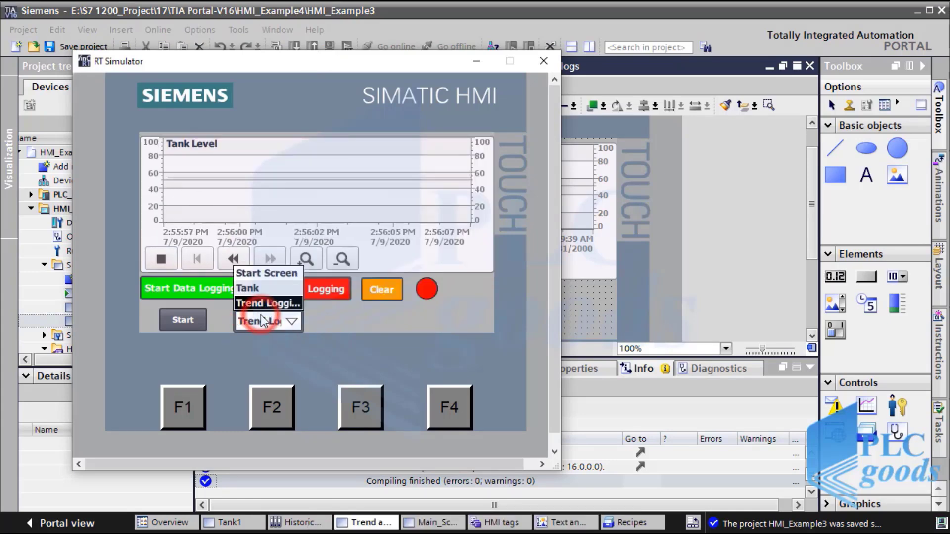
{"action": "left_click", "coordinate": [254, 276]}
{"action": "left_click", "coordinate": [263, 320]}
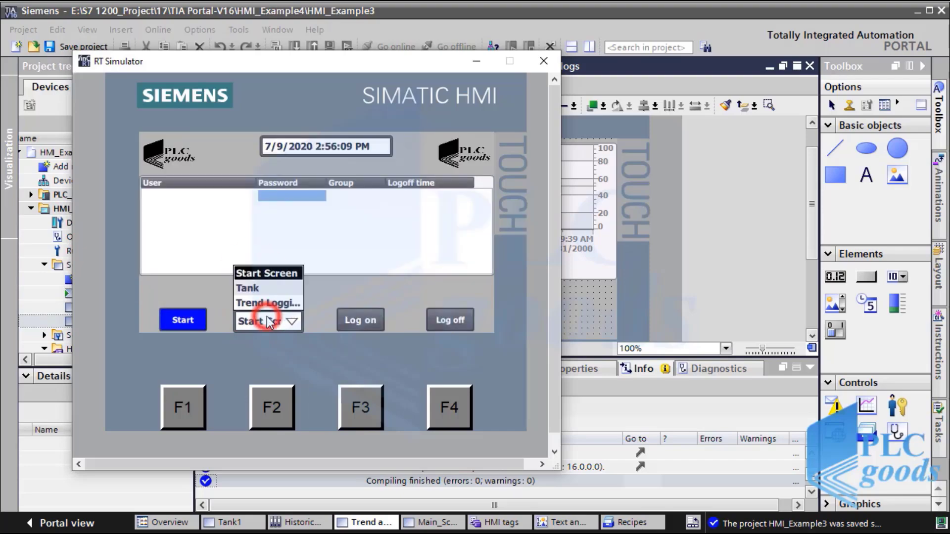
{"action": "left_click", "coordinate": [258, 300]}
- Add a new HMI screen and rename it WebSite
{"action": "left_click", "coordinate": [139, 264]}
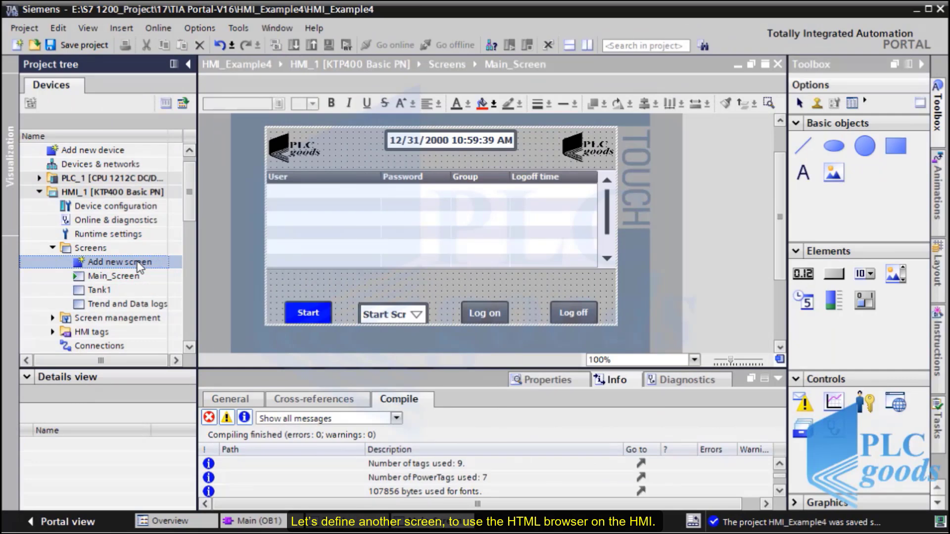
{"action": "double_click", "coordinate": [138, 265]}
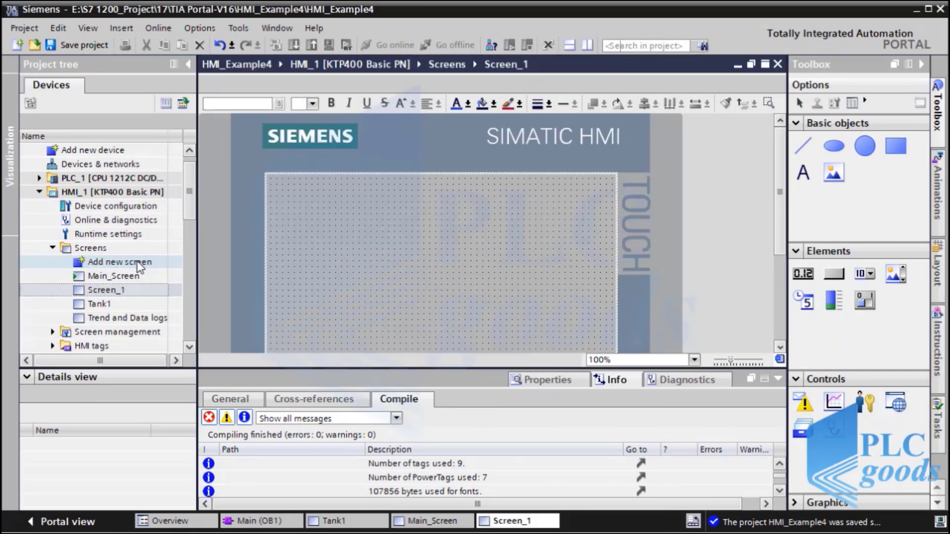
{"action": "right_click", "coordinate": [115, 295]}
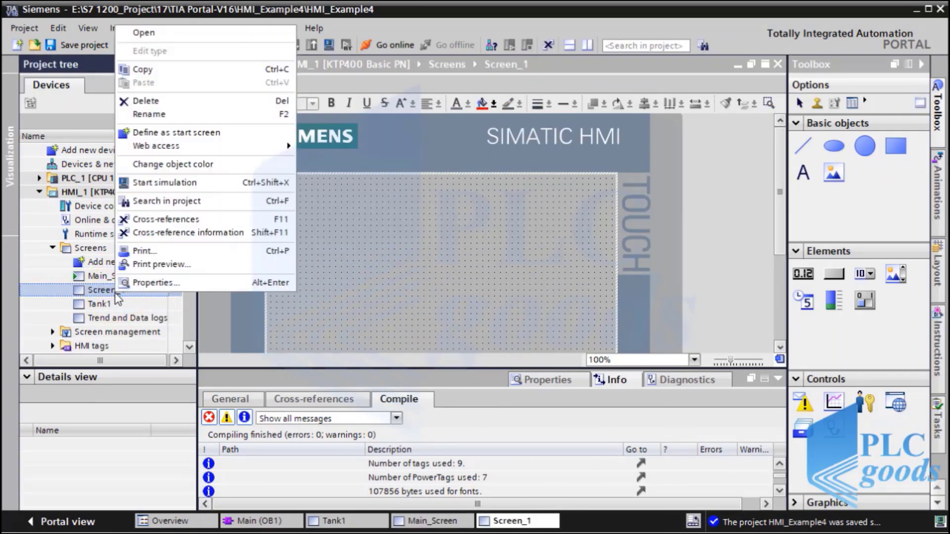
{"action": "left_click", "coordinate": [142, 118]}
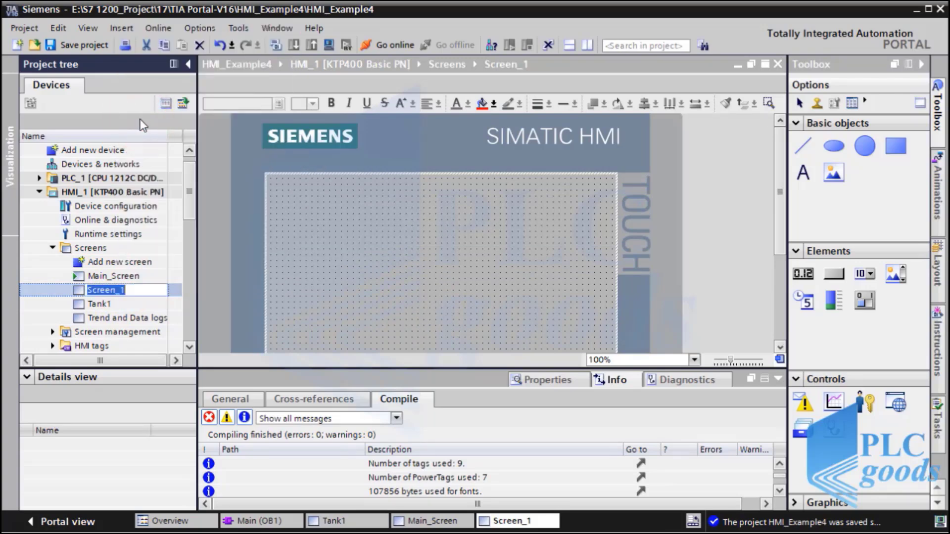
{"action": "type", "text": "WebSi"}
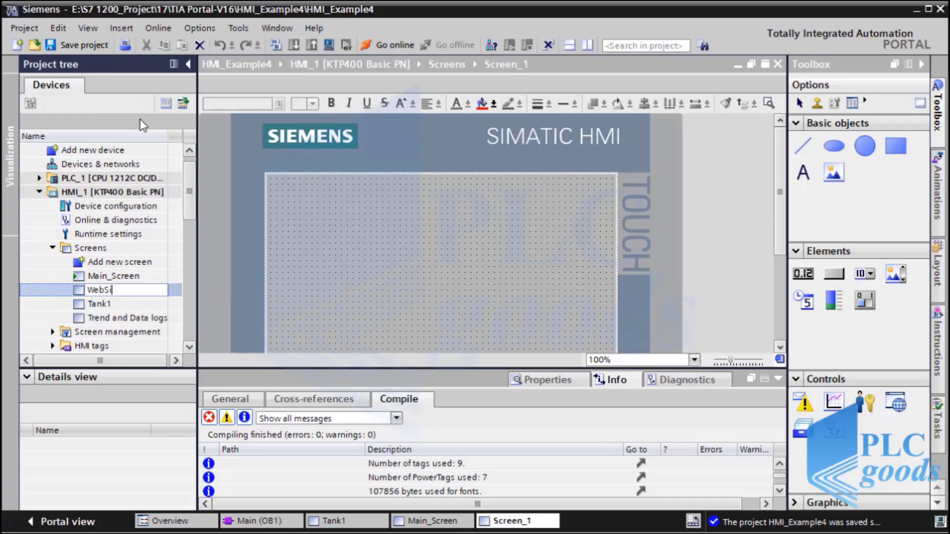
{"action": "type", "text": "te"}
{"action": "left_click", "coordinate": [207, 289]}
- Check the WebSite screen's number in its general properties
{"action": "left_click", "coordinate": [347, 296]}
{"action": "left_click", "coordinate": [530, 380]}
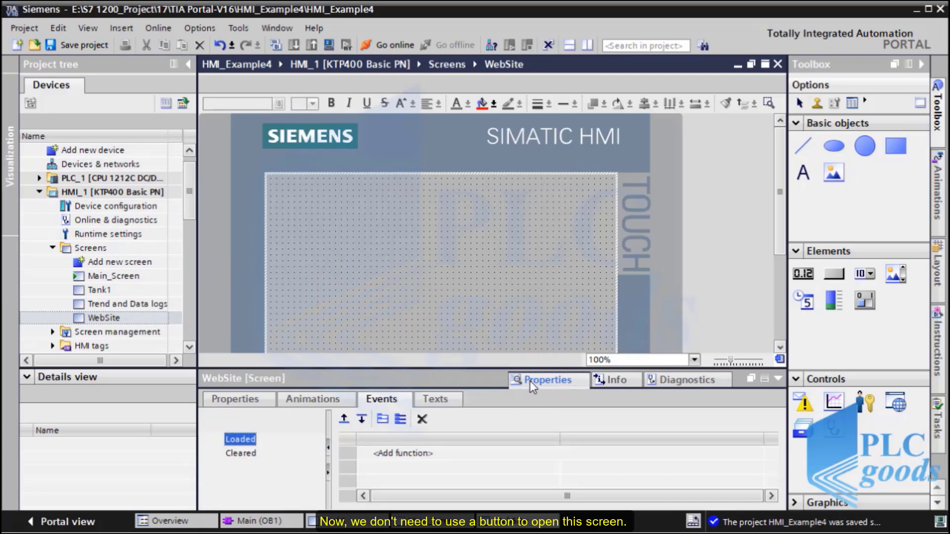
{"action": "left_click", "coordinate": [236, 406]}
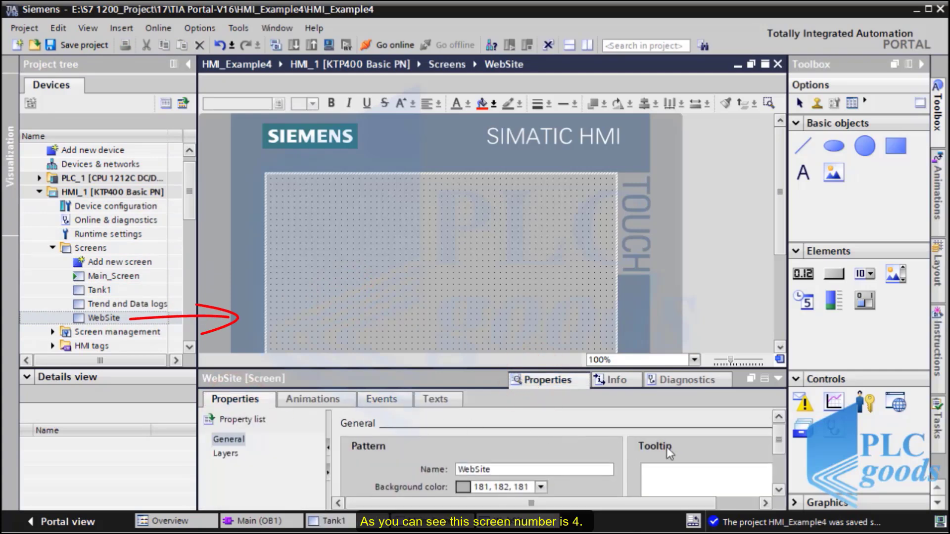
{"action": "left_click_drag", "start_coordinate": [780, 452], "coordinate": [781, 460]}
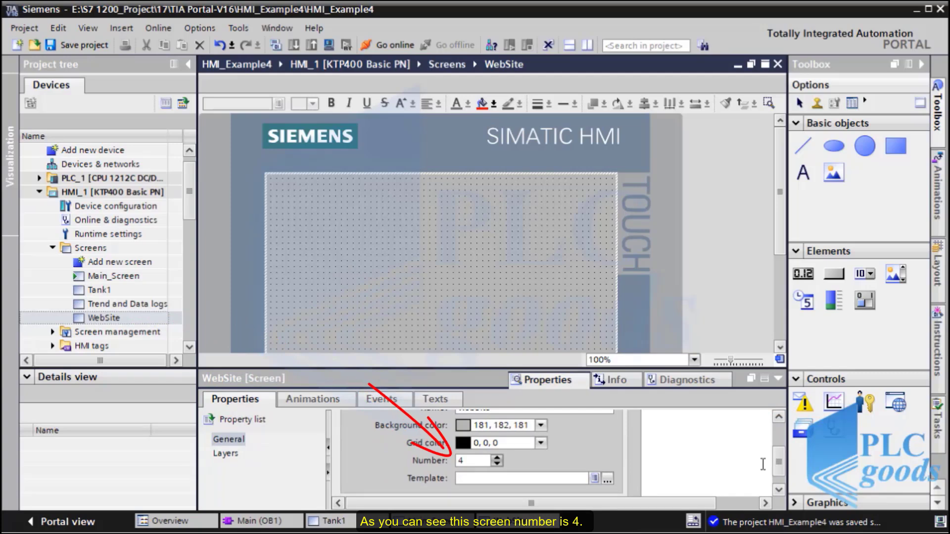
{"action": "double_click", "coordinate": [461, 461]}
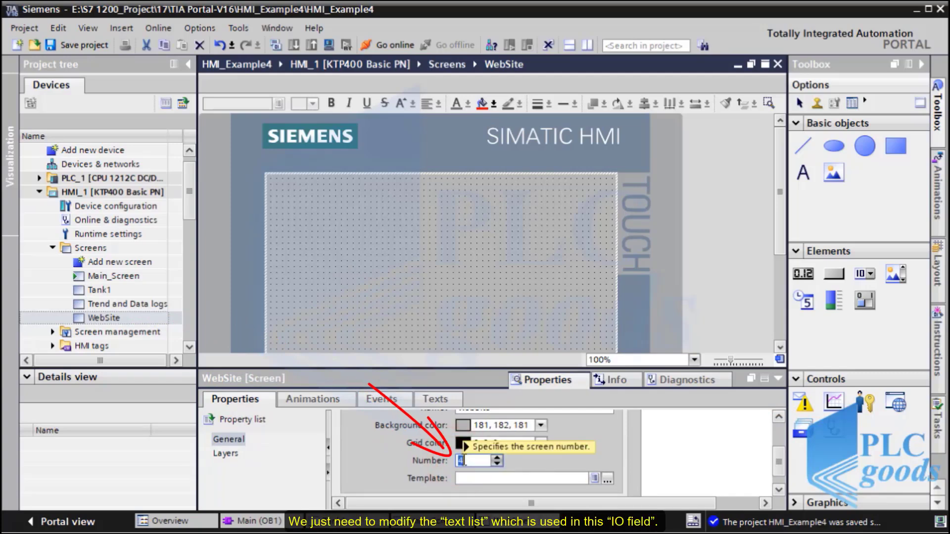
- Check which text list Main_Screen's symbolic I/O field uses
{"action": "left_click", "coordinate": [107, 276]}
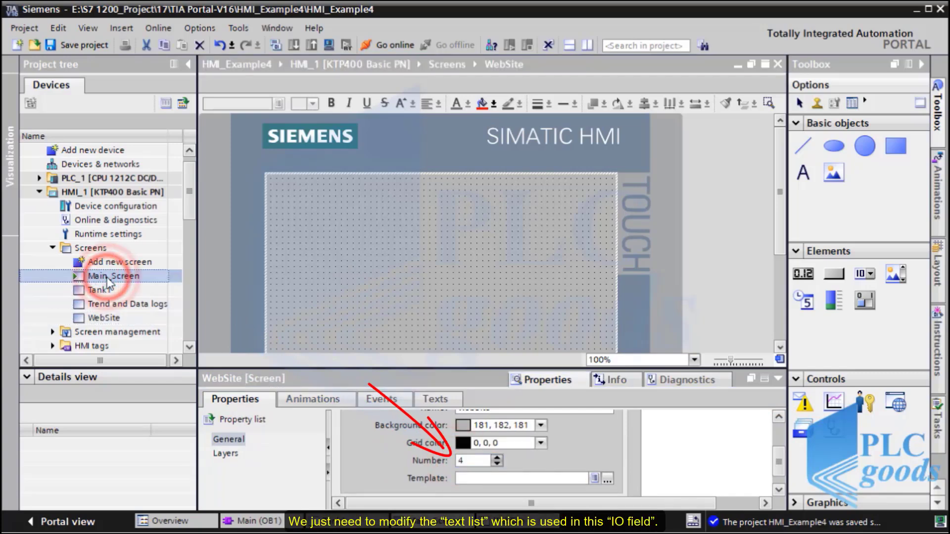
{"action": "double_click", "coordinate": [107, 276]}
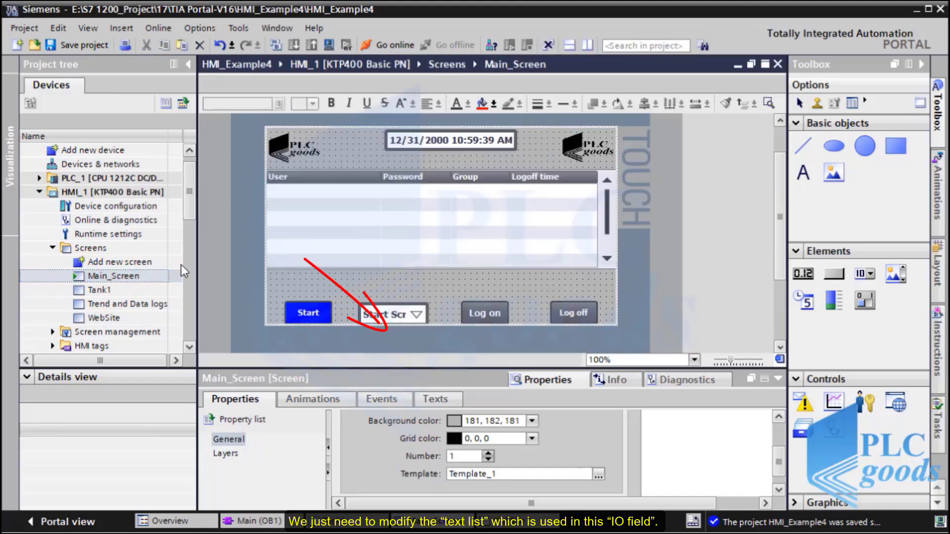
{"action": "left_click", "coordinate": [403, 314]}
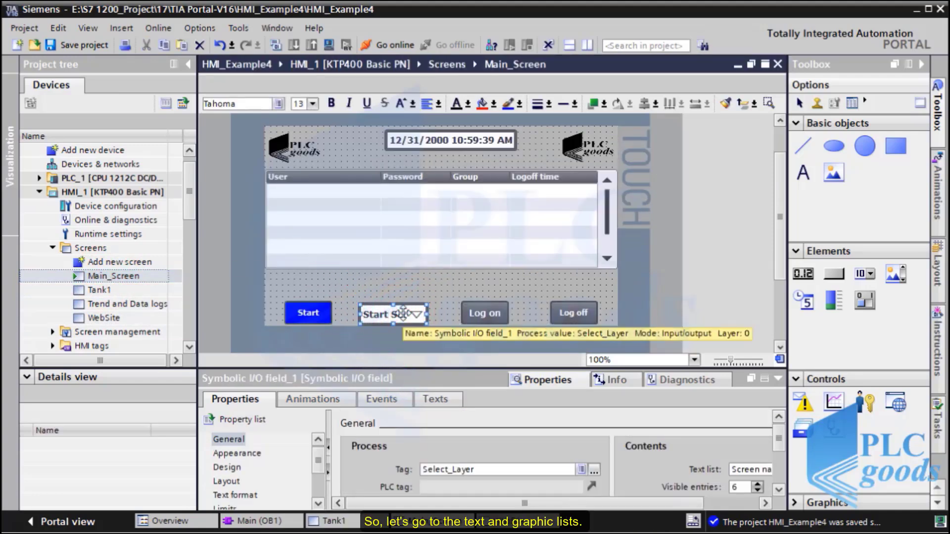
- Add an entry with value 4 and text Website to the Screen names text list and save the project
{"action": "left_click_drag", "start_coordinate": [184, 203], "coordinate": [189, 241]}
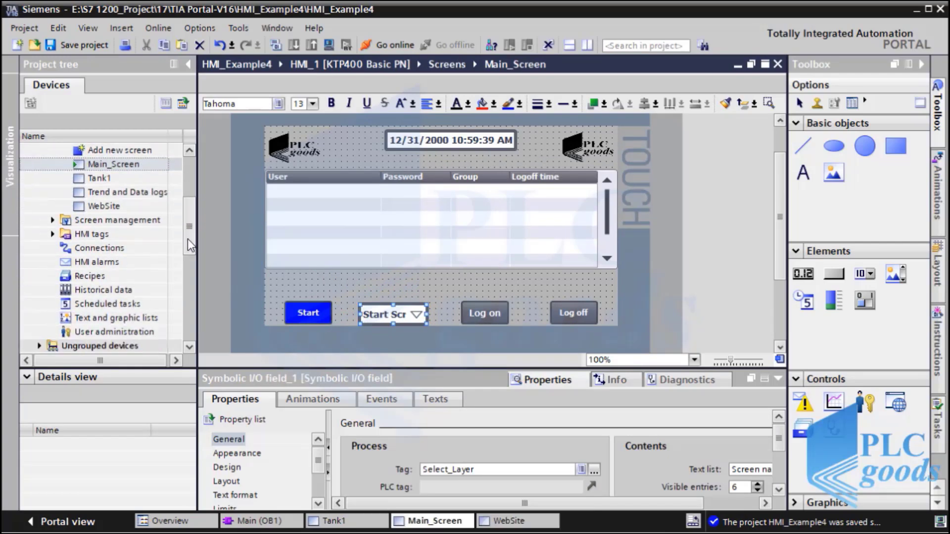
{"action": "double_click", "coordinate": [109, 316]}
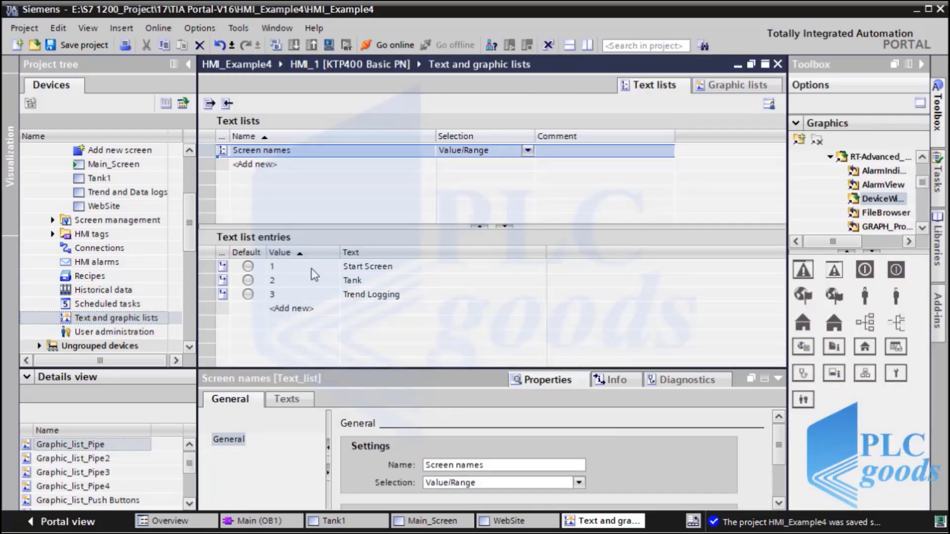
{"action": "left_click", "coordinate": [309, 270]}
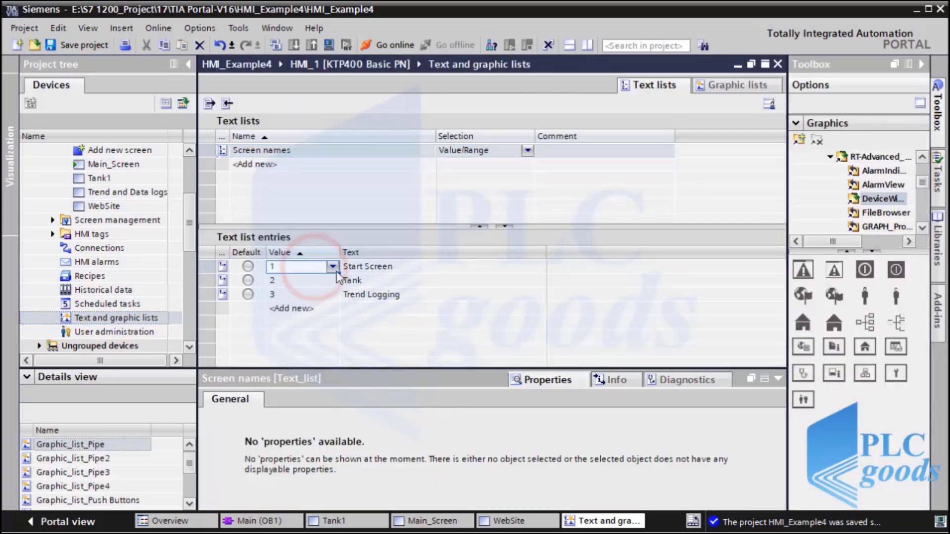
{"action": "left_click", "coordinate": [297, 317]}
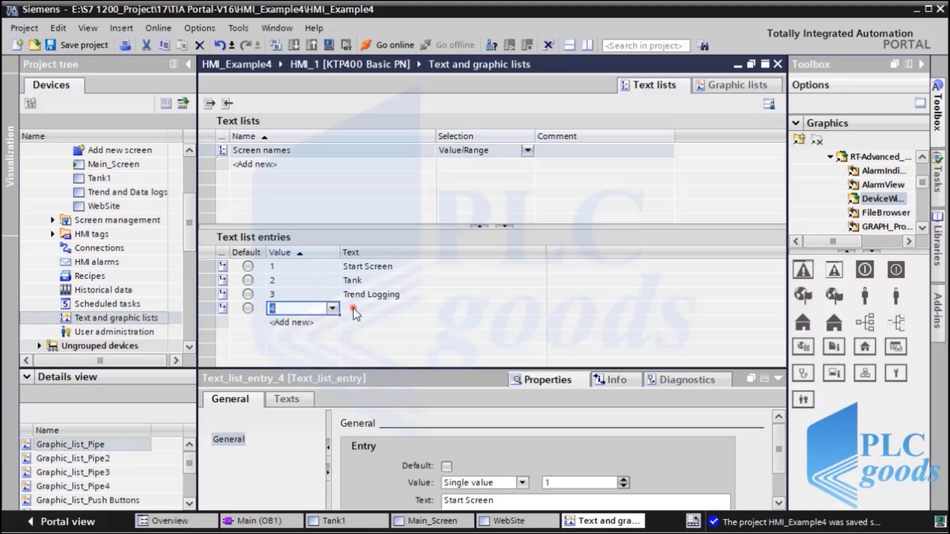
{"action": "left_click", "coordinate": [354, 311]}
{"action": "type", "text": "Website"}
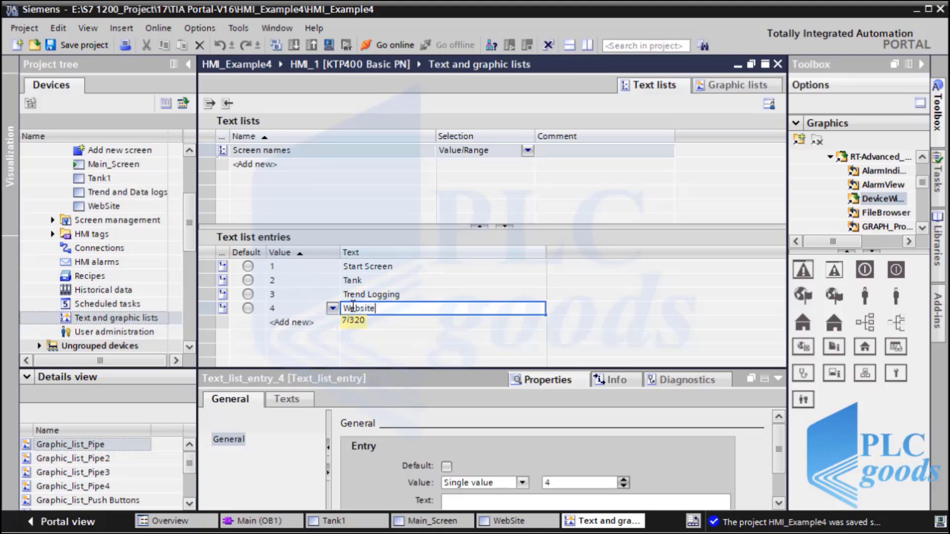
{"action": "left_click", "coordinate": [340, 327]}
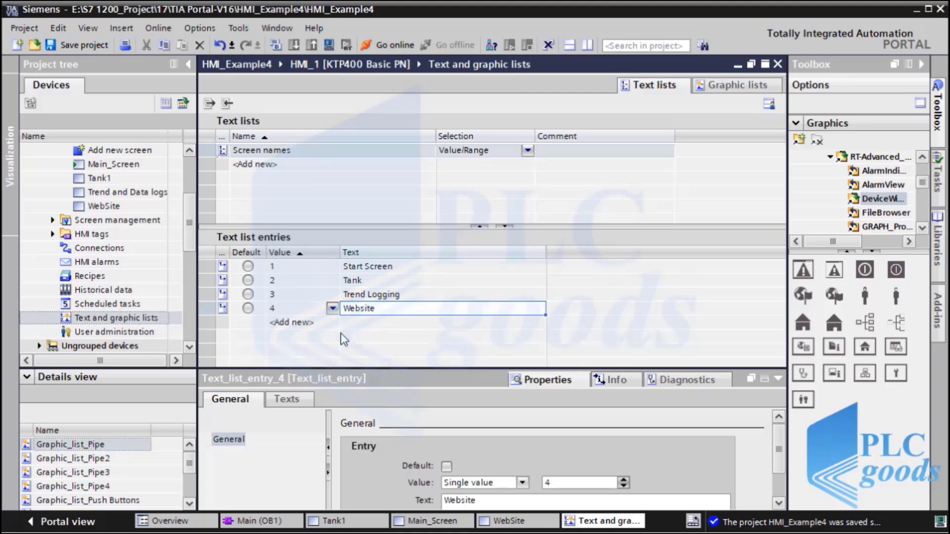
{"action": "left_click", "coordinate": [69, 45]}
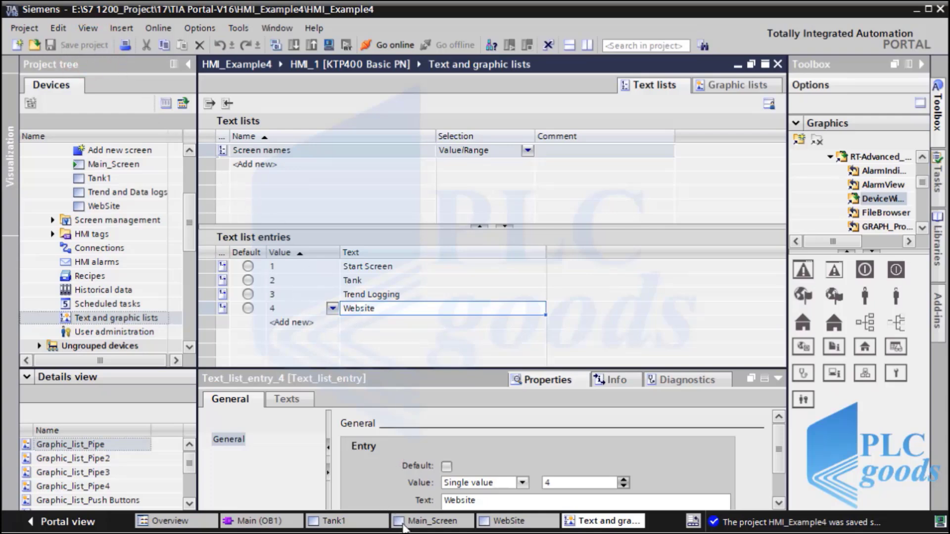
- Copy the Start button, symbolic I/O field, Log on button and Log off button together from Main_Screen
{"action": "left_click", "coordinate": [402, 522]}
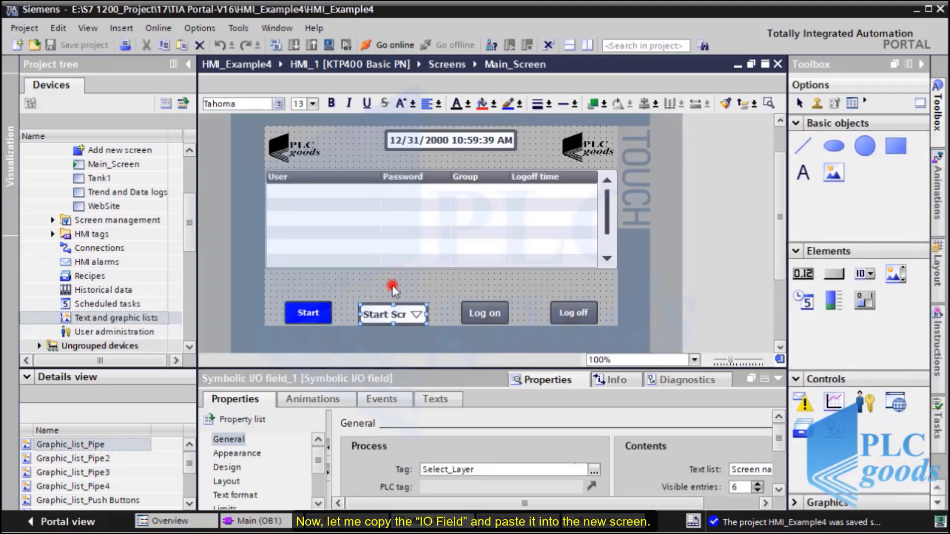
{"action": "left_click", "coordinate": [278, 291]}
{"action": "left_click_drag", "start_coordinate": [443, 316], "coordinate": [632, 338]}
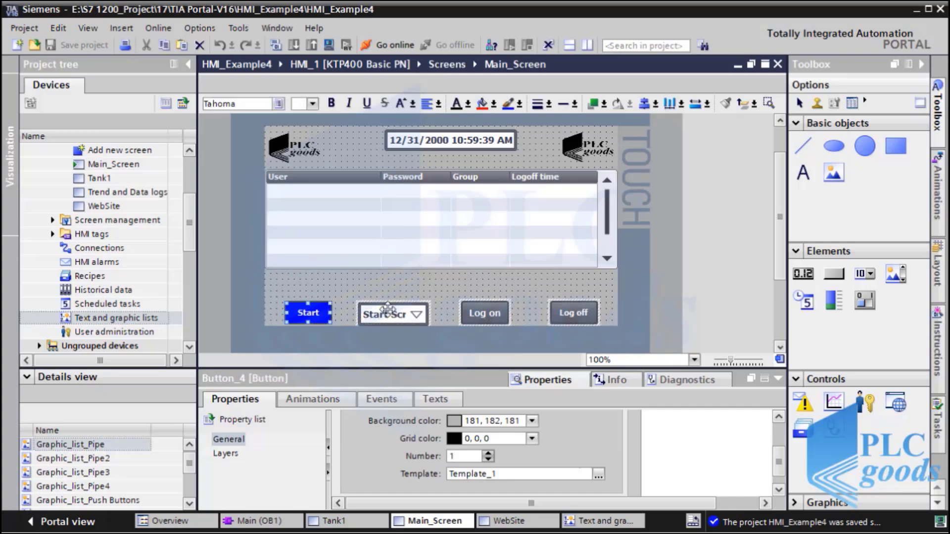
{"action": "right_click", "coordinate": [386, 312]}
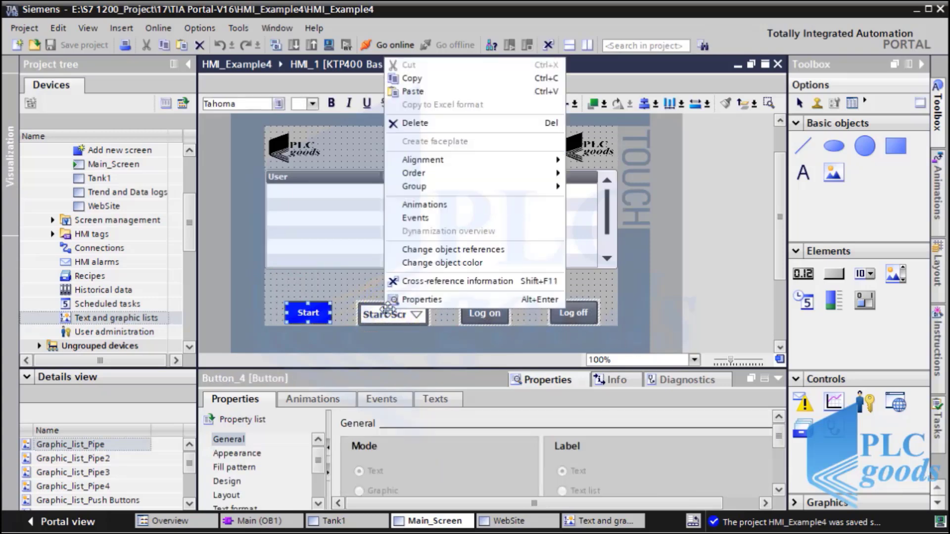
{"action": "left_click", "coordinate": [410, 79]}
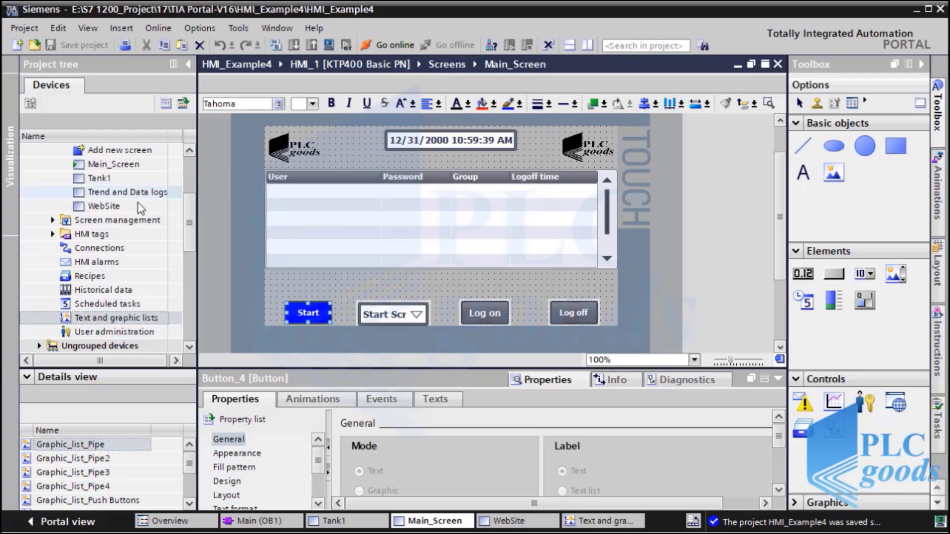
- Paste the copied buttons and symbolic I/O field onto the WebSite screen
{"action": "double_click", "coordinate": [116, 208]}
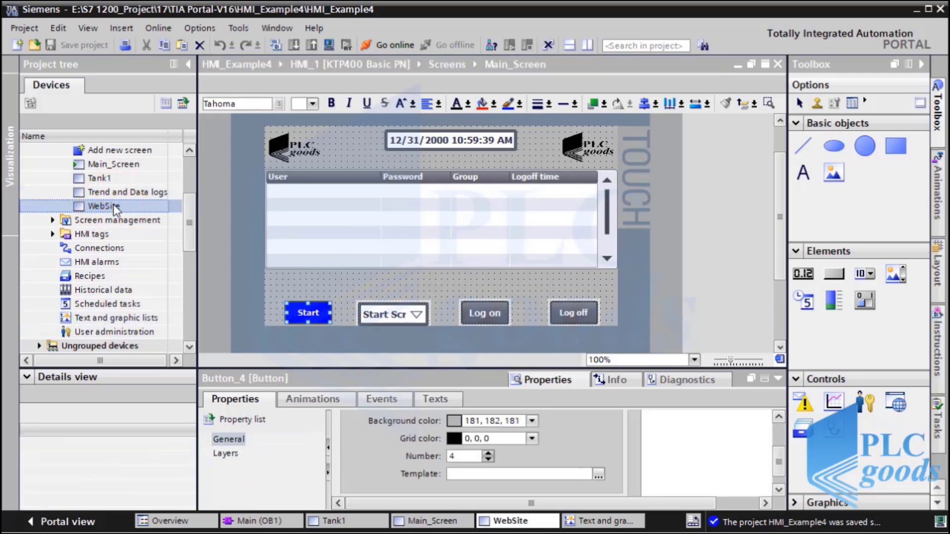
{"action": "right_click", "coordinate": [297, 285]}
{"action": "left_click", "coordinate": [326, 304]}
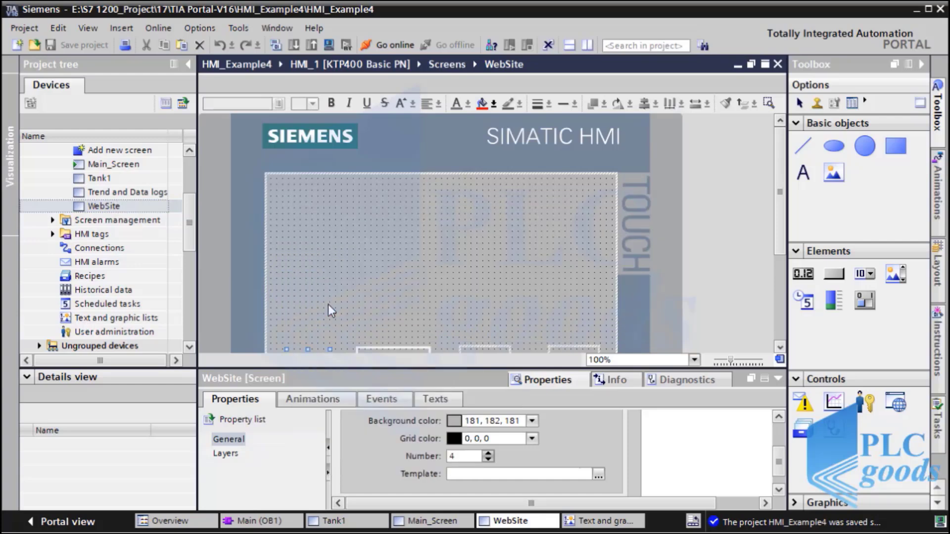
{"action": "left_click_drag", "start_coordinate": [779, 242], "coordinate": [780, 260]}
- Place an HTML browser on the WebSite screen and enlarge it to fill the area above the buttons
{"action": "left_click_drag", "start_coordinate": [897, 406], "coordinate": [336, 215]}
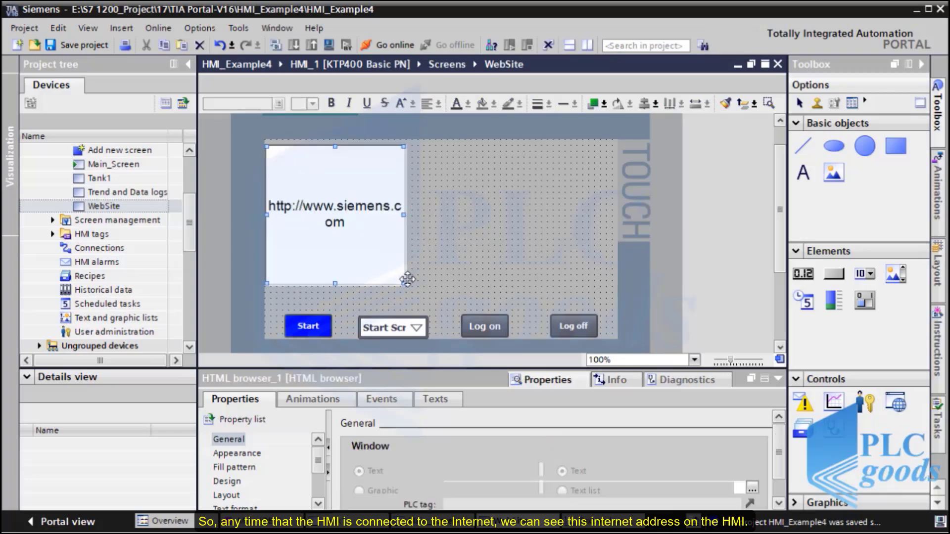
{"action": "left_click_drag", "start_coordinate": [405, 283], "coordinate": [610, 305]}
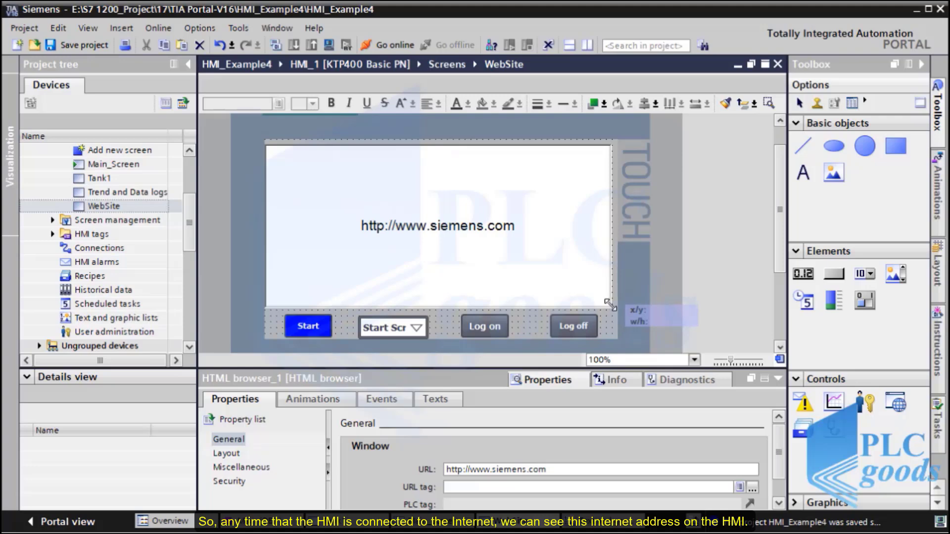
{"action": "key", "text": "Right"}
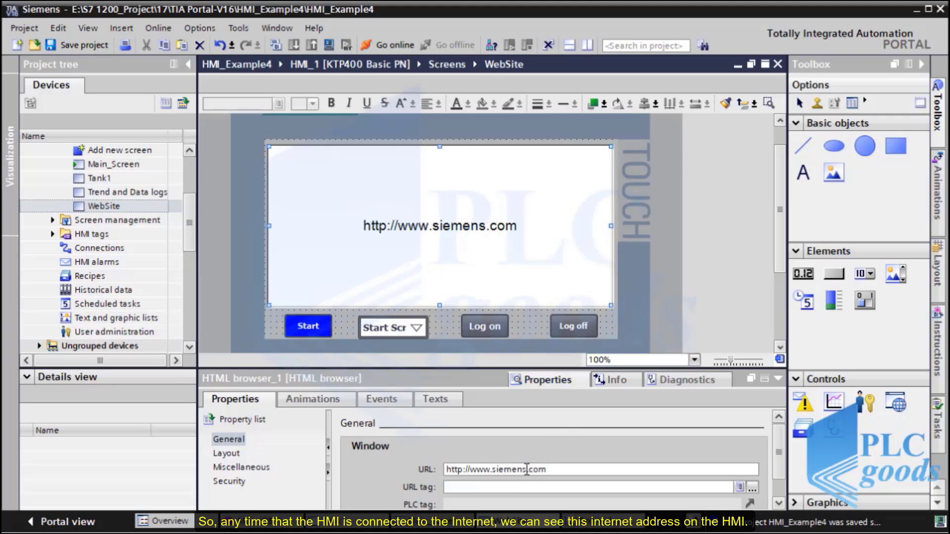
{"action": "double_click", "coordinate": [524, 470]}
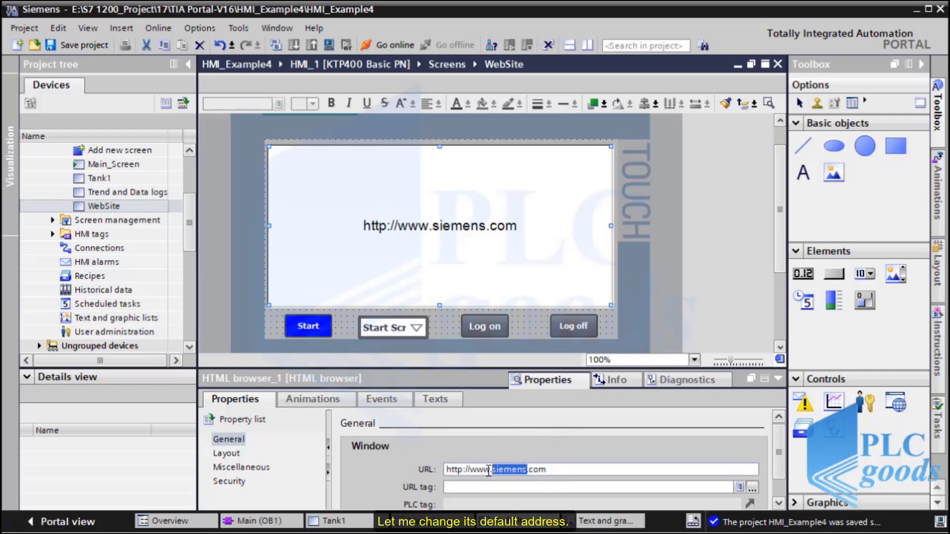
{"action": "type", "text": "googl"}
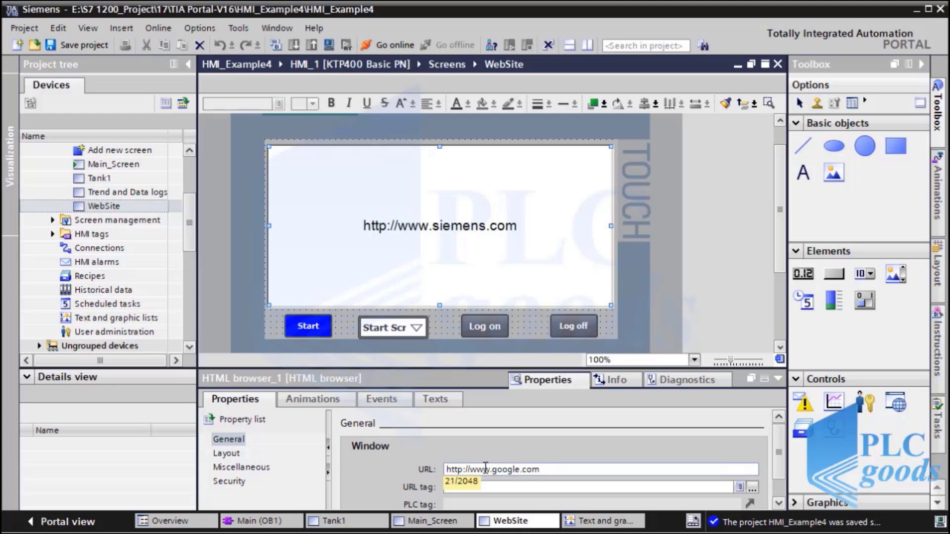
{"action": "left_click", "coordinate": [89, 47]}
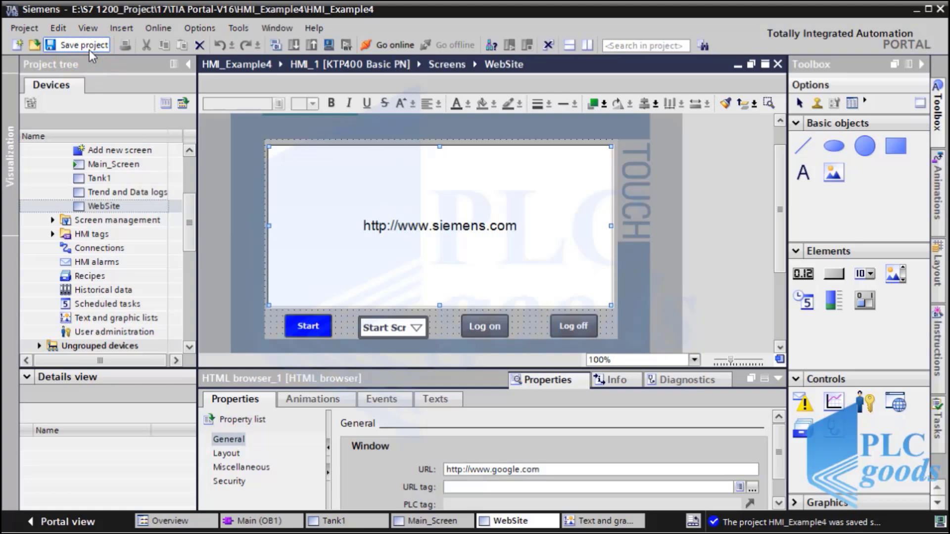
- Start the HMI simulation and switch to the RT Simulator window
{"action": "left_click", "coordinate": [330, 46]}
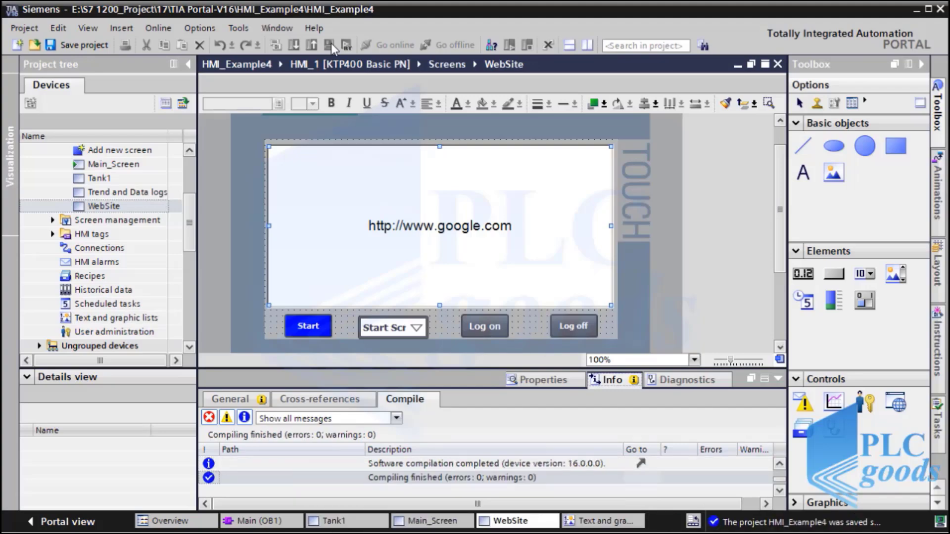
{"action": "key", "text": "alt+Tab"}
{"action": "key", "text": "alt+Tab"}
{"action": "key", "text": "alt+Tab"}
{"action": "key", "text": "alt+Tab"}
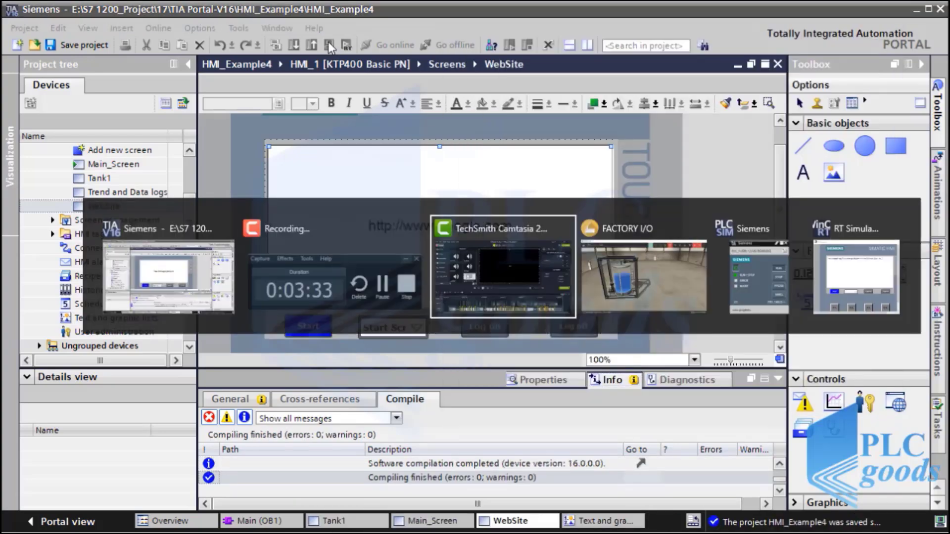
{"action": "key", "text": "alt+Tab"}
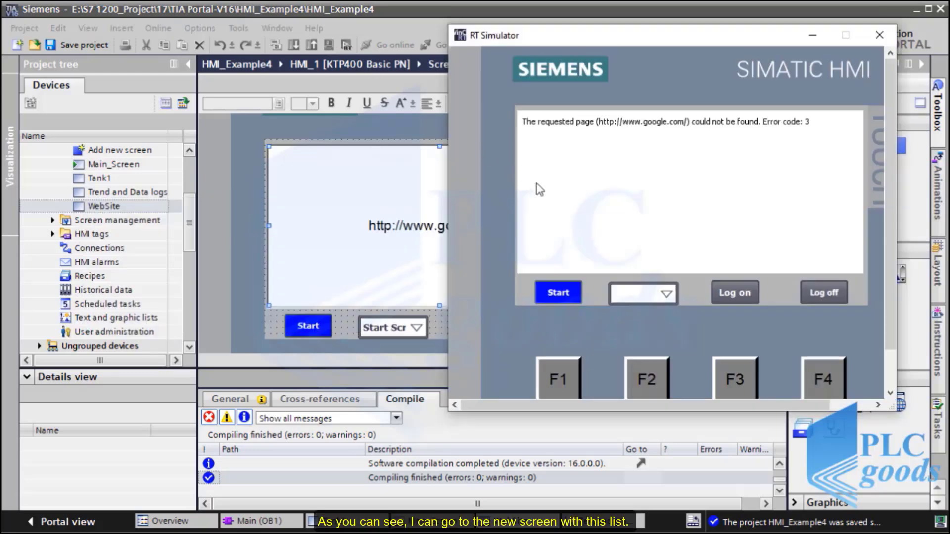
- Use the simulated HMI's screen selection list to go to the Website screen
{"action": "left_click", "coordinate": [666, 291]}
{"action": "left_click", "coordinate": [637, 250]}
{"action": "left_click", "coordinate": [646, 293]}
{"action": "left_click", "coordinate": [638, 277]}
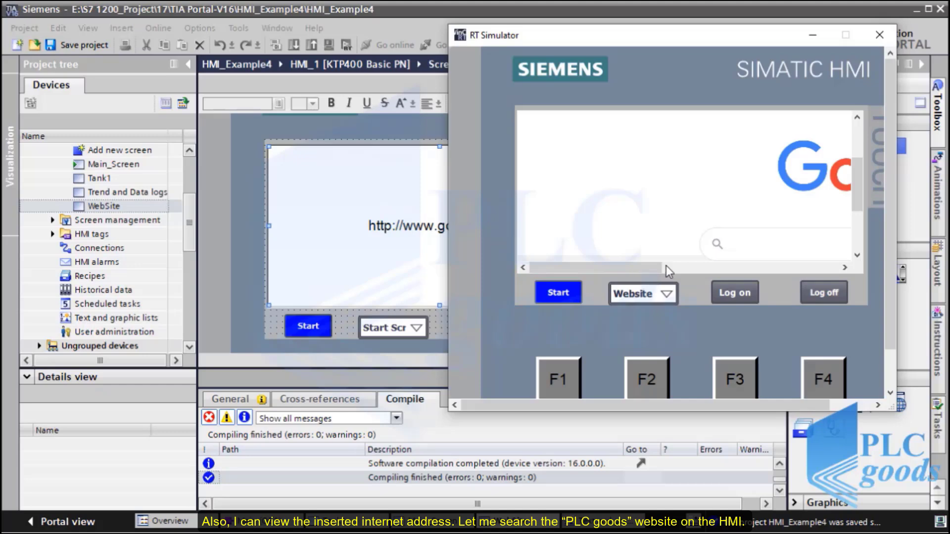
{"action": "left_click", "coordinate": [737, 244]}
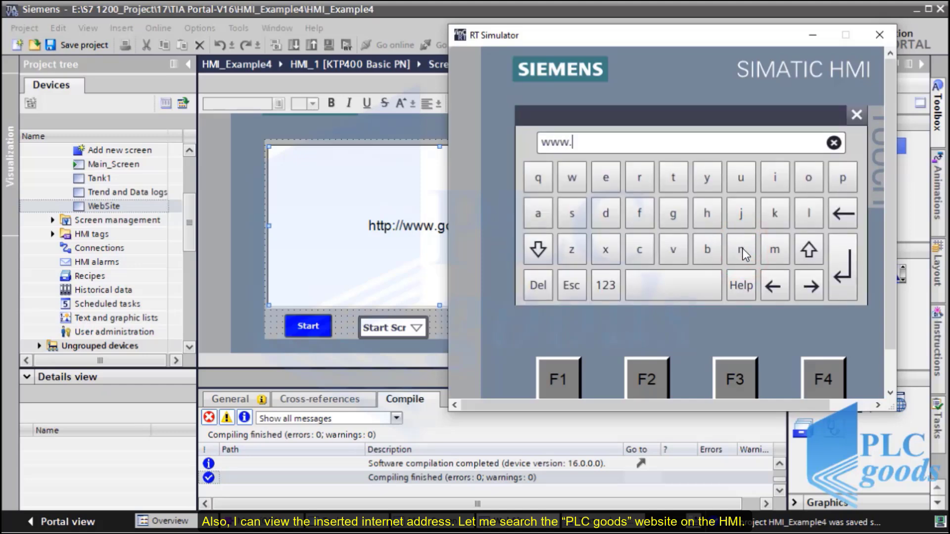
{"action": "type", "text": "www.plcgoods.com"}
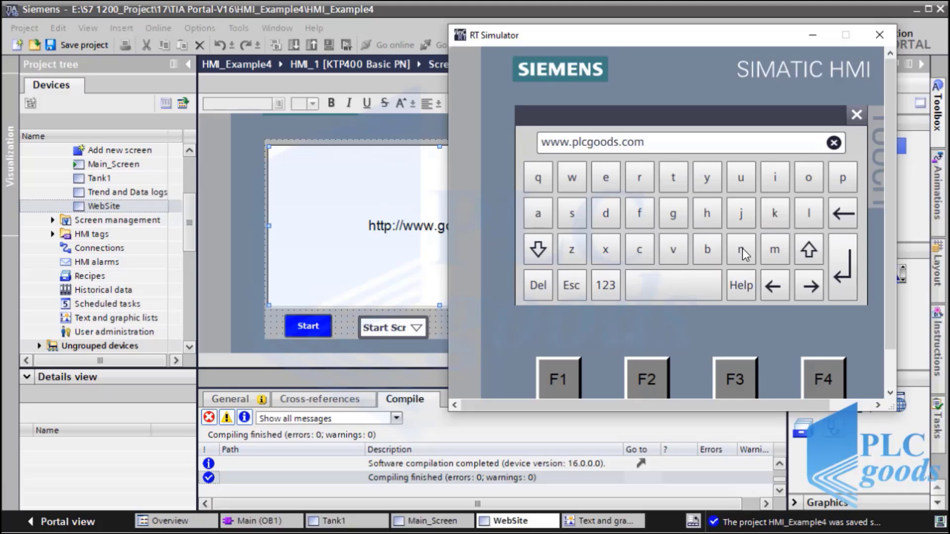
{"action": "key", "text": "Return"}
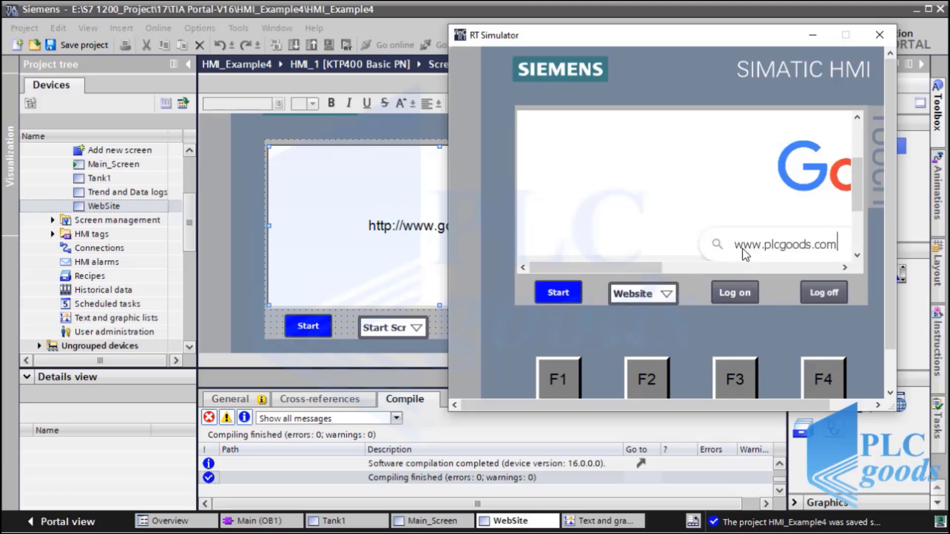
{"action": "key", "text": "Return"}
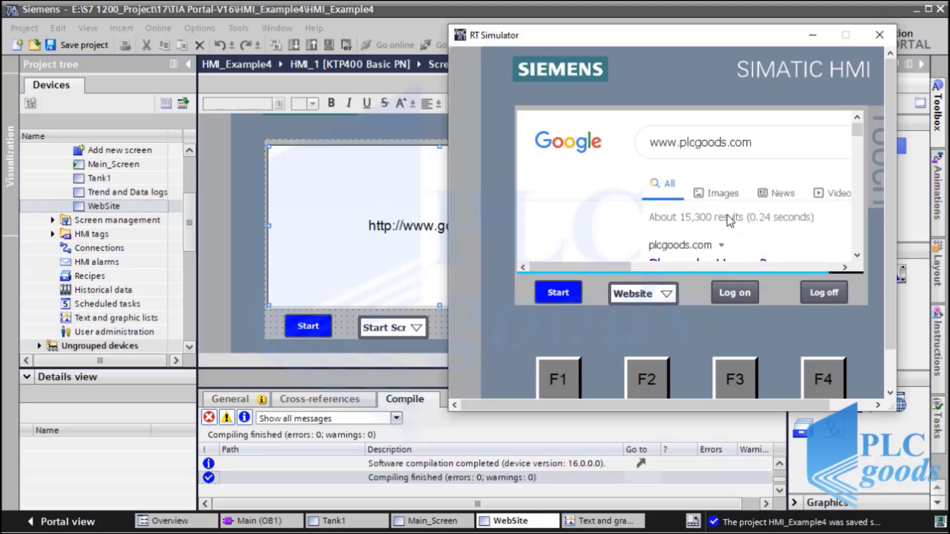
{"action": "left_click", "coordinate": [857, 256]}
{"action": "left_click", "coordinate": [857, 256]}
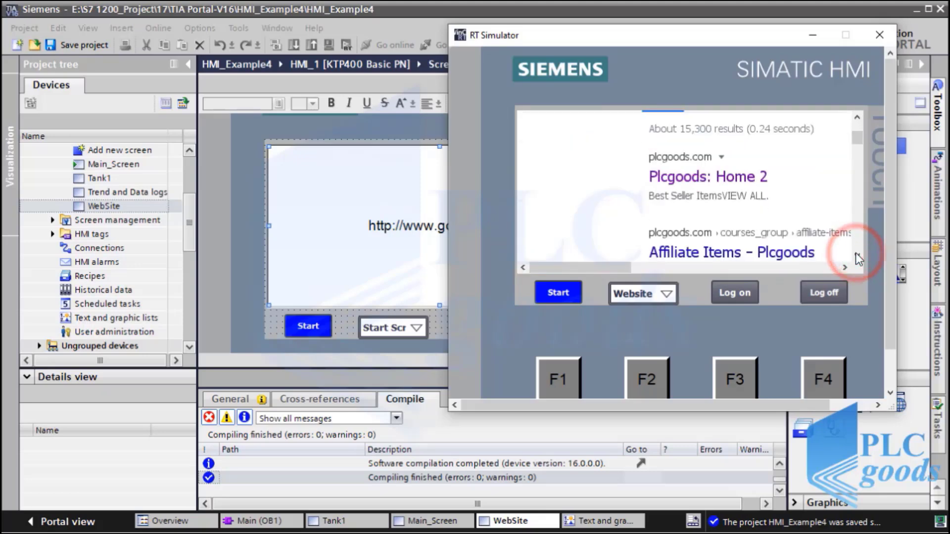
{"action": "left_click", "coordinate": [857, 256]}
{"action": "left_click", "coordinate": [857, 118]}
{"action": "left_click", "coordinate": [858, 118]}
{"action": "left_click", "coordinate": [857, 119]}
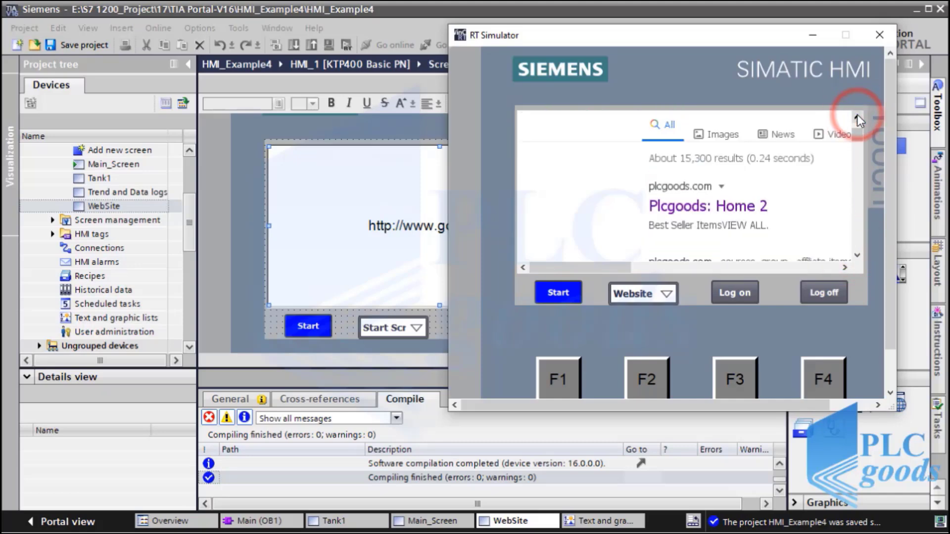
{"action": "left_click", "coordinate": [725, 135]}
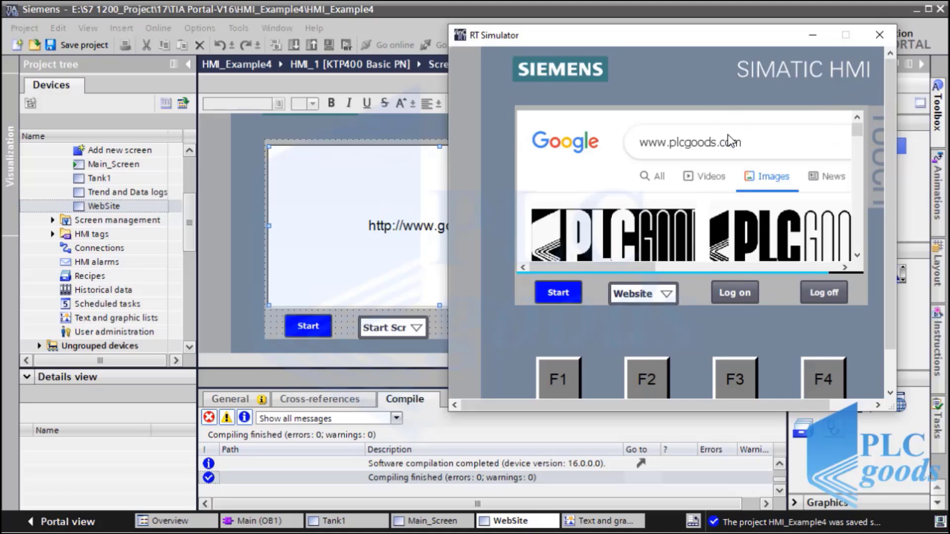
{"action": "left_click", "coordinate": [858, 256]}
{"action": "left_click", "coordinate": [858, 256]}
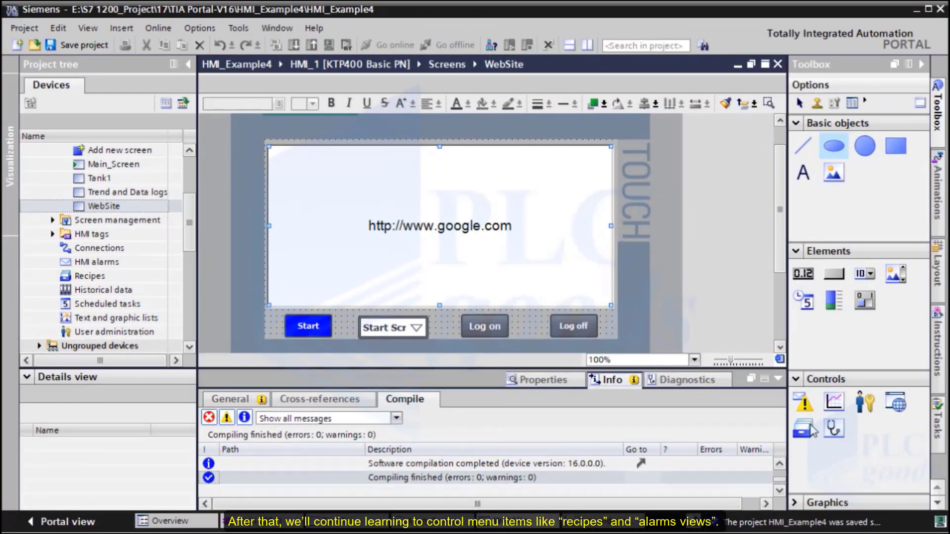
{"action": "left_click", "coordinate": [810, 431]}
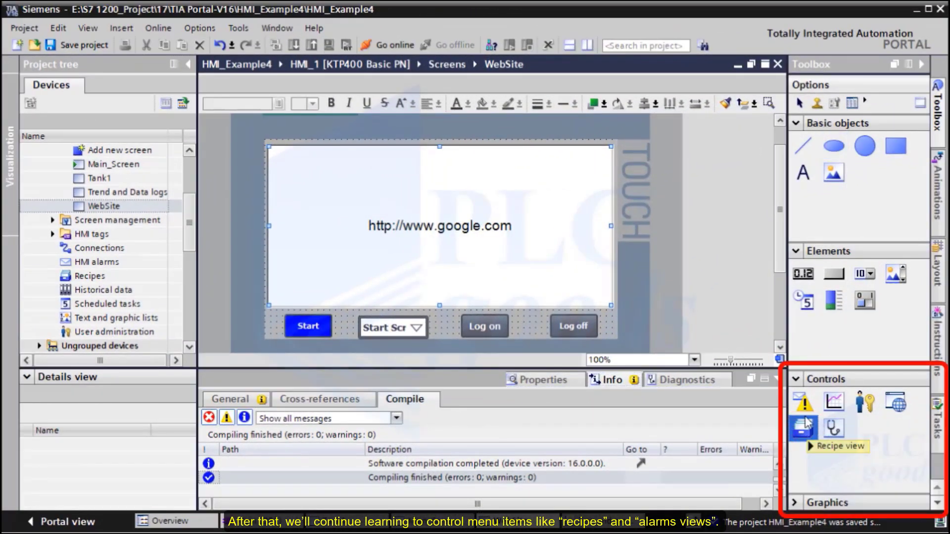